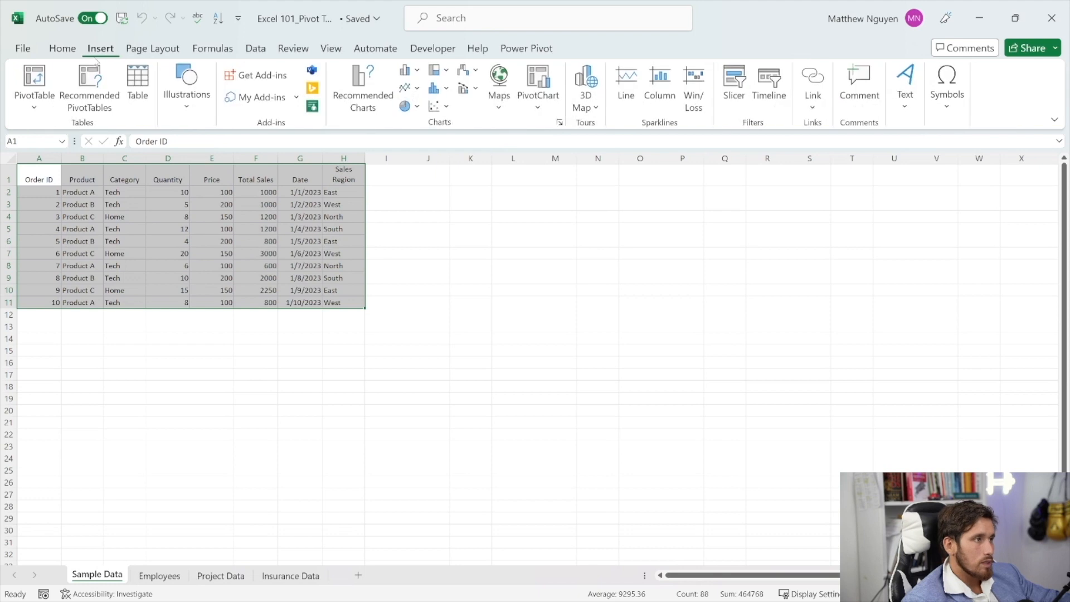
# Step: Create a PivotTable from the Sample Data range A1:H11 on a new worksheet
pyautogui.click(35, 100)
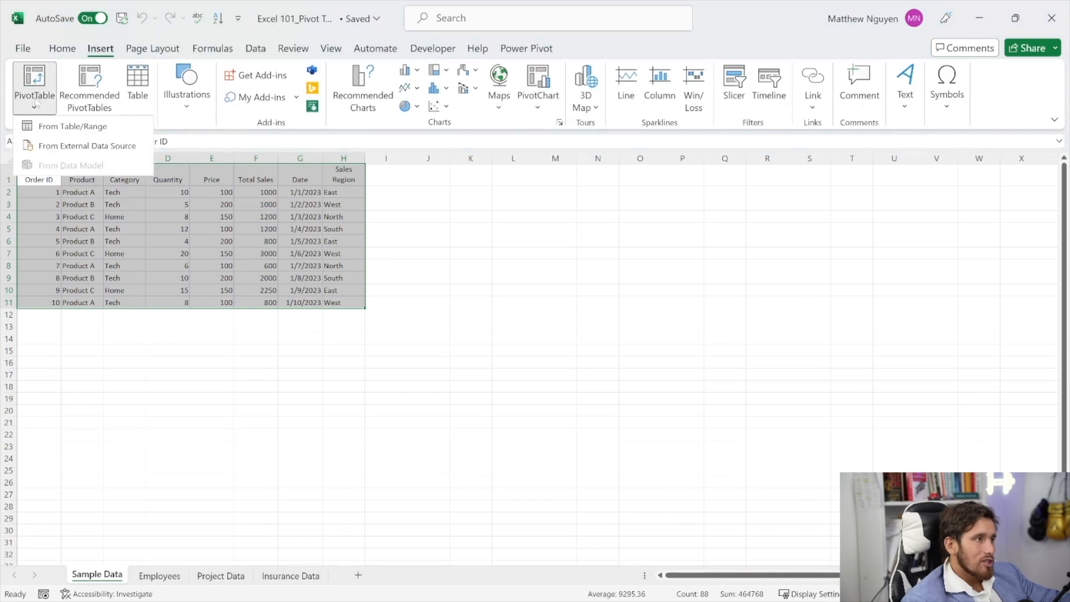
pyautogui.click(56, 125)
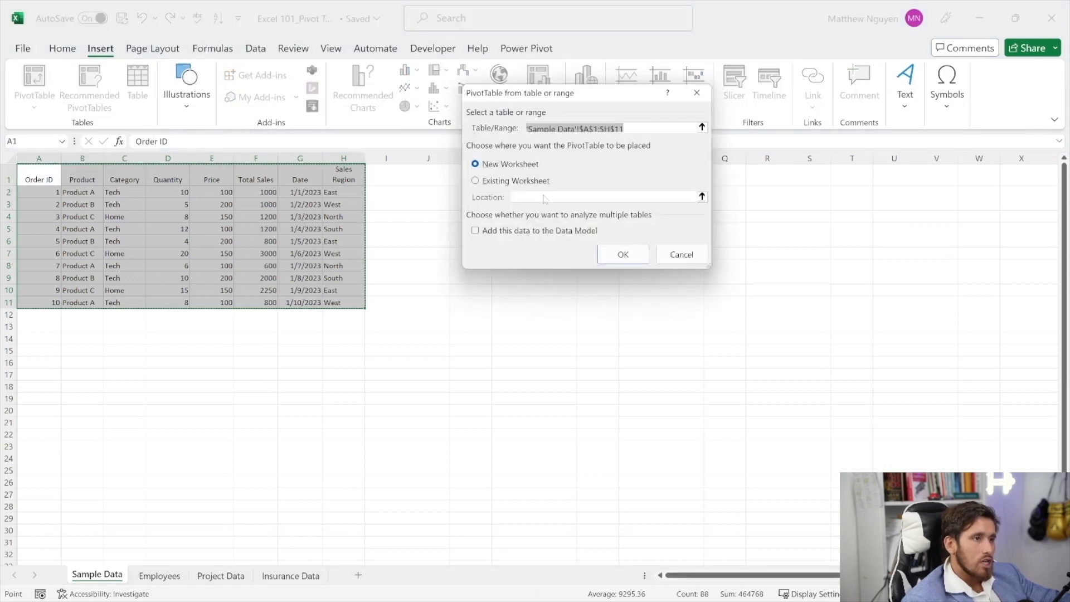
pyautogui.click(619, 254)
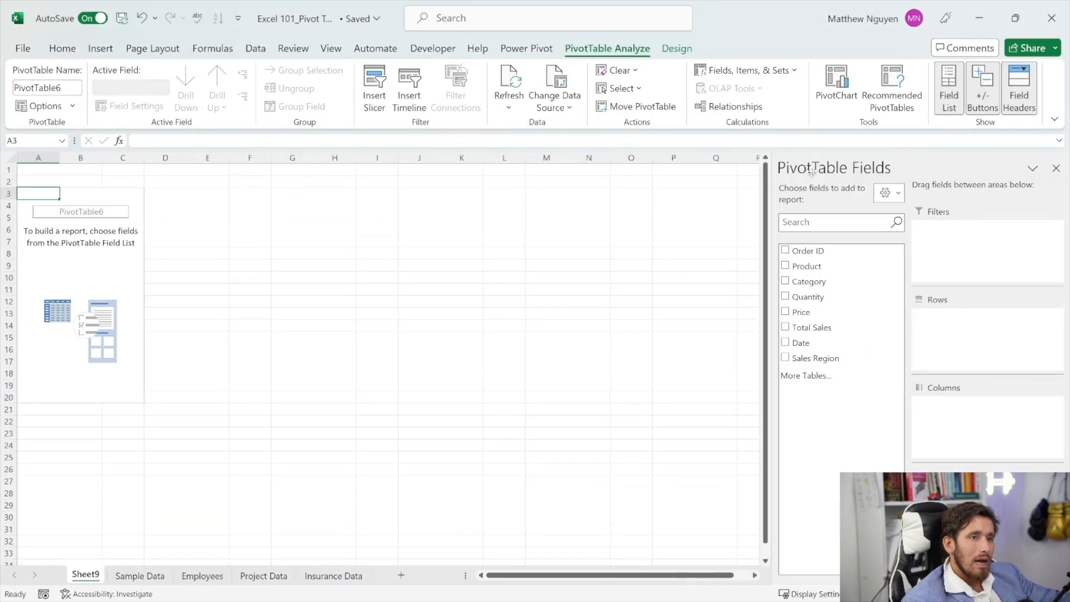
# Step: Hide the PivotTable field list and show it again
pyautogui.click(1057, 169)
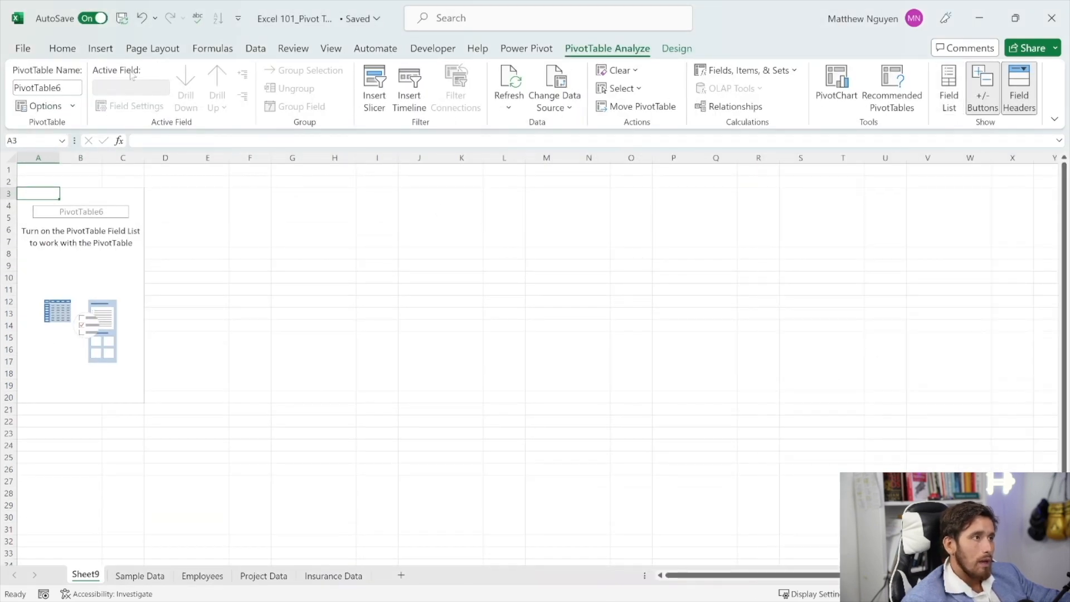
pyautogui.click(60, 49)
pyautogui.click(76, 212)
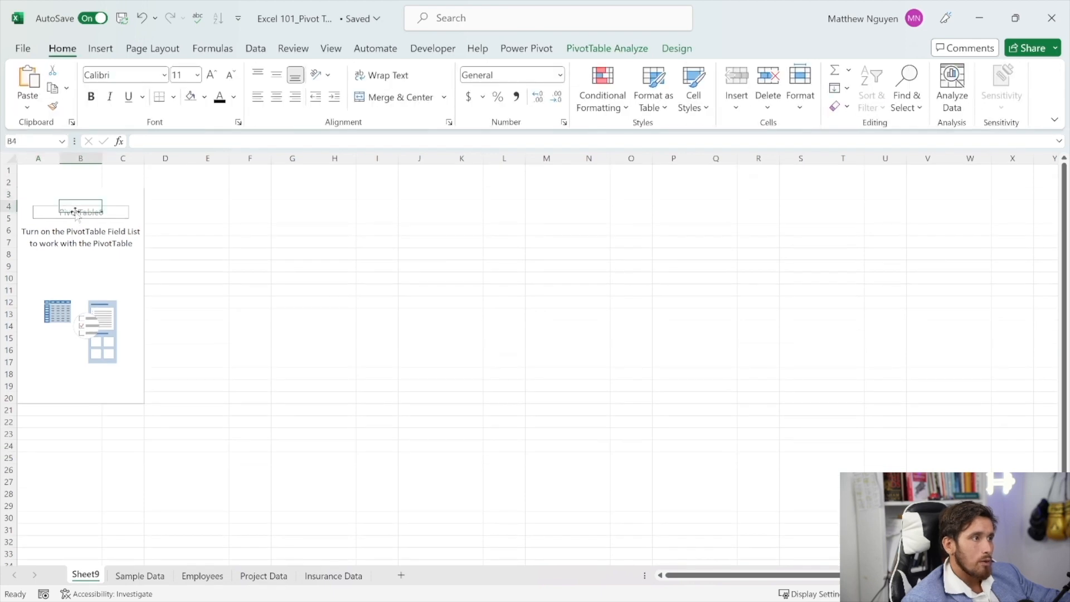
pyautogui.click(608, 48)
pyautogui.click(948, 88)
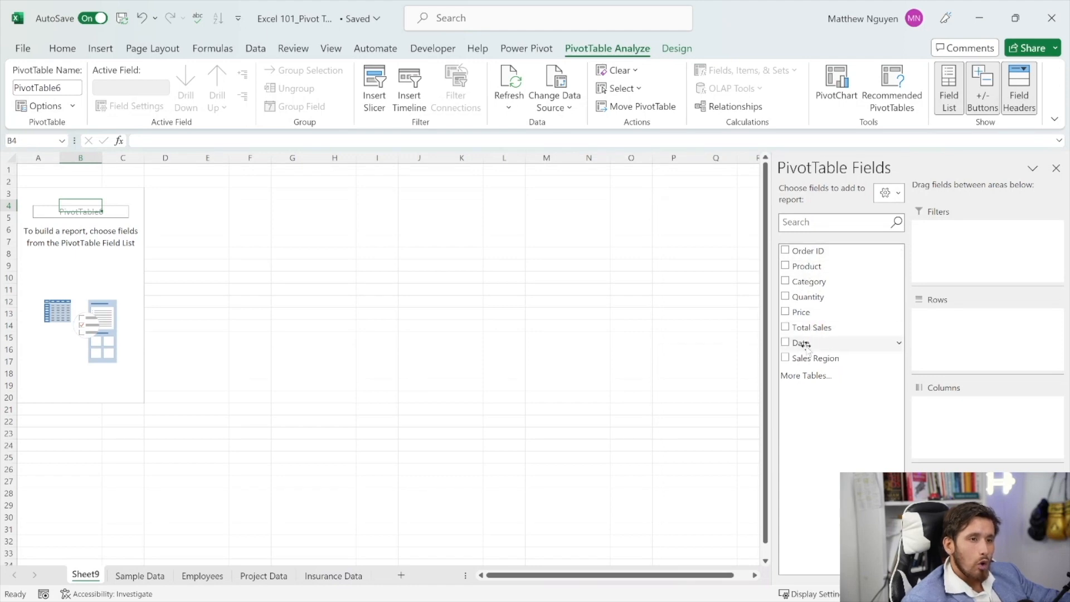
# Step: Try the field list's stacked and areas-only (2 by 2) layouts, and return it to the side-by-side layout
pyautogui.moveTo(815, 358); pyautogui.dragTo(847, 360)
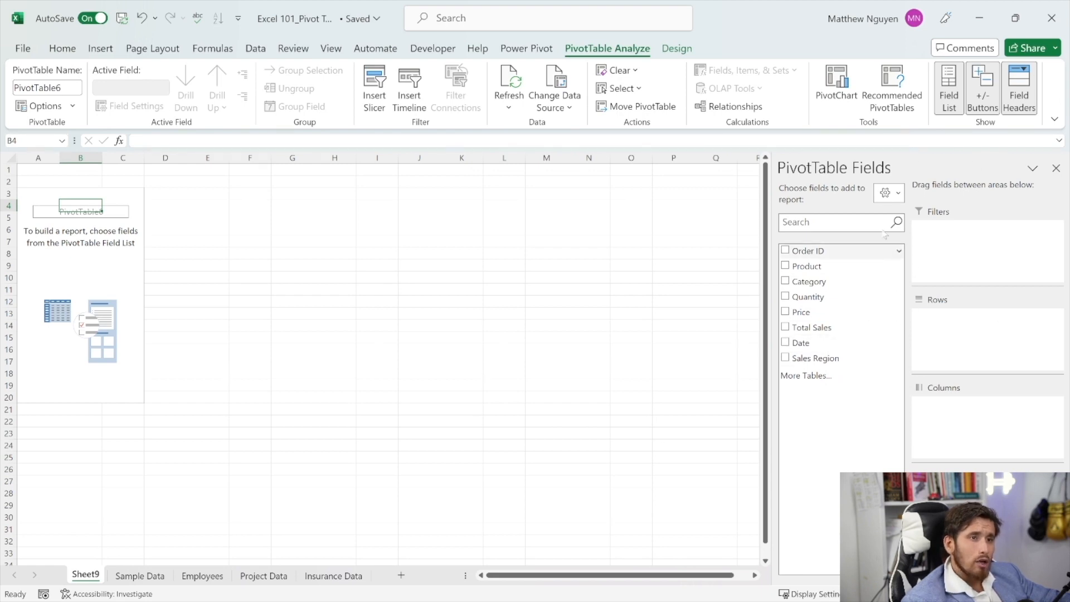
pyautogui.click(894, 194)
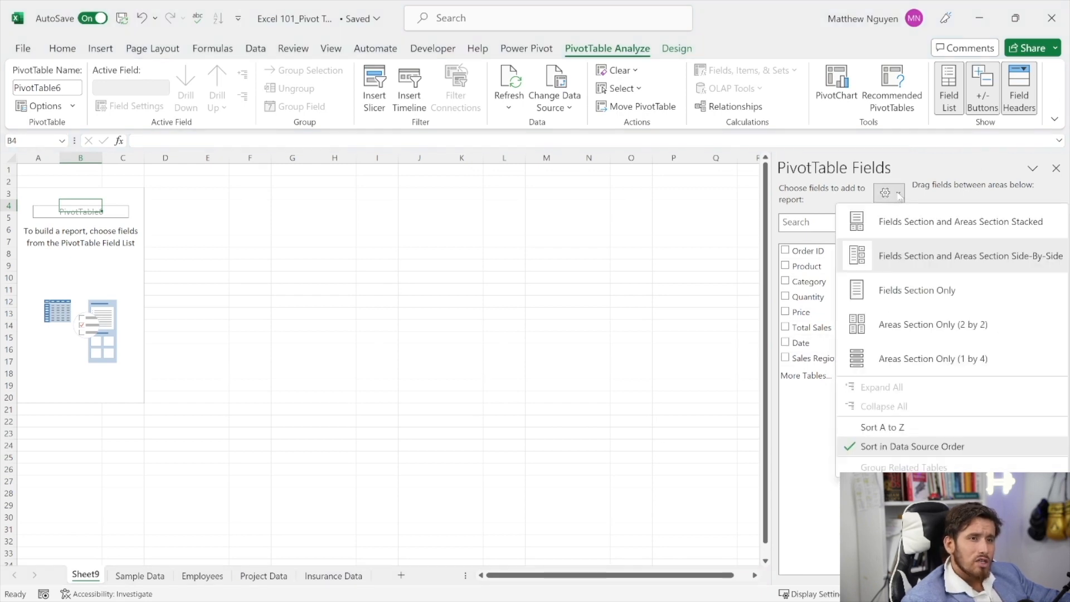
pyautogui.click(892, 219)
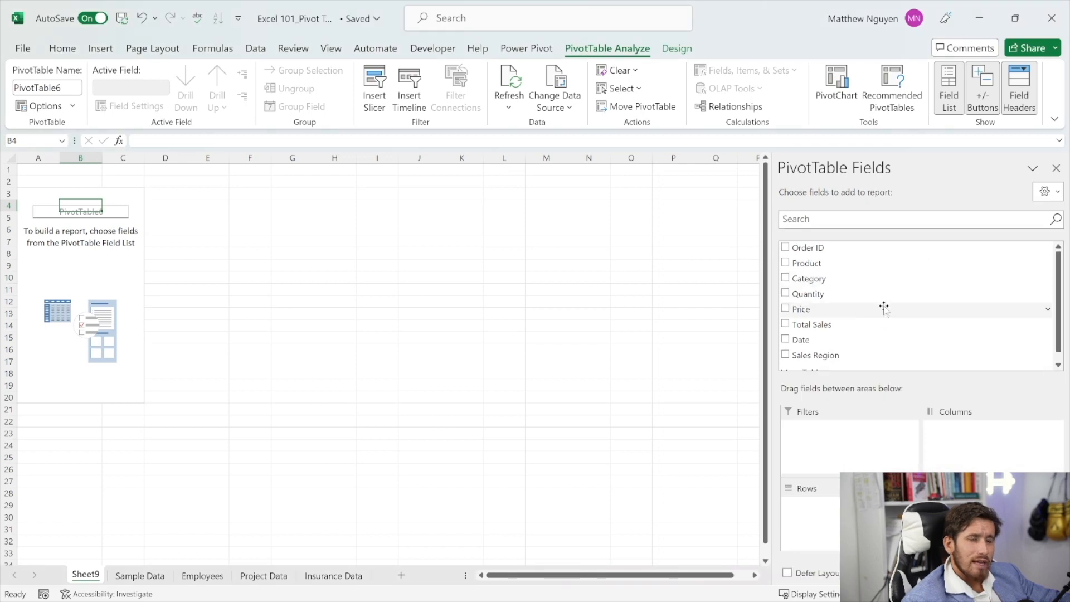
pyautogui.scroll(-1, 882, 305)
pyautogui.click(1046, 192)
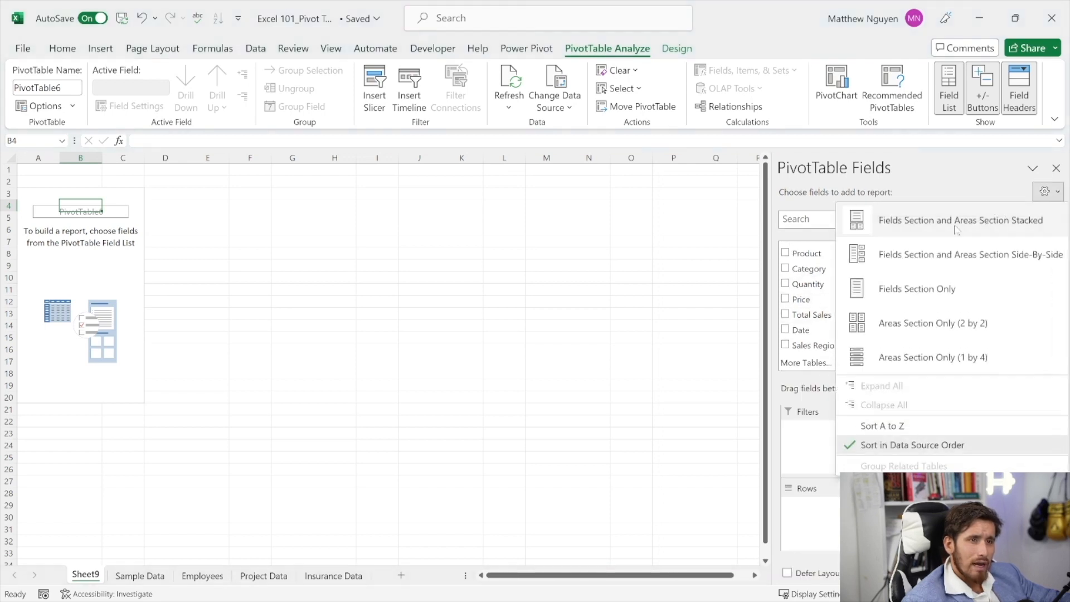
pyautogui.click(928, 322)
pyautogui.click(1043, 189)
pyautogui.click(905, 247)
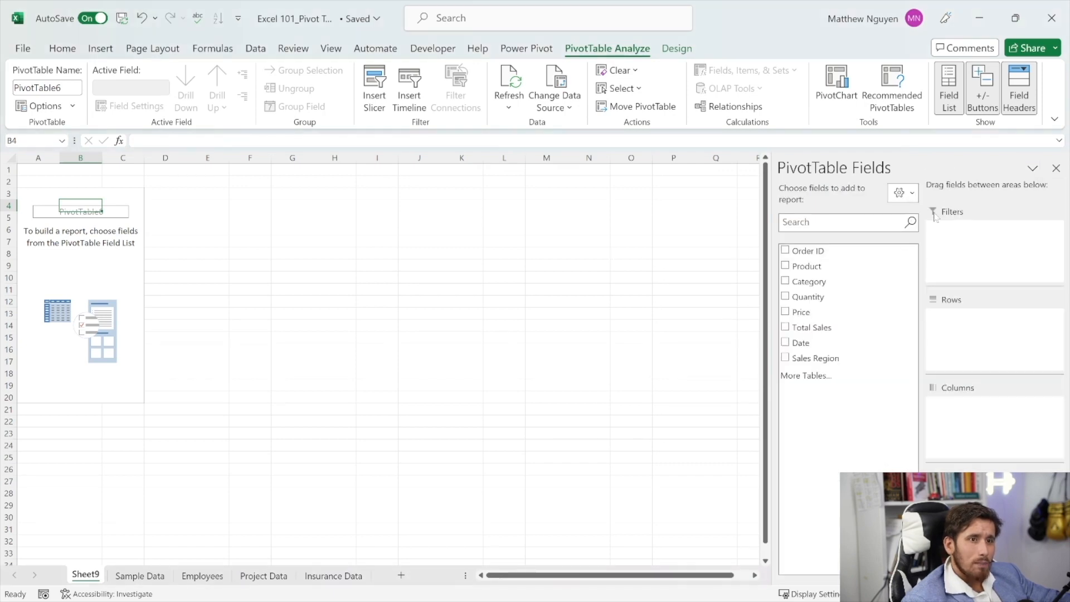
# Step: Undock the PivotTable field list as a floating pane over the sheet, close it and show it again
pyautogui.click(1032, 168)
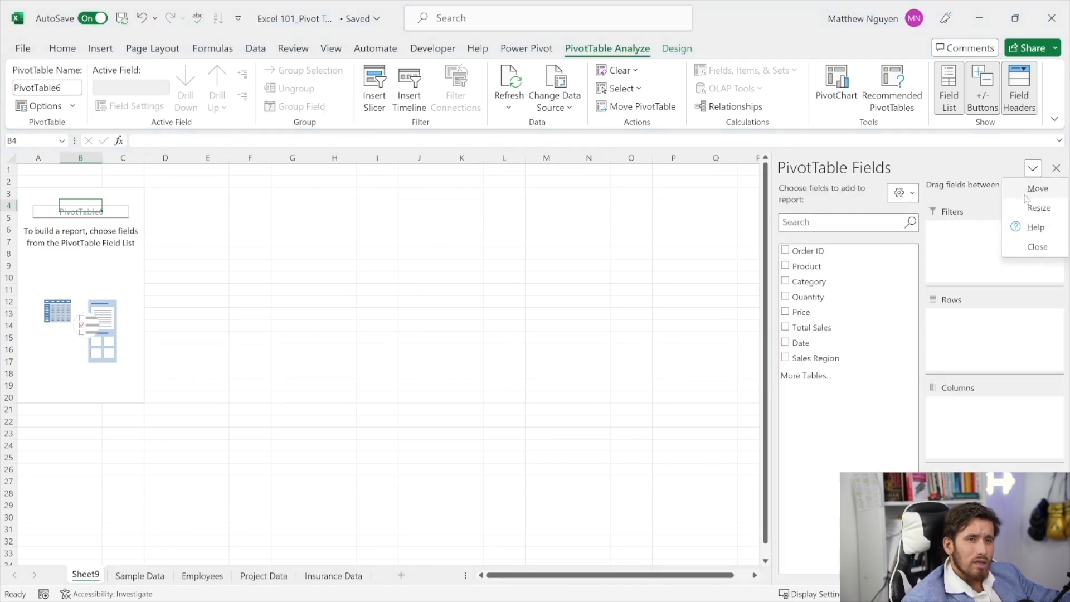
pyautogui.click(1025, 193)
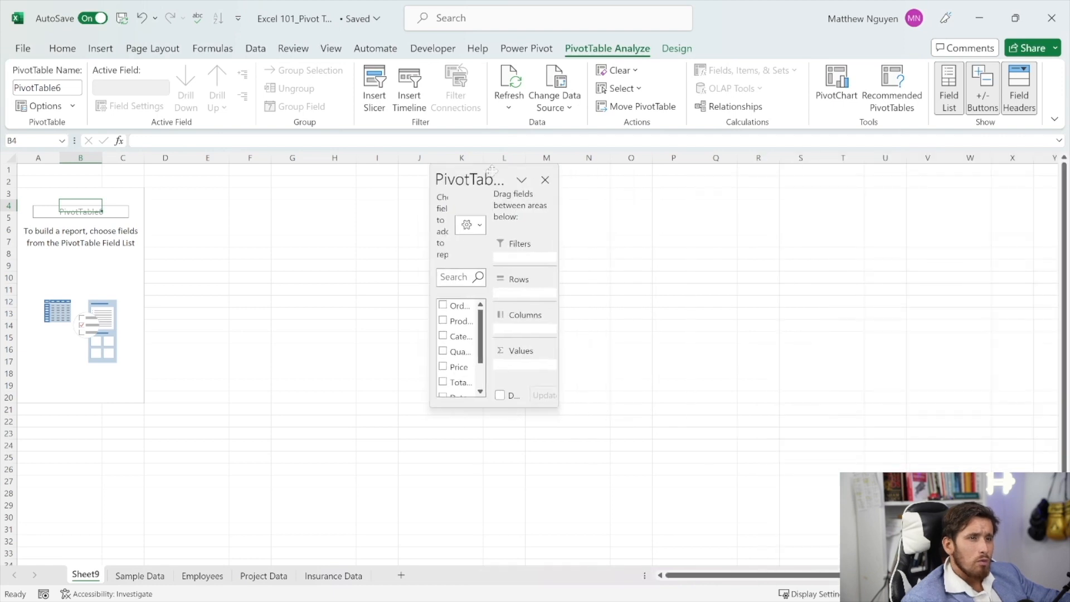
pyautogui.click(480, 176)
pyautogui.click(535, 188)
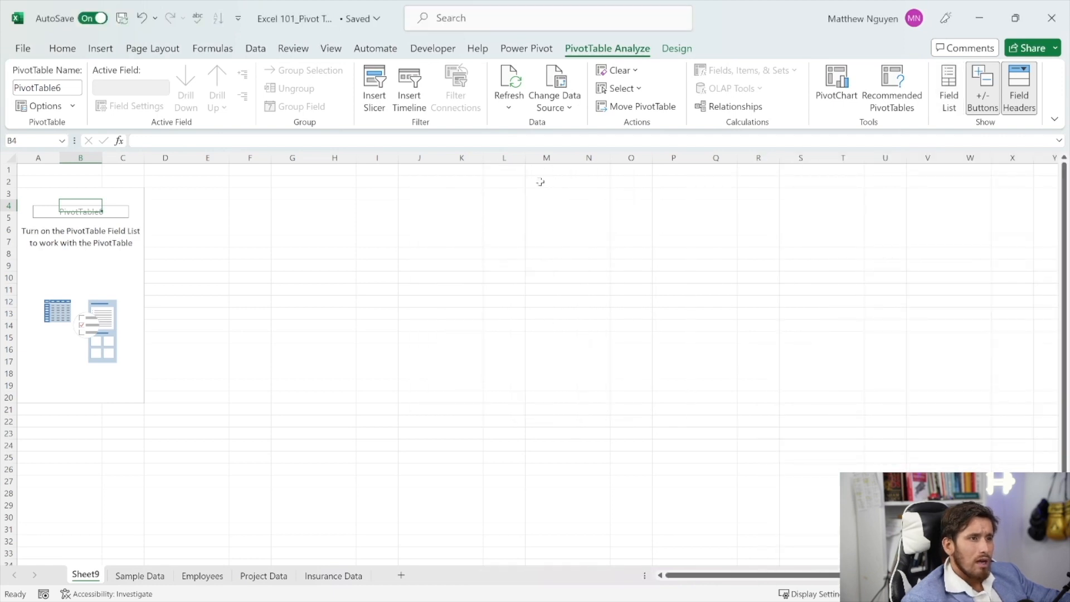
pyautogui.click(949, 89)
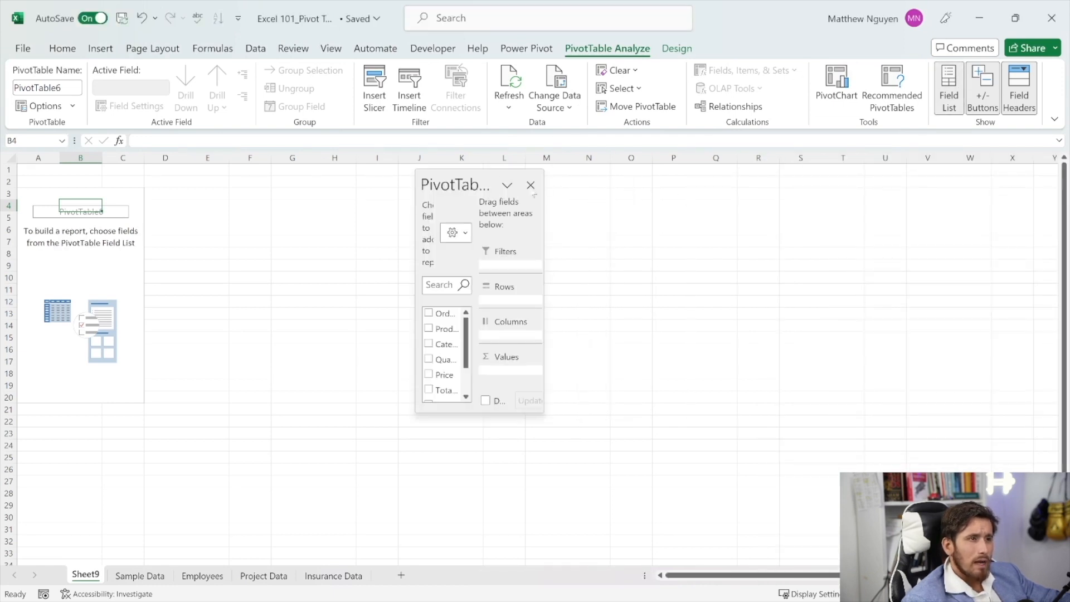
# Step: Move the floating PivotTable field list to the far right edge of the worksheet
pyautogui.click(506, 184)
pyautogui.click(508, 202)
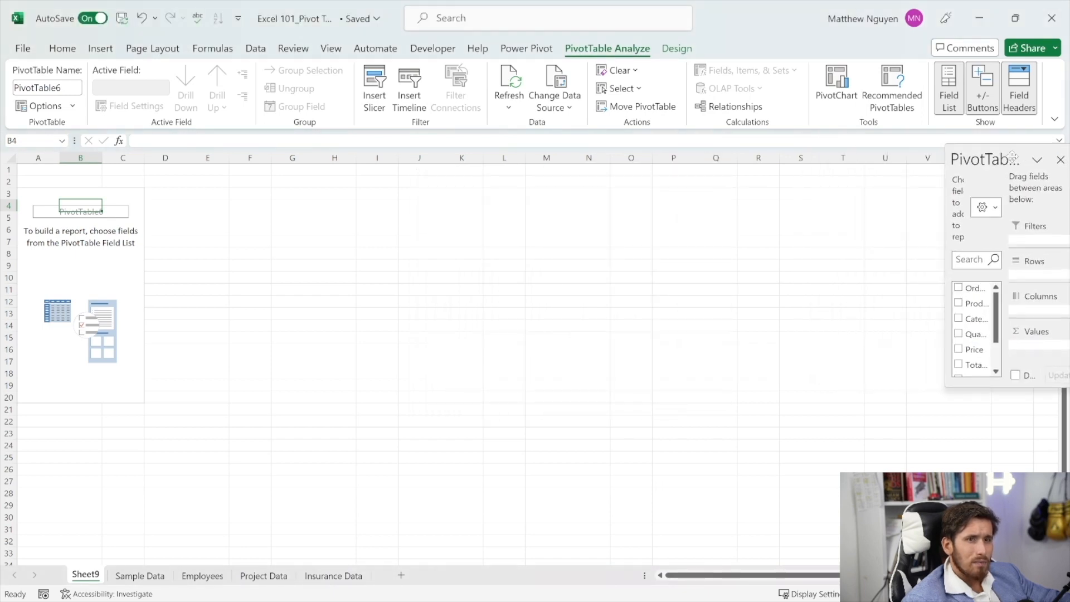
pyautogui.click(1002, 161)
pyautogui.click(1001, 160)
pyautogui.click(1002, 160)
pyautogui.click(1021, 205)
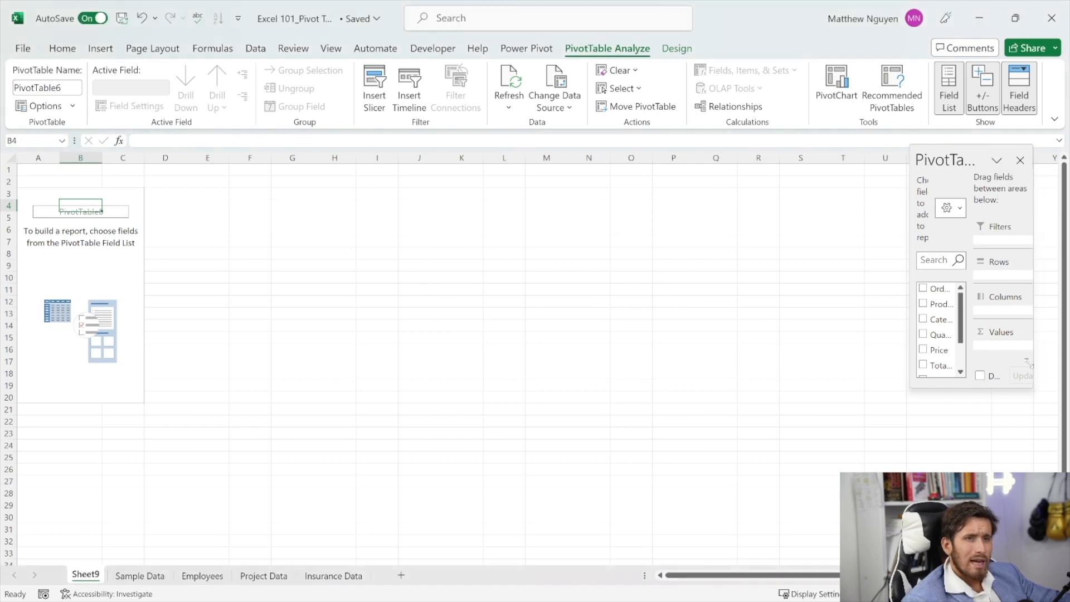
# Step: Enlarge the PivotTable field list in height and width so all field names and areas fit
pyautogui.click(1056, 433)
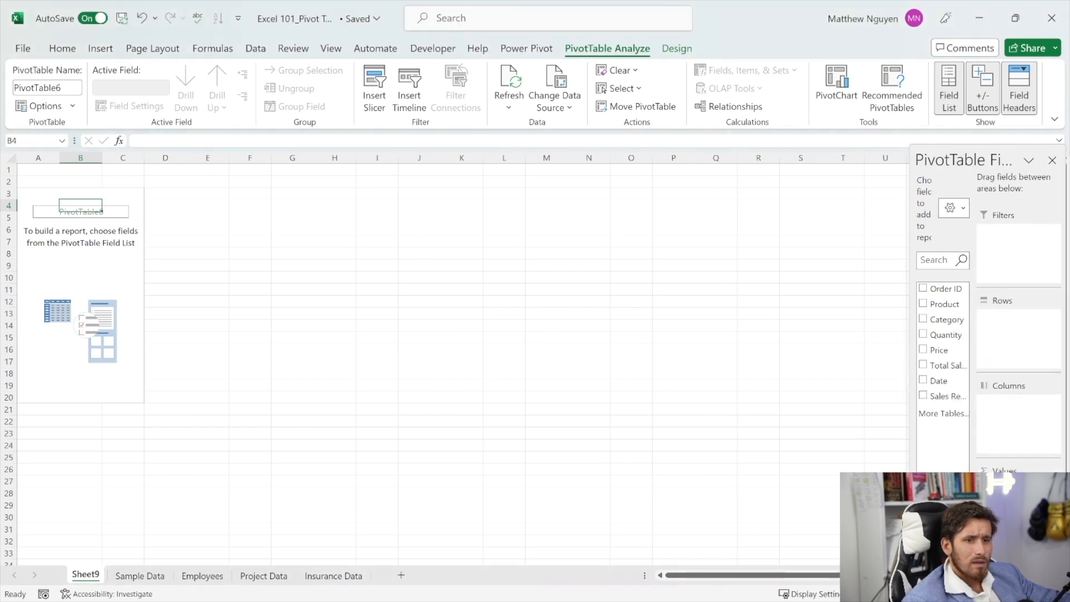
pyautogui.click(1027, 161)
pyautogui.click(1037, 199)
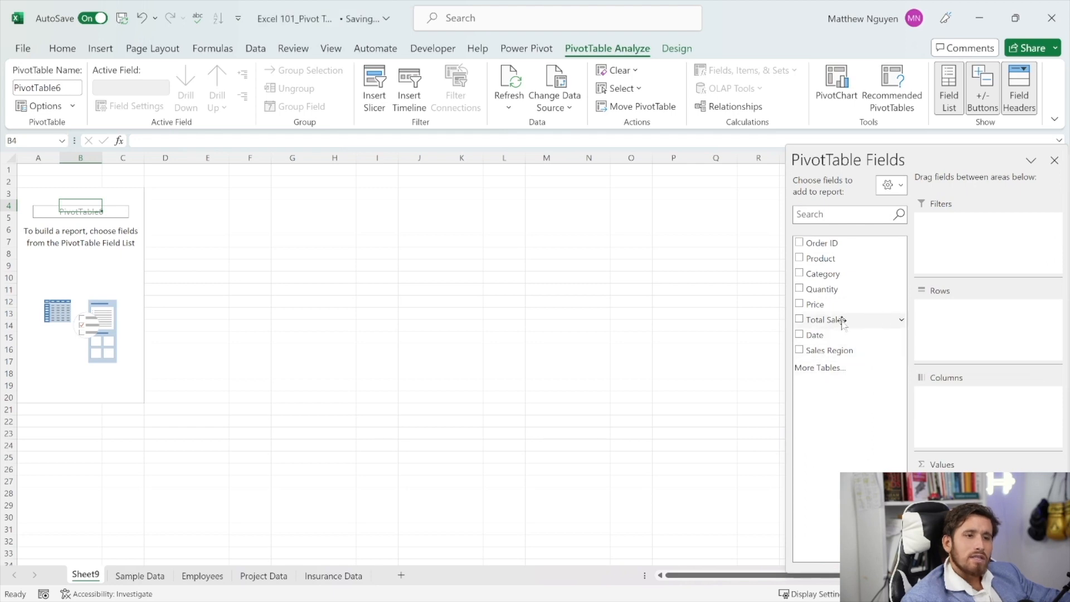
# Step: Add Sales Region to the PivotTable rows and rename the row labels header as Region
pyautogui.moveTo(821, 320); pyautogui.dragTo(950, 329)
pyautogui.moveTo(40, 194); pyautogui.dragTo(41, 247)
pyautogui.click(58, 198)
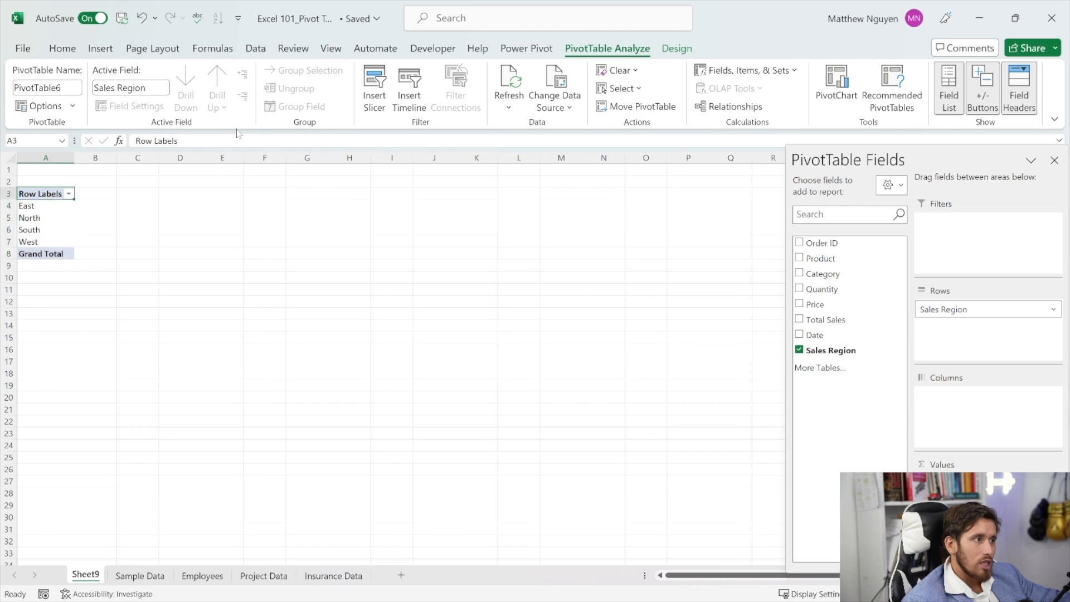
pyautogui.write('Region')
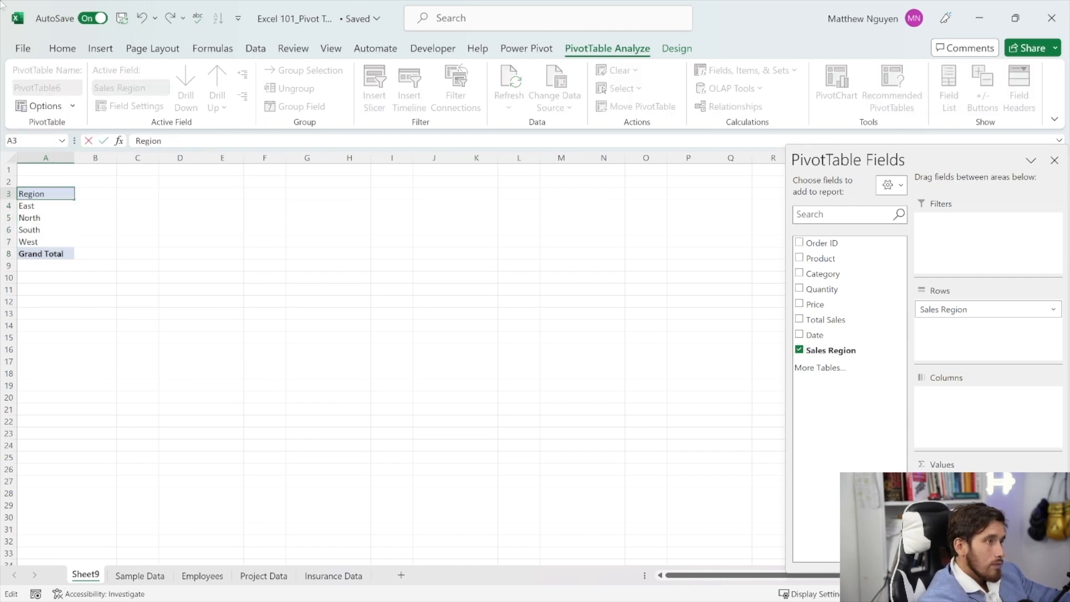
pyautogui.press('Return')
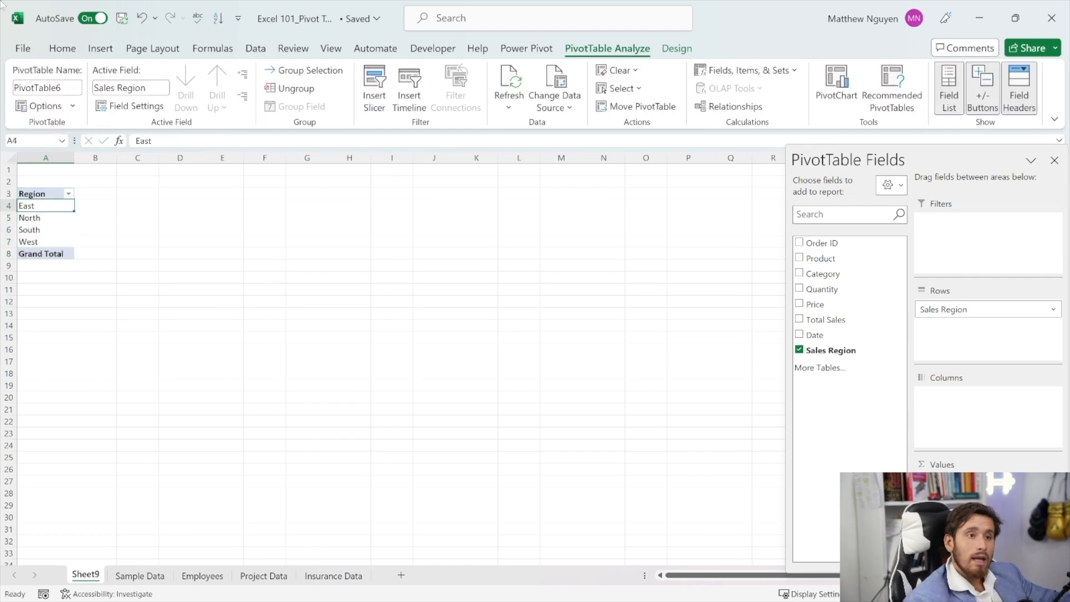
# Step: Add Total Sales to the PivotTable values and rename its column header as "Total Sales" with a trailing space
pyautogui.moveTo(825, 320); pyautogui.dragTo(963, 480)
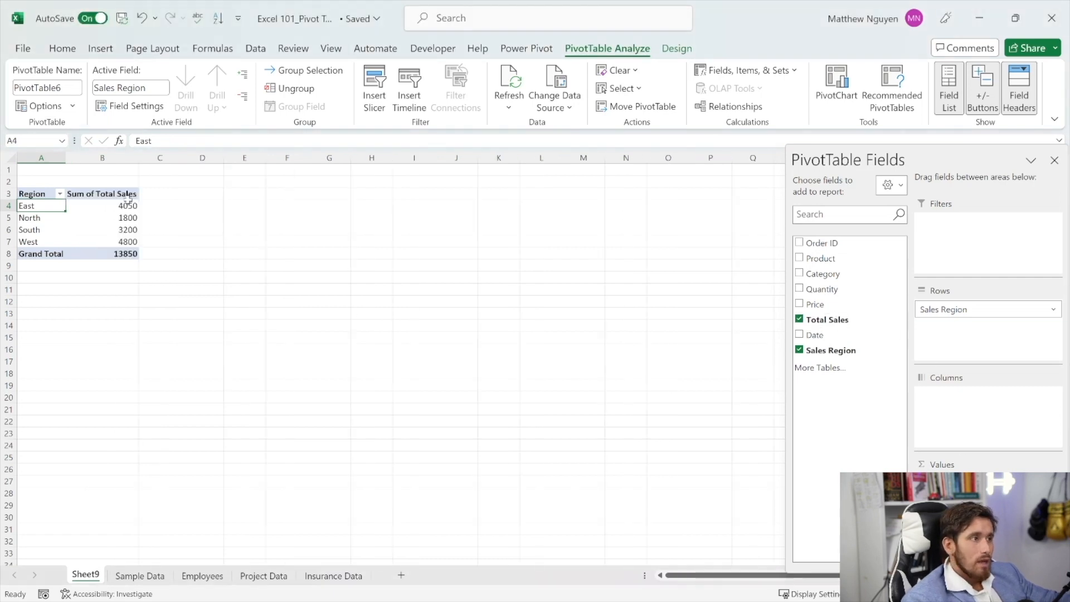
pyautogui.click(85, 195)
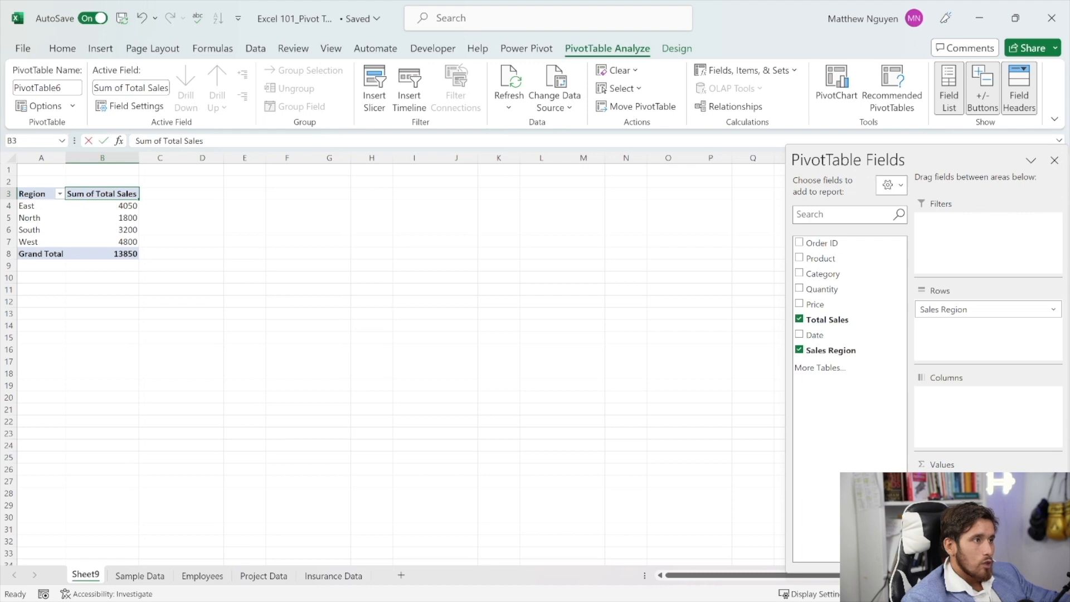
pyautogui.click(186, 140)
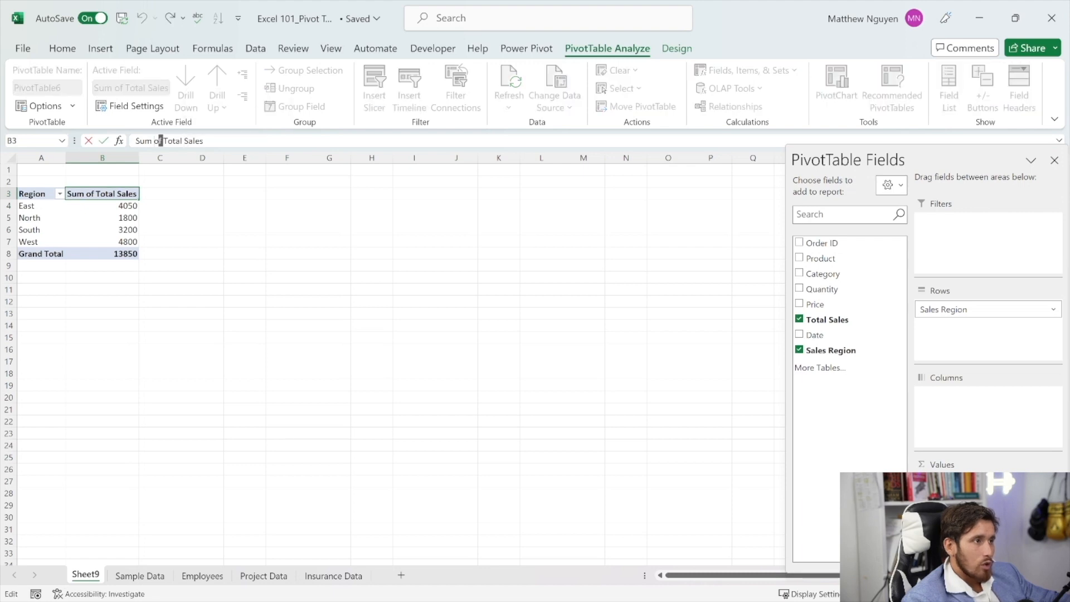
pyautogui.moveTo(162, 140); pyautogui.dragTo(135, 141)
pyautogui.press('BackSpace')
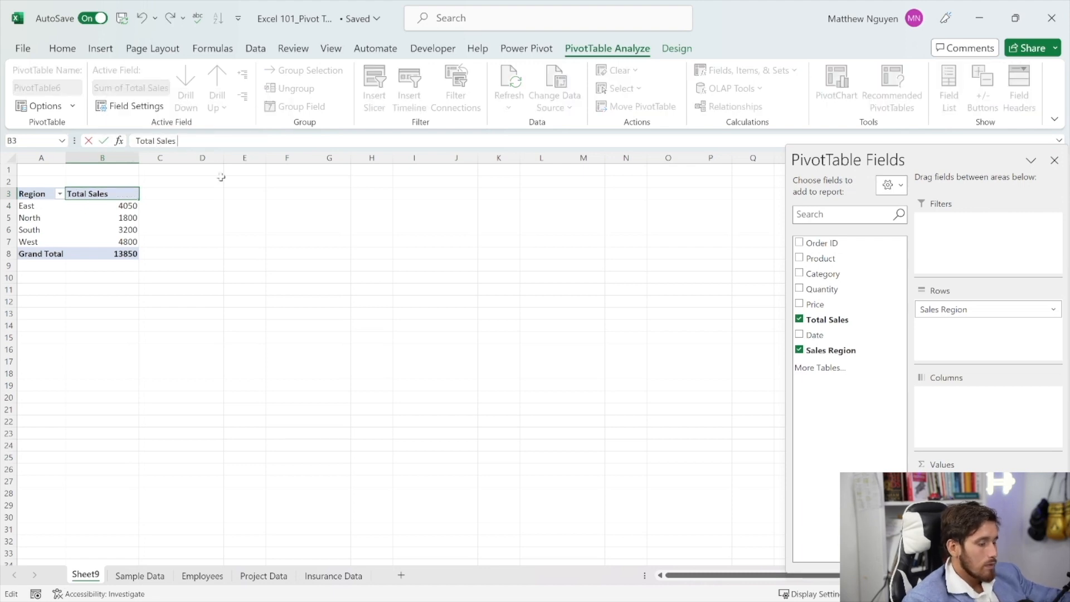
pyautogui.click(114, 195)
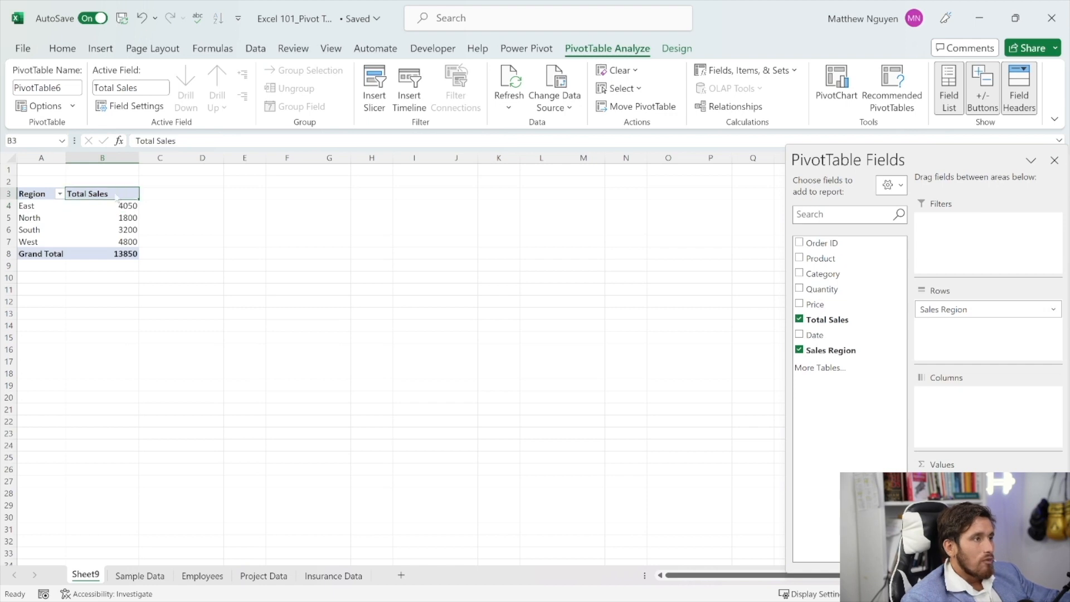
# Step: Format the Total Sales values as currency with two decimals and widen columns A and B
pyautogui.rightClick(116, 196)
pyautogui.click(152, 268)
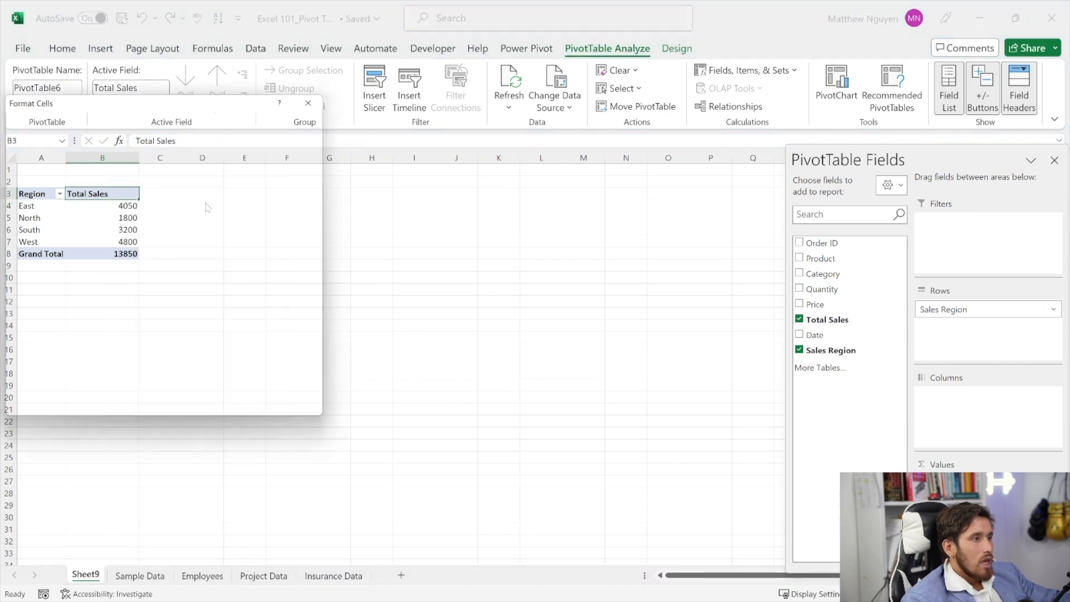
pyautogui.click(37, 172)
pyautogui.click(242, 405)
pyautogui.moveTo(42, 158); pyautogui.dragTo(93, 162)
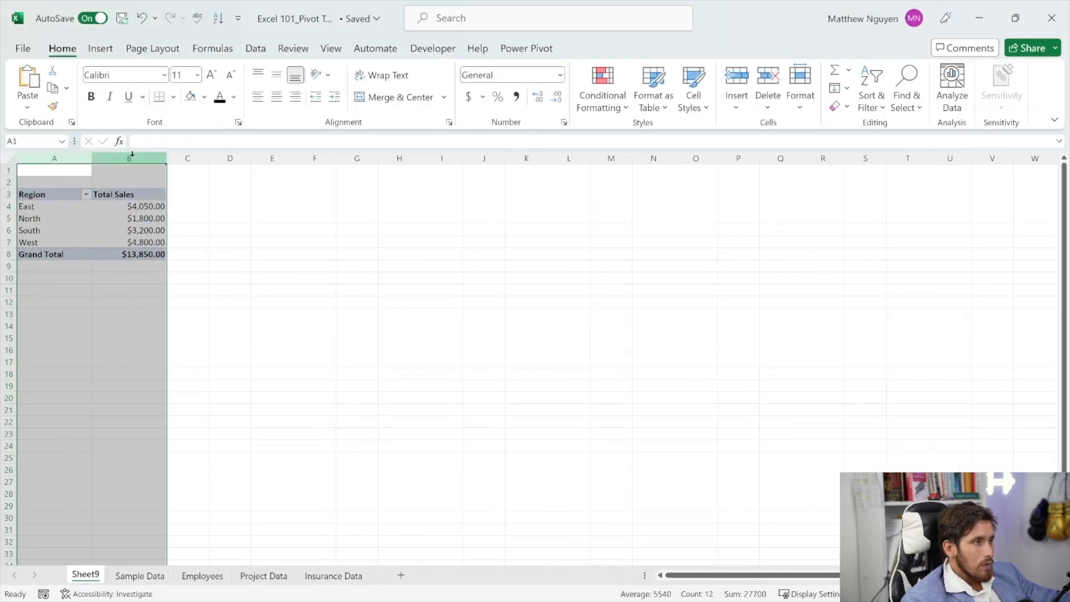
pyautogui.click(162, 195)
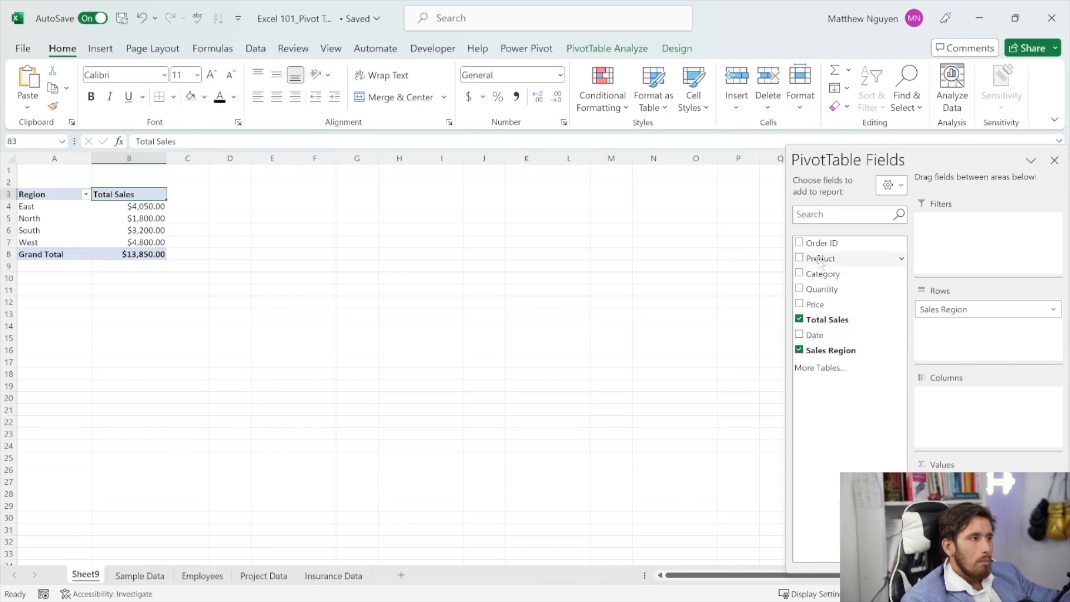
# Step: Add Product to the PivotTable rows beneath Sales Region and widen column B
pyautogui.moveTo(824, 259); pyautogui.dragTo(928, 328)
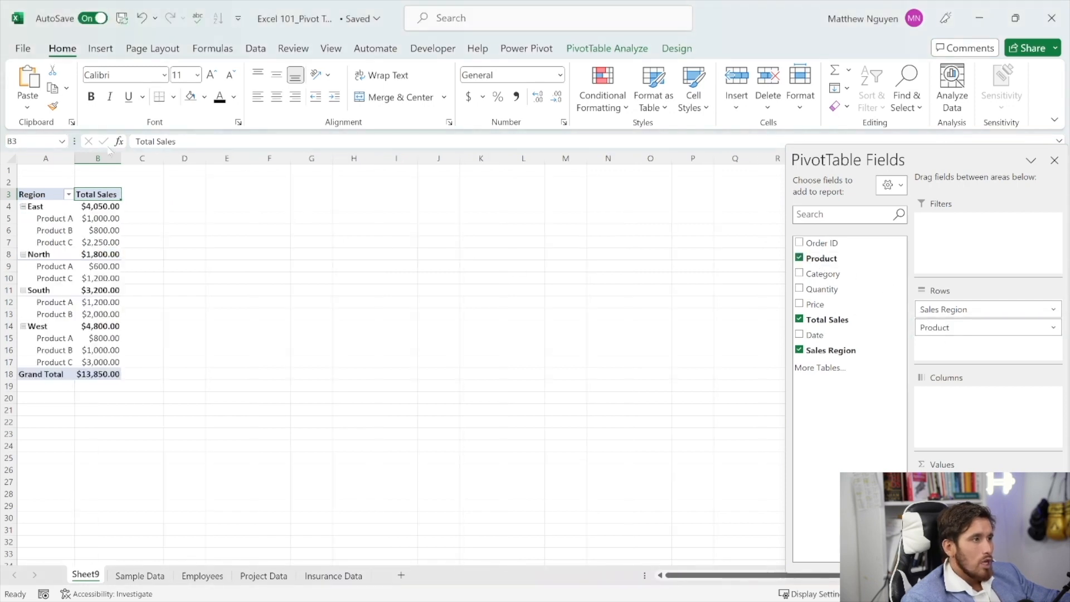
pyautogui.moveTo(121, 152); pyautogui.dragTo(193, 152)
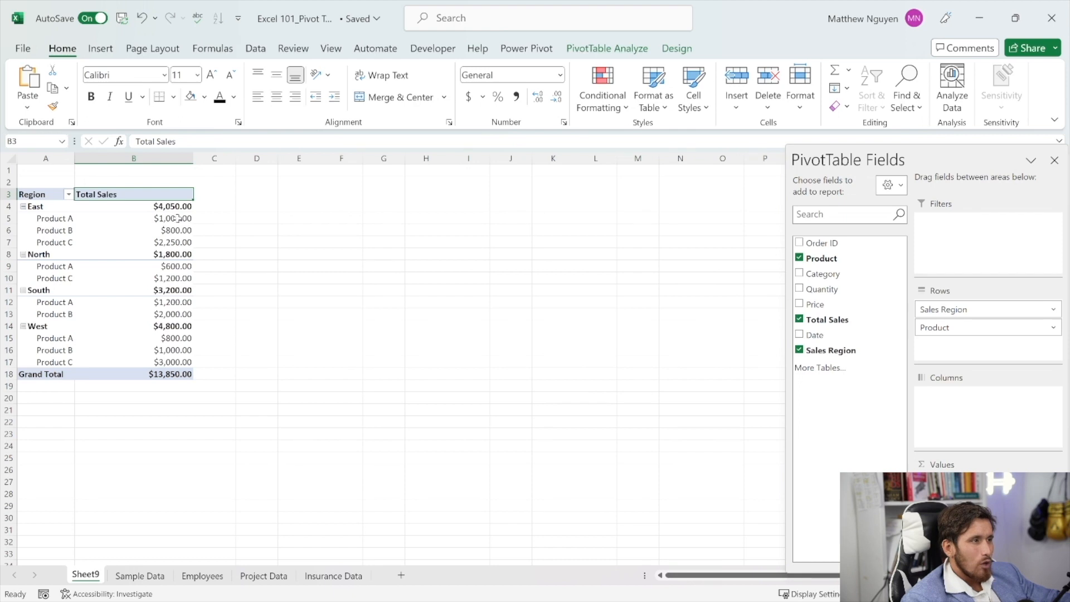
# Step: Add Total Sales to the PivotTable values a second time and select the East region's value in the new column
pyautogui.moveTo(175, 223)
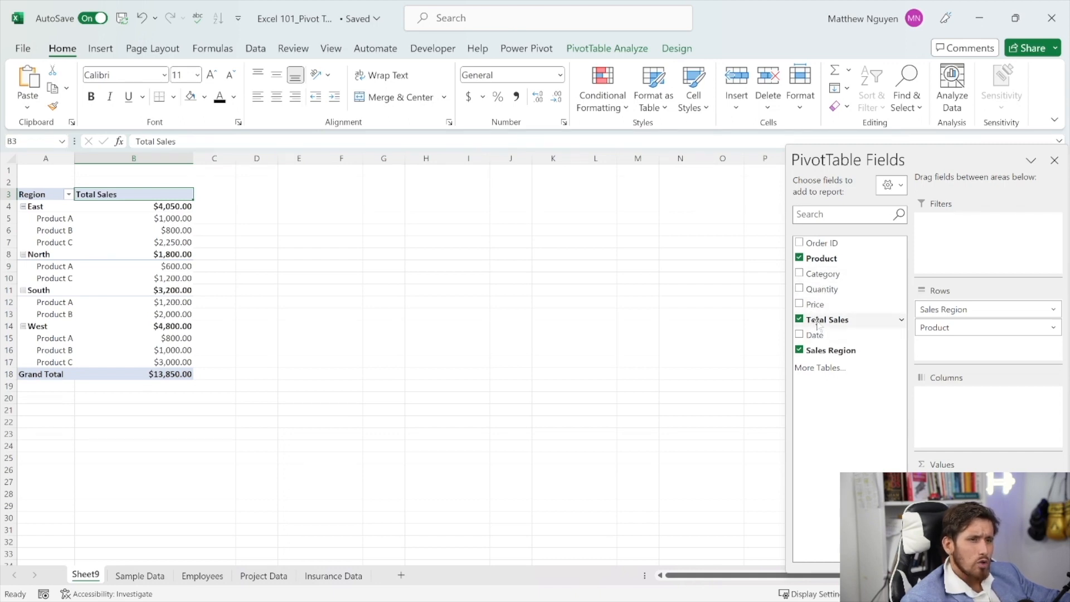
pyautogui.moveTo(825, 325); pyautogui.dragTo(942, 477)
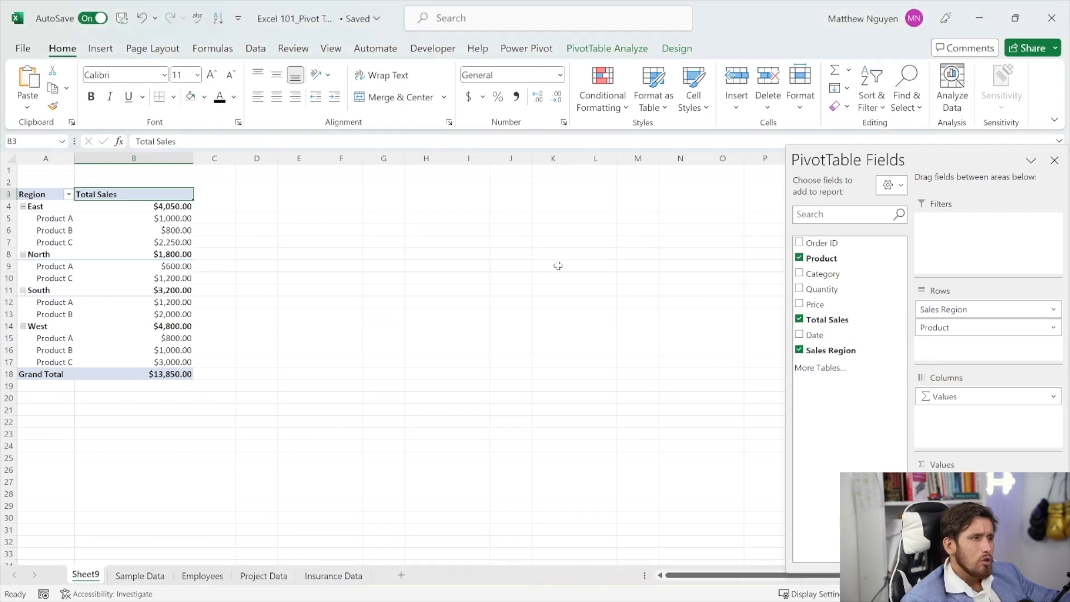
pyautogui.click(170, 205)
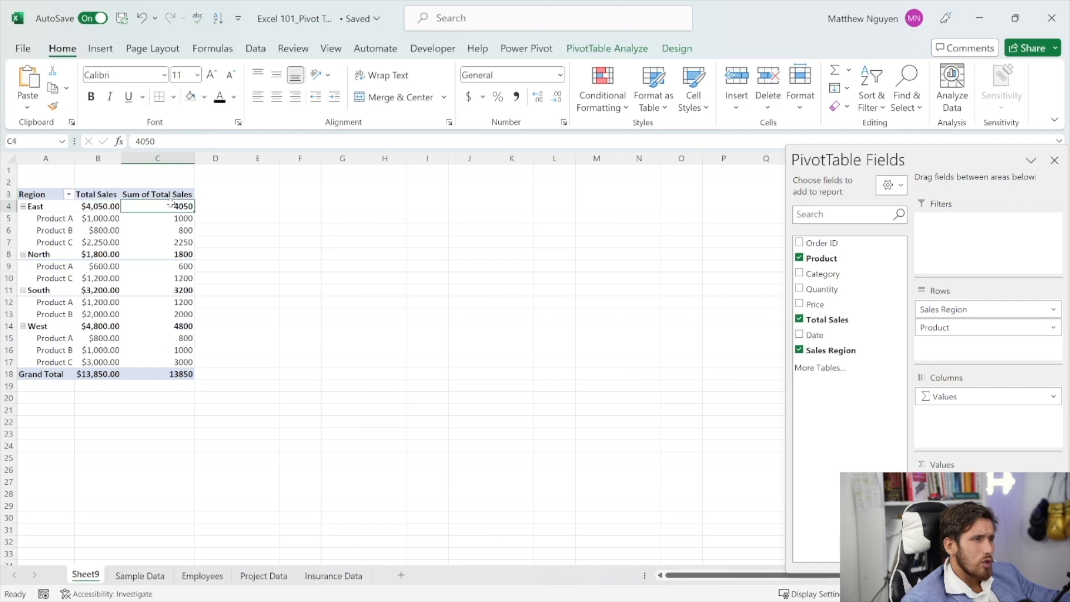
# Step: Show the second Total Sales column of the PivotTable as % of Parent Row Total
pyautogui.rightClick(169, 206)
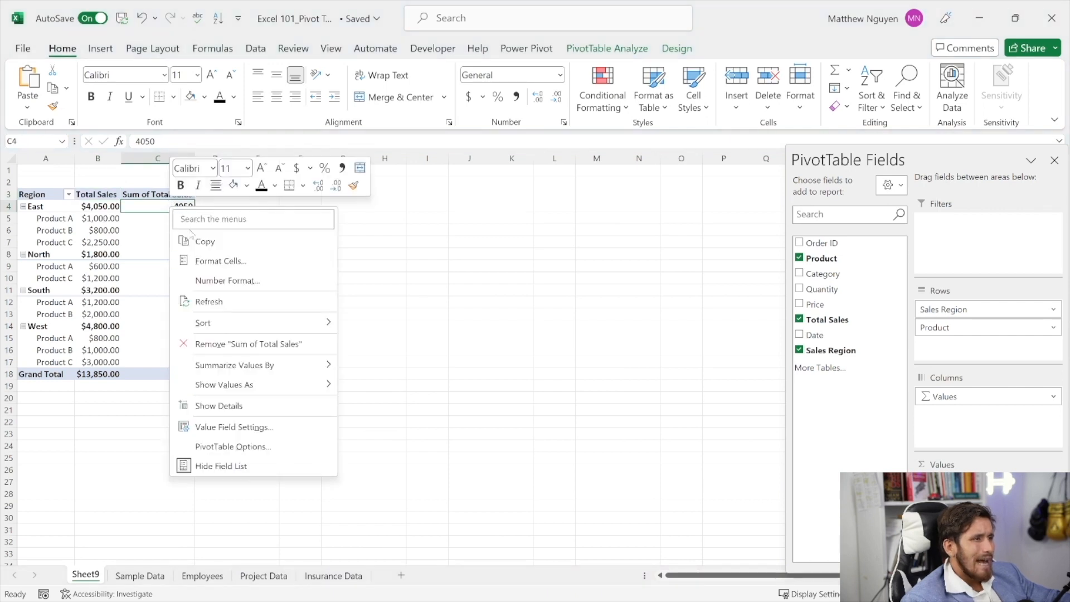
pyautogui.click(229, 428)
pyautogui.moveTo(241, 320); pyautogui.dragTo(371, 148)
pyautogui.moveTo(467, 350); pyautogui.dragTo(701, 490)
pyautogui.click(346, 203)
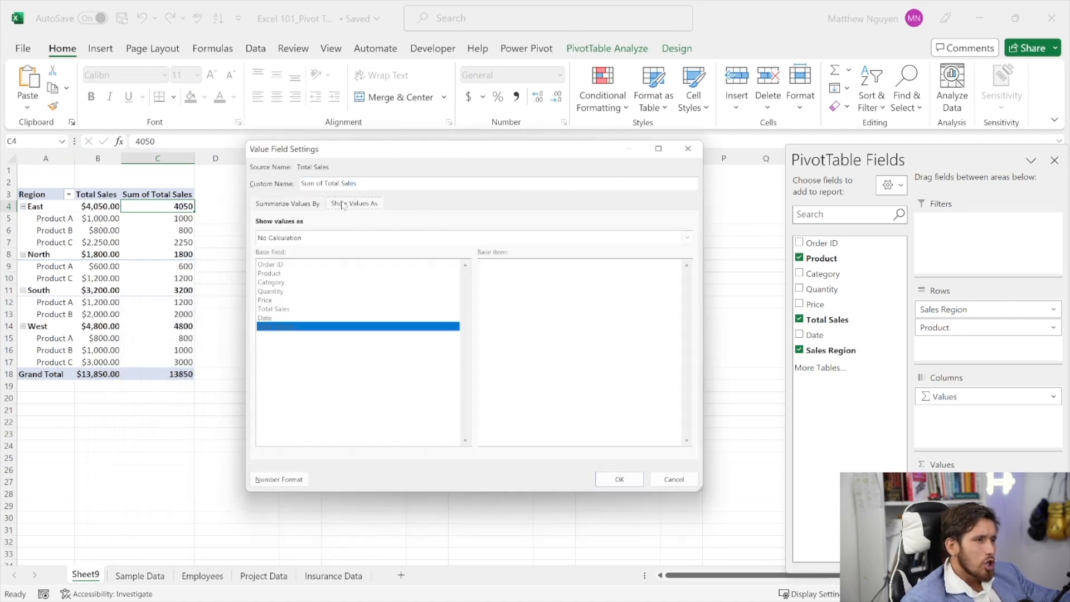
pyautogui.click(322, 238)
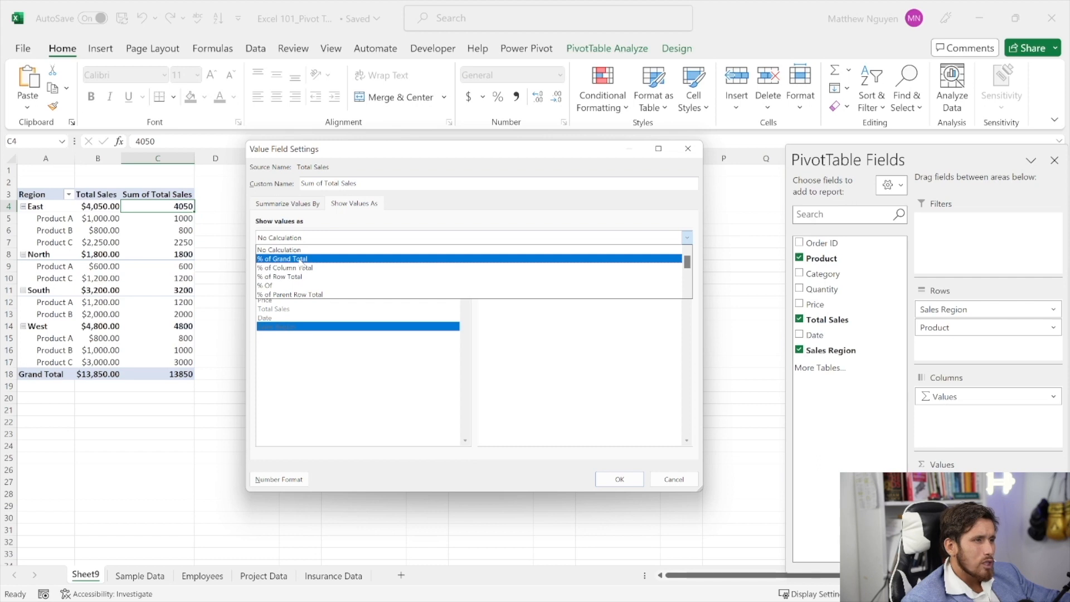
pyautogui.scroll(-1, 301, 294)
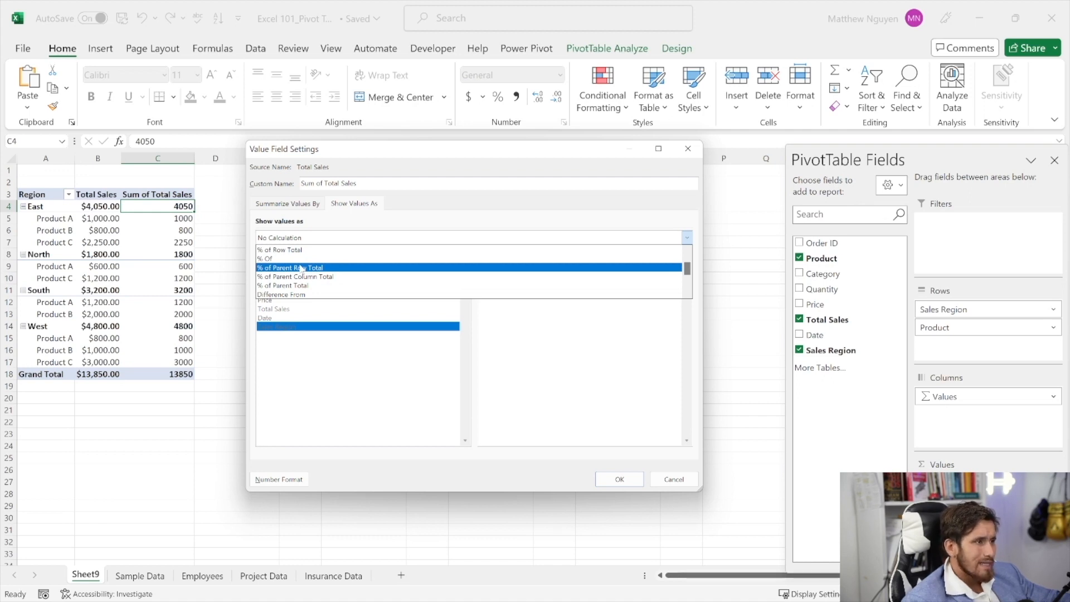
pyautogui.click(301, 268)
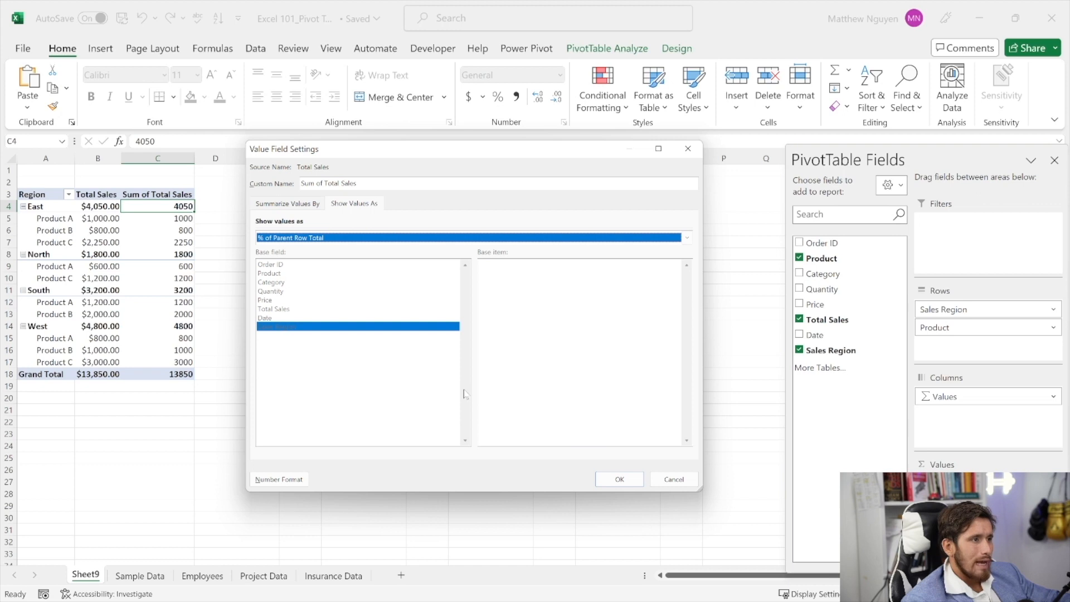
pyautogui.click(597, 477)
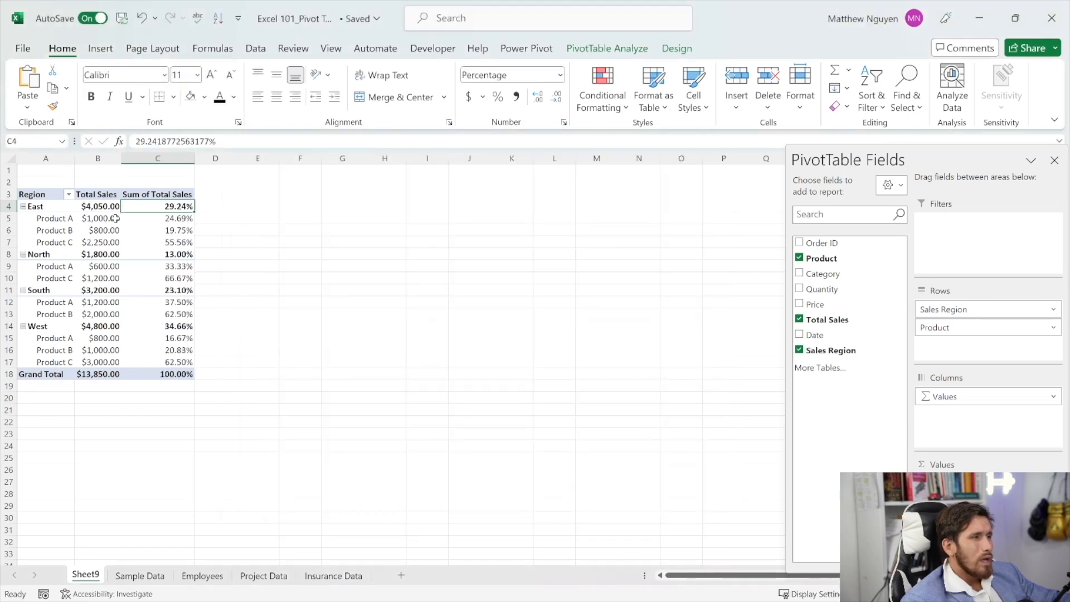
# Step: Examine the sales and percentages for the East region, the grand total and East's Product A
pyautogui.moveTo(50, 201); pyautogui.dragTo(160, 208)
pyautogui.click(112, 374)
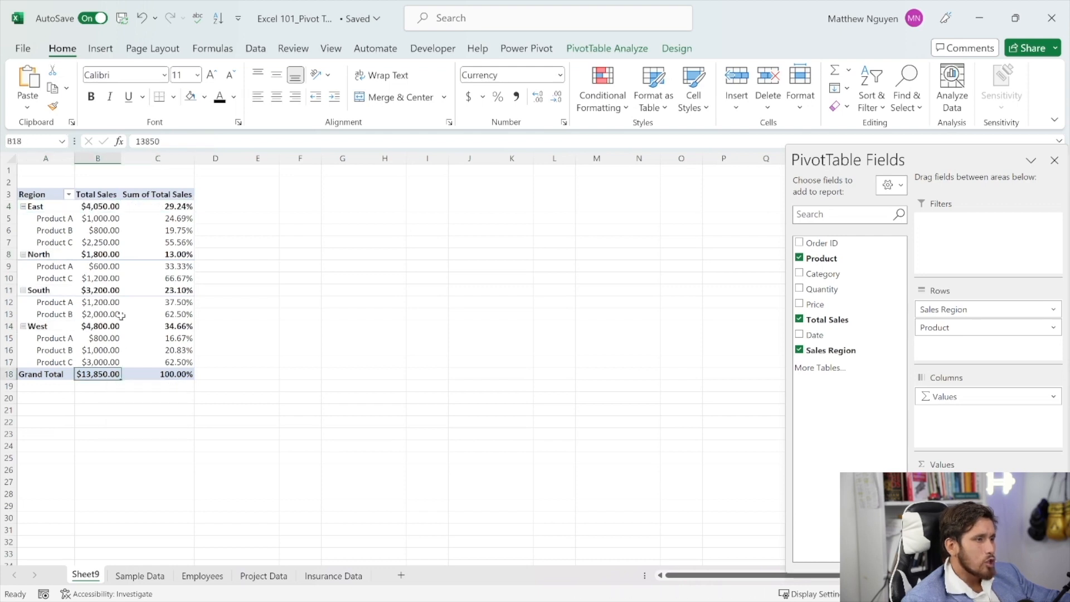
pyautogui.moveTo(90, 219); pyautogui.dragTo(168, 222)
pyautogui.click(63, 222)
pyautogui.moveTo(63, 223); pyautogui.dragTo(165, 227)
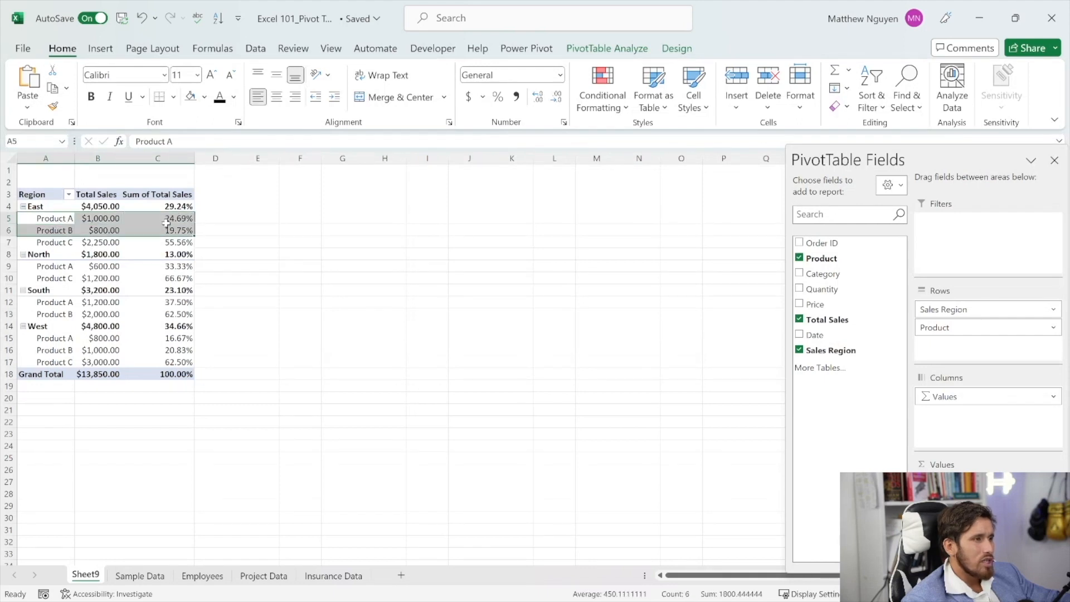
pyautogui.click(167, 222)
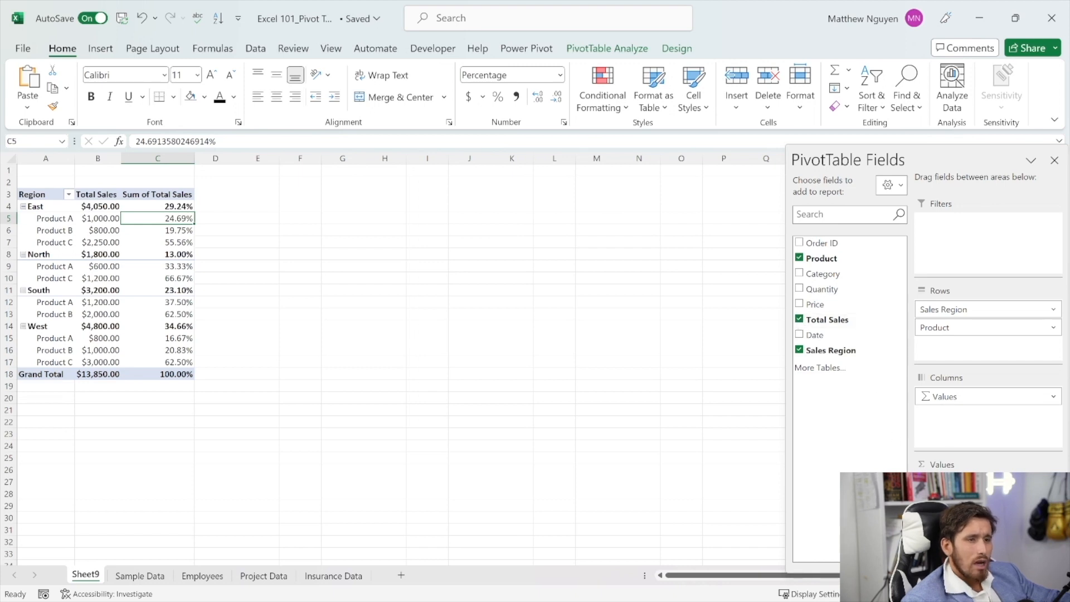
# Step: Rename the percentage column's header in C3 as "% of Agg Sales"
pyautogui.click(988, 501)
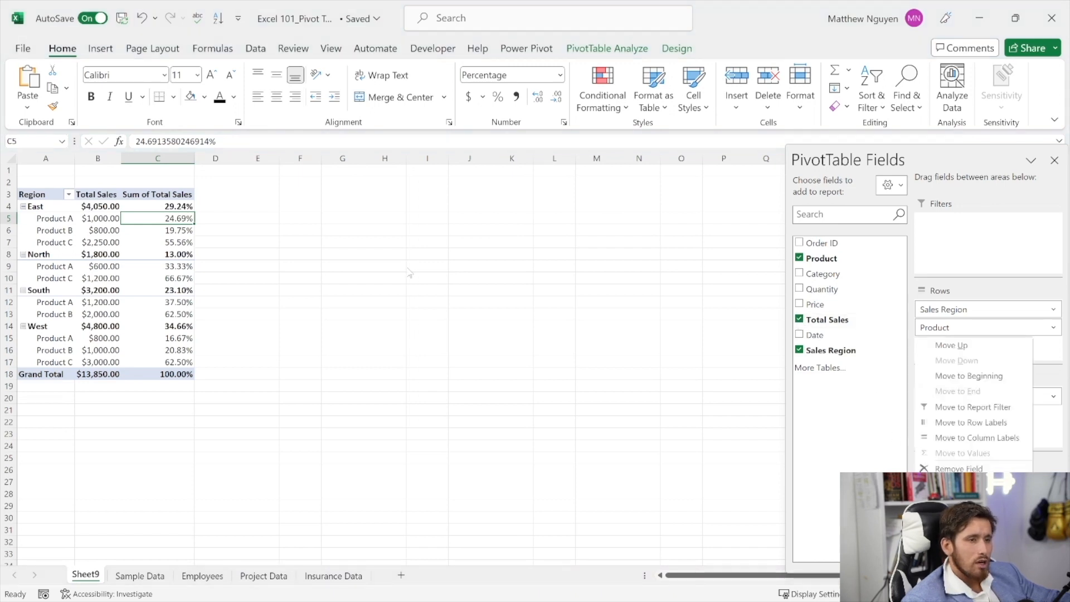
pyautogui.click(173, 193)
pyautogui.click(172, 192)
pyautogui.click(171, 193)
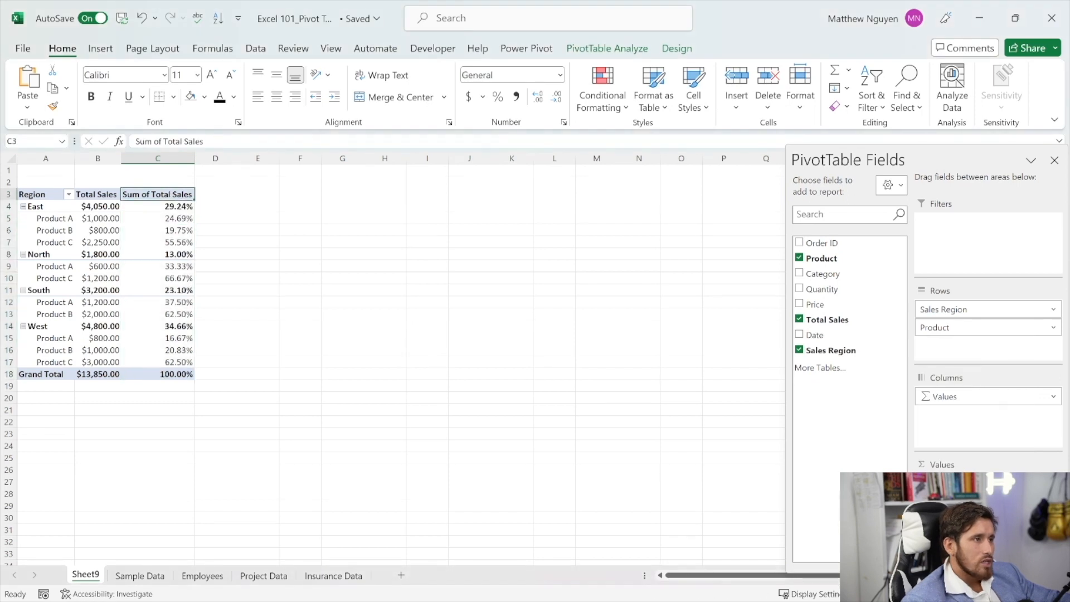
pyautogui.moveTo(162, 141); pyautogui.dragTo(134, 141)
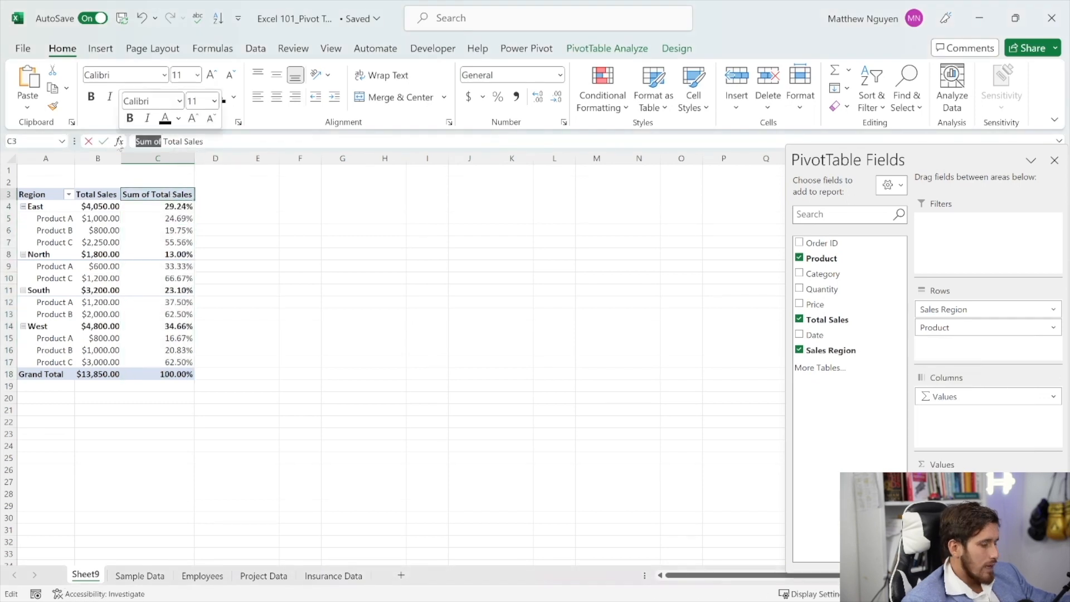
pyautogui.press('BackSpace')
pyautogui.write('% of Al')
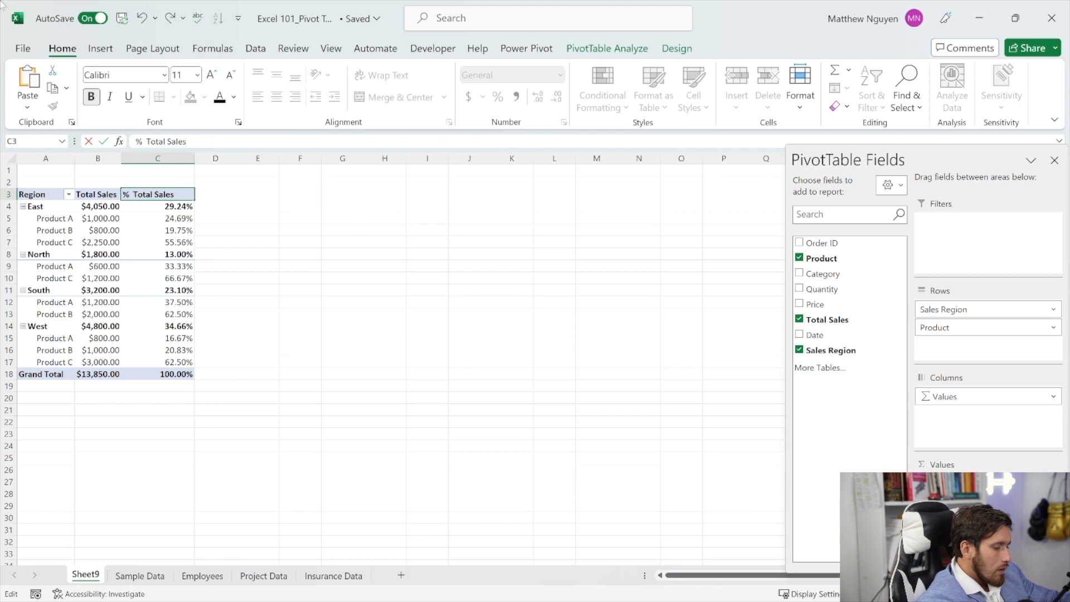
pyautogui.write('l')
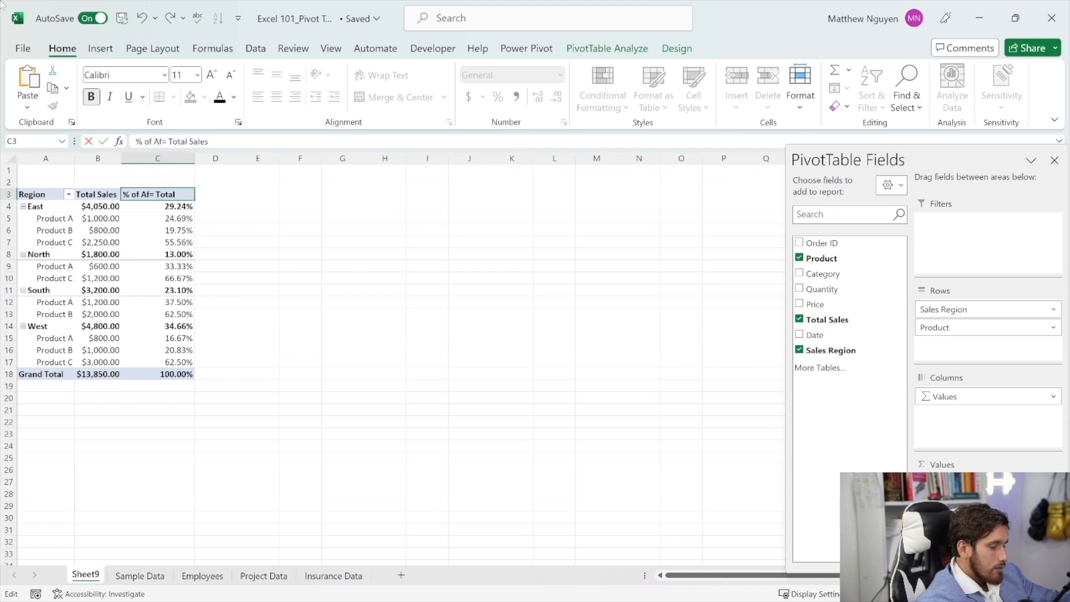
pyautogui.press('BackSpace')
pyautogui.press('BackSpace')
pyautogui.write('gg')
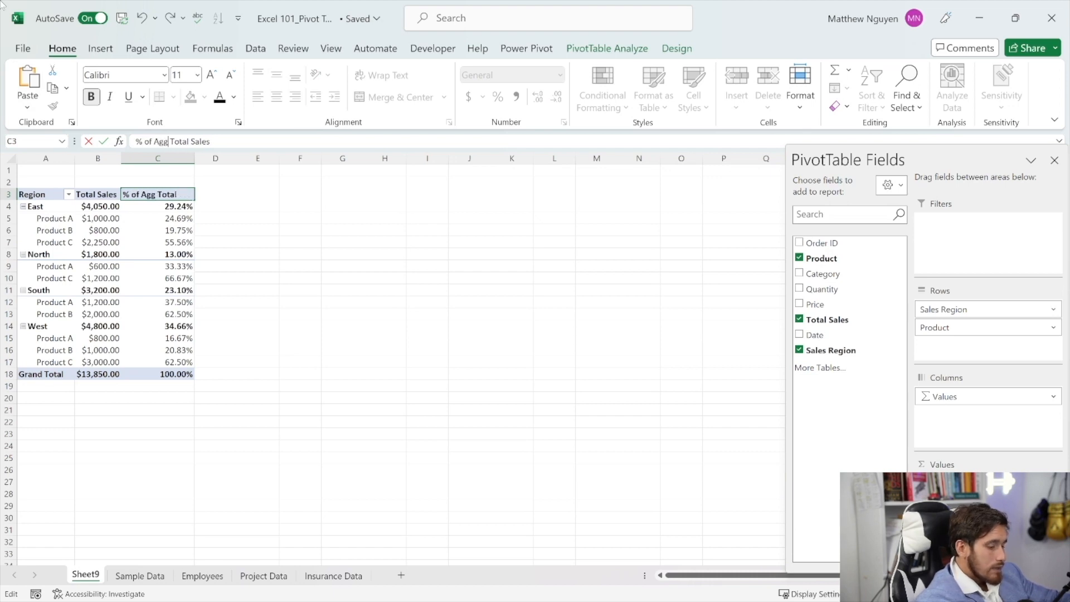
pyautogui.press('Right')
pyautogui.press('Right')
pyautogui.press('Right')
pyautogui.press('Right')
pyautogui.press('BackSpace')
pyautogui.press('BackSpace')
pyautogui.press('BackSpace')
pyautogui.press('BackSpace')
pyautogui.press('BackSpace')
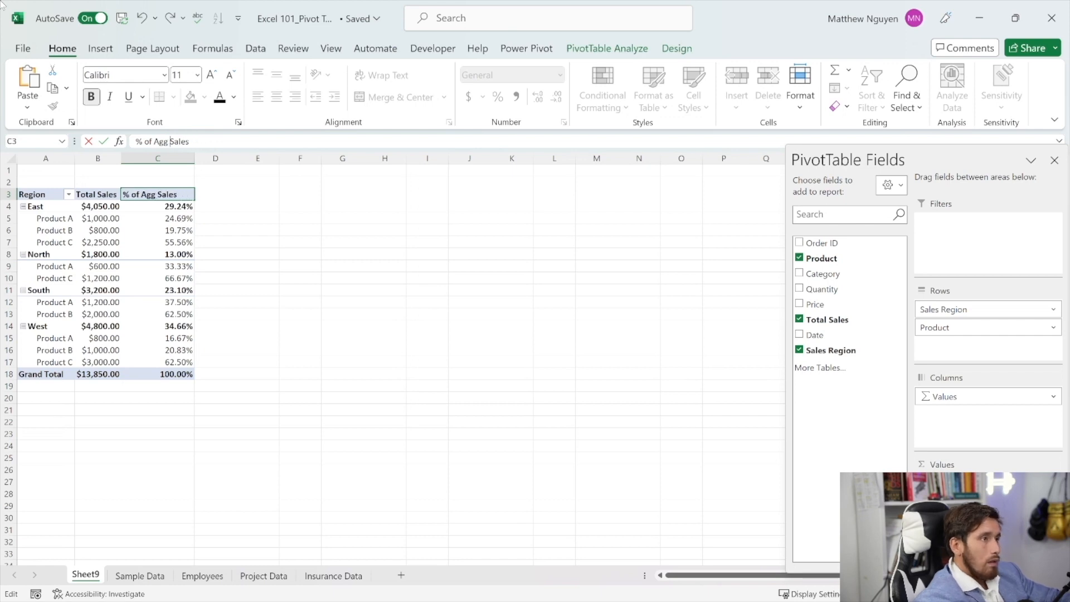
pyautogui.press('Return')
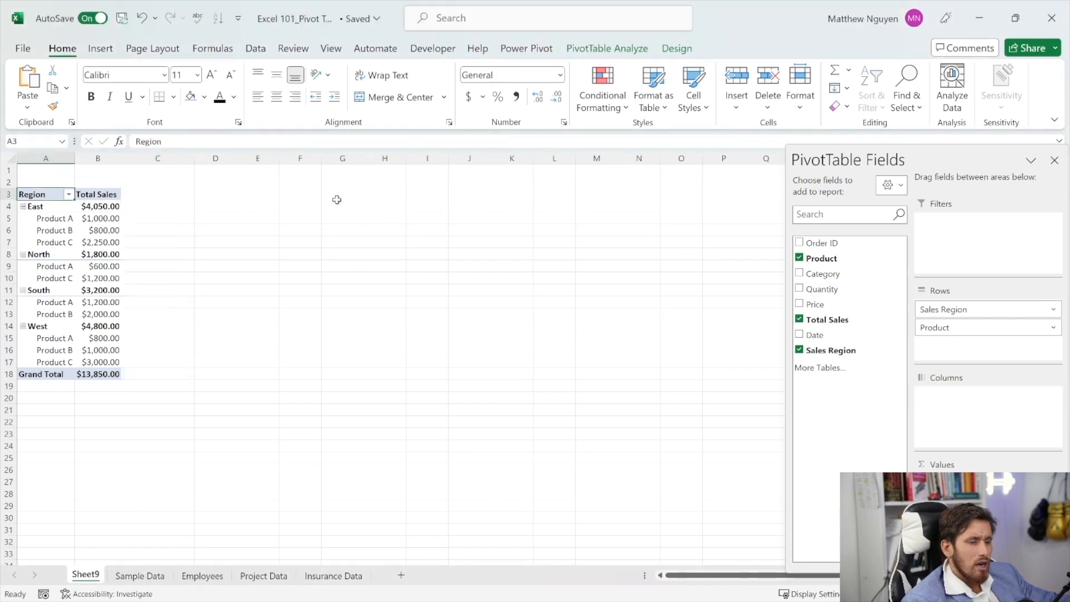
# Step: Remove Product from the PivotTable rows and select the whole Region and Total Sales table including its grand total
pyautogui.click(28, 196)
pyautogui.moveTo(94, 237); pyautogui.dragTo(112, 362)
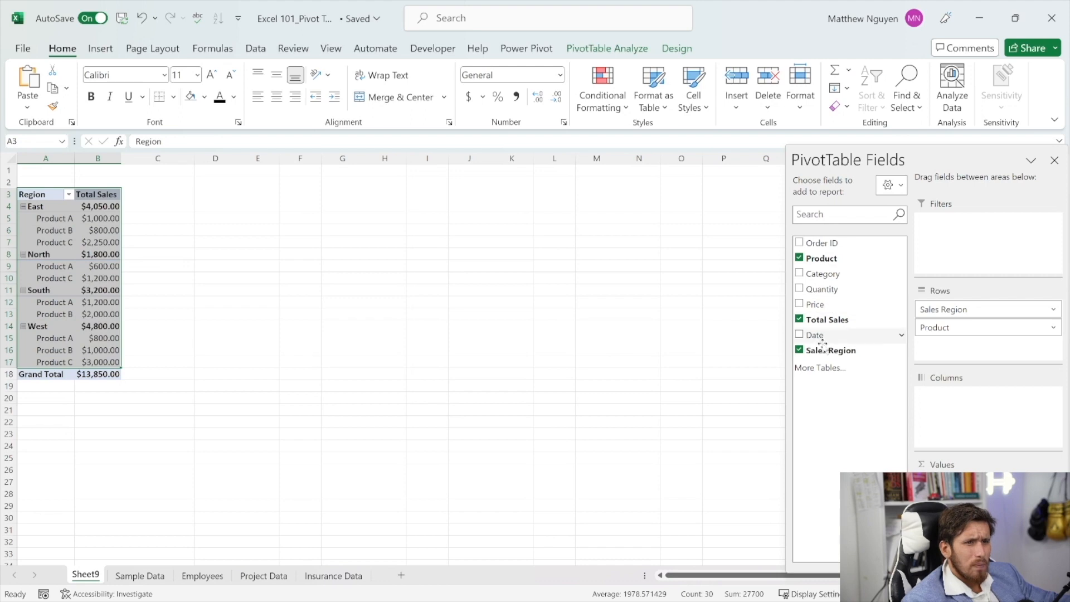
pyautogui.moveTo(948, 327); pyautogui.dragTo(677, 324)
pyautogui.moveTo(42, 190); pyautogui.dragTo(101, 249)
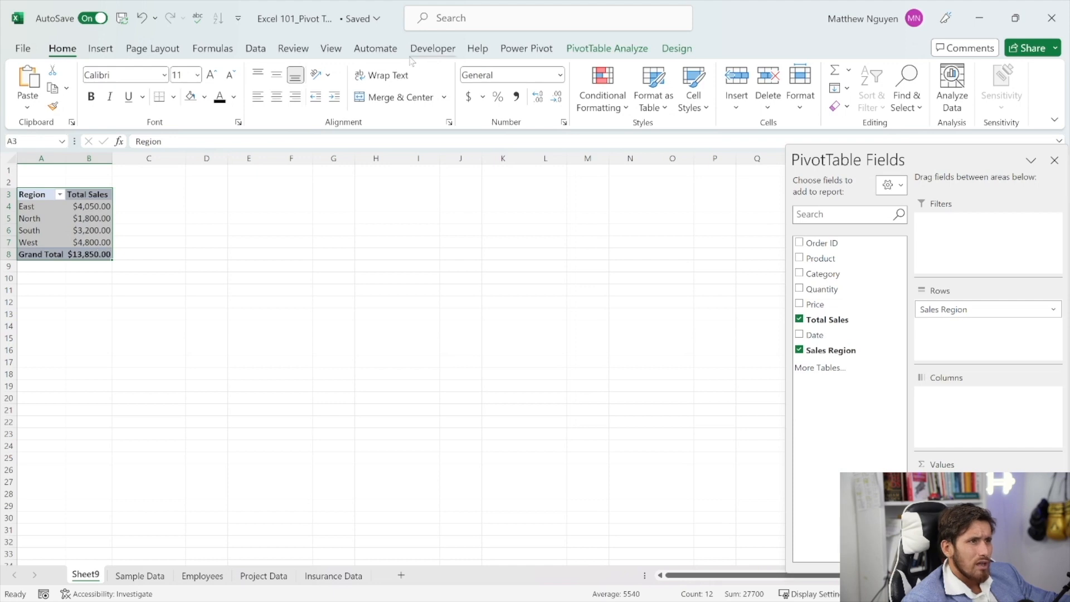
# Step: Insert a column PivotChart of total sales by region and place it over about columns G to N, rows 7 to 21
pyautogui.click(613, 49)
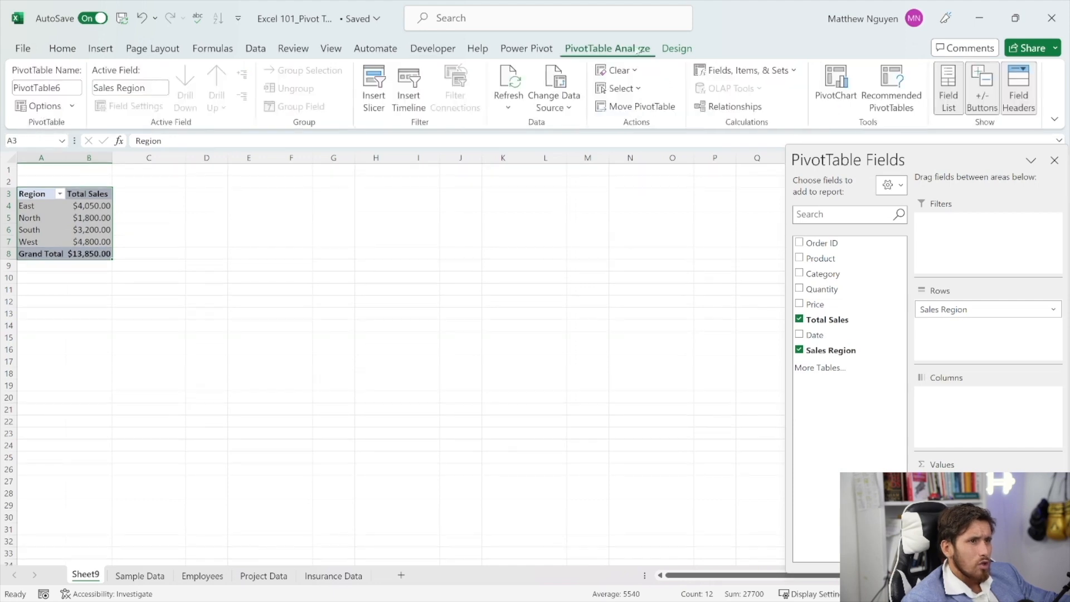
pyautogui.click(846, 86)
pyautogui.moveTo(452, 259)
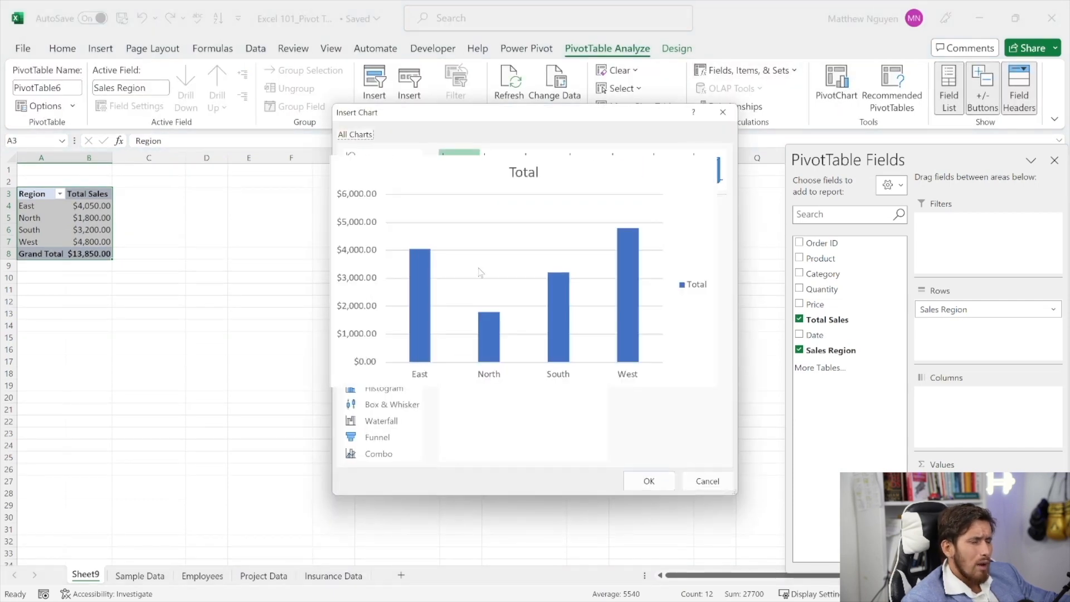
pyautogui.click(649, 481)
pyautogui.moveTo(488, 291); pyautogui.dragTo(434, 253)
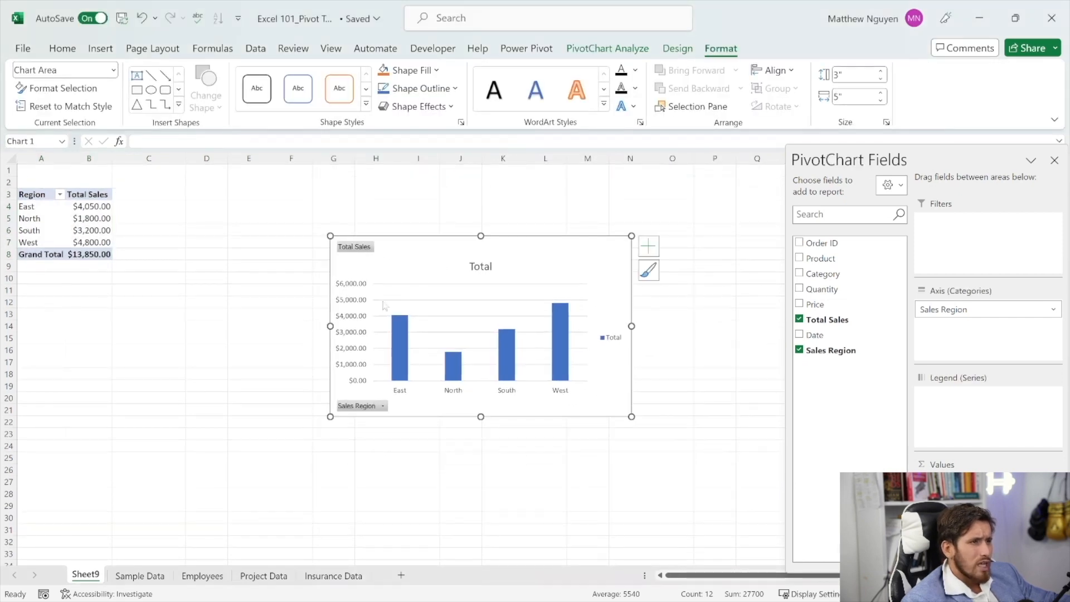
# Step: Filter the PivotChart's Sales Region field to exclude South and North
pyautogui.click(383, 406)
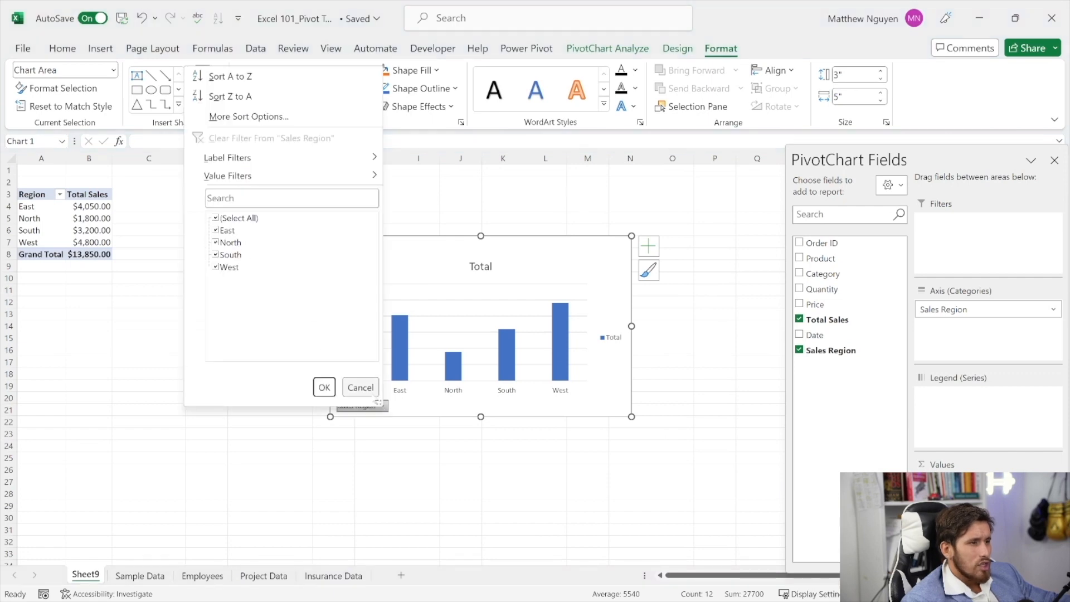
pyautogui.click(368, 390)
pyautogui.click(379, 405)
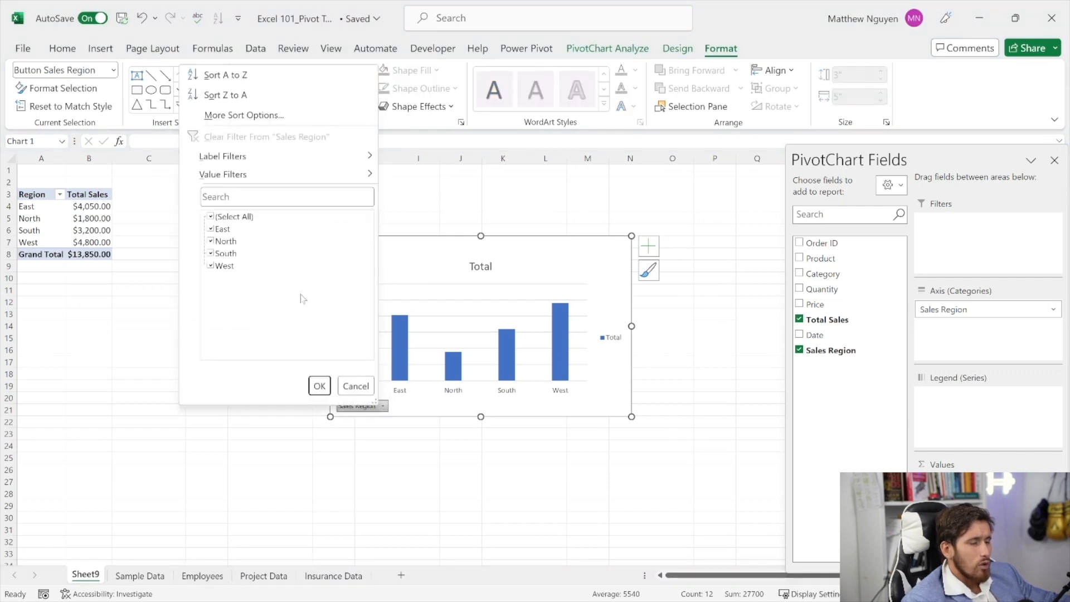
pyautogui.click(223, 255)
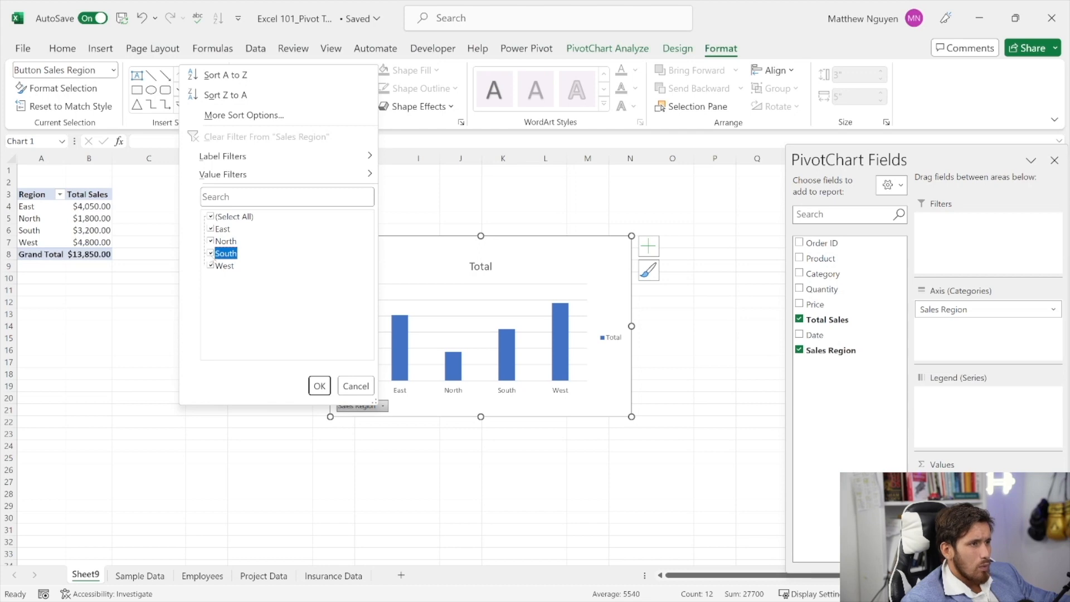
pyautogui.click(212, 241)
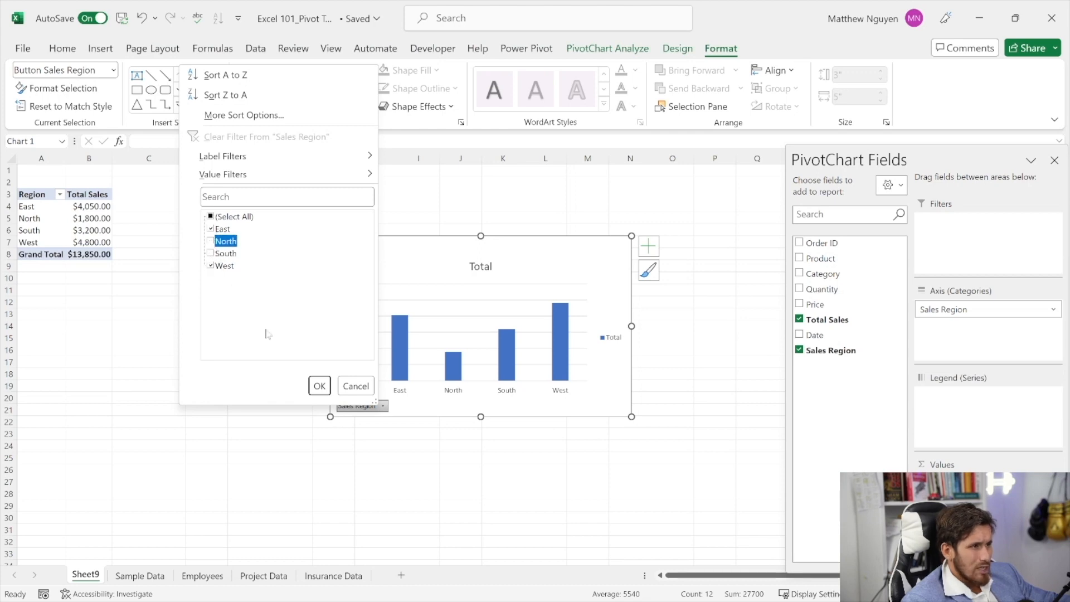
pyautogui.click(320, 385)
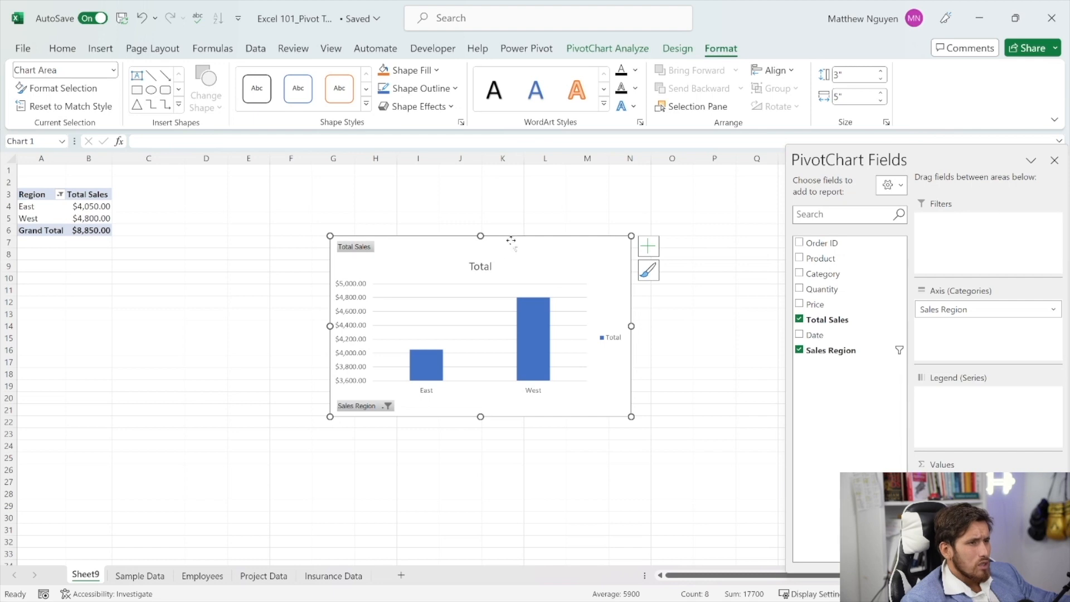
# Step: Change the PivotChart's title to "Total Sales by Region"
pyautogui.click(478, 267)
pyautogui.doubleClick(481, 267)
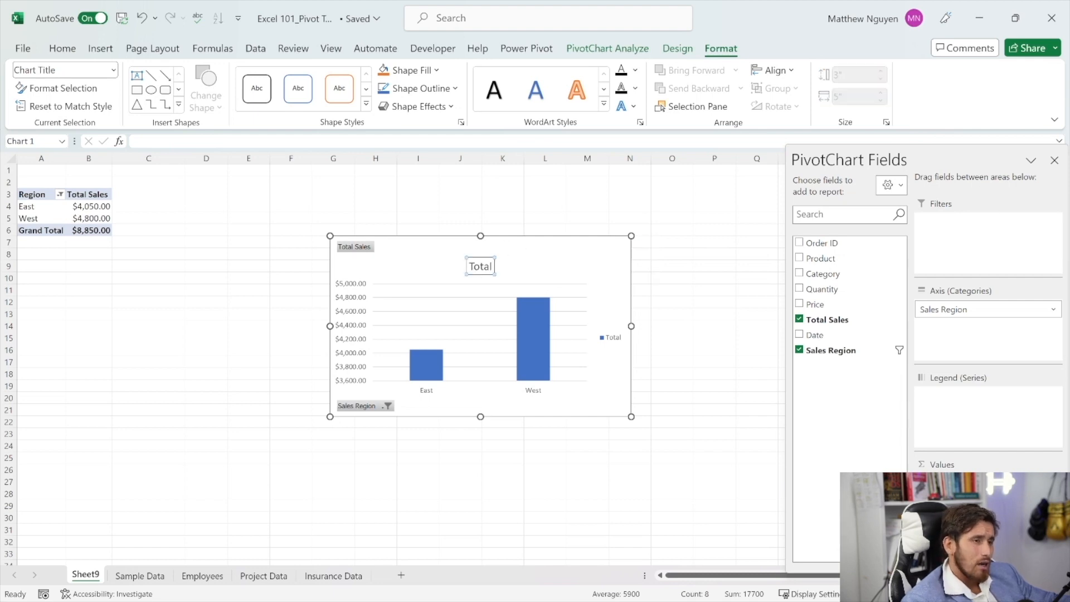
pyautogui.write('Tot')
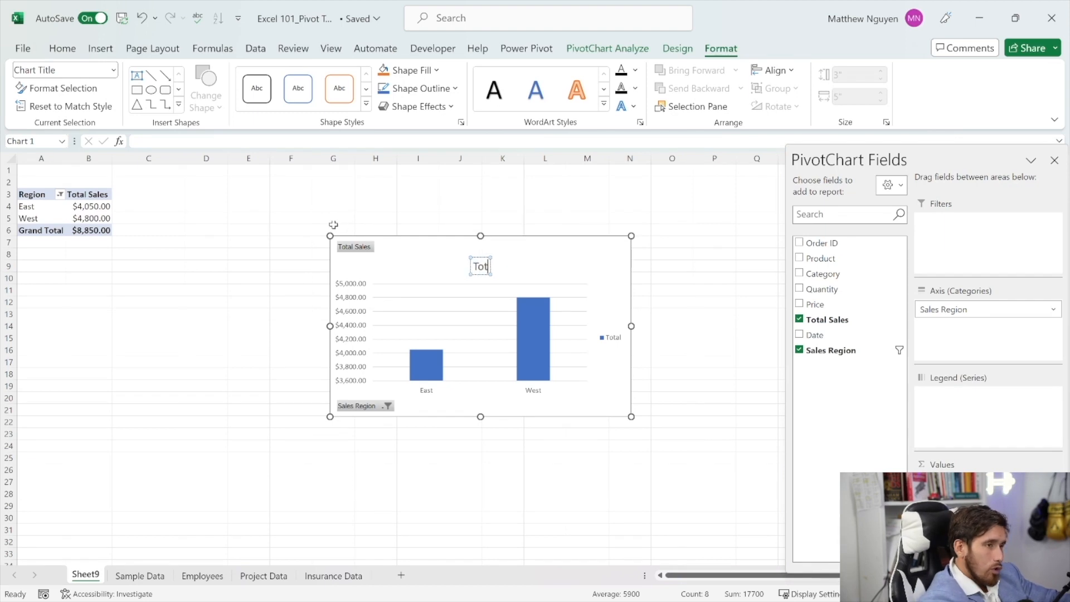
pyautogui.write('al Sales by')
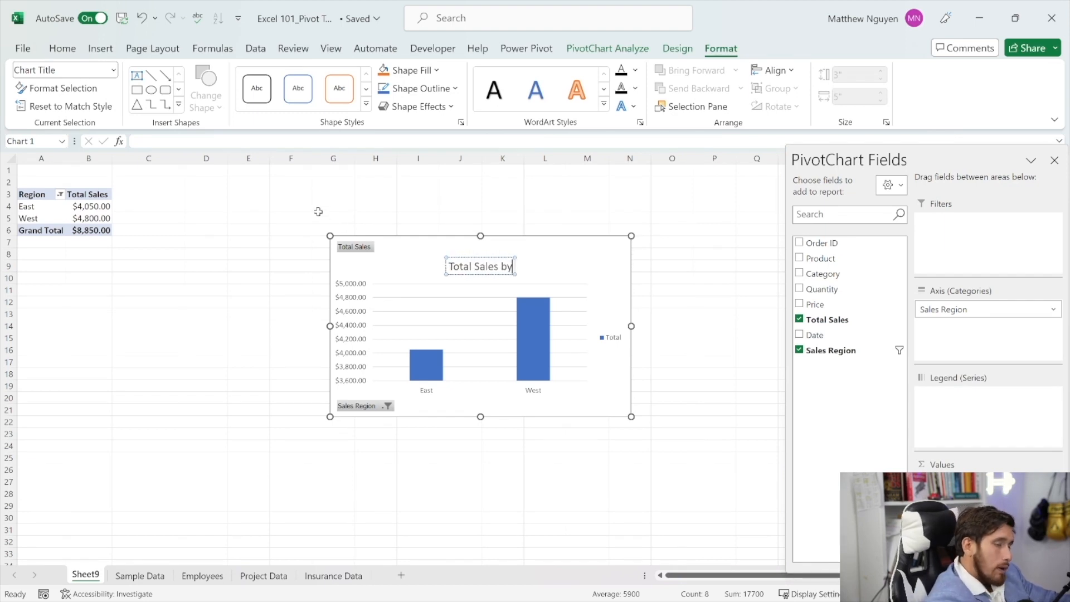
pyautogui.write(' Region')
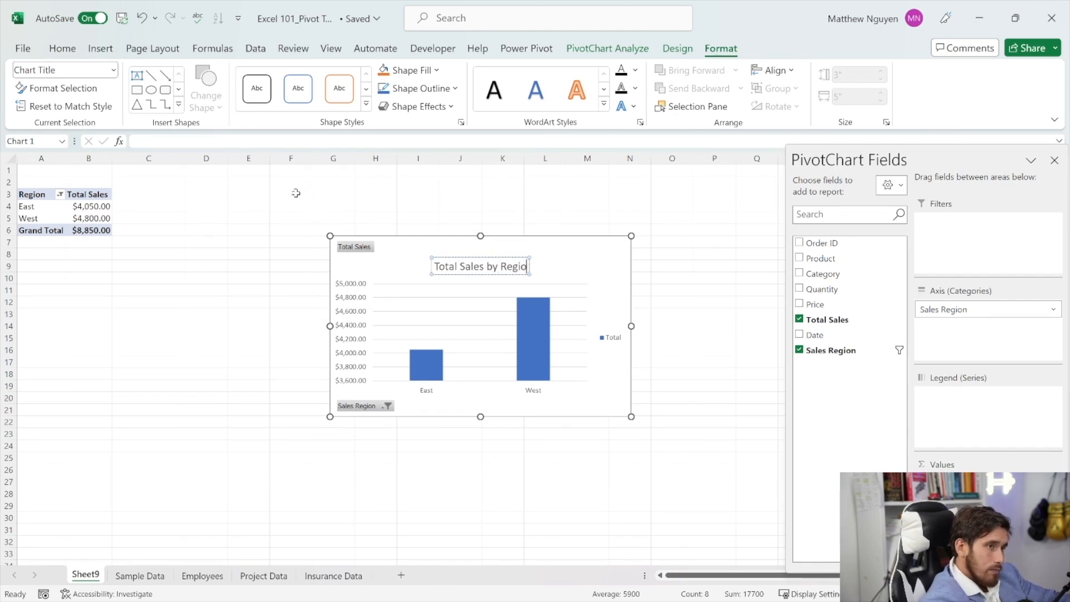
# Step: Restore all sales regions in the PivotChart's filter and delete the chart
pyautogui.click(388, 405)
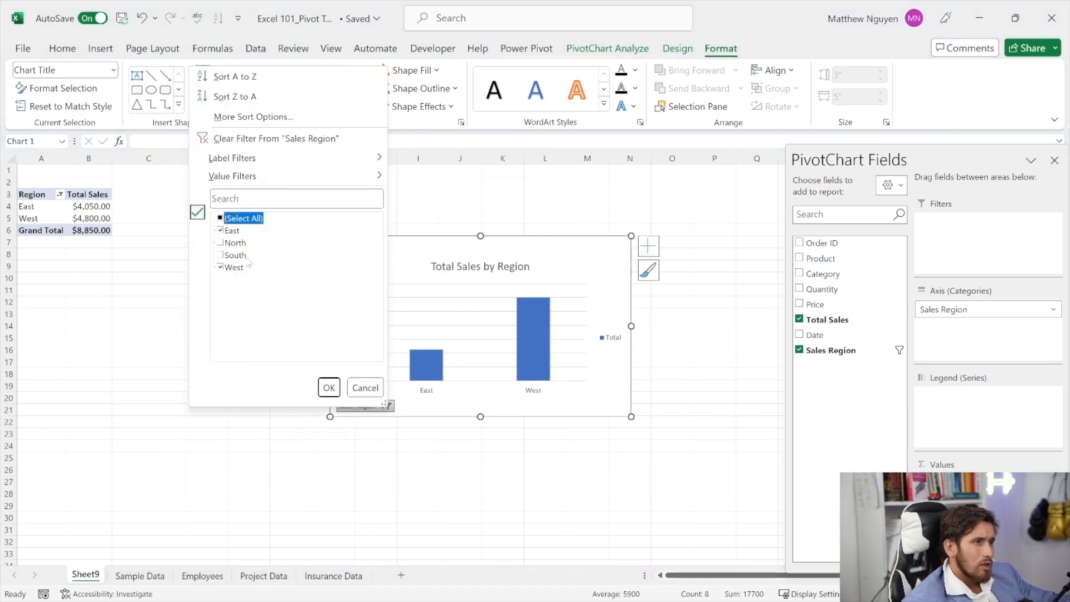
pyautogui.click(219, 219)
pyautogui.click(329, 388)
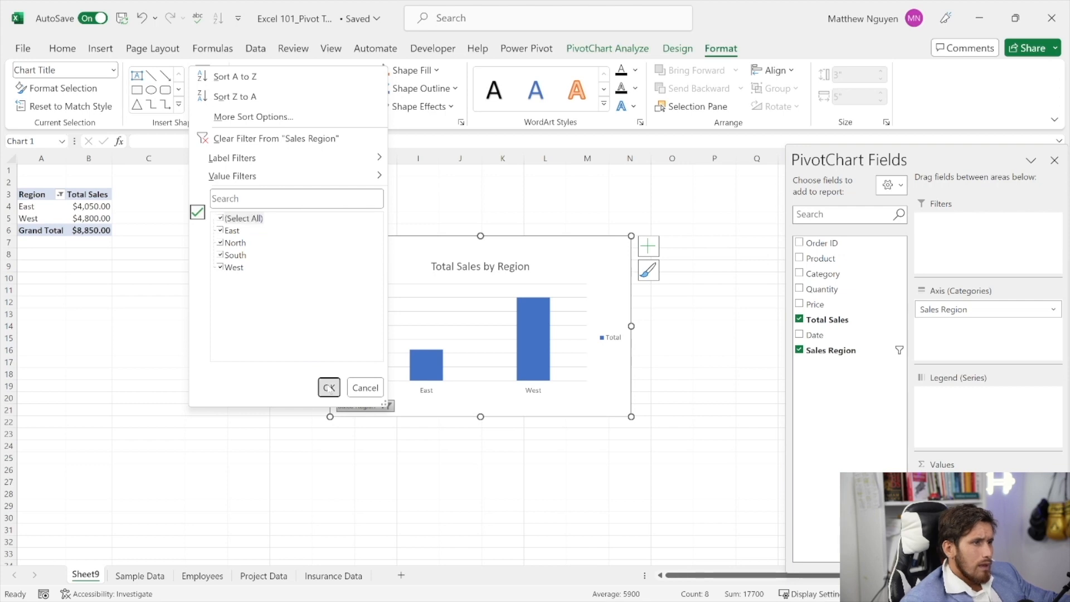
pyautogui.click(542, 254)
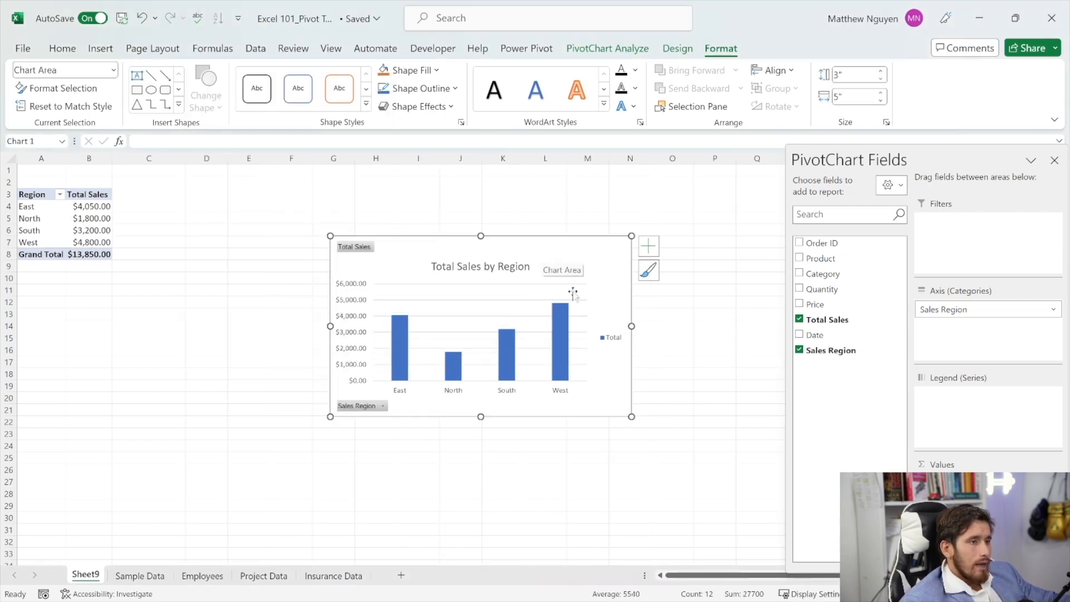
pyautogui.press('Delete')
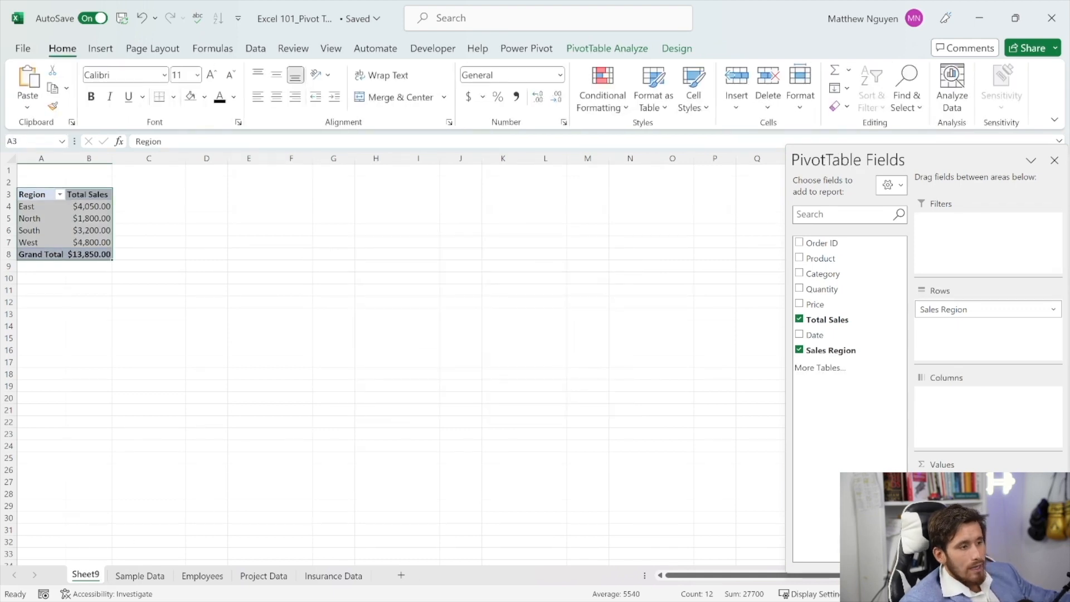
# Step: Rename the PivotTable's worksheet as Sample_Pivot
pyautogui.doubleClick(87, 575)
pyautogui.write('Sample_Pivot')
pyautogui.press('Return')
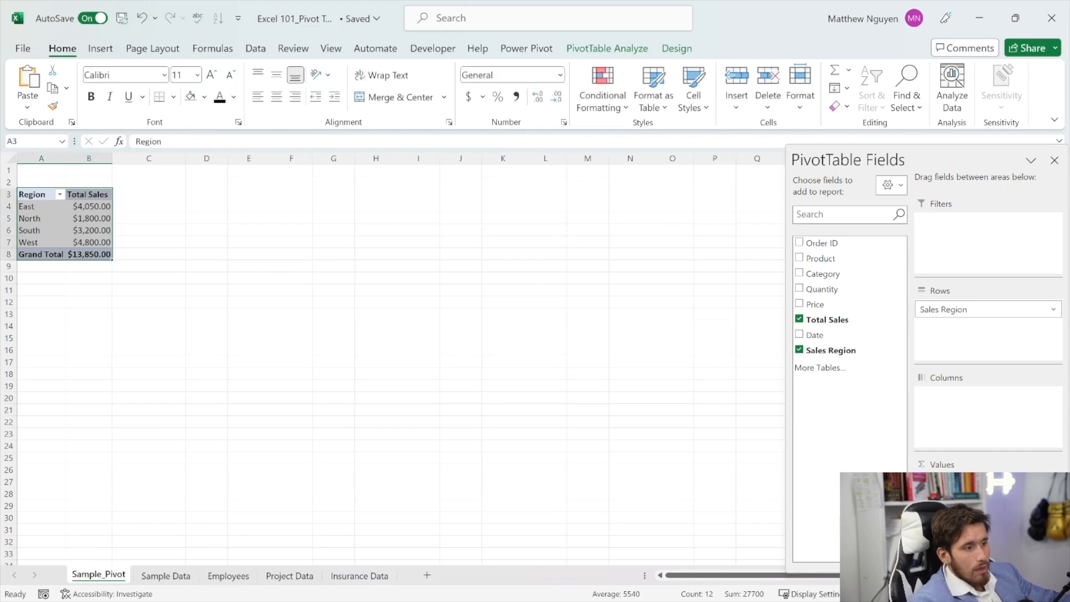
# Step: Examine the column headers of the Insurance Data sheet, from Policy through Flood
pyautogui.click(372, 578)
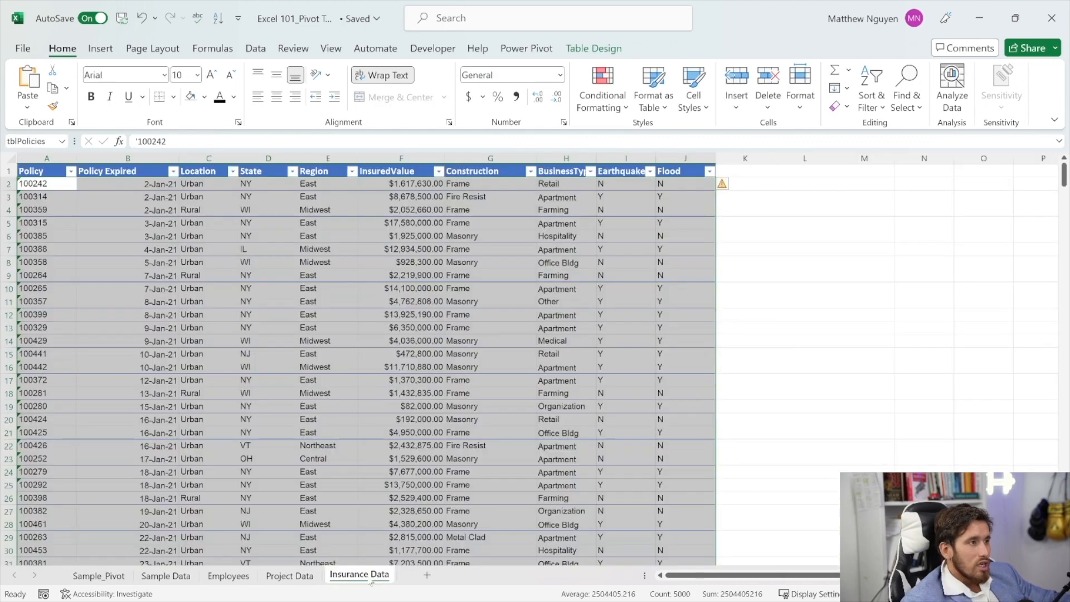
pyautogui.click(104, 289)
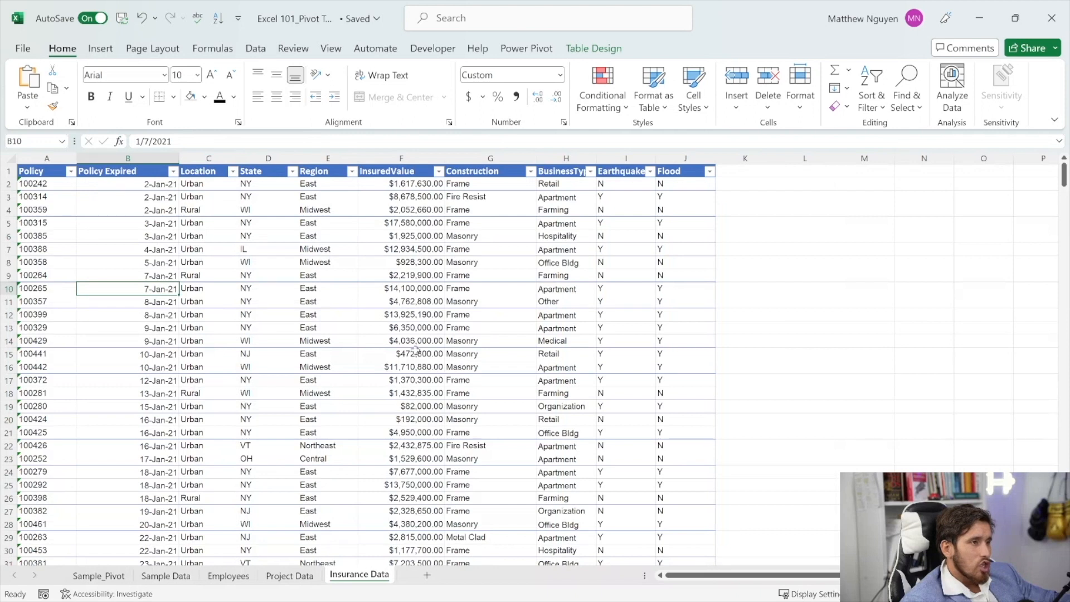
pyautogui.moveTo(43, 173); pyautogui.dragTo(176, 187)
pyautogui.click(147, 172)
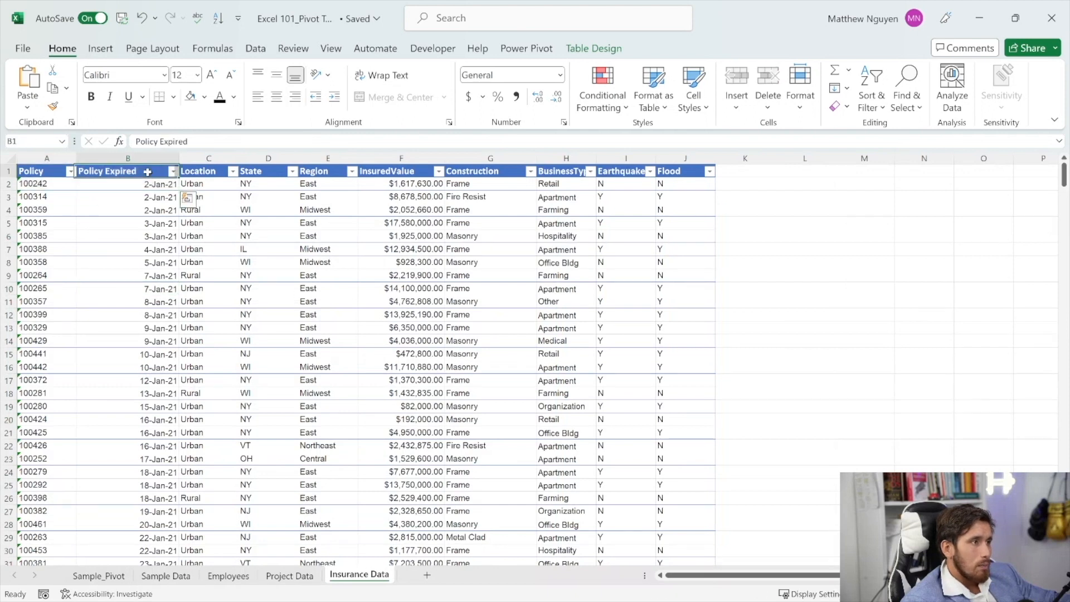
pyautogui.click(221, 171)
pyautogui.click(262, 172)
pyautogui.click(332, 172)
pyautogui.click(393, 172)
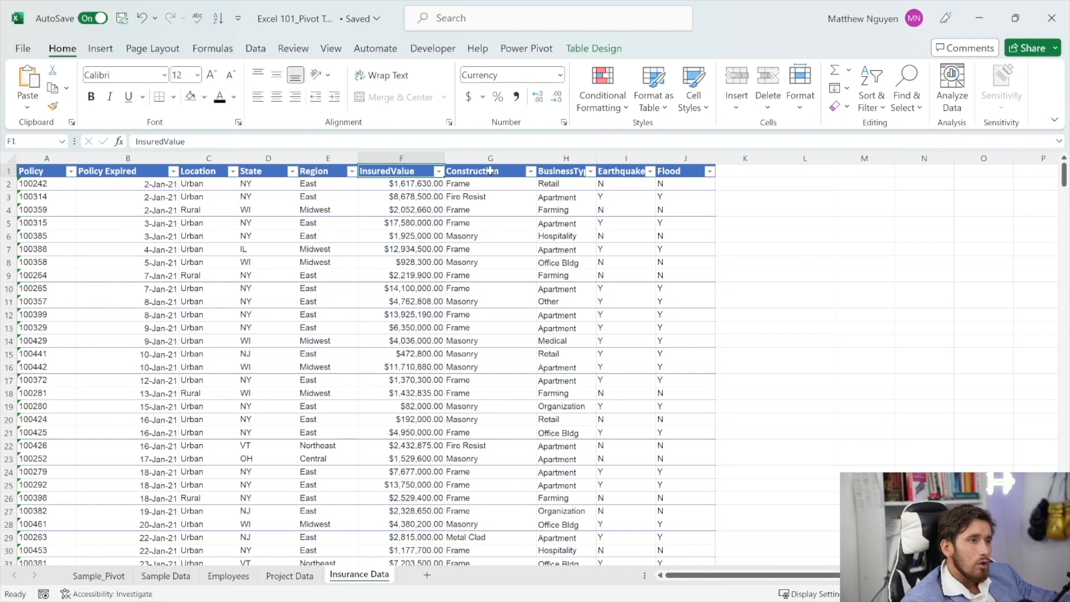
pyautogui.click(492, 171)
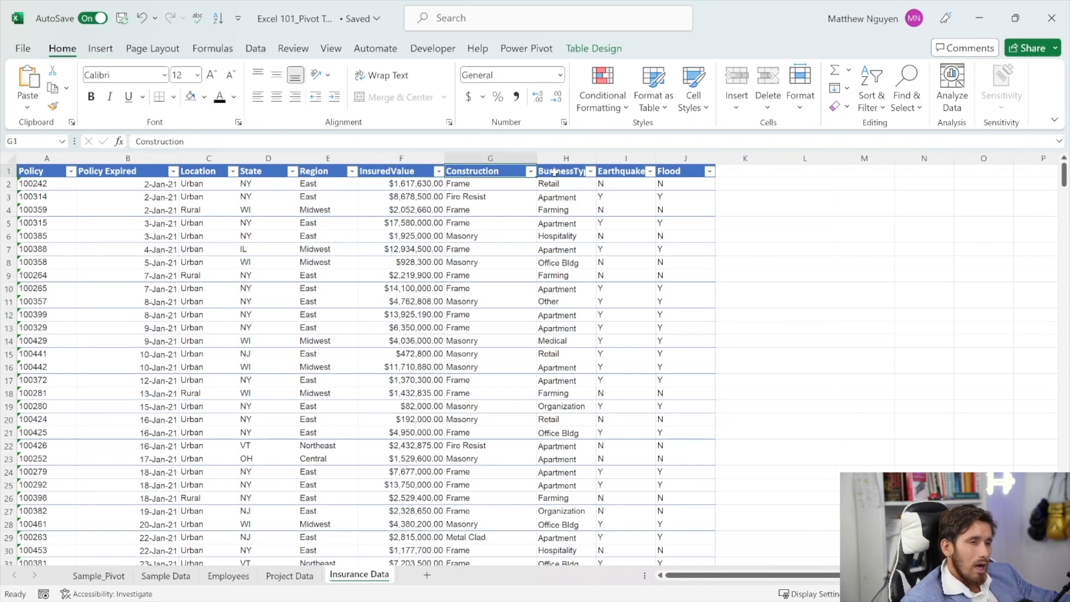
pyautogui.click(556, 173)
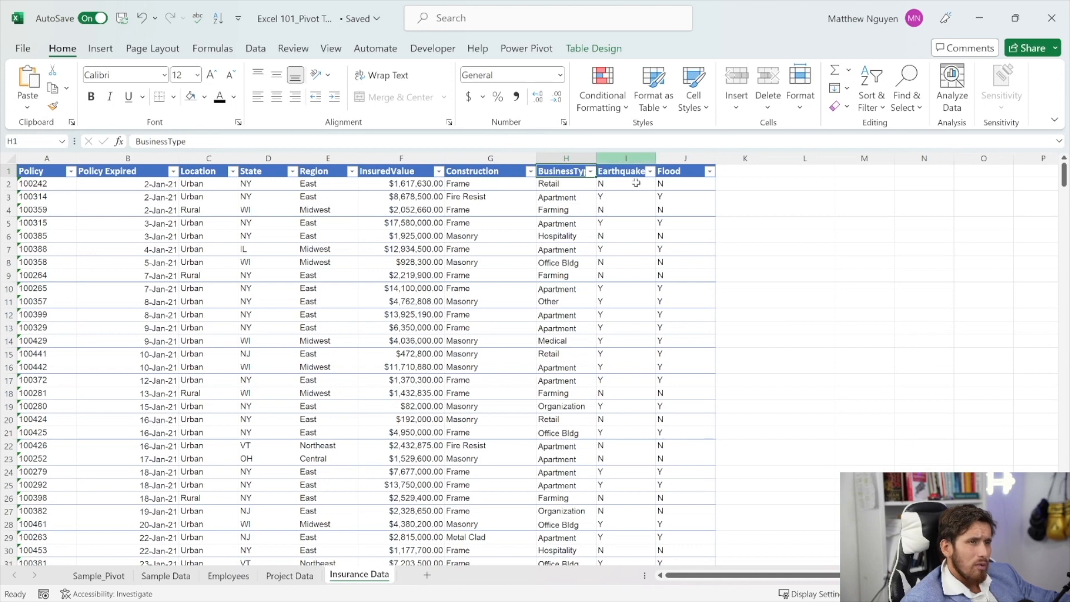
pyautogui.moveTo(624, 173); pyautogui.dragTo(681, 178)
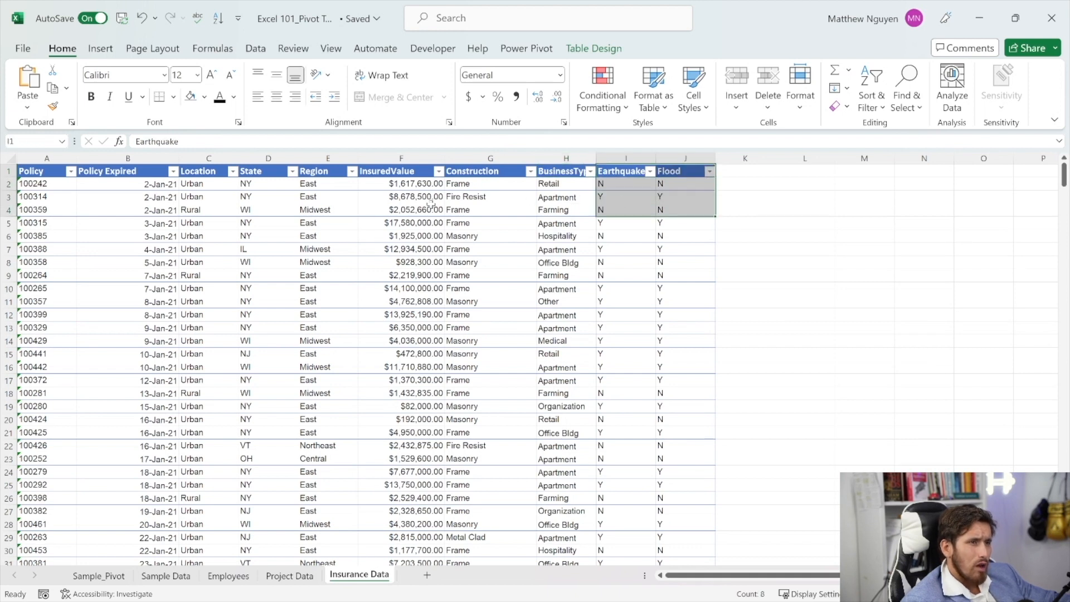
# Step: Insert a PivotTable on a new worksheet using columns A to J of the Insurance Data sheet as its source
pyautogui.moveTo(38, 160); pyautogui.dragTo(672, 159)
pyautogui.click(101, 49)
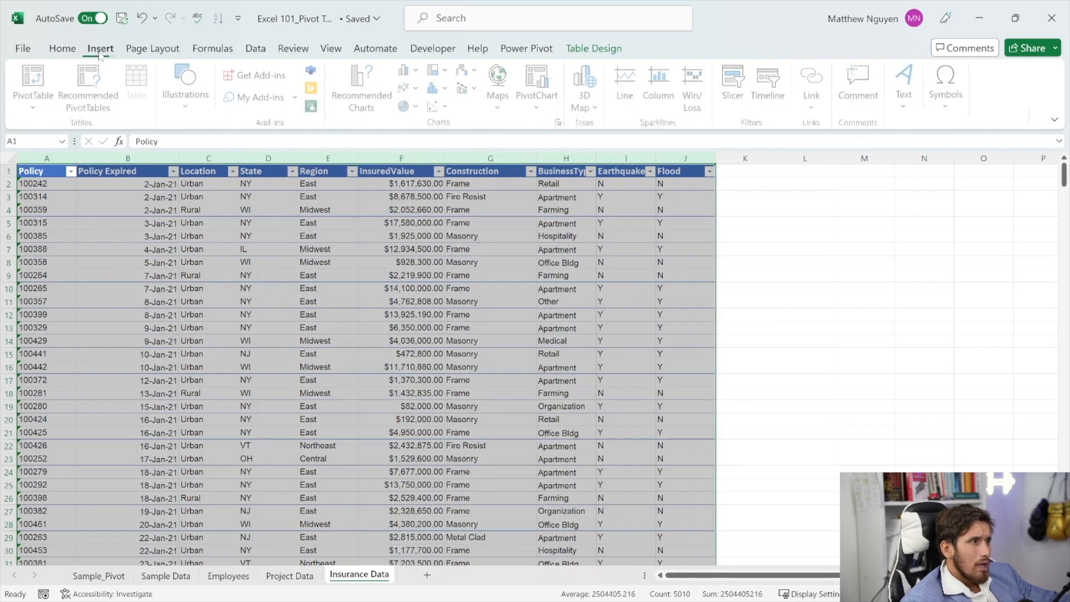
pyautogui.click(34, 92)
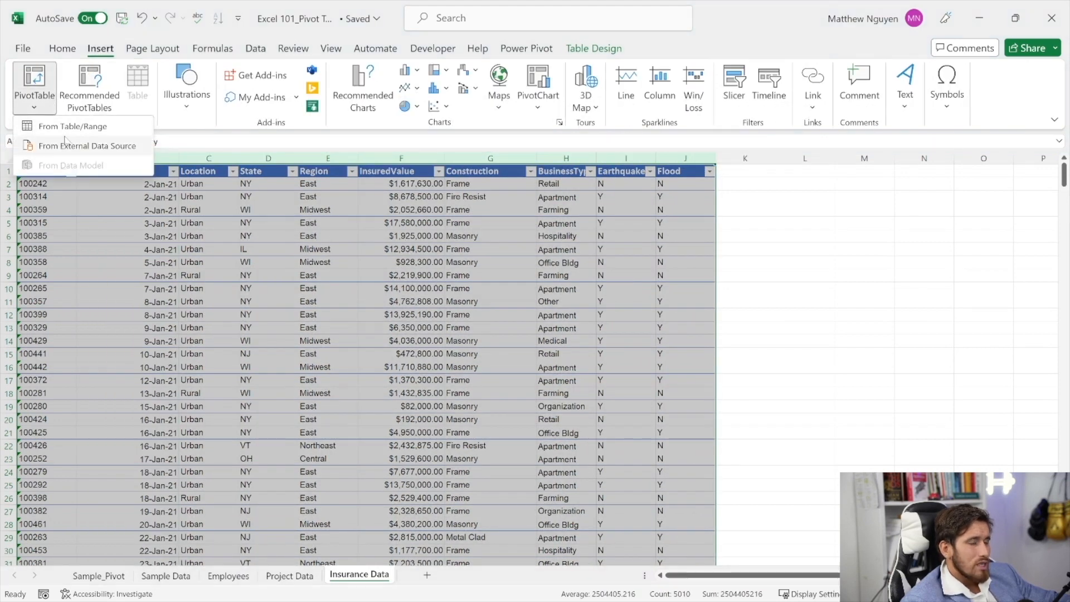
pyautogui.click(63, 127)
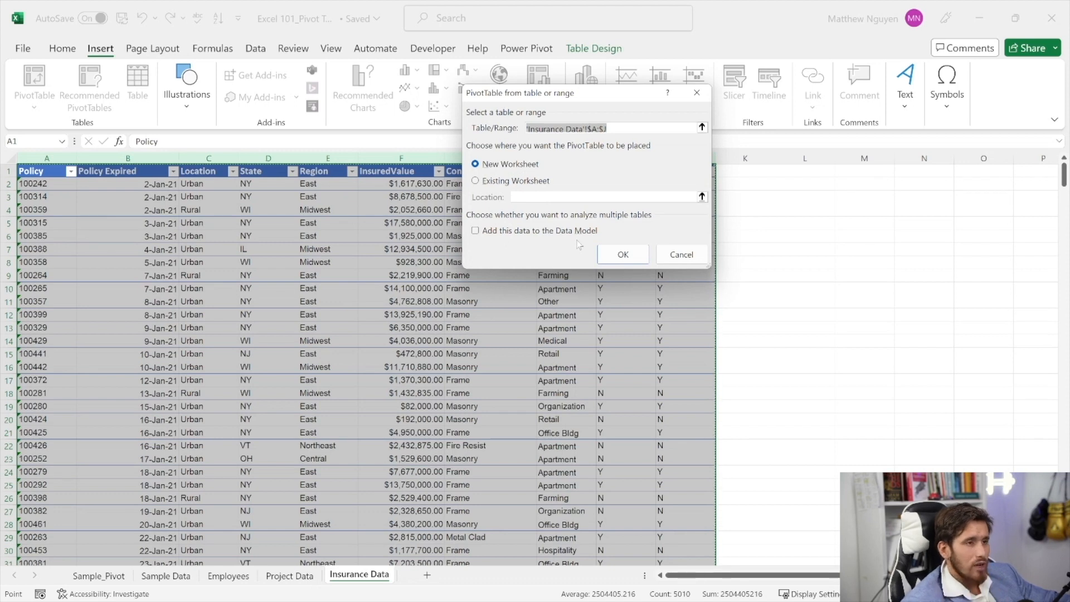
pyautogui.click(623, 255)
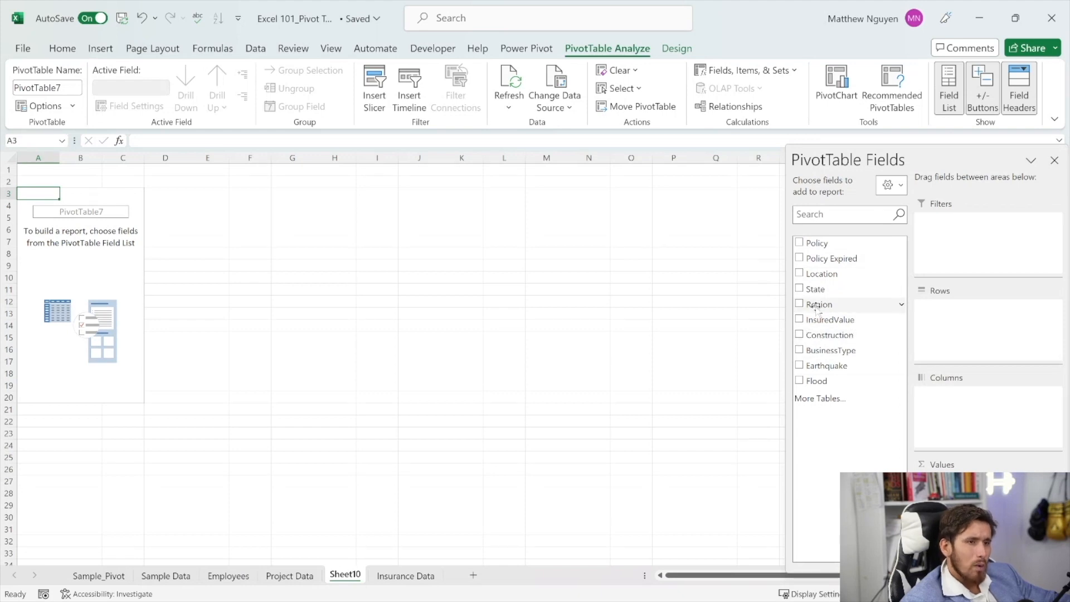
# Step: Lay out the PivotTable with Region and State nested as rows and InsuredValue as the summed value
pyautogui.moveTo(820, 305); pyautogui.dragTo(914, 312)
pyautogui.moveTo(856, 291); pyautogui.dragTo(942, 333)
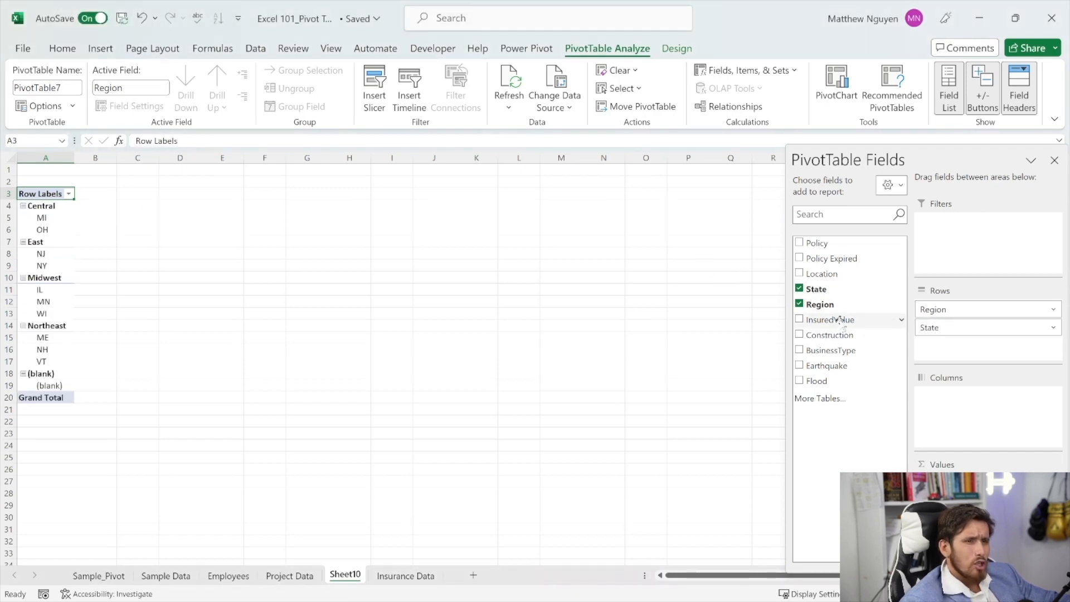
pyautogui.moveTo(866, 318); pyautogui.dragTo(948, 485)
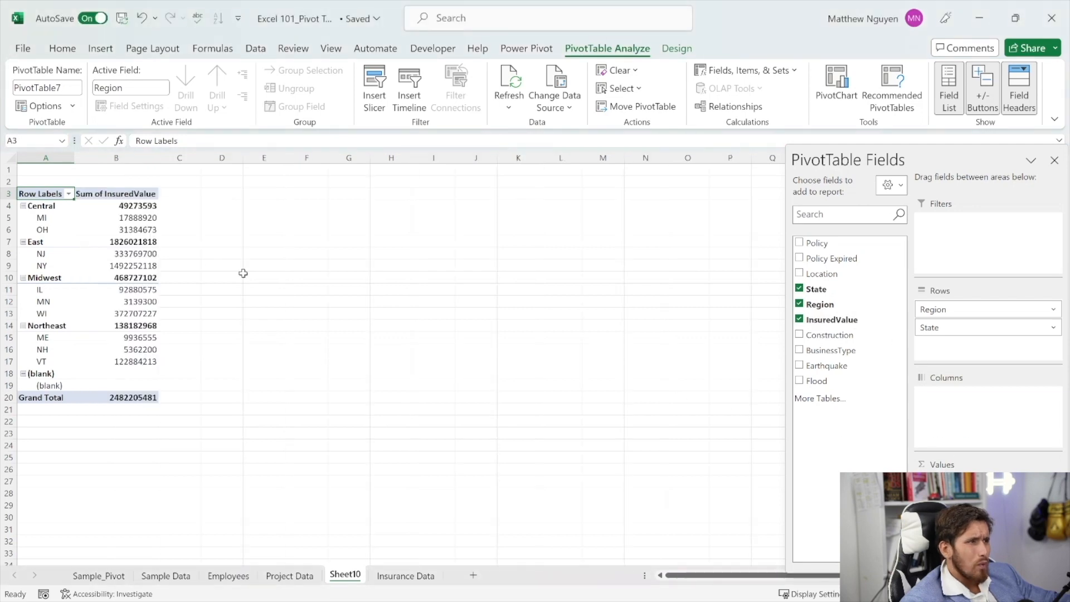
# Step: Rename the PivotTable's value column header as "Insured Value"
pyautogui.click(117, 195)
pyautogui.moveTo(164, 141); pyautogui.dragTo(136, 141)
pyautogui.press('BackSpace')
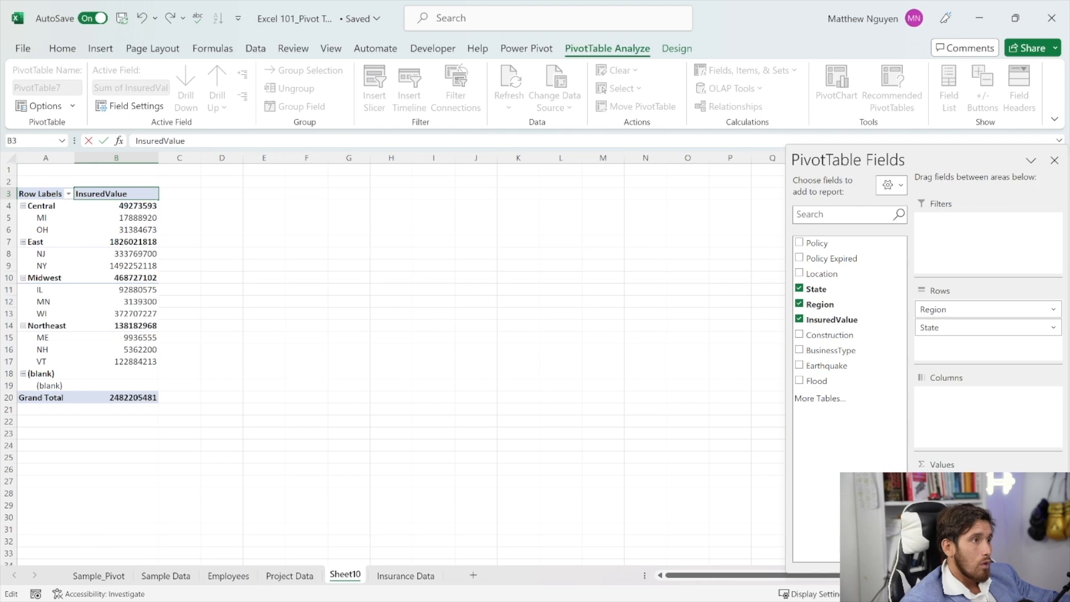
pyautogui.click(163, 141)
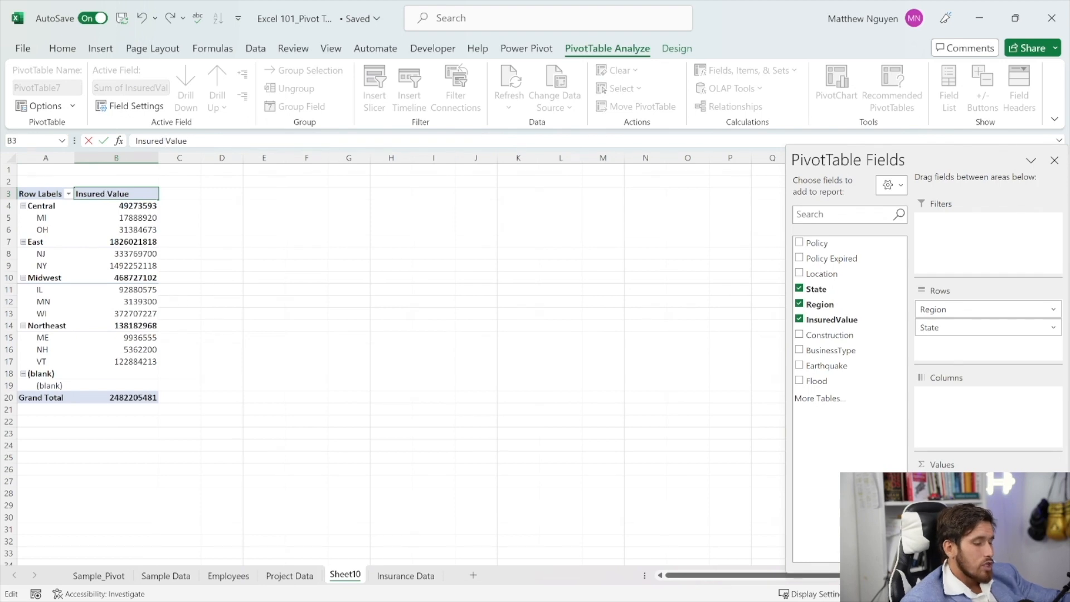
pyautogui.press('Return')
# Step: Rename the PivotTable's row label header as "Region by State"
pyautogui.click(54, 193)
pyautogui.moveTo(178, 141); pyautogui.dragTo(136, 141)
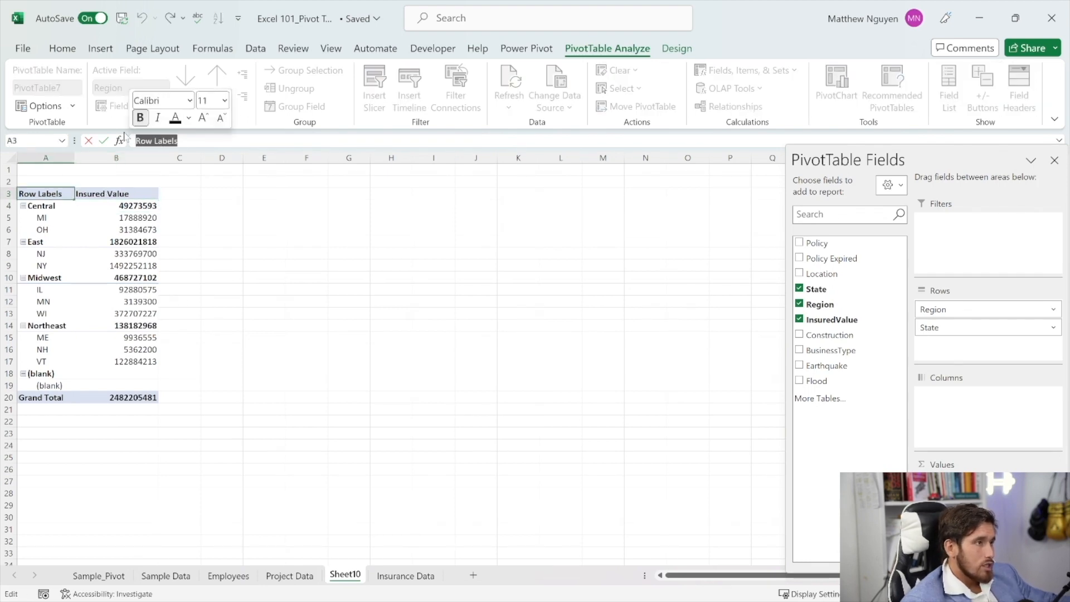
pyautogui.write('Region b')
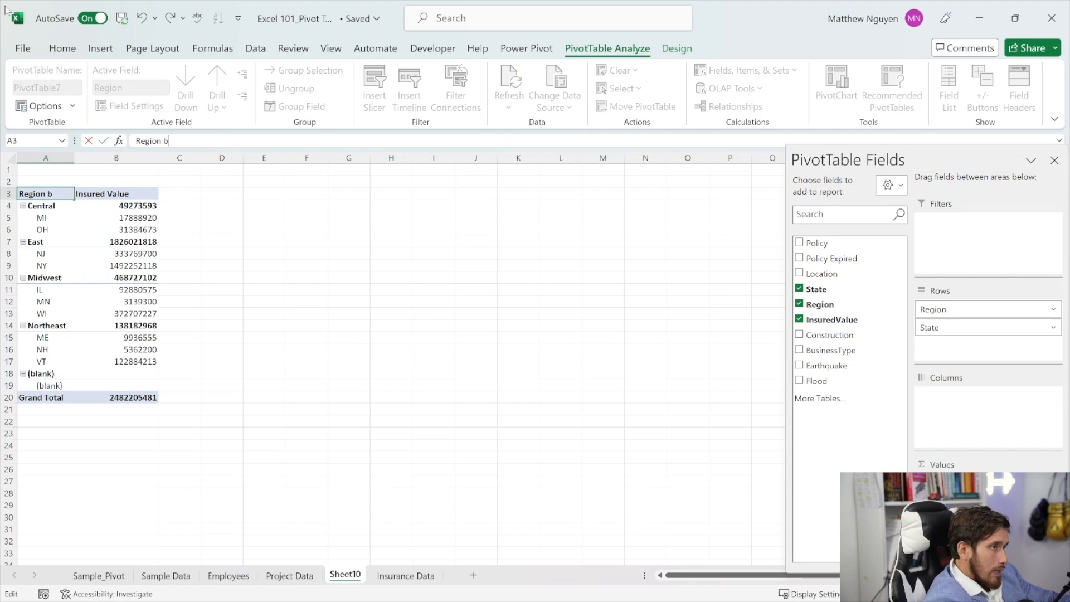
pyautogui.write('y State')
pyautogui.press('Return')
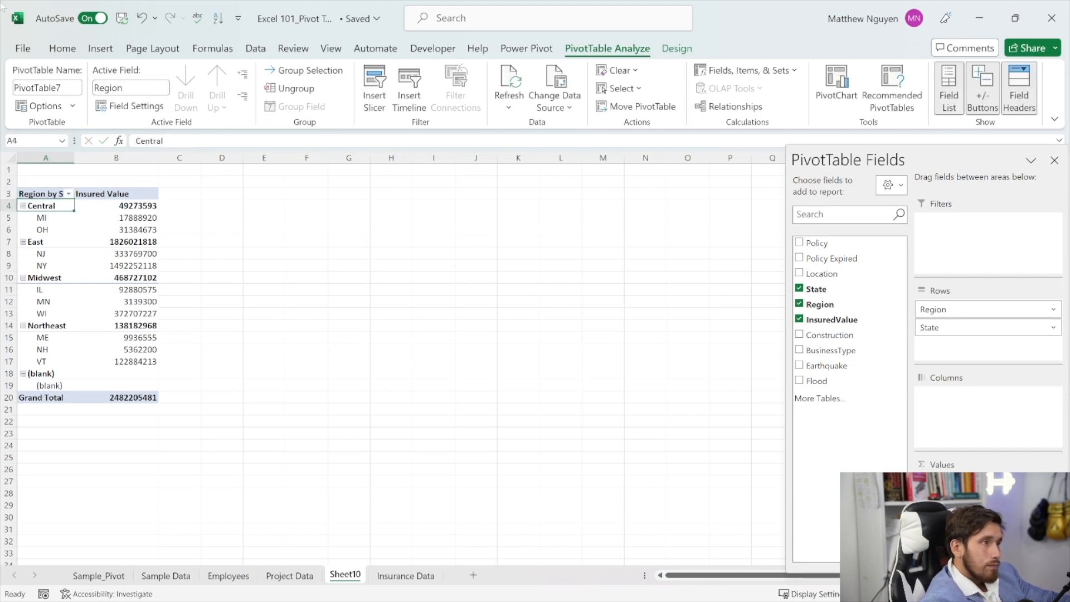
pyautogui.click(134, 193)
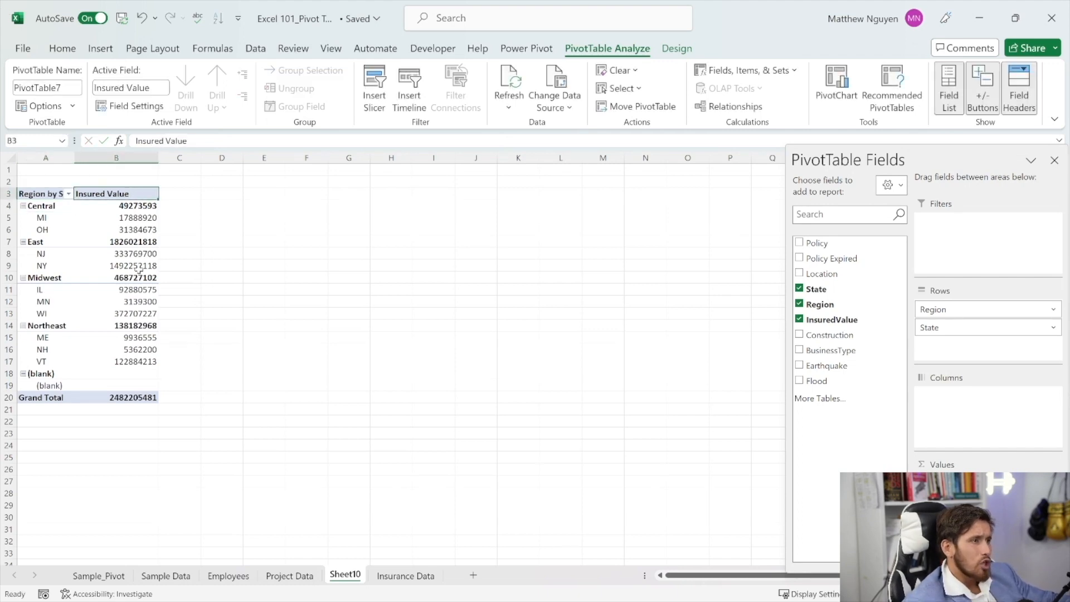
# Step: Change the PivotTable's data source to the tblPolicies table on Insurance Data to eliminate the blank rows
pyautogui.moveTo(29, 374); pyautogui.dragTo(97, 377)
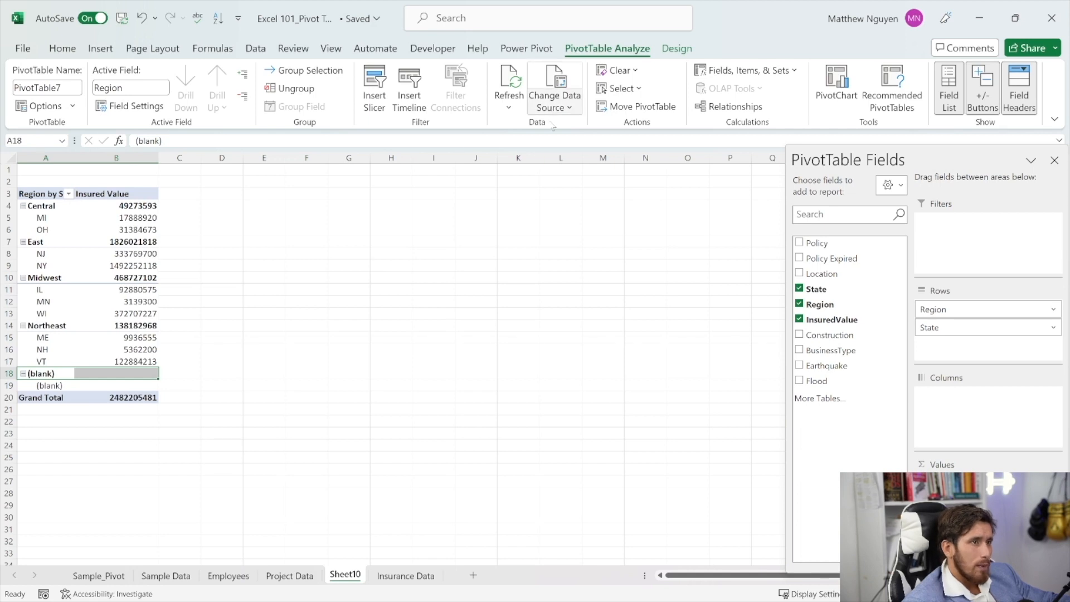
pyautogui.click(557, 105)
pyautogui.click(563, 126)
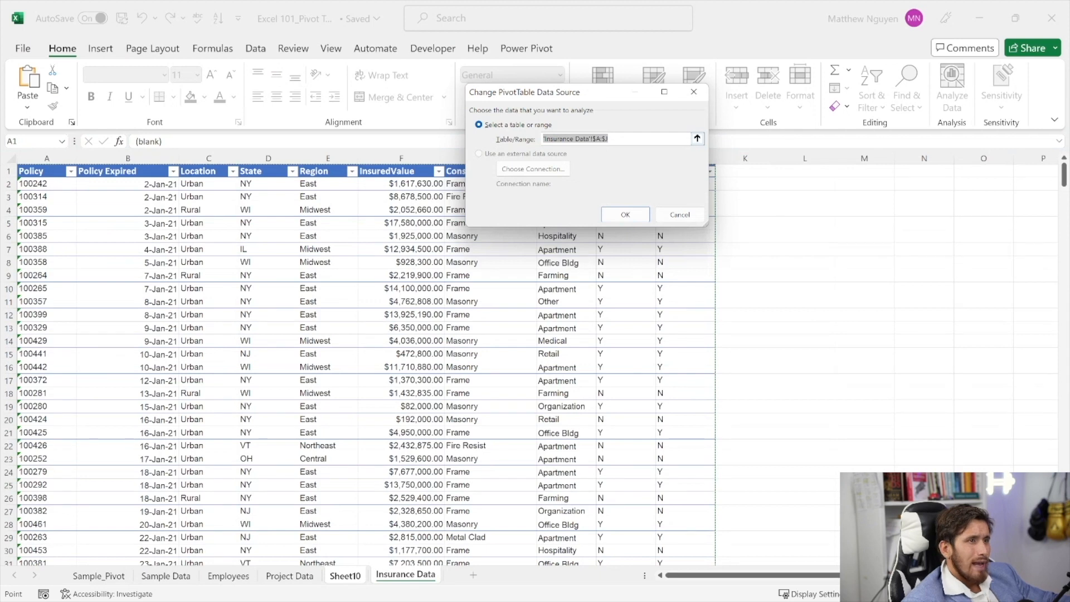
pyautogui.press('BackSpace')
pyautogui.click(41, 171)
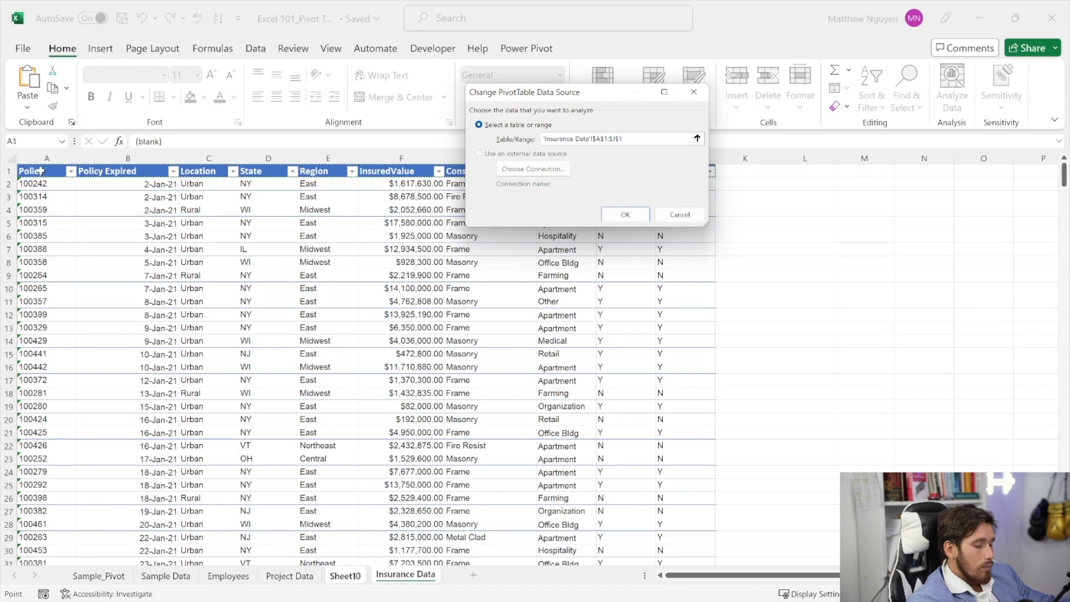
pyautogui.hotkey('ctrl', 'shift', 'Down')
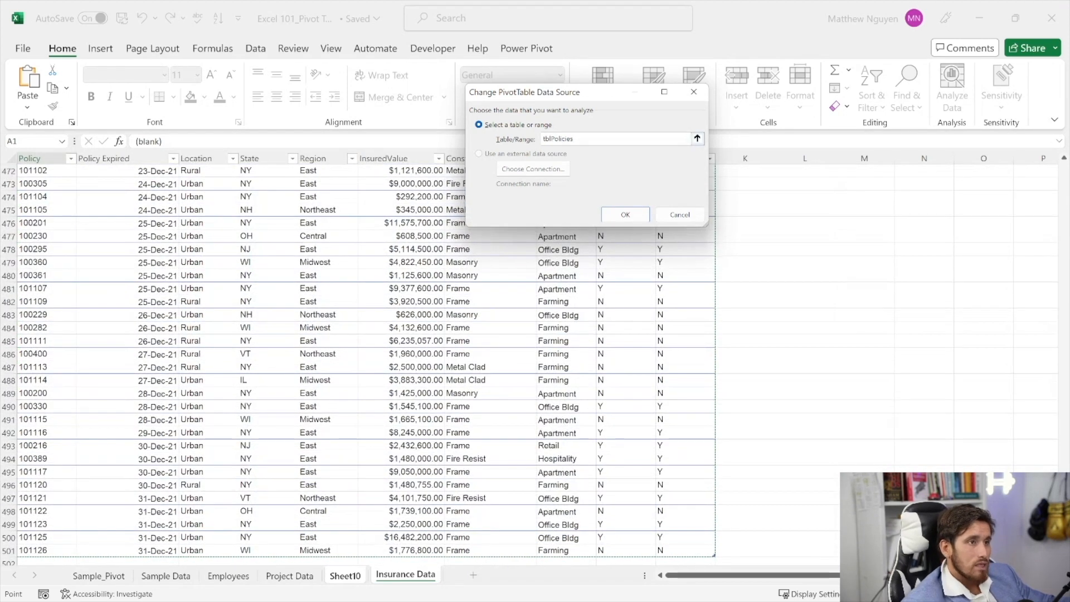
pyautogui.click(625, 215)
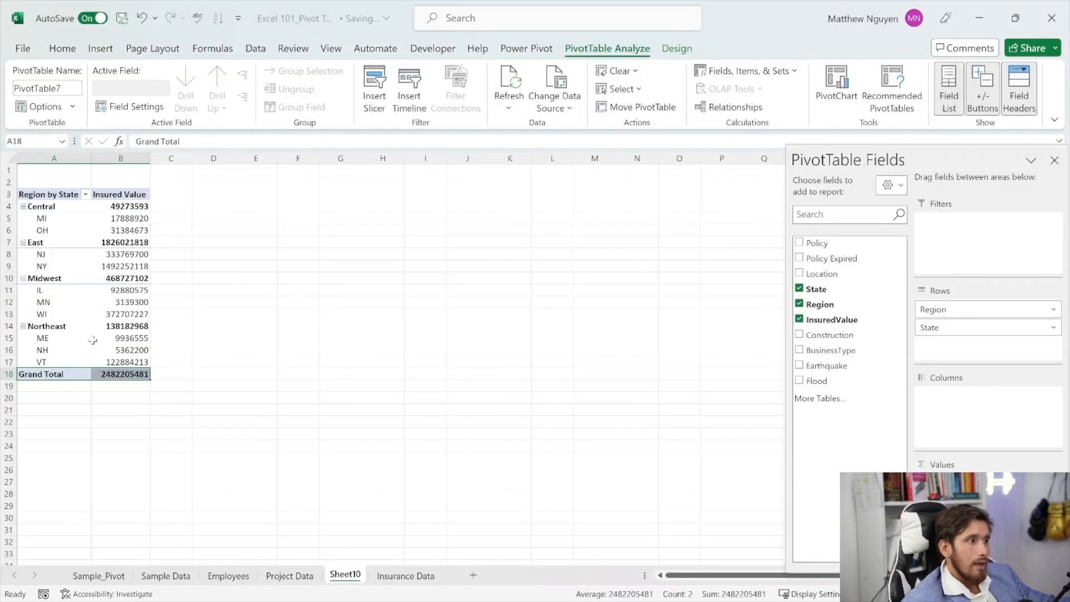
# Step: Apply the Currency number format to the PivotTable's Insured Value field
pyautogui.click(119, 195)
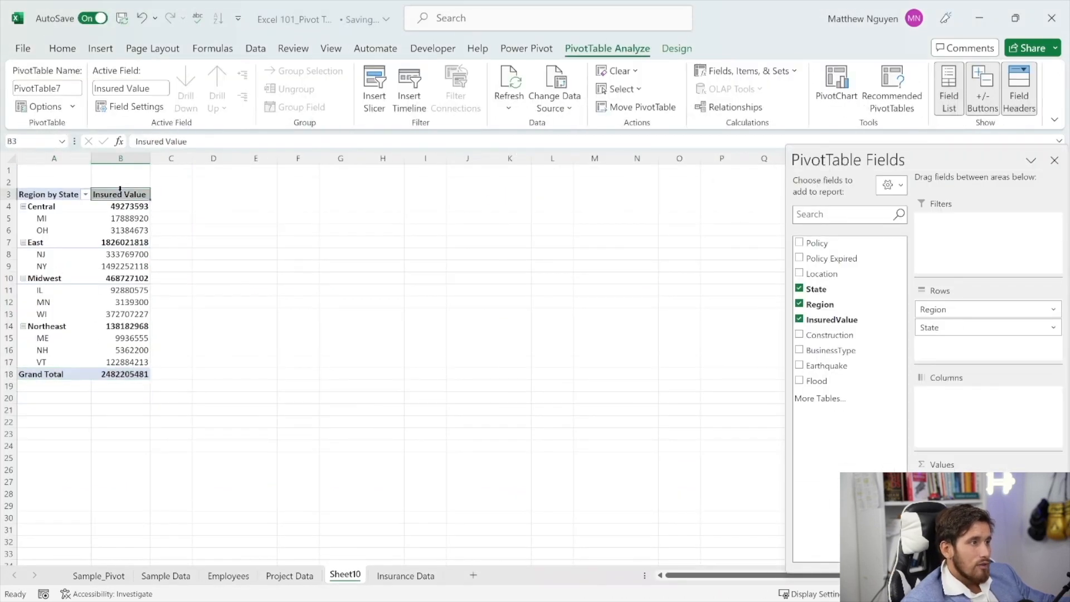
pyautogui.rightClick(120, 195)
pyautogui.click(178, 271)
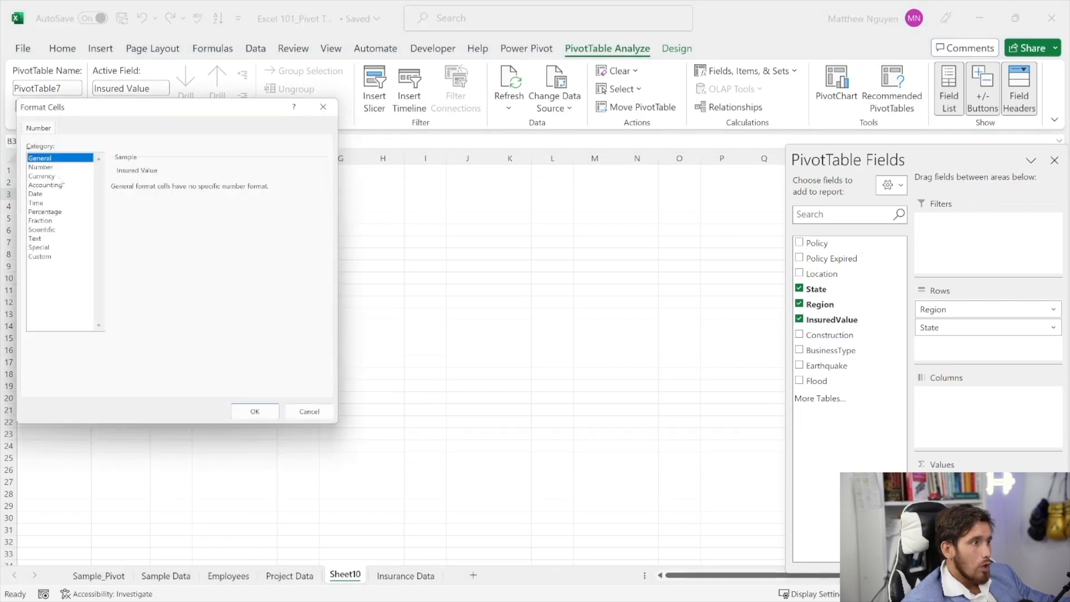
pyautogui.click(56, 177)
pyautogui.click(254, 411)
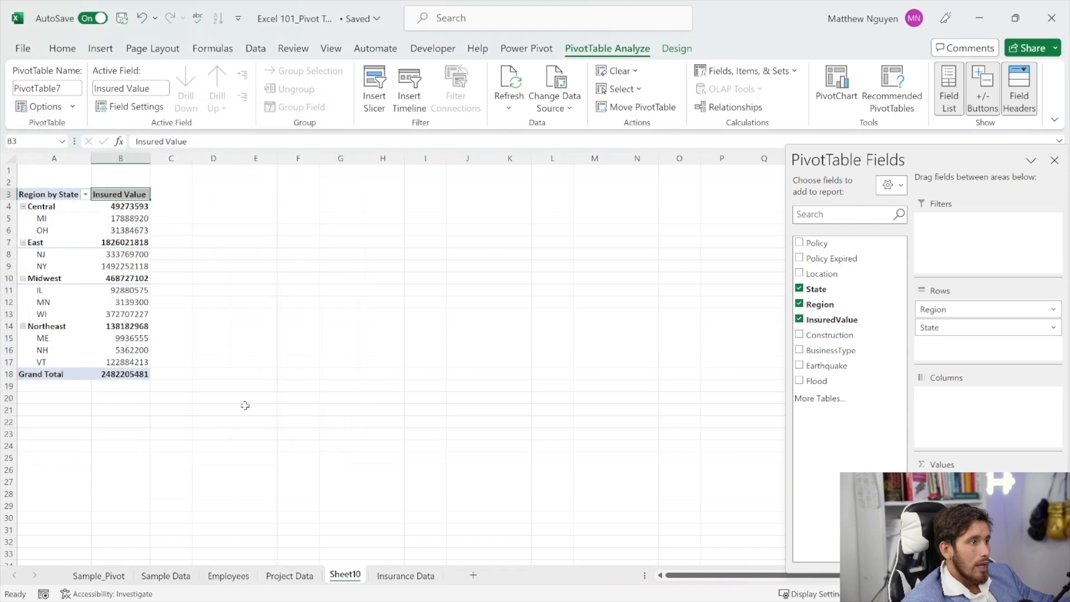
pyautogui.moveTo(49, 207); pyautogui.dragTo(155, 374)
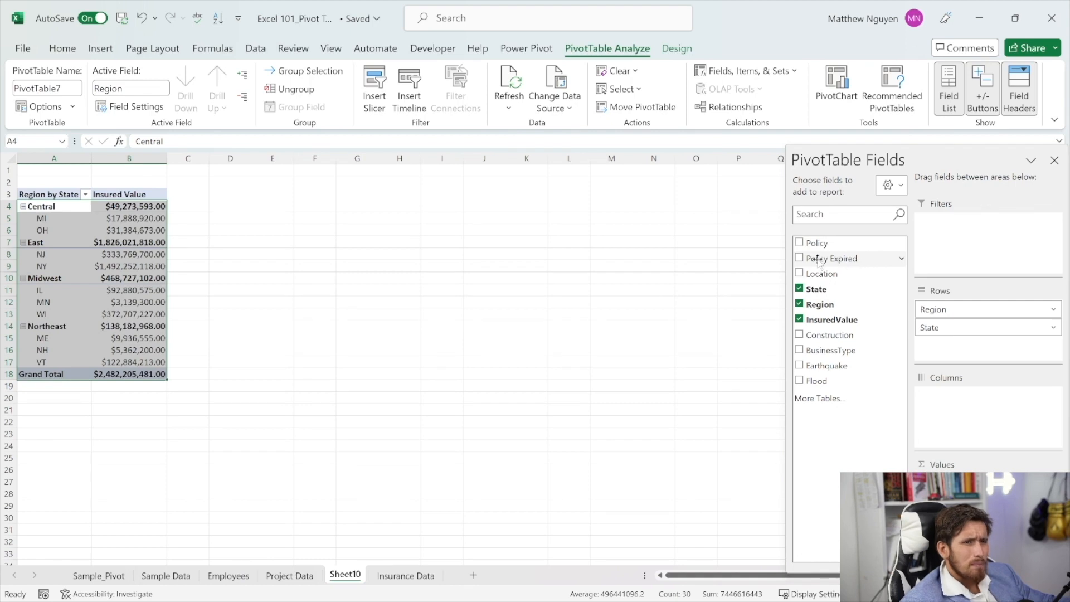
# Step: Add the Policy Expired field as a report filter on the insured value PivotTable
pyautogui.moveTo(846, 257); pyautogui.dragTo(948, 226)
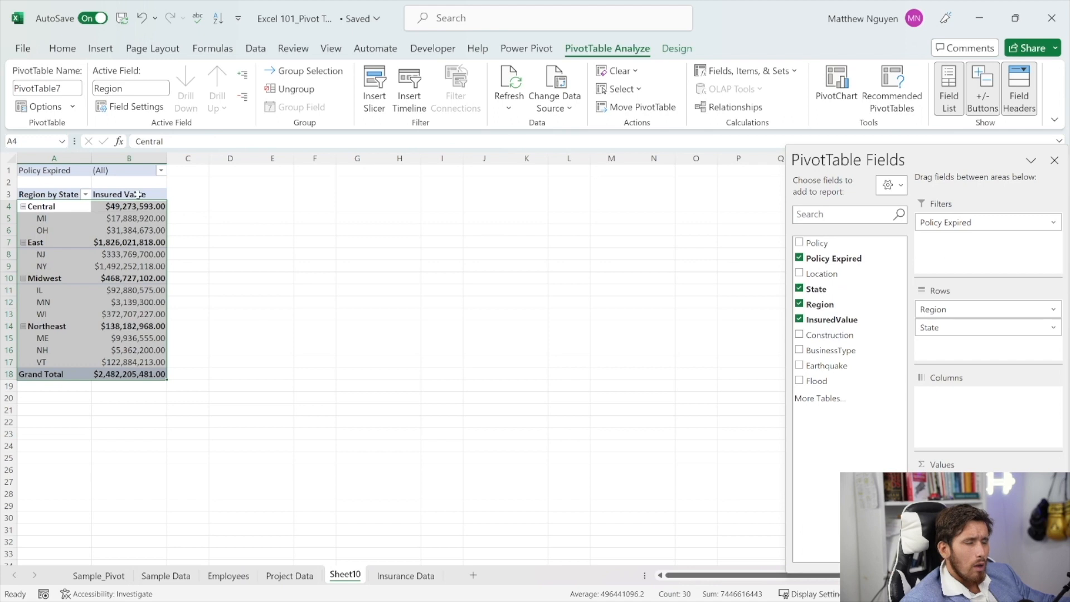
pyautogui.click(161, 170)
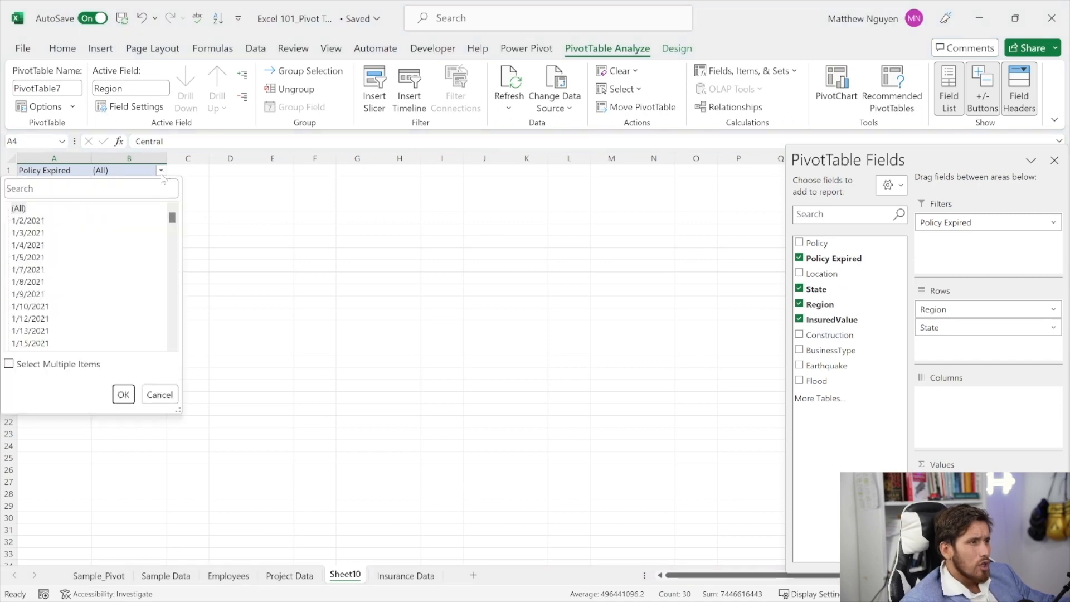
pyautogui.scroll(-20, 47, 340)
pyautogui.scroll(-8, 46, 347)
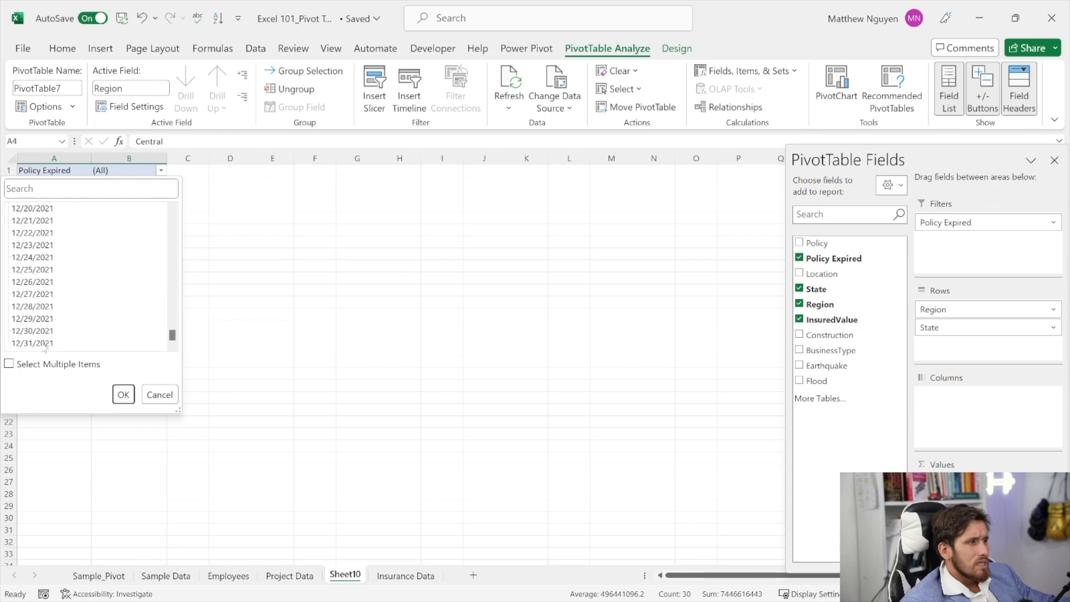
pyautogui.scroll(20, 83, 348)
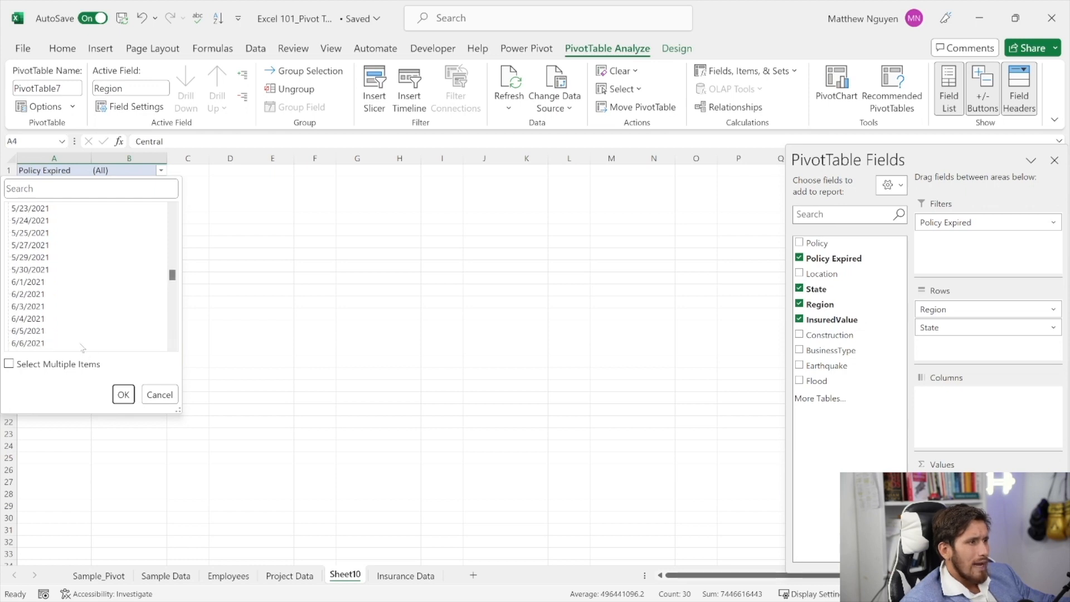
pyautogui.click(47, 365)
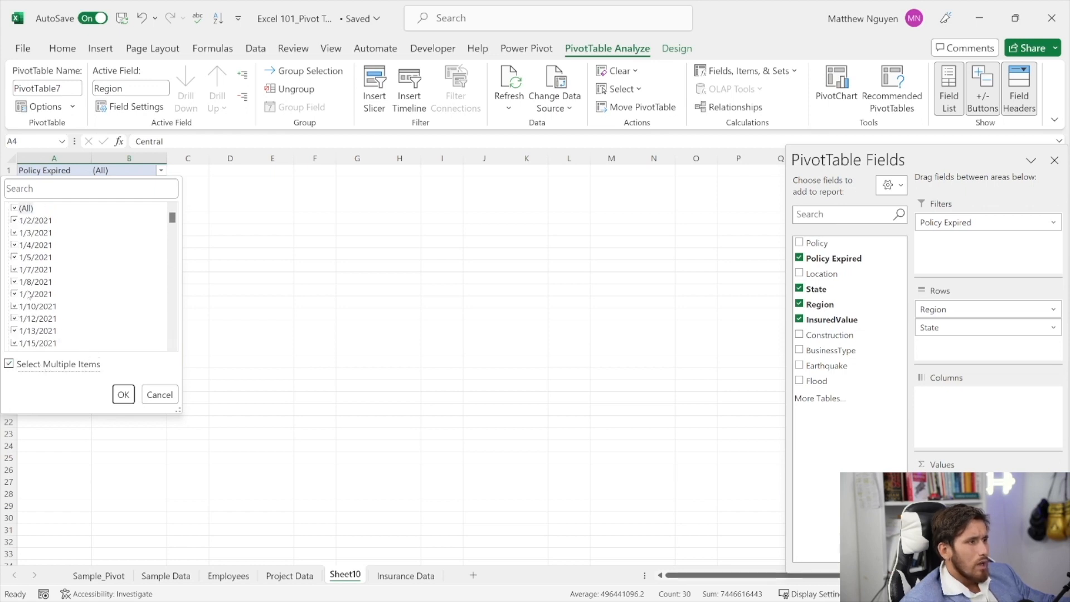
pyautogui.click(14, 209)
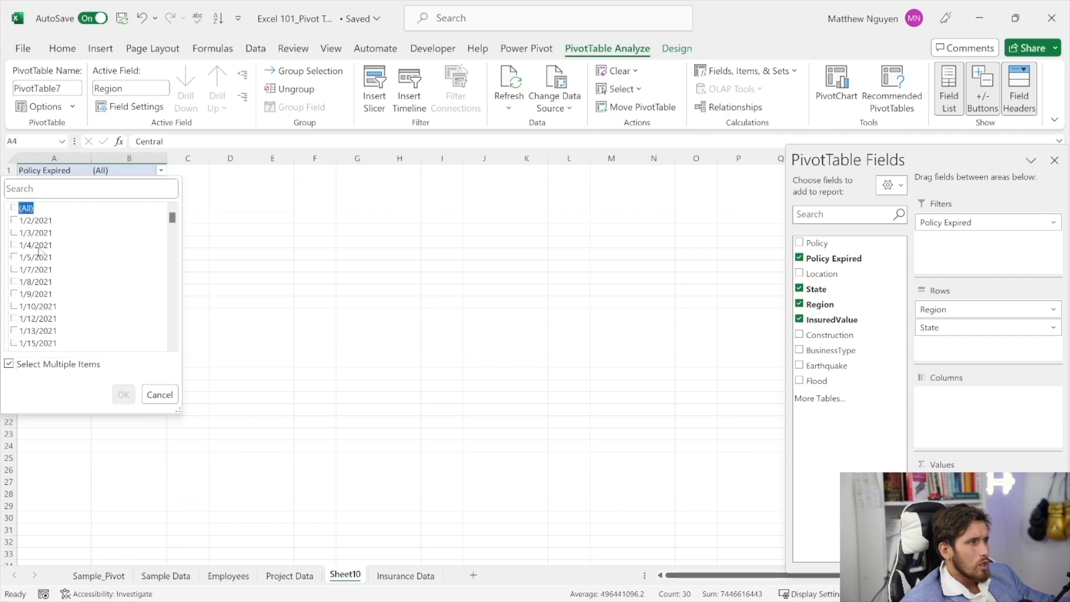
pyautogui.click(160, 395)
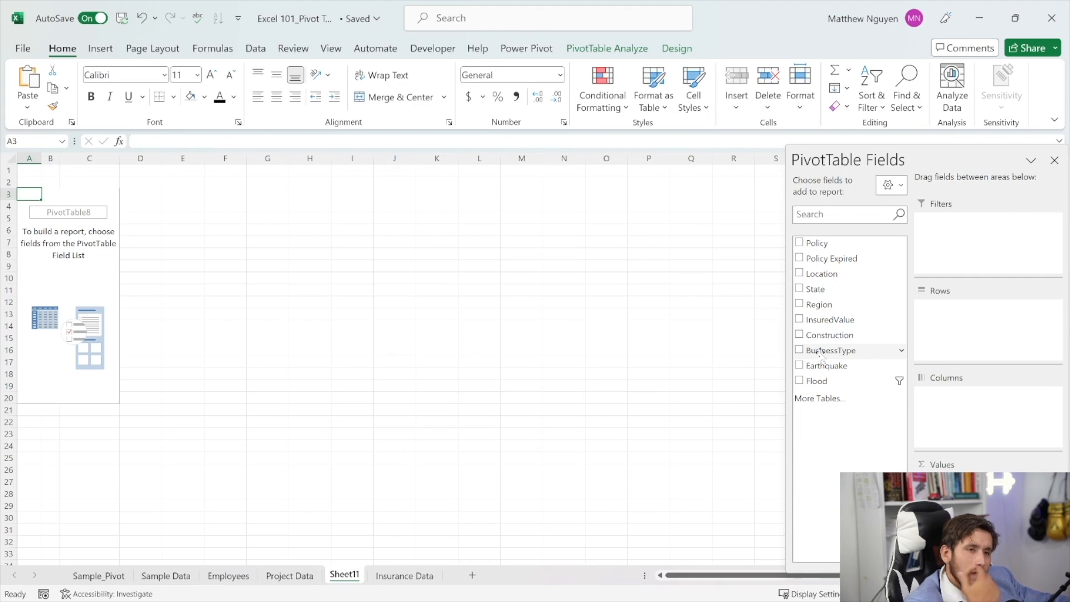
# Step: Add Earthquake as a row field in the blank PivotTable on Sheet11, with BusinessType nested beneath it
pyautogui.click(823, 365)
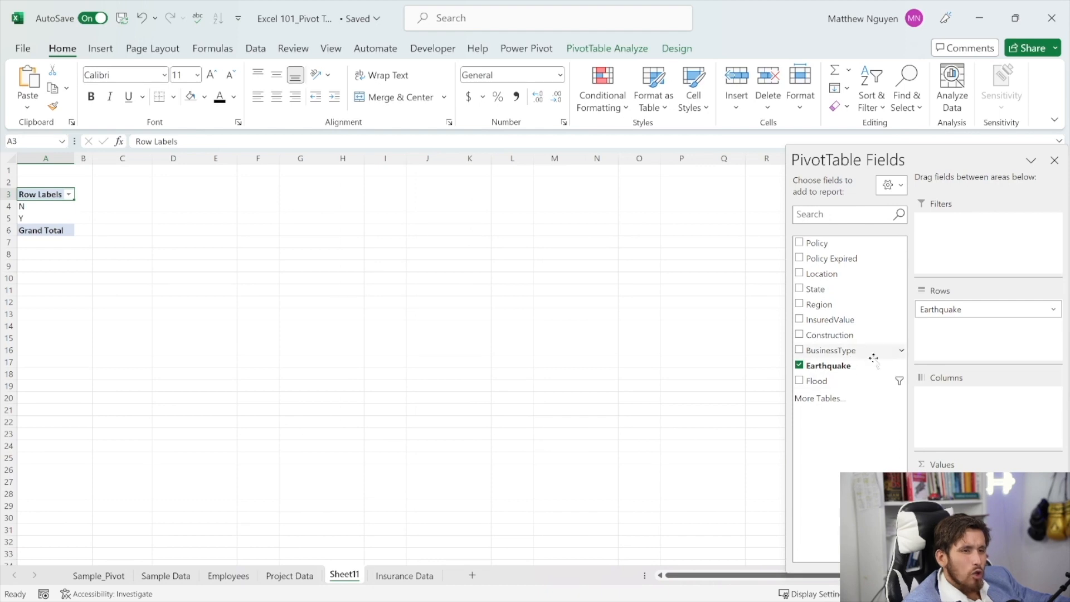
pyautogui.moveTo(829, 355); pyautogui.dragTo(936, 348)
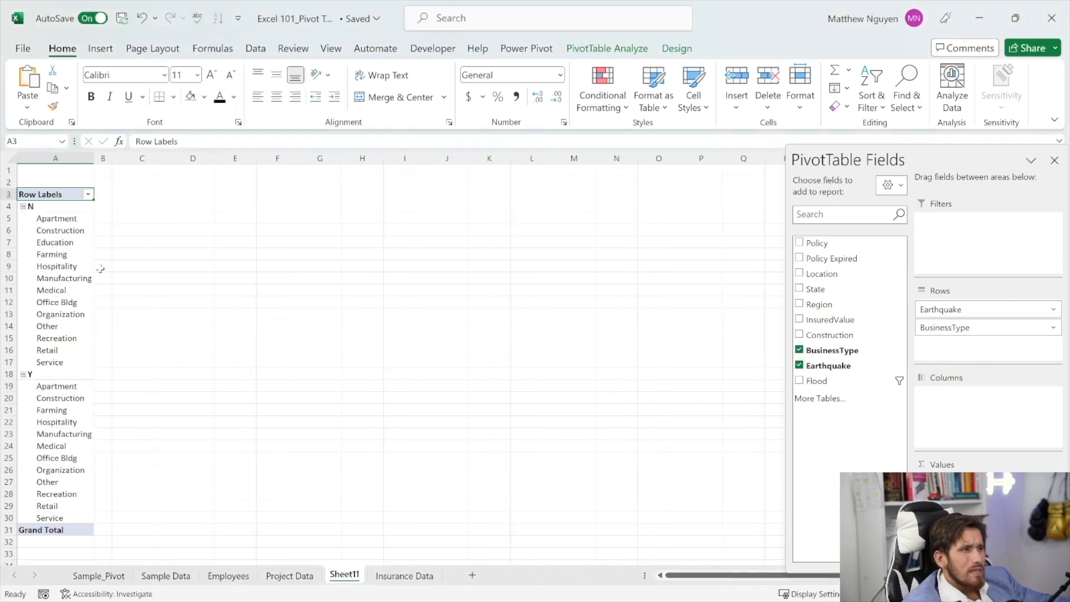
pyautogui.scroll(-1, 85, 297)
pyautogui.scroll(-1, 592, 317)
pyautogui.scroll(1, 592, 318)
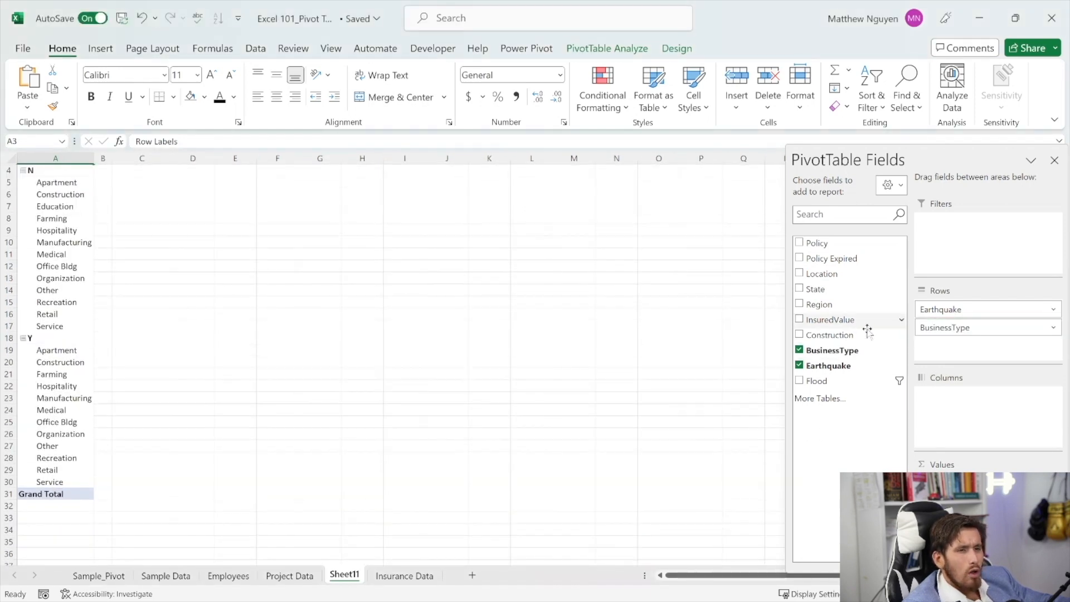
pyautogui.scroll(1, 333, 341)
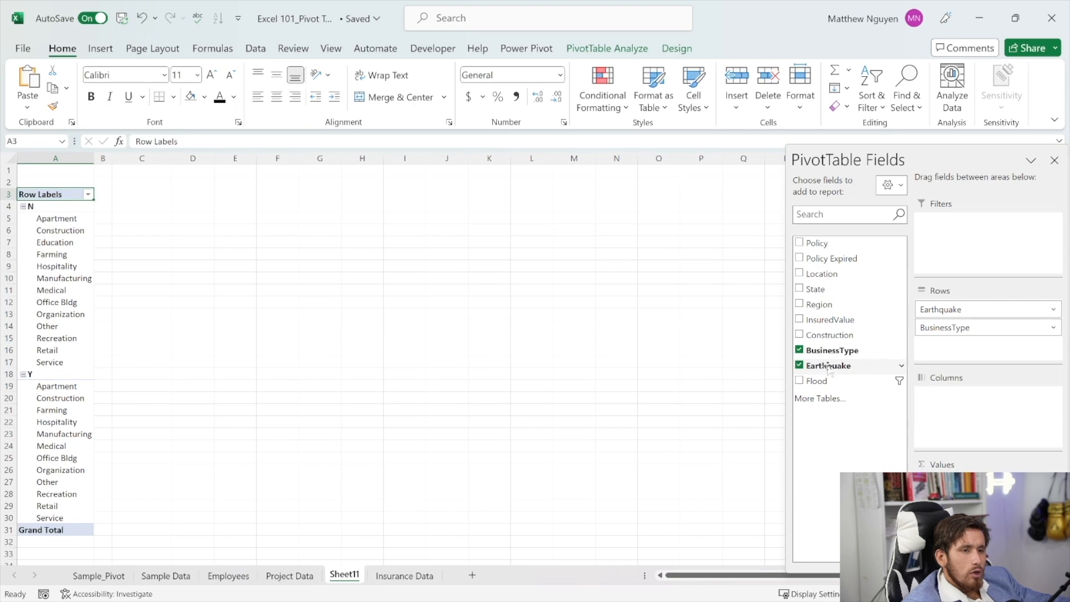
# Step: Add Earthquake as the value field to count records, and inspect the N group with its business type breakdown
pyautogui.moveTo(826, 366); pyautogui.dragTo(948, 485)
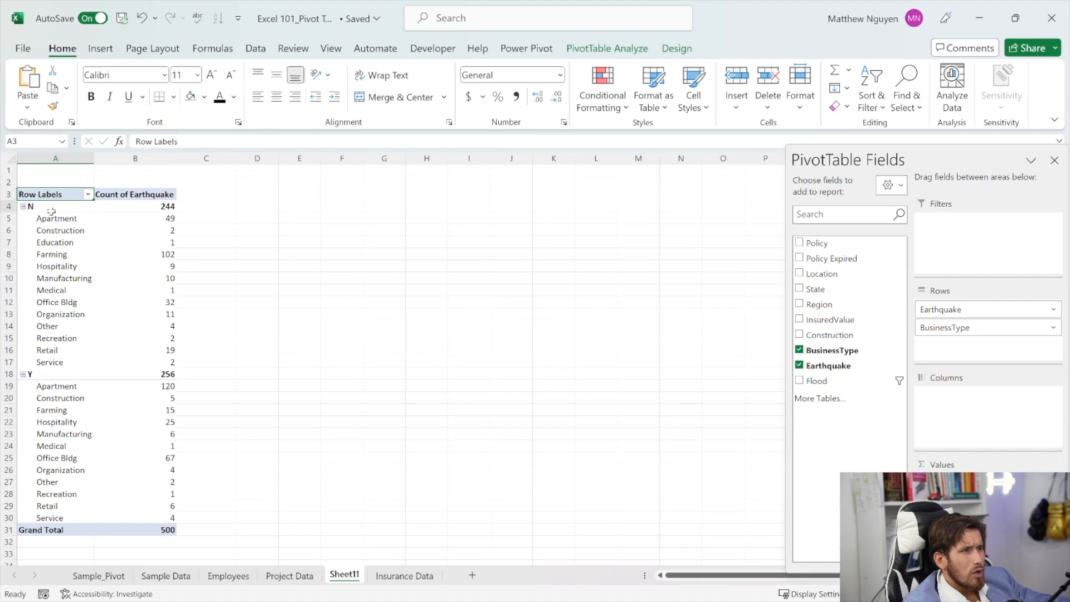
pyautogui.moveTo(22, 208); pyautogui.dragTo(142, 208)
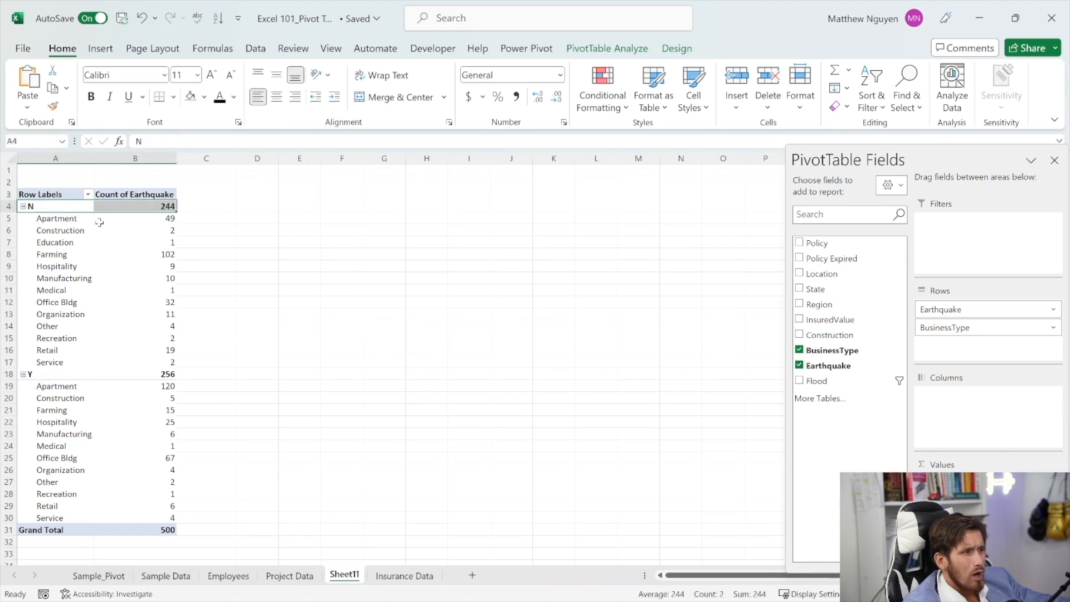
pyautogui.moveTo(100, 220); pyautogui.dragTo(150, 362)
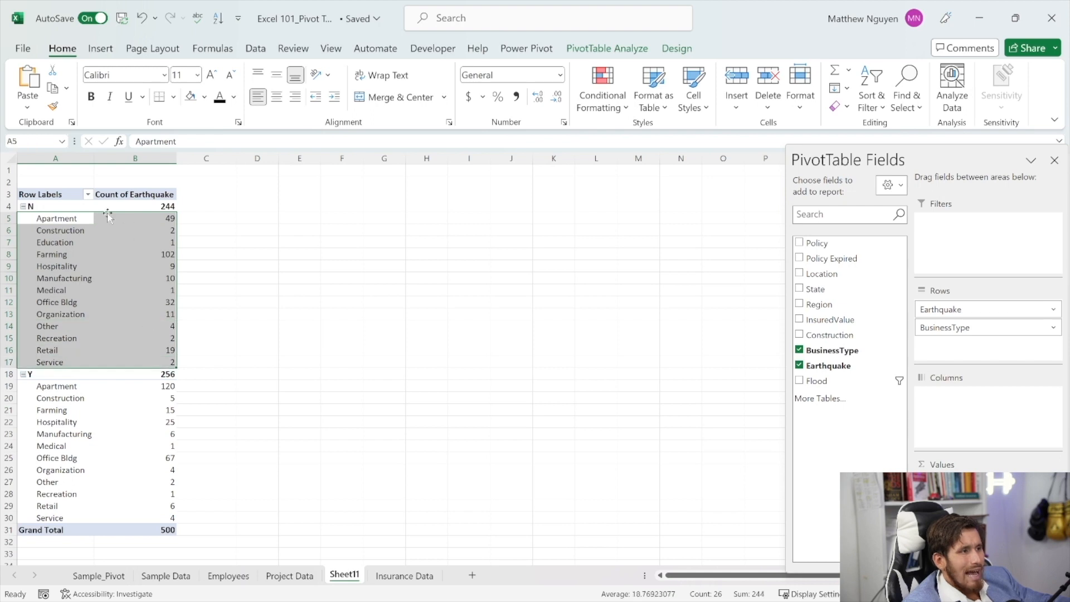
pyautogui.moveTo(89, 207); pyautogui.dragTo(118, 204)
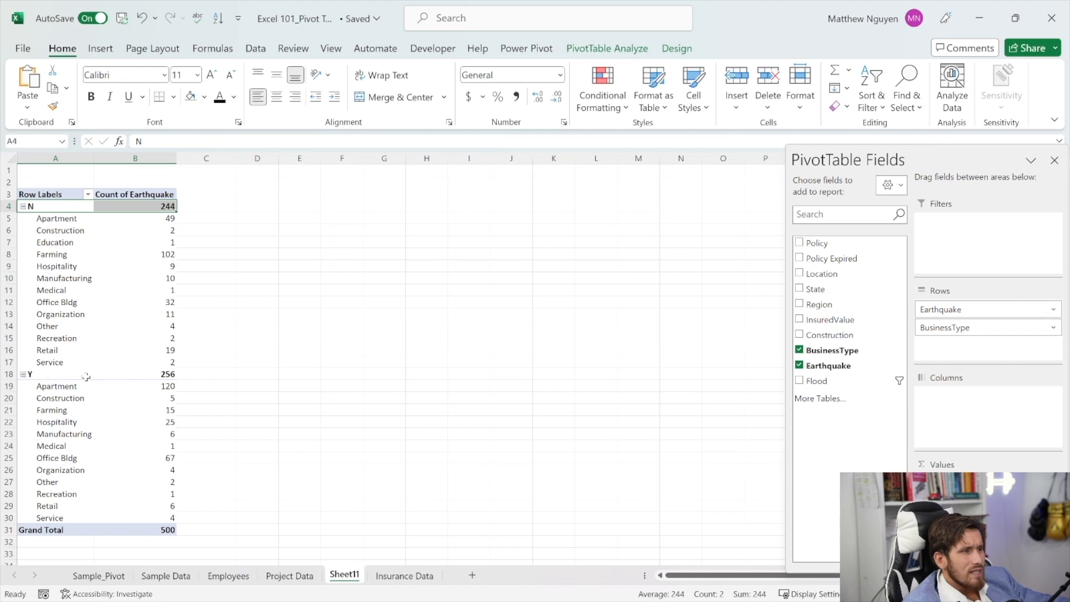
# Step: Add Flood as a report filter and include both its N and Y items
pyautogui.moveTo(825, 383); pyautogui.dragTo(964, 235)
pyautogui.click(170, 170)
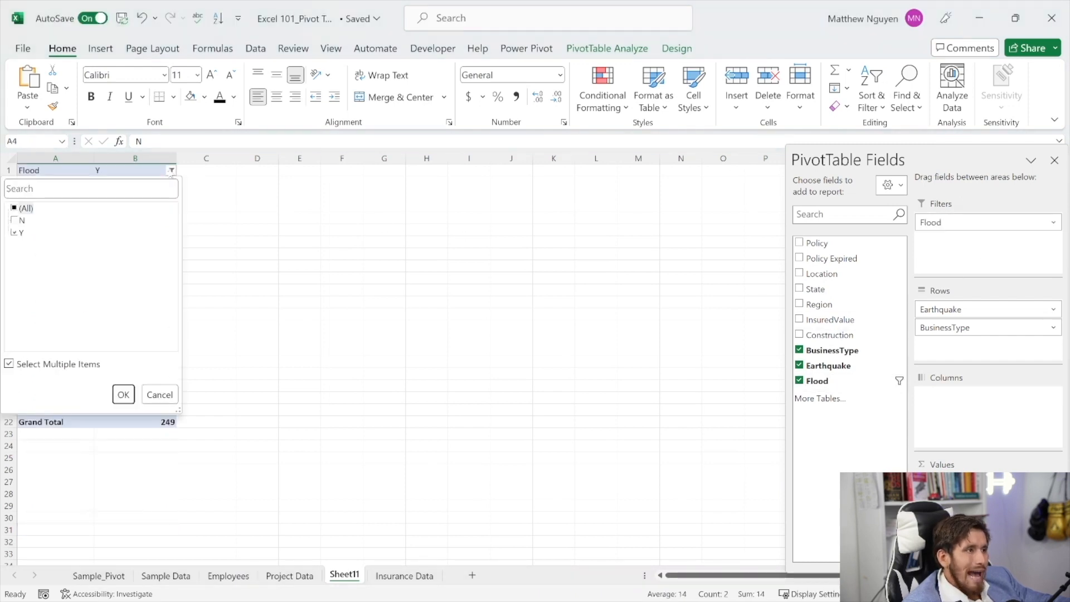
pyautogui.click(21, 223)
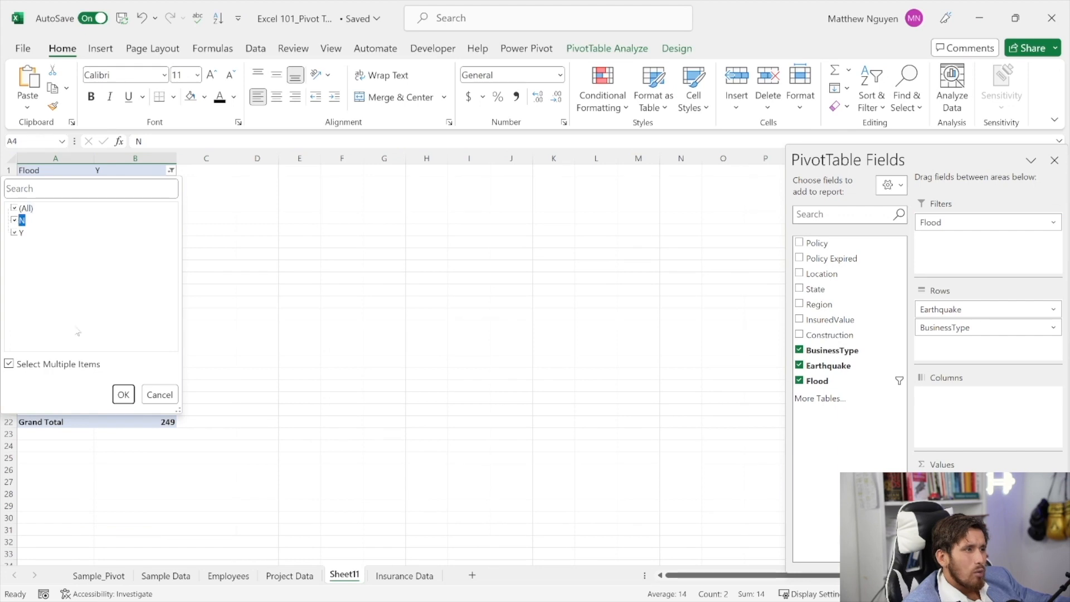
pyautogui.click(123, 394)
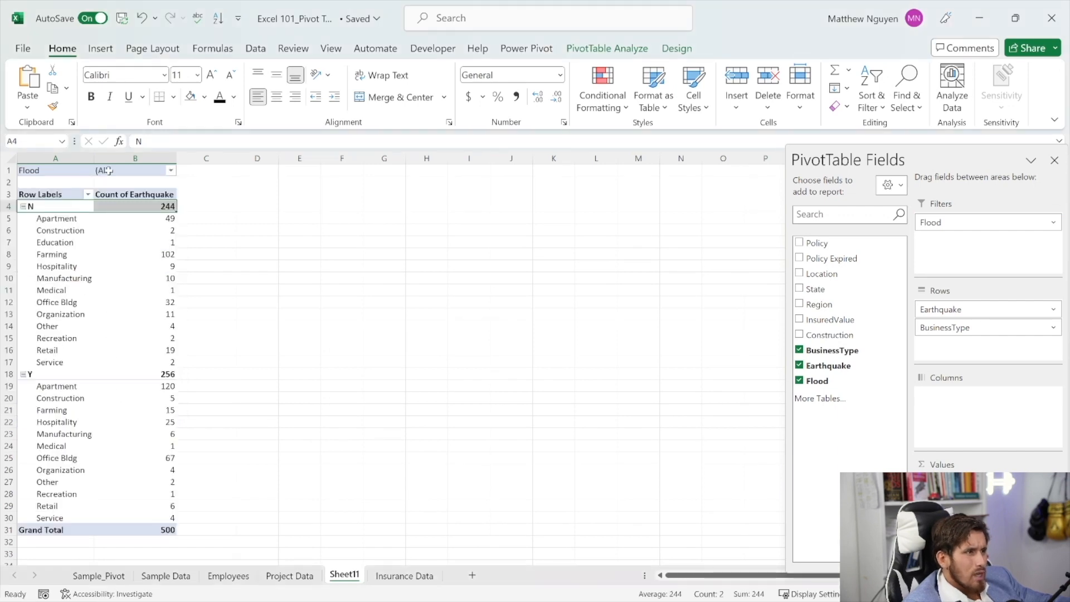
# Step: Exclude N from the Flood report filter so only Y records are counted, and inspect the Earthquake N row
pyautogui.click(48, 184)
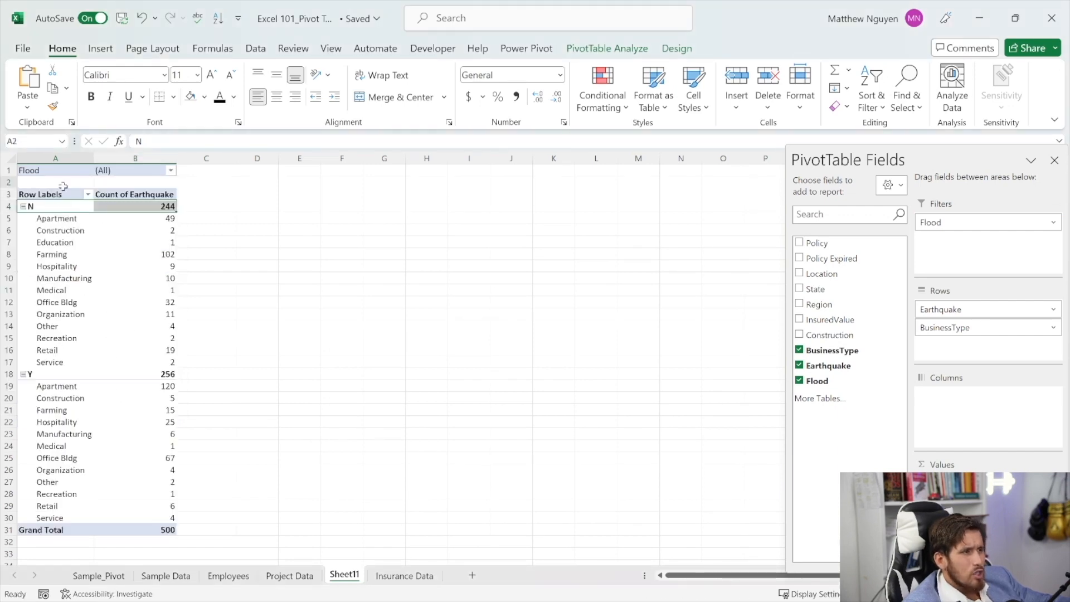
pyautogui.click(135, 179)
pyautogui.click(157, 166)
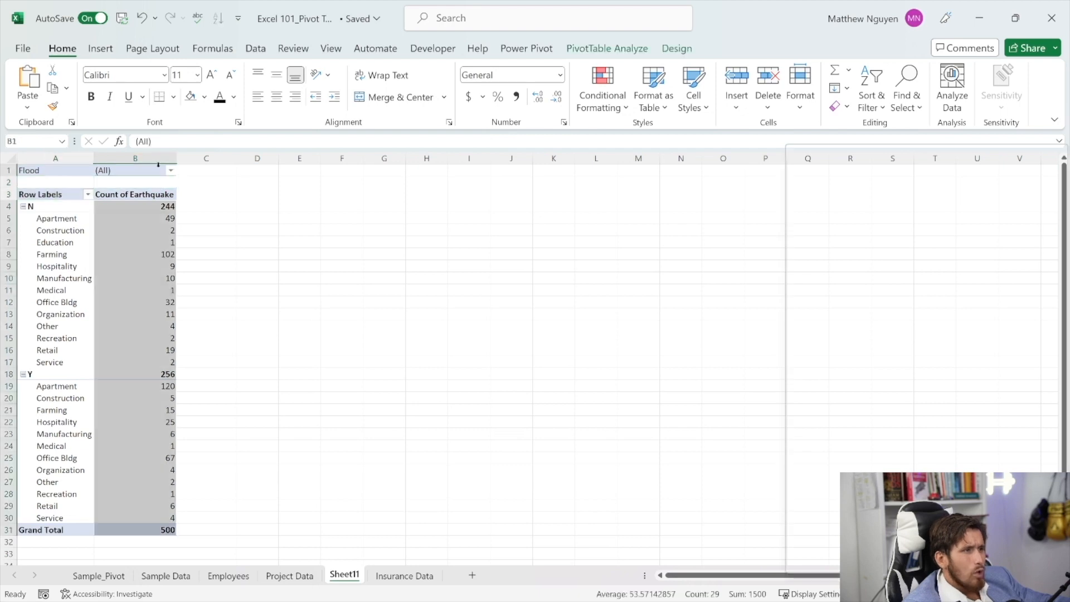
pyautogui.click(170, 171)
pyautogui.click(171, 172)
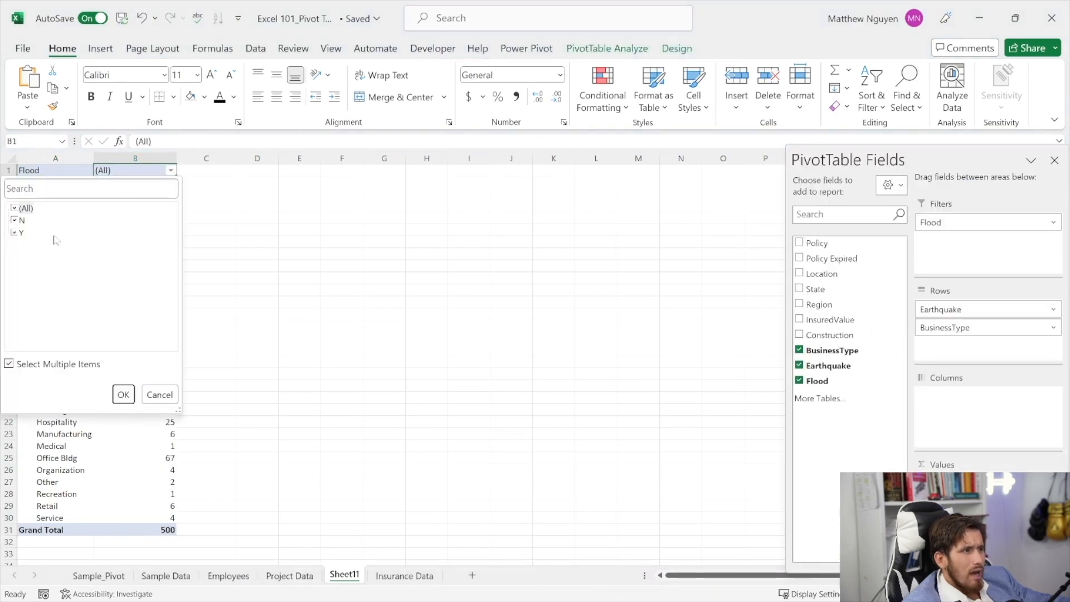
pyautogui.click(14, 221)
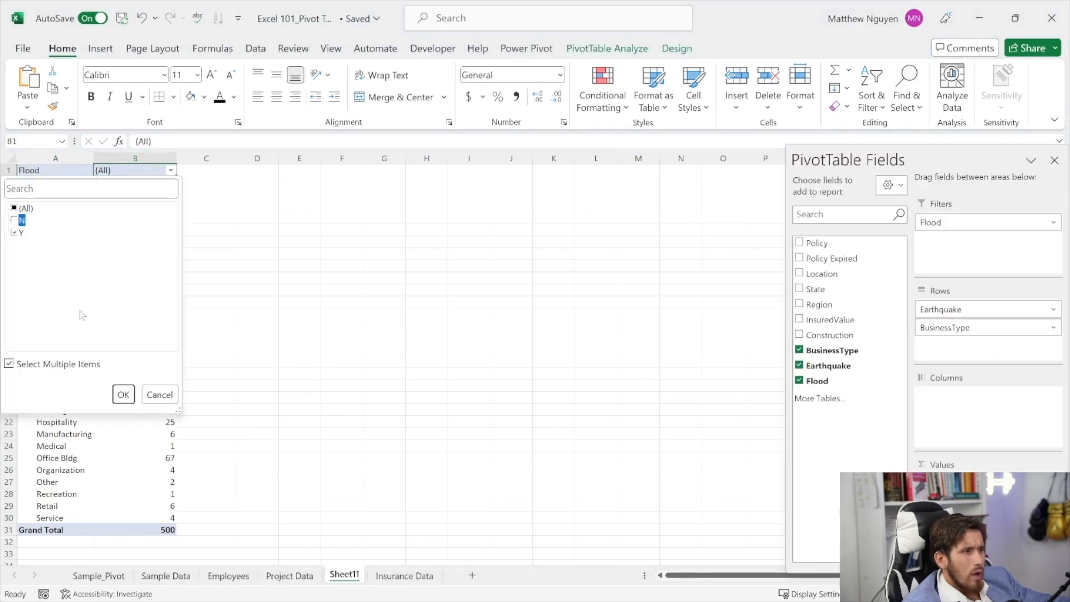
pyautogui.click(123, 394)
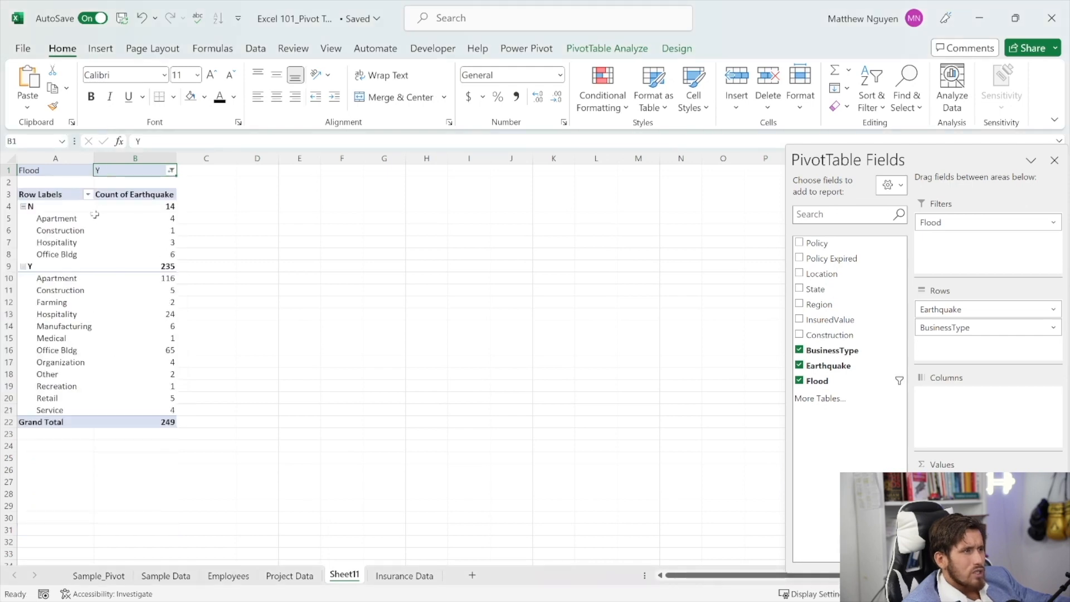
pyautogui.moveTo(52, 171); pyautogui.dragTo(143, 178)
pyautogui.moveTo(66, 208); pyautogui.dragTo(139, 205)
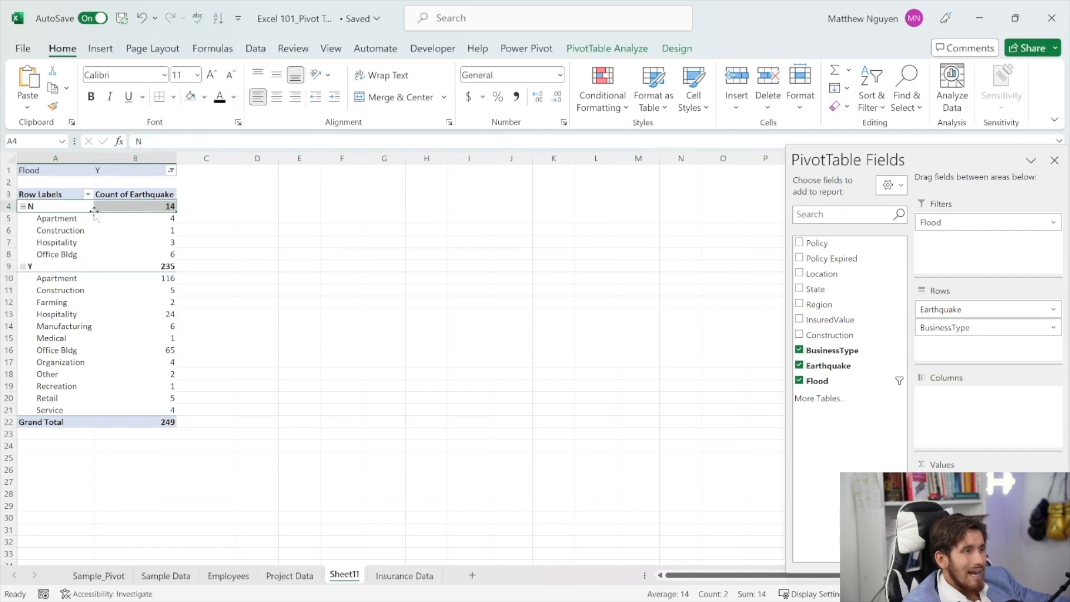
# Step: Rename the PivotTable's row label header as "Earth Y/N"
pyautogui.click(74, 196)
pyautogui.write('Earth')
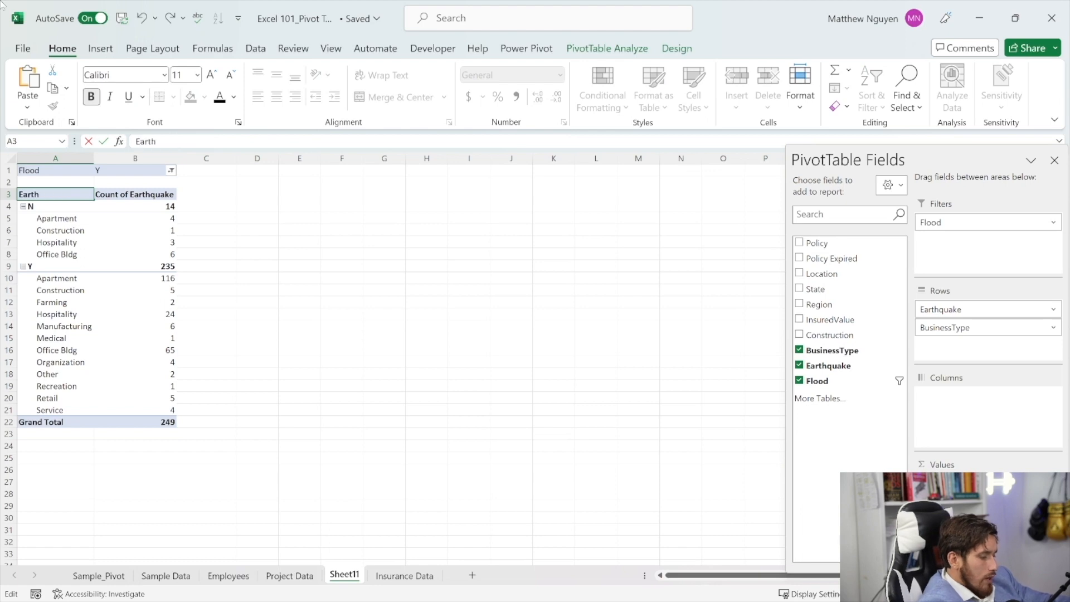
pyautogui.write(' Y?N')
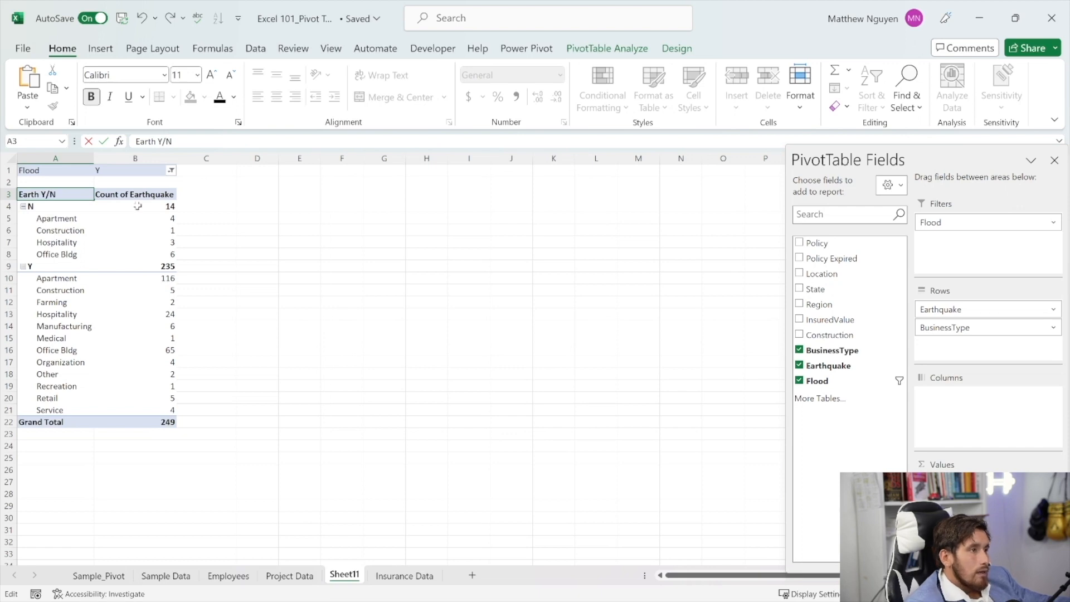
pyautogui.press('Return')
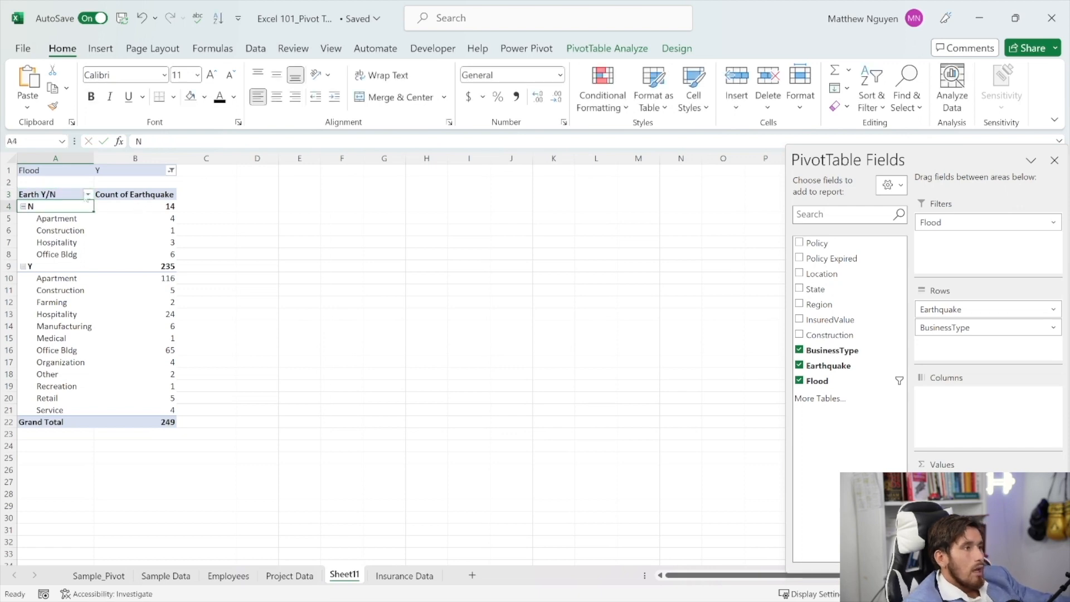
# Step: Examine the Flood filter alongside the Earthquake N and Y groups and their counts by business type
pyautogui.moveTo(59, 167); pyautogui.dragTo(132, 171)
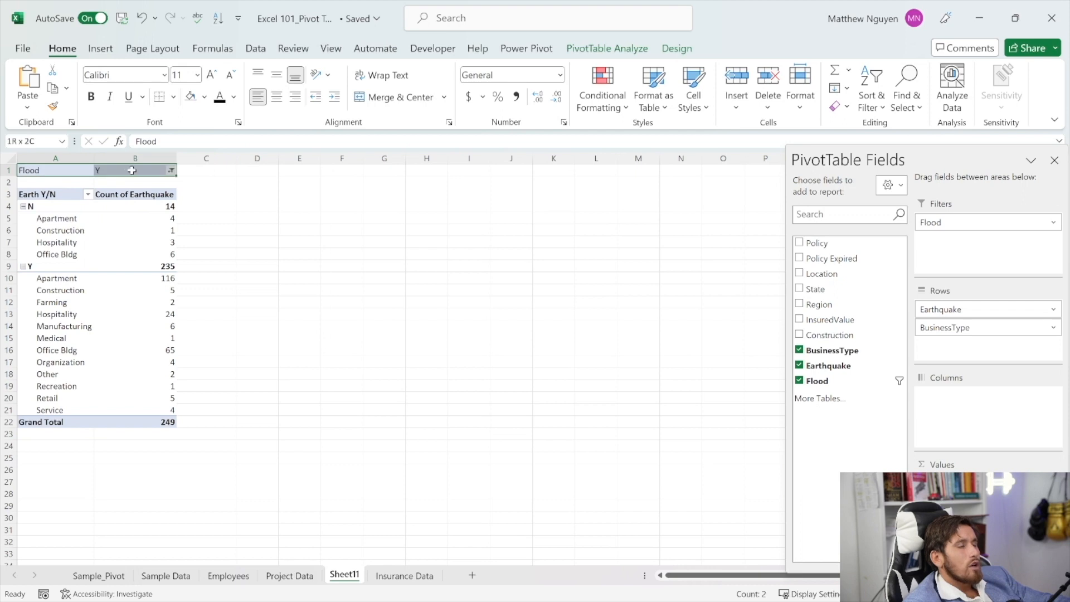
pyautogui.moveTo(53, 209); pyautogui.dragTo(119, 209)
pyautogui.click(43, 208)
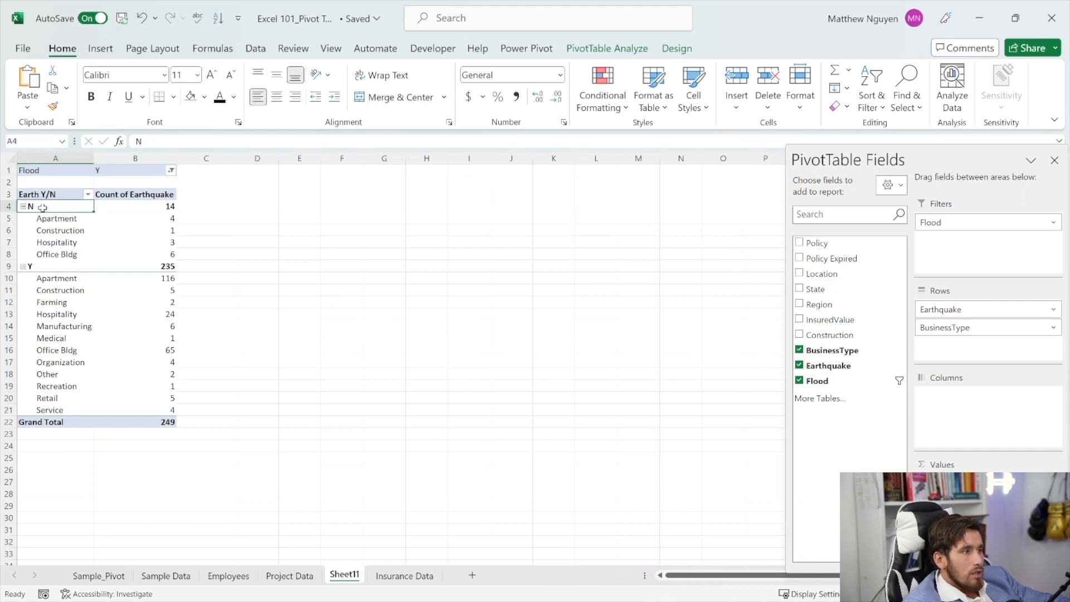
pyautogui.click(117, 206)
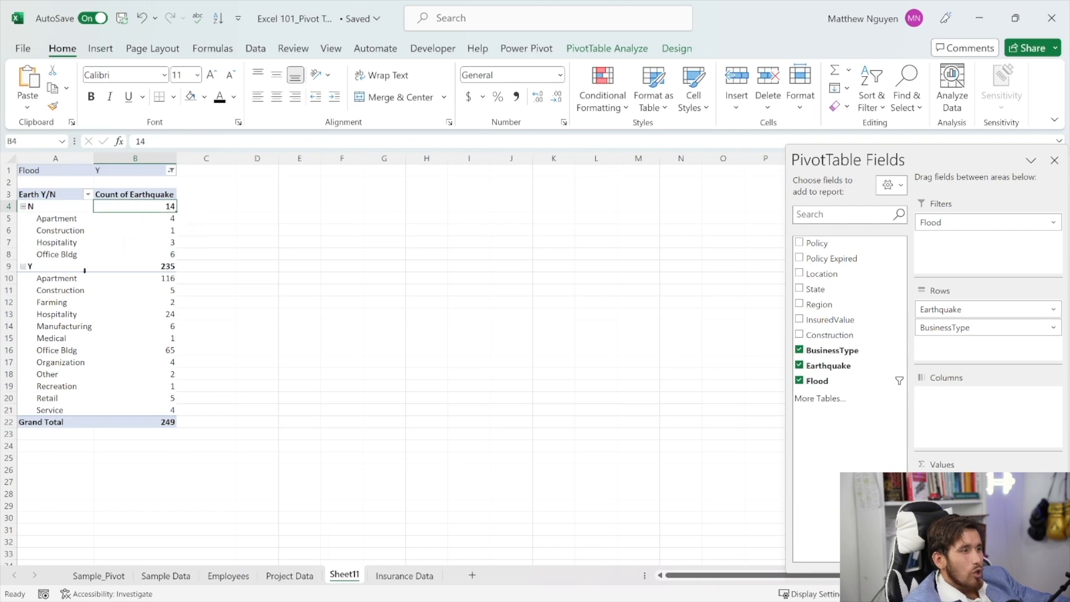
pyautogui.moveTo(72, 267); pyautogui.dragTo(153, 410)
pyautogui.click(136, 265)
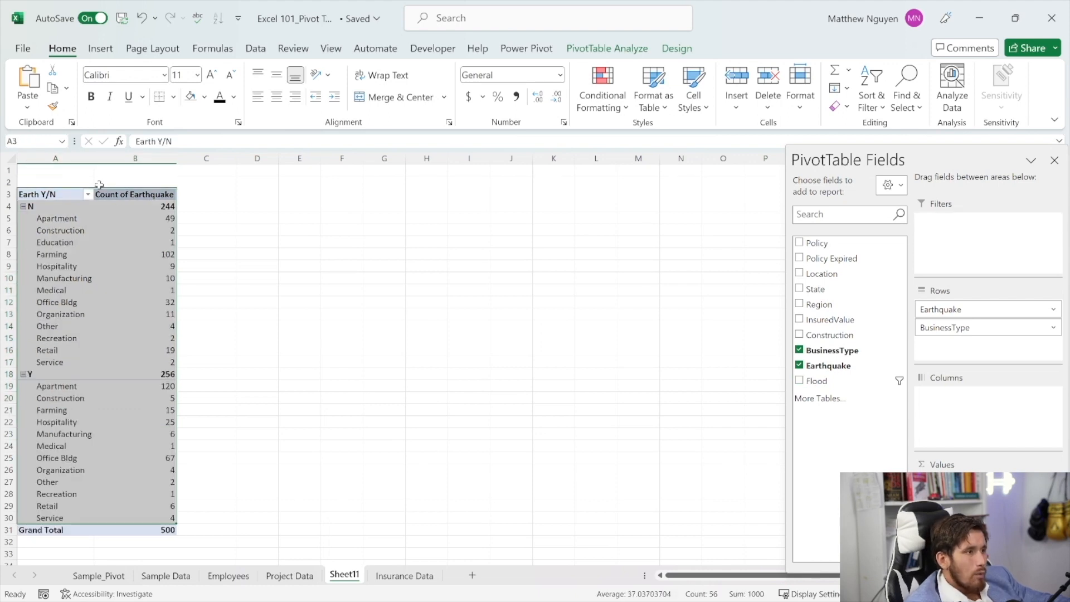
# Step: Reorder the PivotTable's row fields so Earthquake is nested beneath BusinessType, and review the regrouped rows
pyautogui.click(77, 186)
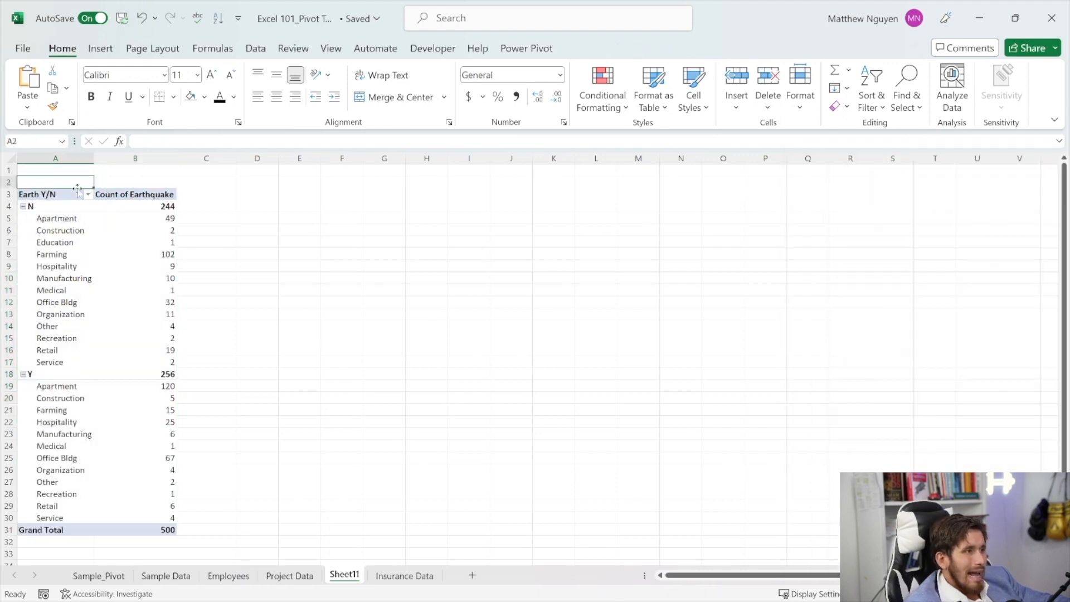
pyautogui.click(84, 207)
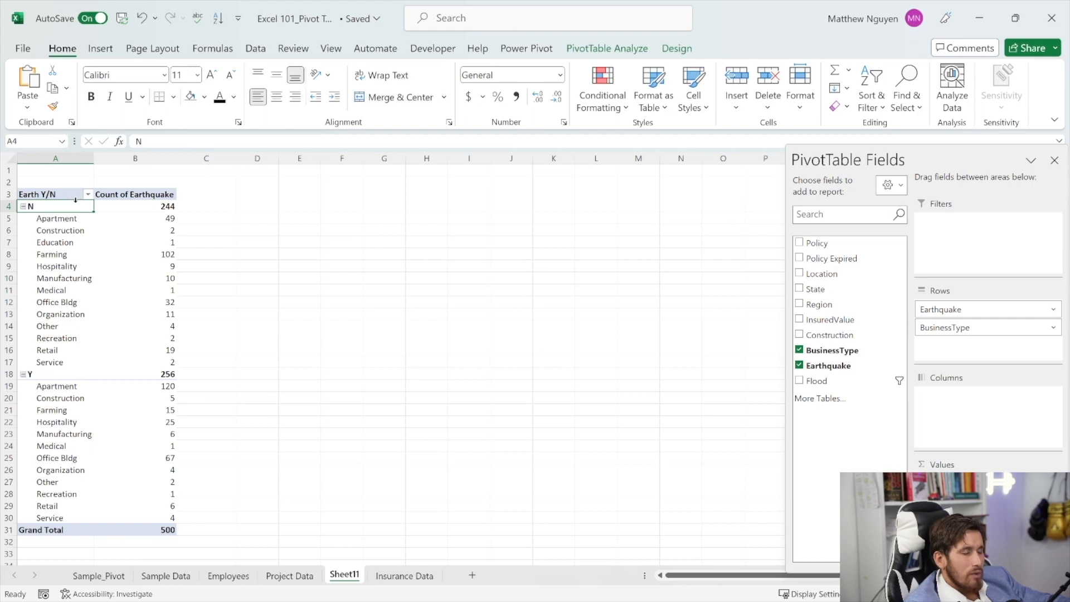
pyautogui.moveTo(942, 310); pyautogui.dragTo(949, 334)
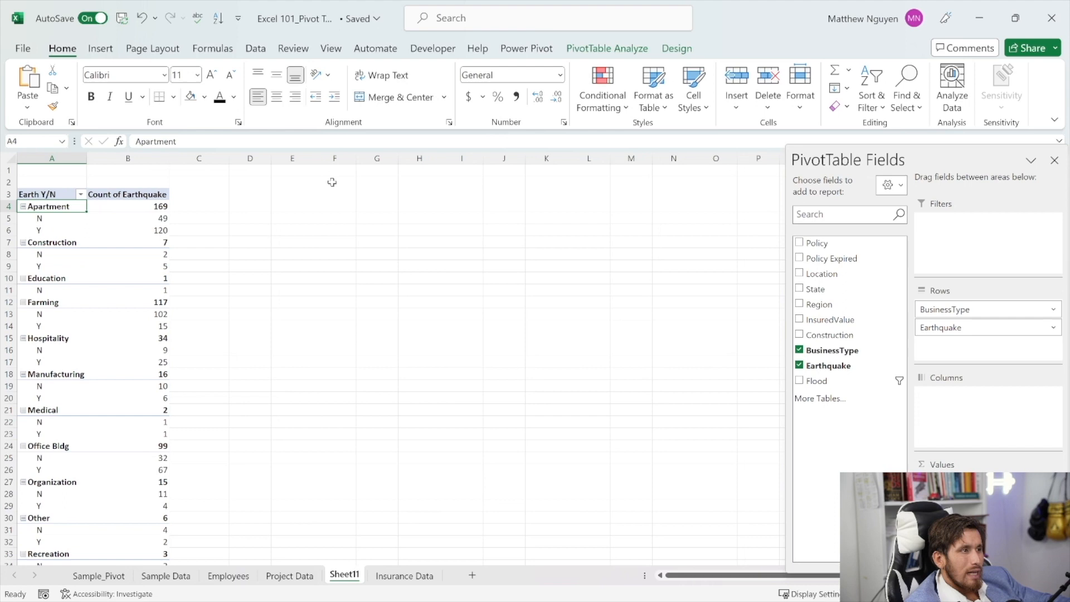
pyautogui.scroll(-4, 98, 230)
pyautogui.scroll(-2, 98, 229)
pyautogui.scroll(5, 98, 229)
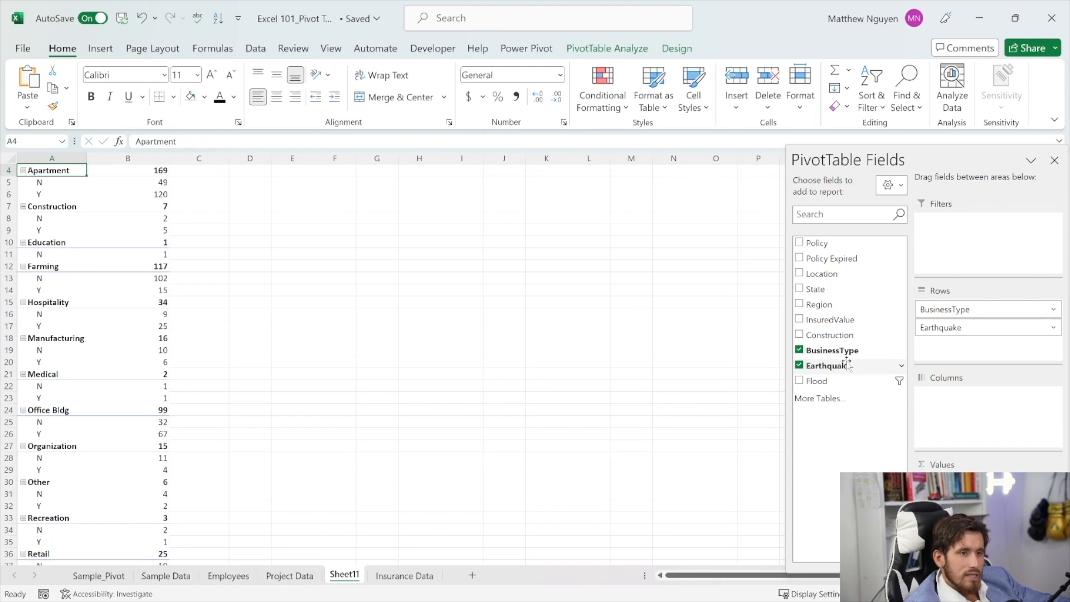
# Step: Move the Earthquake field from the rows to the report filter and filter it to Y
pyautogui.moveTo(831, 366); pyautogui.dragTo(948, 223)
pyautogui.scroll(1, 126, 227)
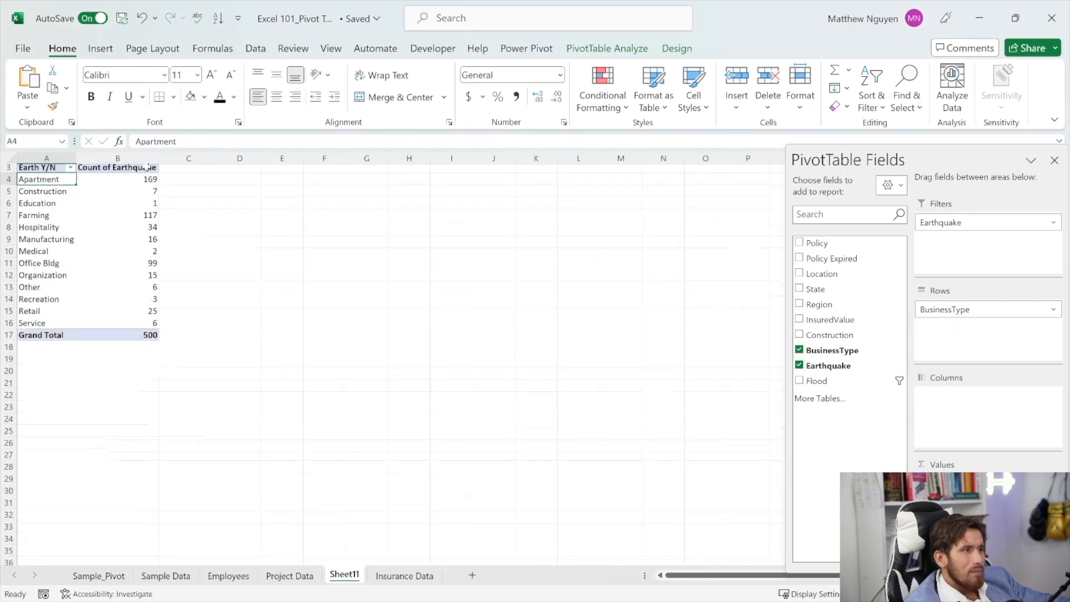
pyautogui.click(153, 178)
pyautogui.click(153, 170)
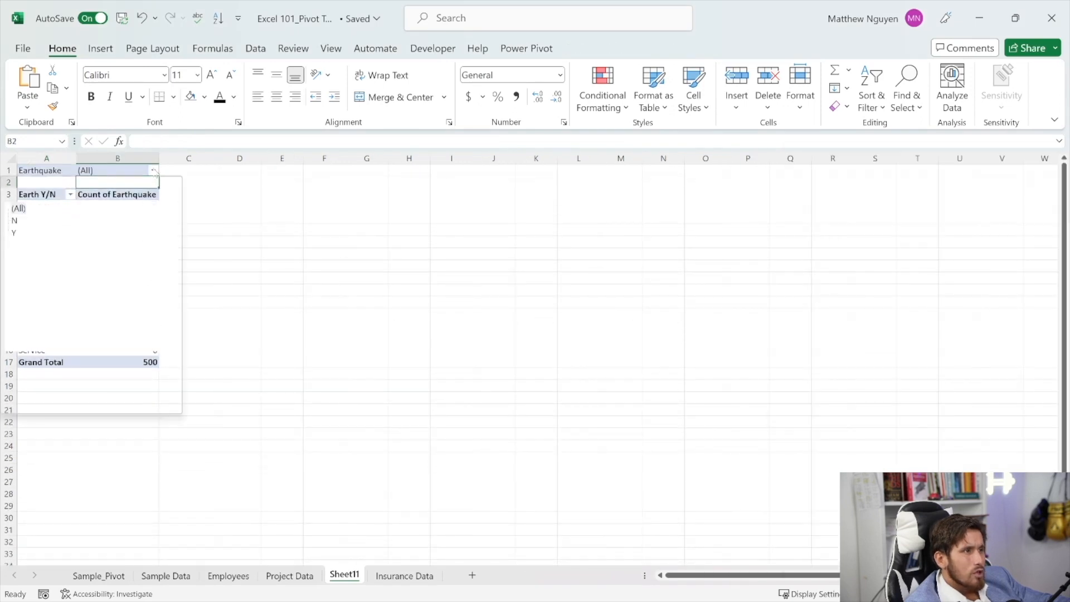
pyautogui.click(9, 363)
pyautogui.click(14, 220)
pyautogui.click(123, 394)
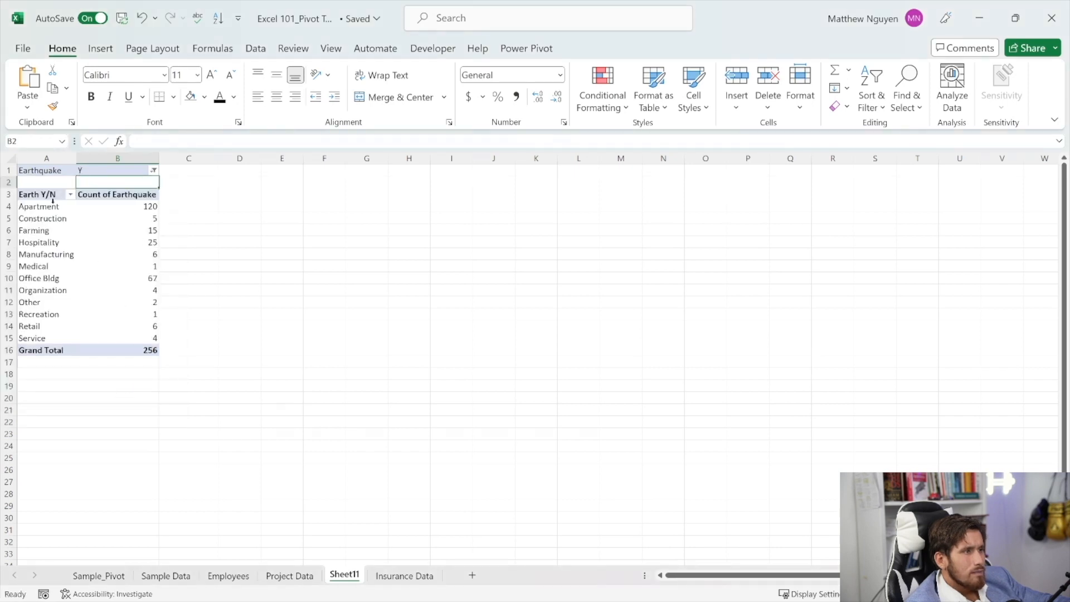
# Step: Insert a pie PivotChart of the earthquake counts by business type
pyautogui.moveTo(40, 206); pyautogui.dragTo(144, 321)
pyautogui.click(608, 48)
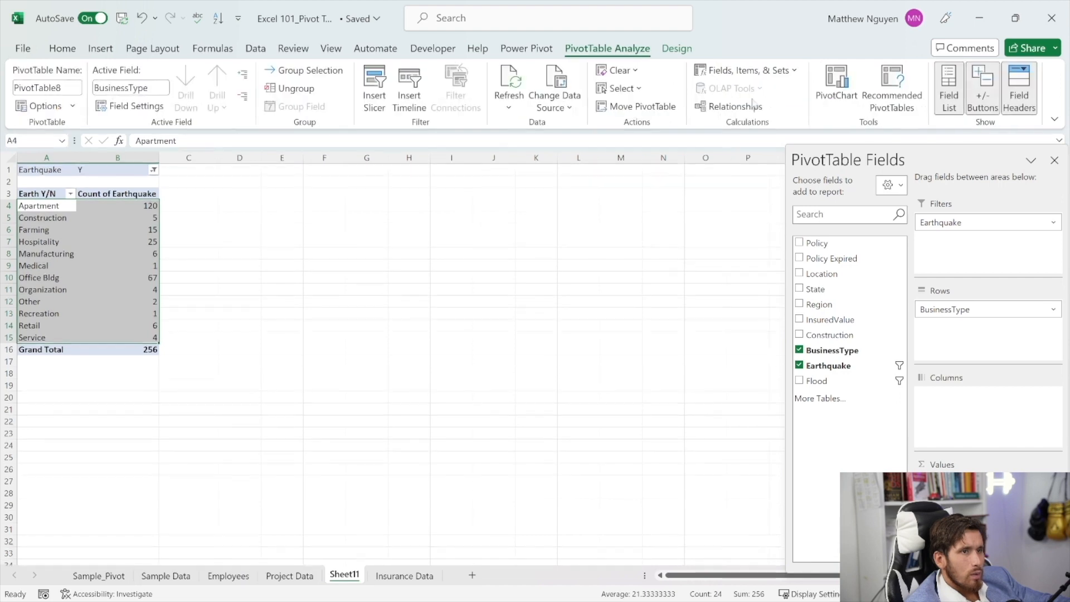
pyautogui.click(837, 84)
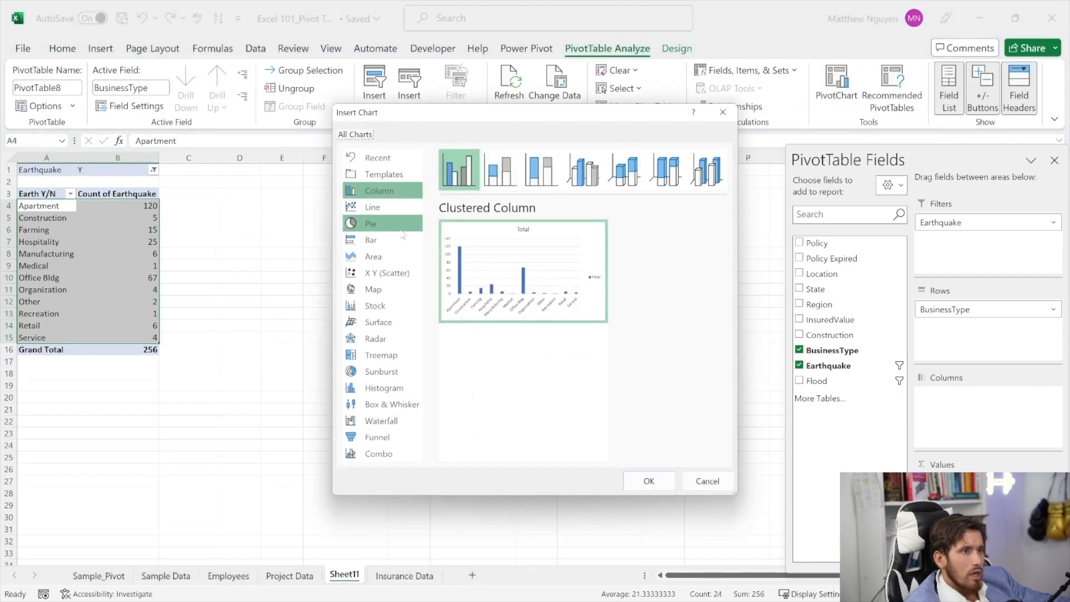
pyautogui.click(370, 224)
pyautogui.moveTo(498, 279)
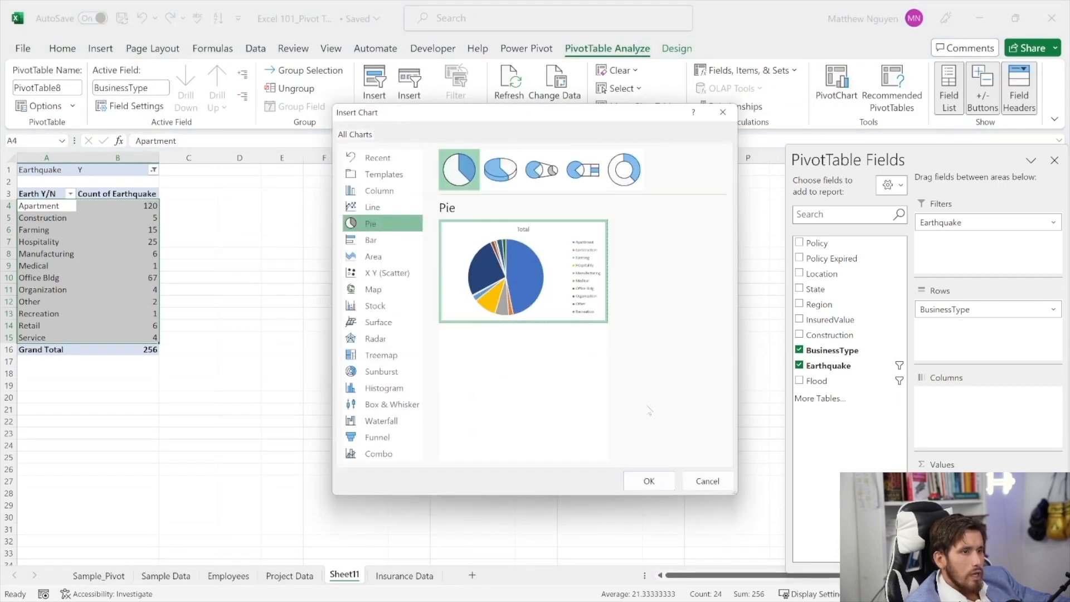
pyautogui.click(649, 481)
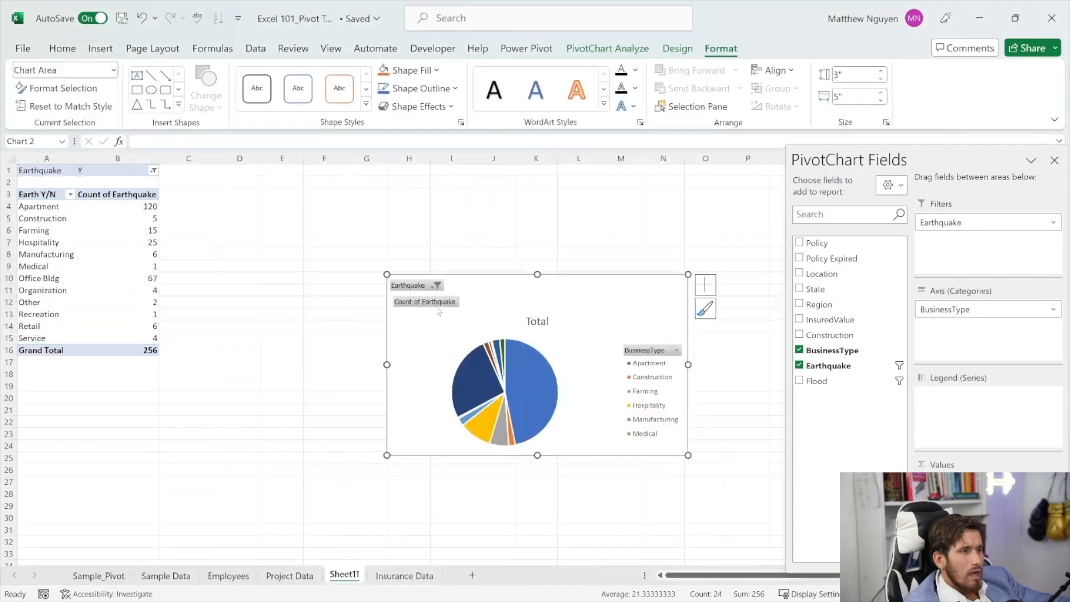
# Step: Enlarge the pie chart to about 3.84" high by 7.91" wide and reposition it beside the PivotTable
pyautogui.moveTo(386, 275); pyautogui.dragTo(291, 233)
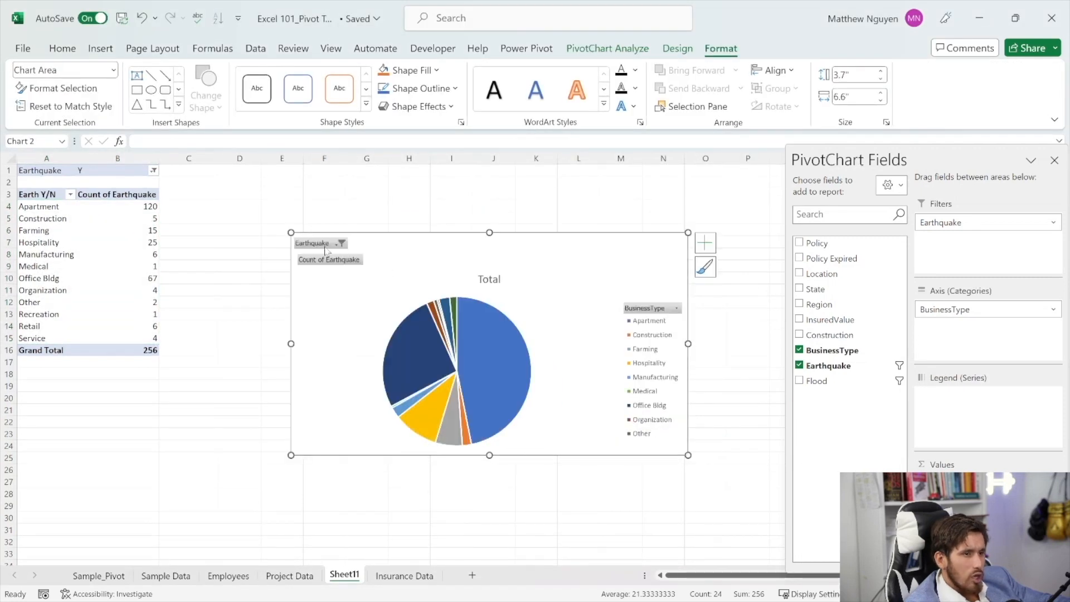
pyautogui.click(516, 376)
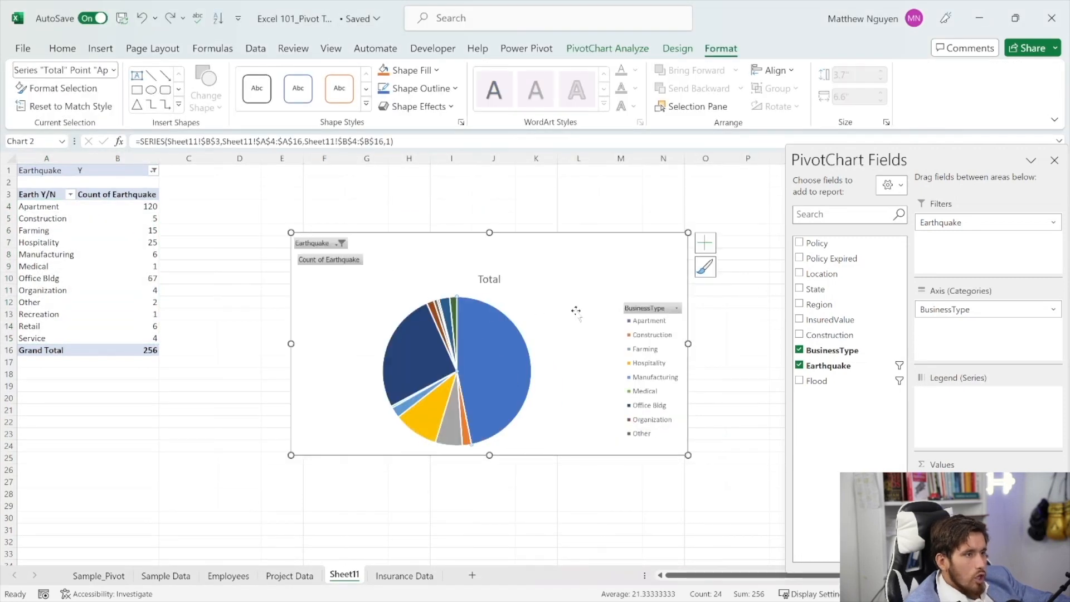
pyautogui.moveTo(537, 265); pyautogui.dragTo(513, 234)
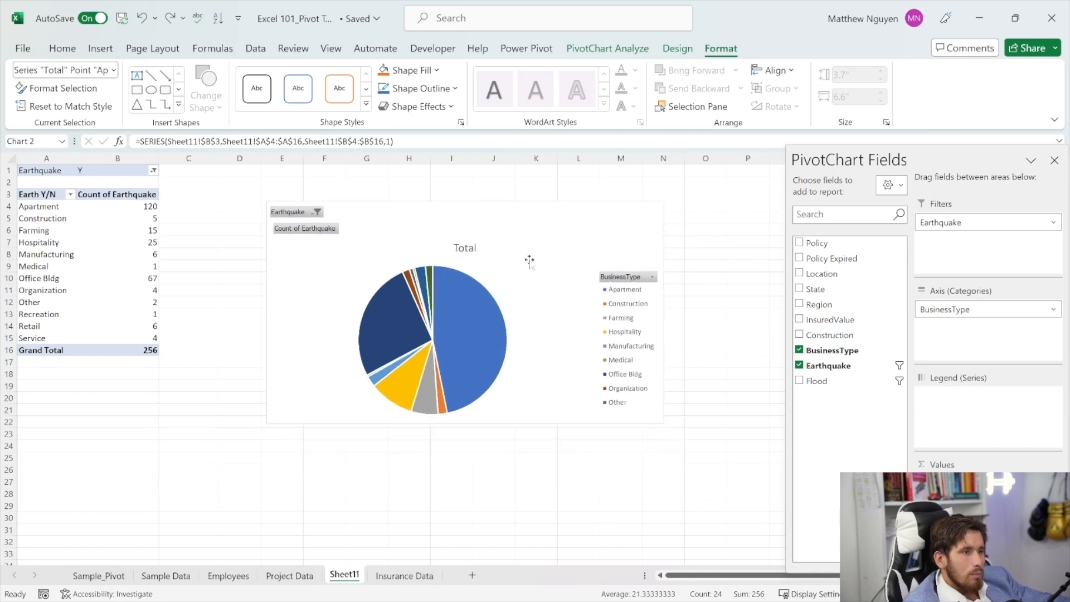
pyautogui.moveTo(695, 427); pyautogui.dragTo(743, 433)
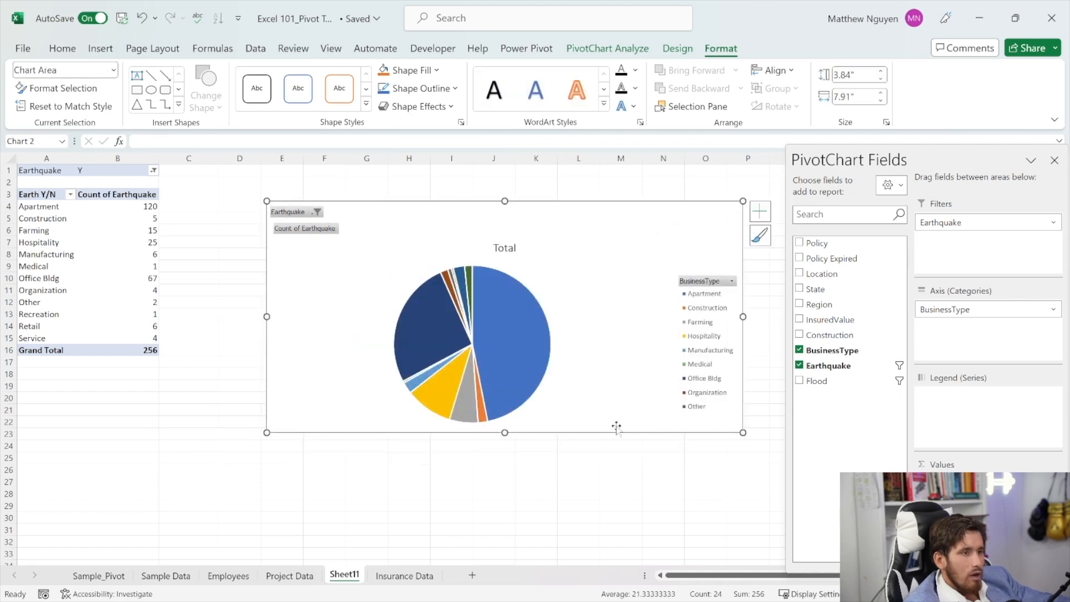
# Step: Filter the chart's BusinessType field to only Apartment, Construction, Office Bldg and Organization
pyautogui.click(731, 282)
pyautogui.click(579, 413)
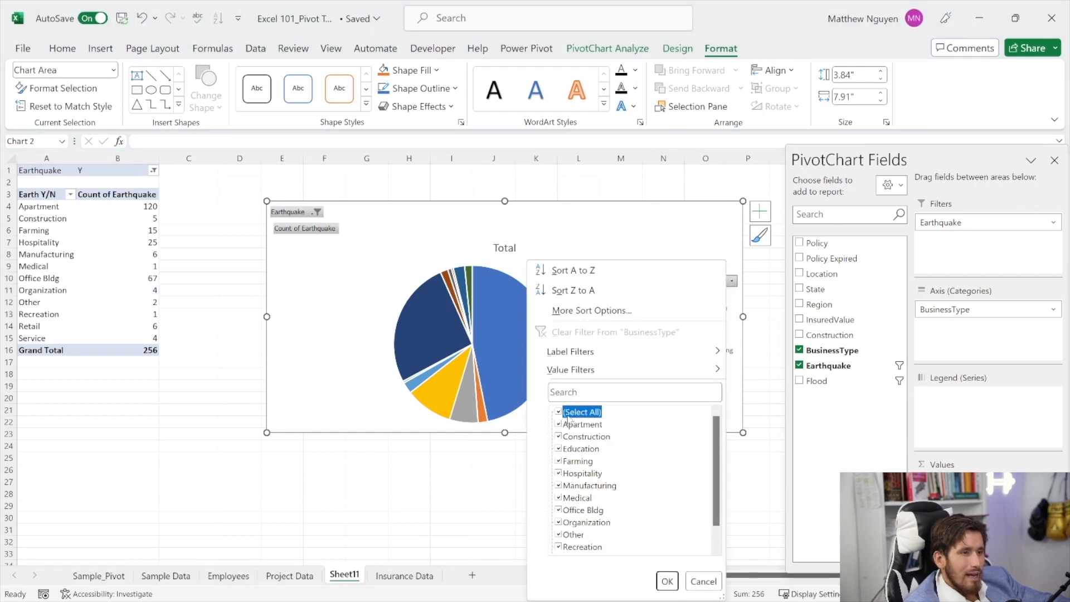
pyautogui.click(559, 413)
pyautogui.click(560, 425)
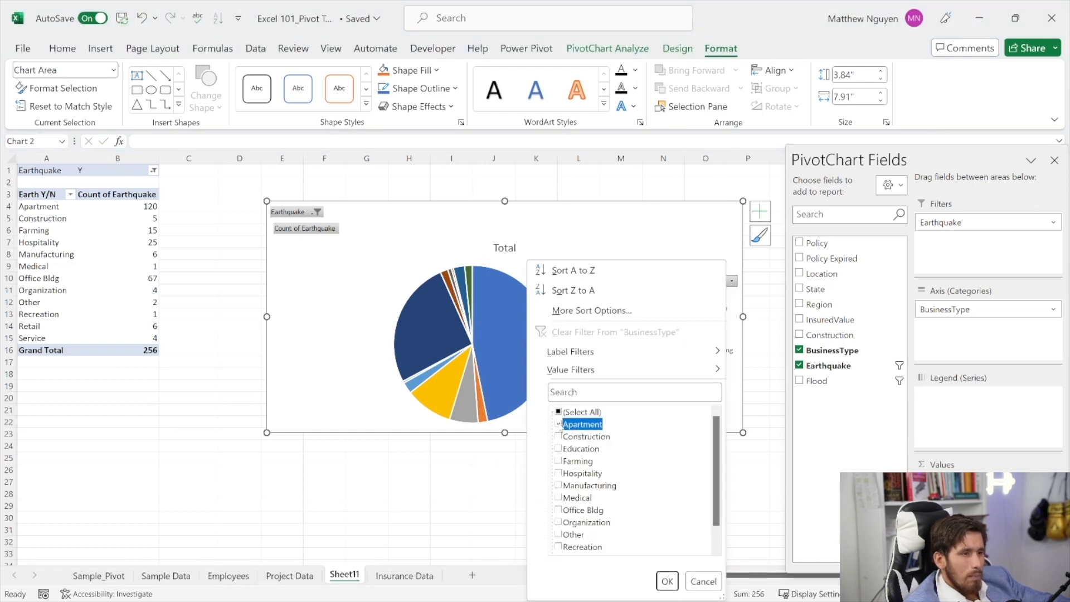
pyautogui.click(559, 437)
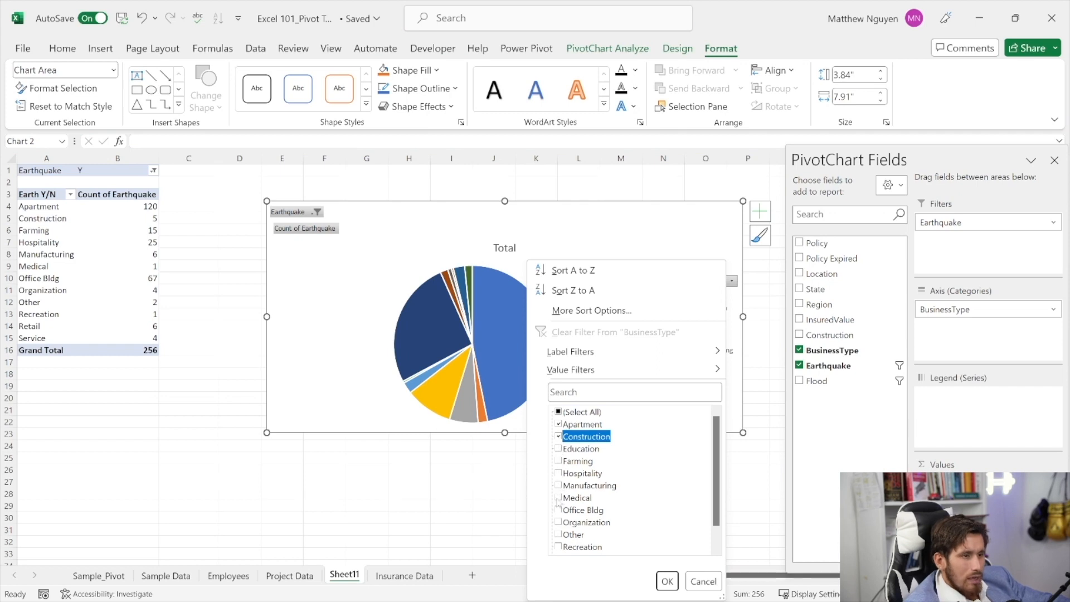
pyautogui.click(558, 511)
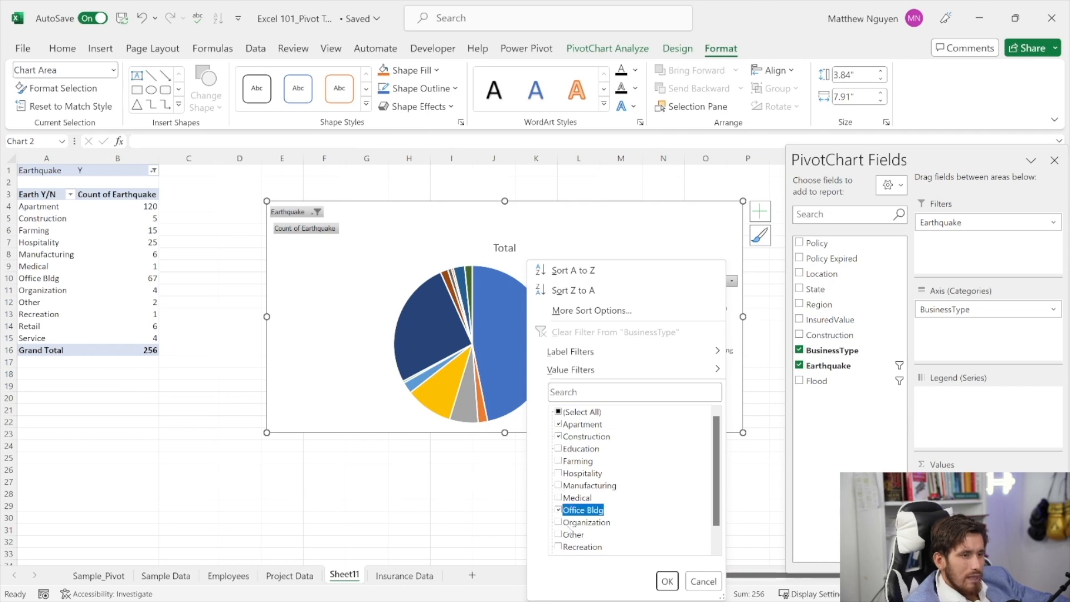
pyautogui.click(558, 523)
pyautogui.click(668, 581)
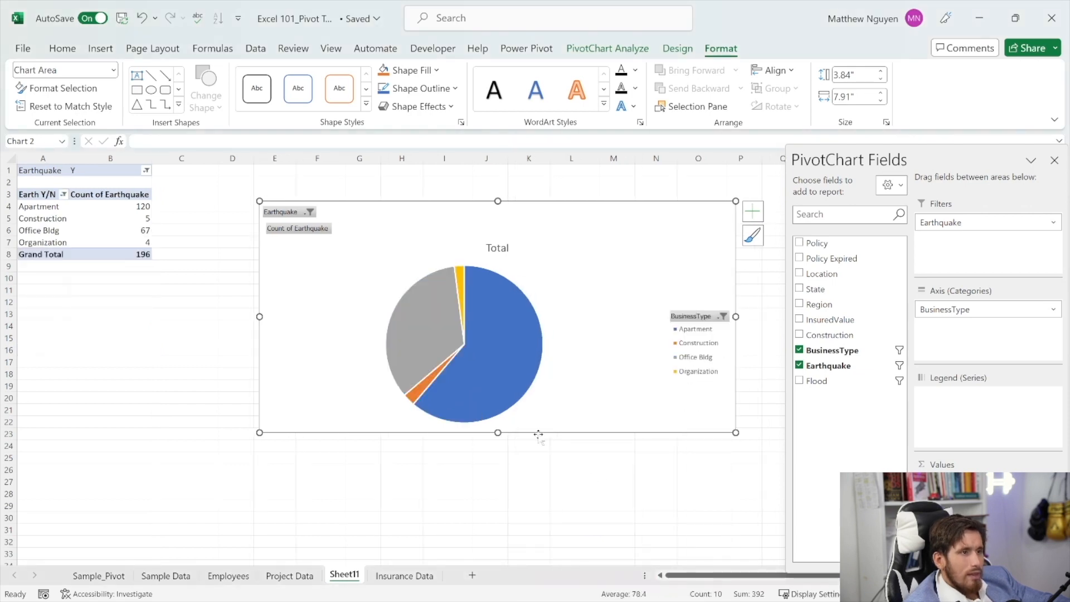
# Step: Inspect the Organization slice of the pie chart and delete the whole chart from the sheet
pyautogui.click(461, 304)
pyautogui.click(462, 288)
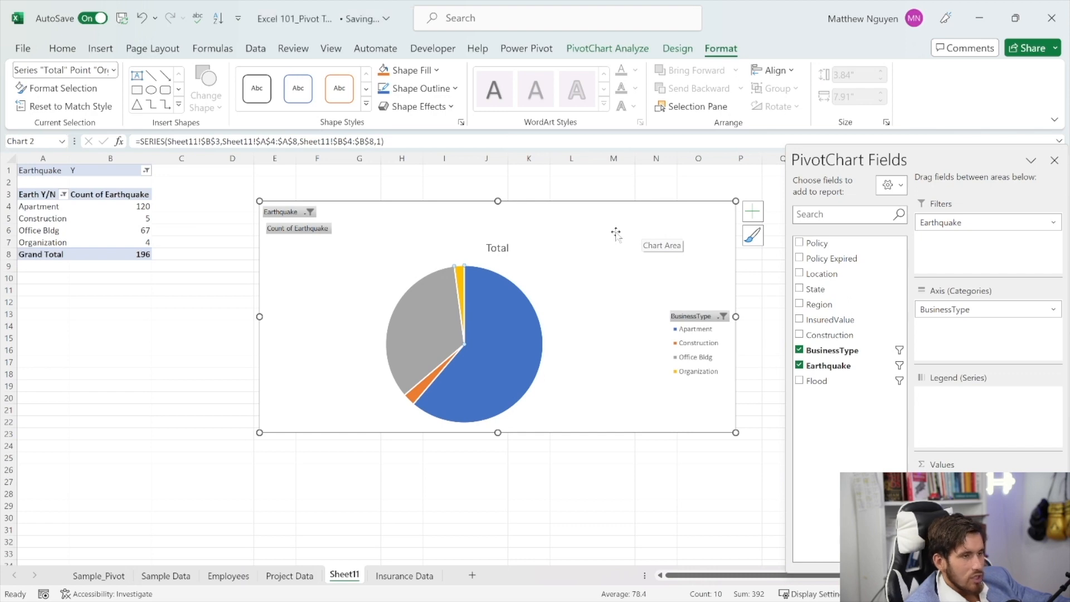
pyautogui.click(644, 188)
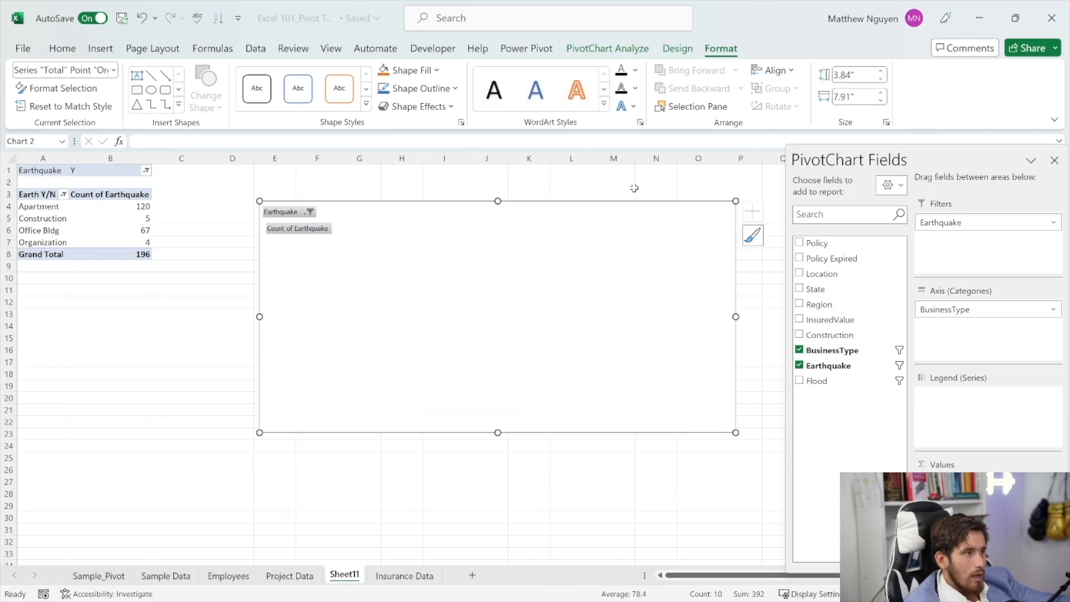
pyautogui.click(632, 185)
pyautogui.click(616, 210)
pyautogui.press('Delete')
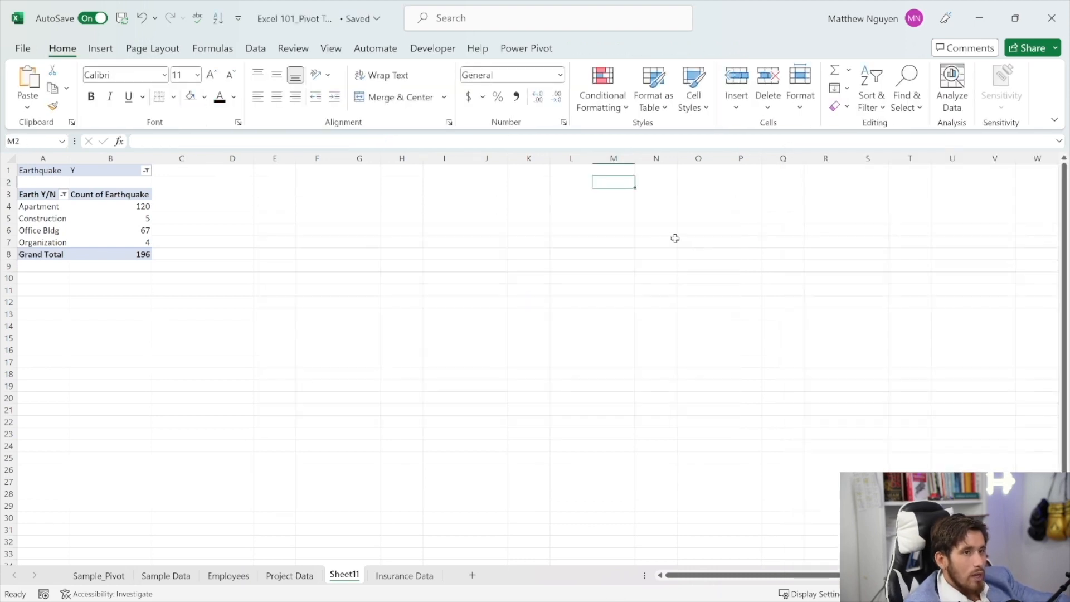
# Step: Rename the current worksheet as Insurance_Pivot
pyautogui.doubleClick(345, 577)
pyautogui.write('Ins')
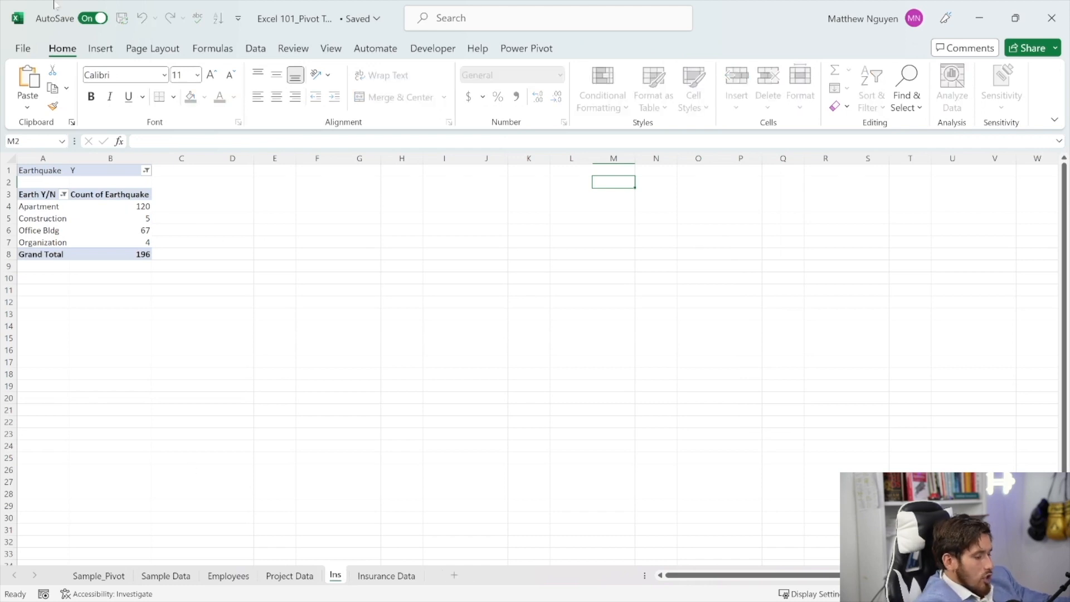
pyautogui.write('urance_Pivot')
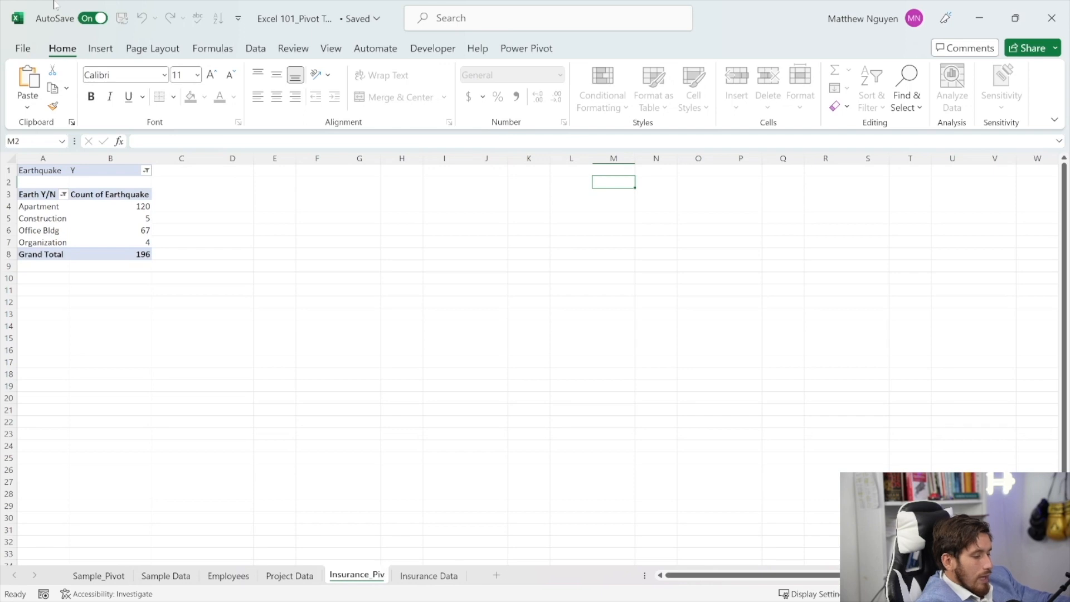
pyautogui.press('Return')
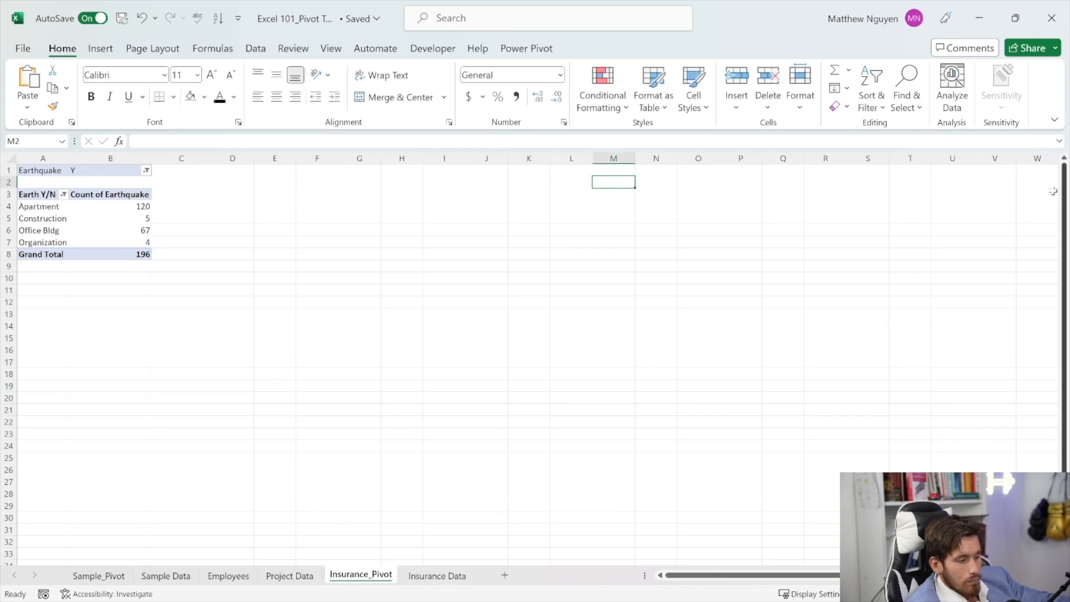
# Step: Widen the Project Status column on the Project Data sheet and create a PivotTable from A1:H11 on a new worksheet
pyautogui.click(284, 577)
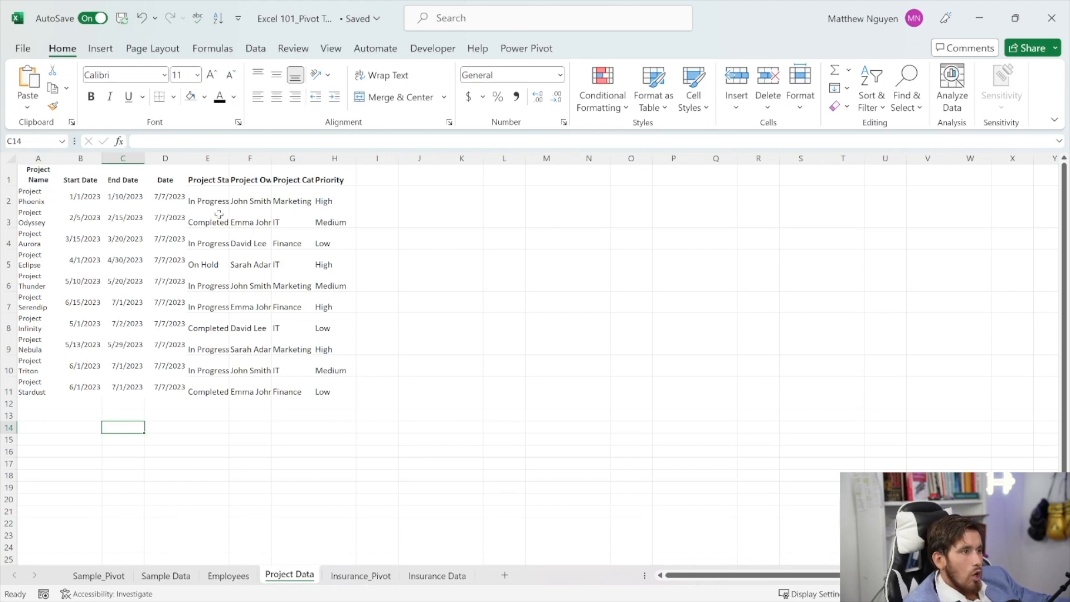
pyautogui.moveTo(229, 159); pyautogui.dragTo(240, 161)
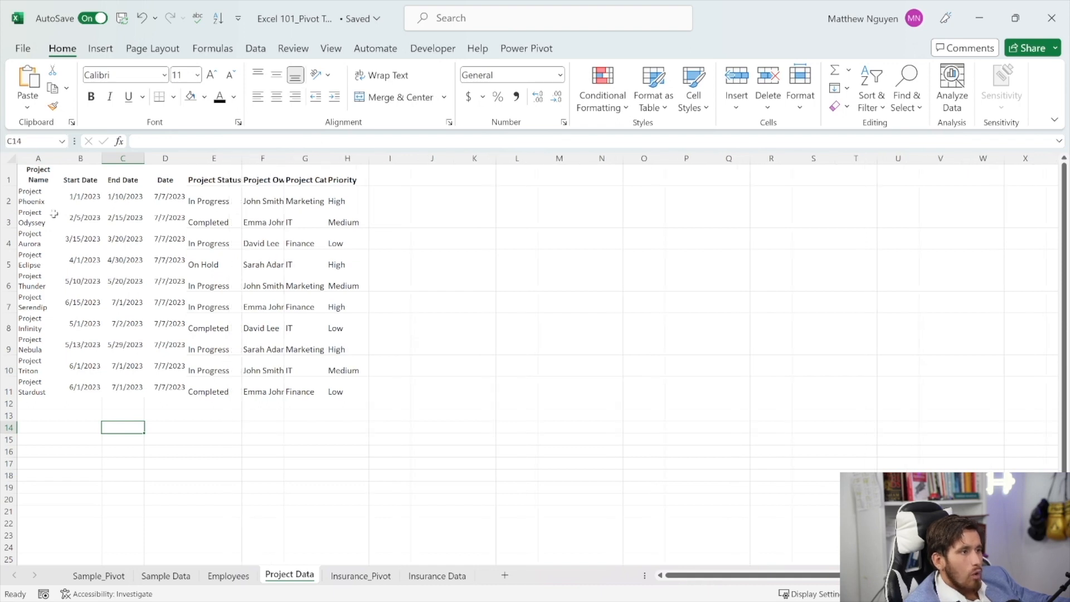
pyautogui.moveTo(36, 177); pyautogui.dragTo(346, 394)
pyautogui.click(100, 48)
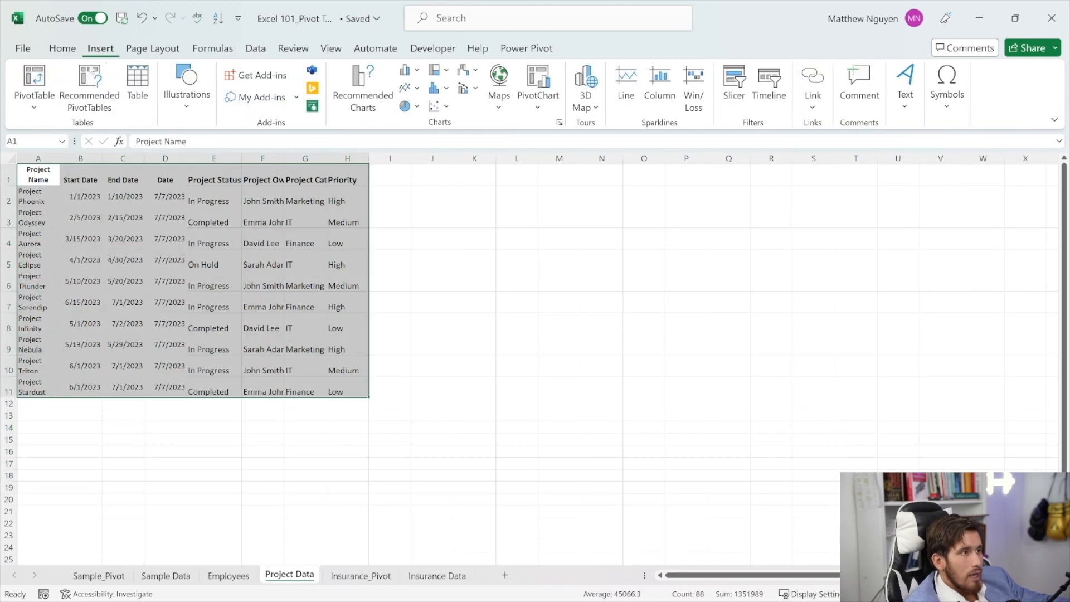
pyautogui.click(34, 99)
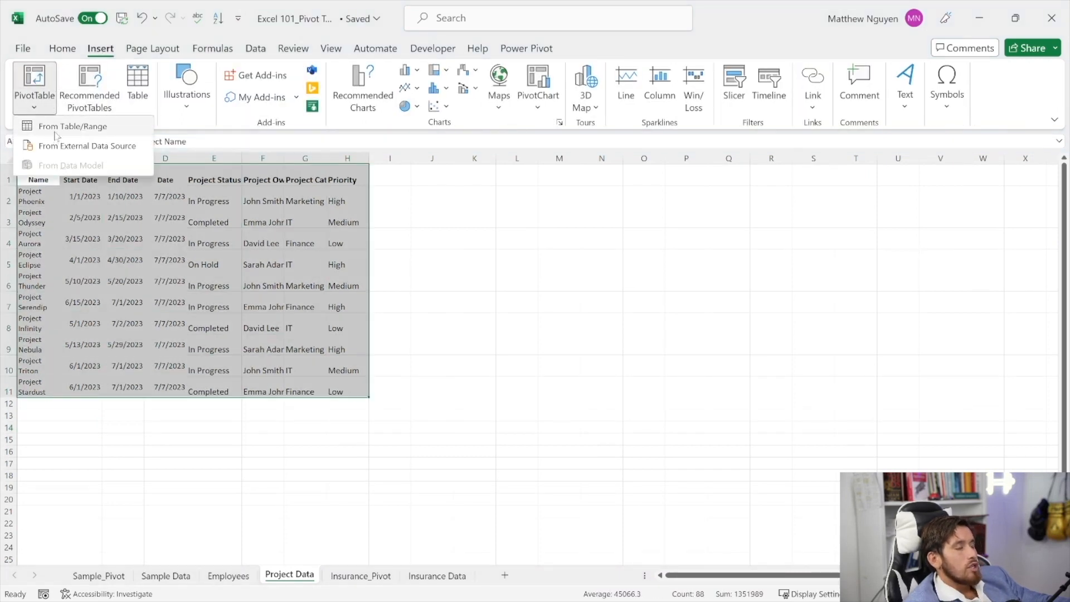
pyautogui.click(56, 133)
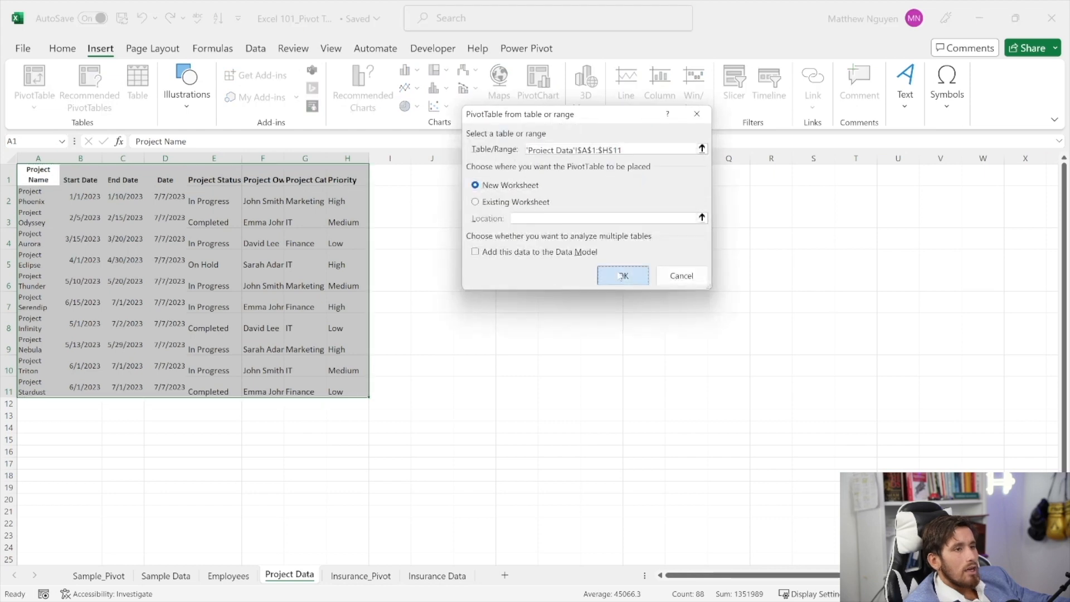
pyautogui.click(616, 275)
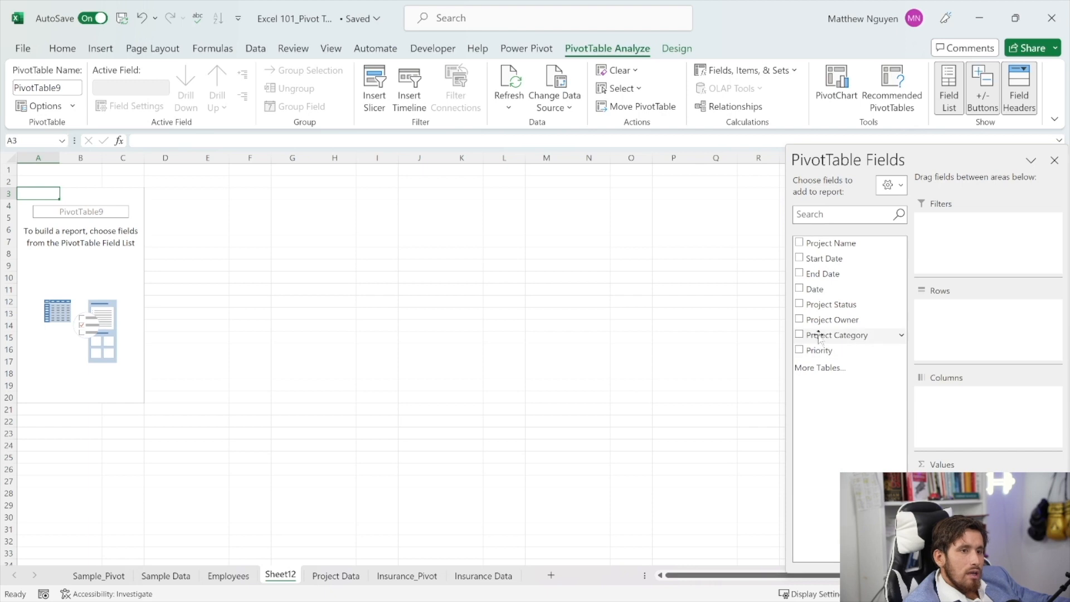
# Step: Add Project Category to the PivotTable rows and rename the row label header as "Dept"
pyautogui.moveTo(824, 334); pyautogui.dragTo(941, 330)
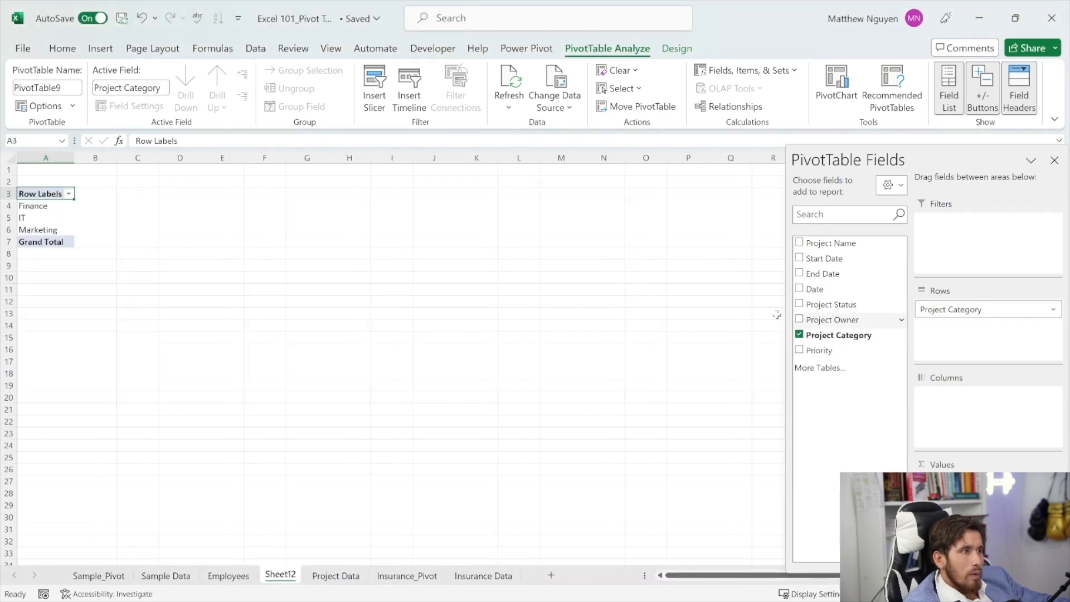
pyautogui.moveTo(67, 207); pyautogui.dragTo(64, 232)
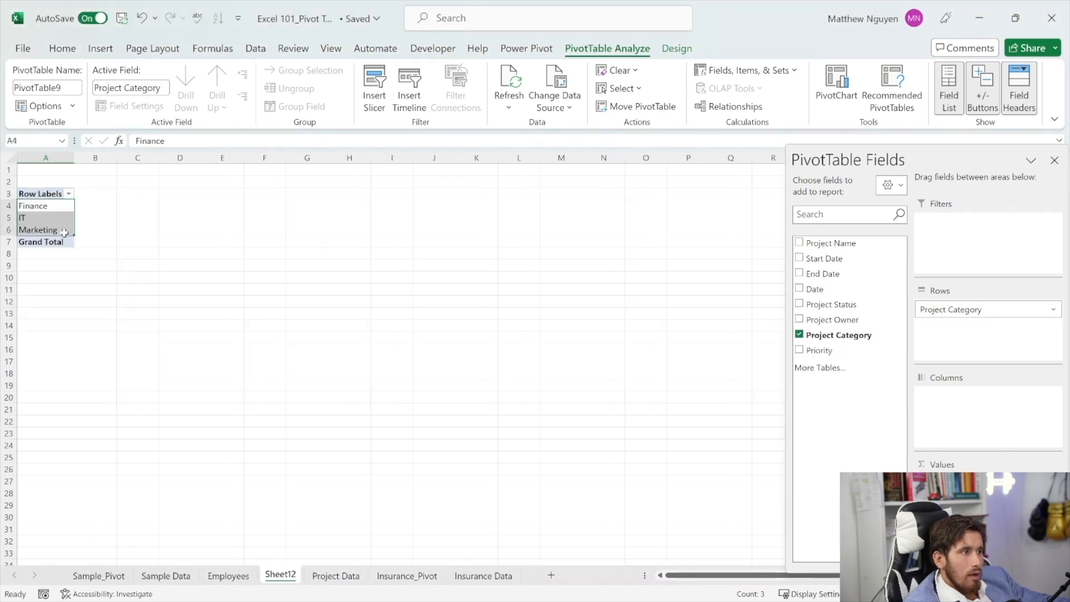
pyautogui.click(53, 195)
pyautogui.moveTo(178, 140); pyautogui.dragTo(93, 134)
pyautogui.write('d')
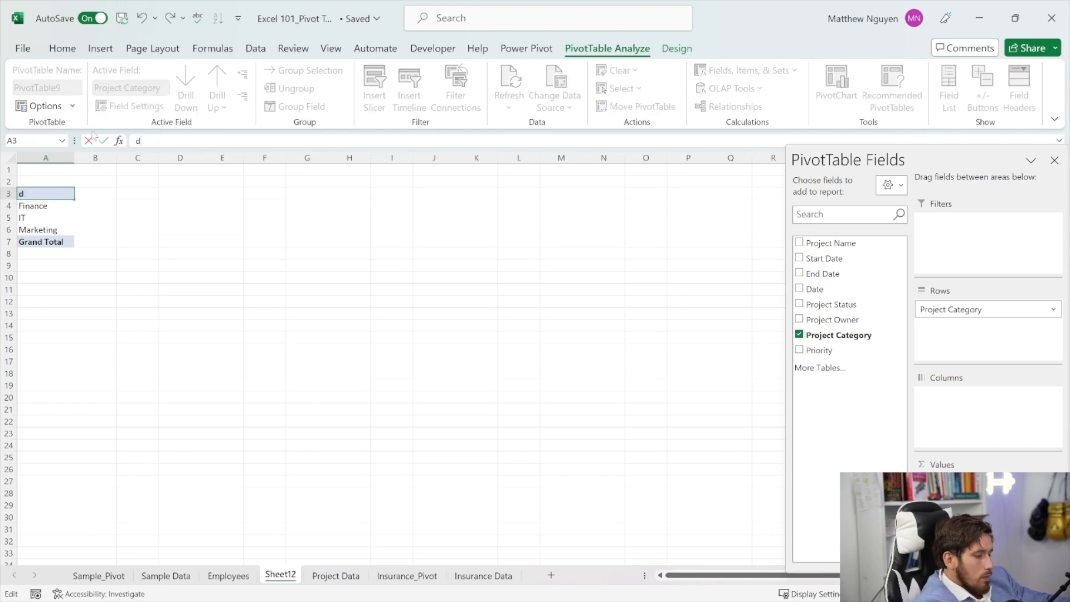
pyautogui.write('ept')
pyautogui.press('Return')
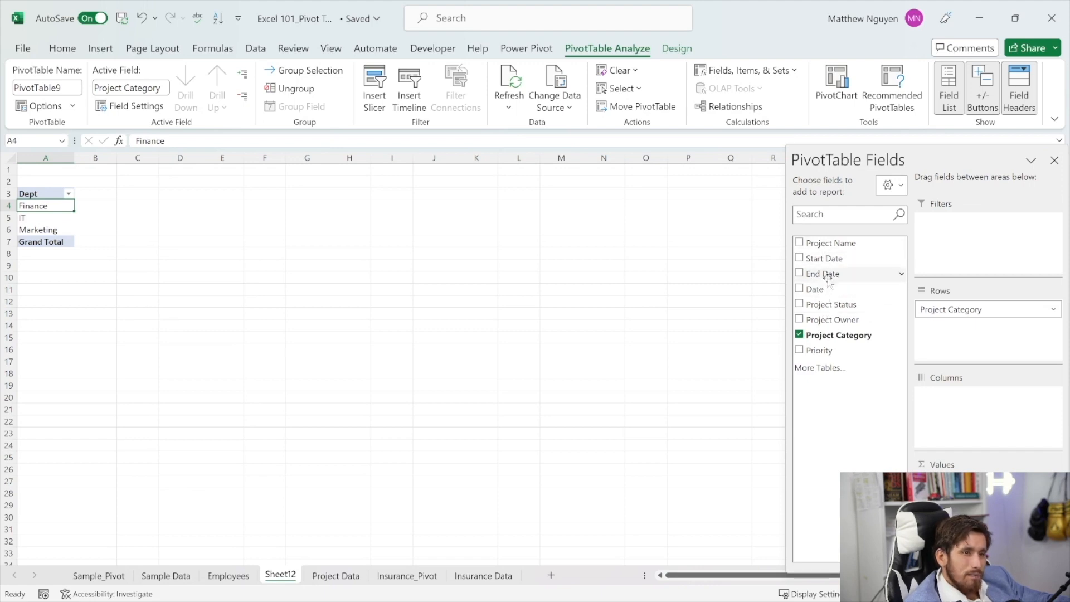
# Step: Nest Project Status beneath Project Category in the rows and add it to the values as a count
pyautogui.moveTo(824, 306); pyautogui.dragTo(942, 332)
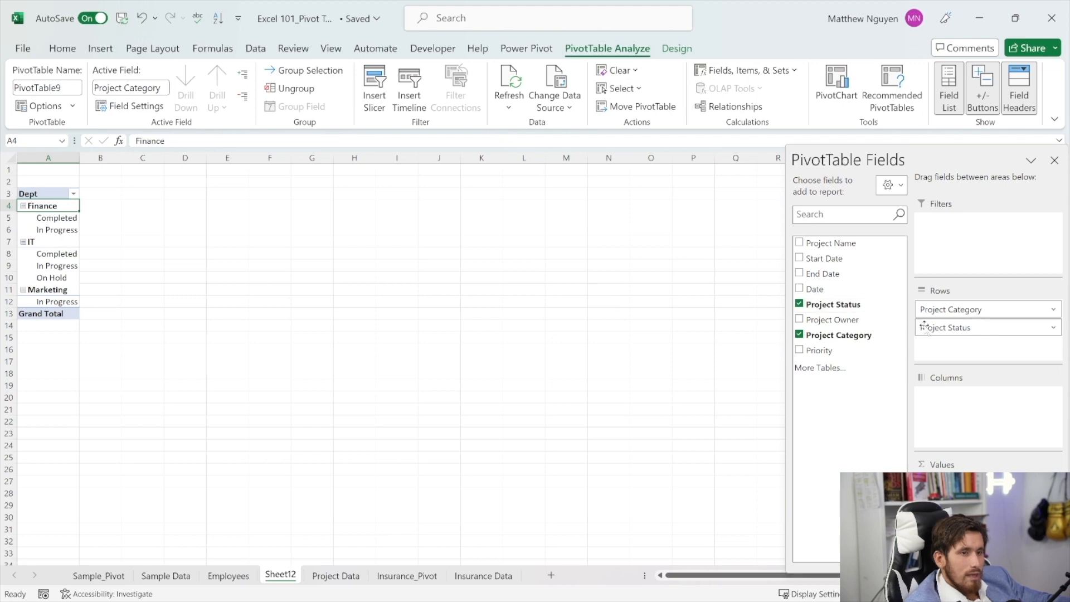
pyautogui.click(875, 308)
pyautogui.moveTo(876, 308); pyautogui.dragTo(984, 496)
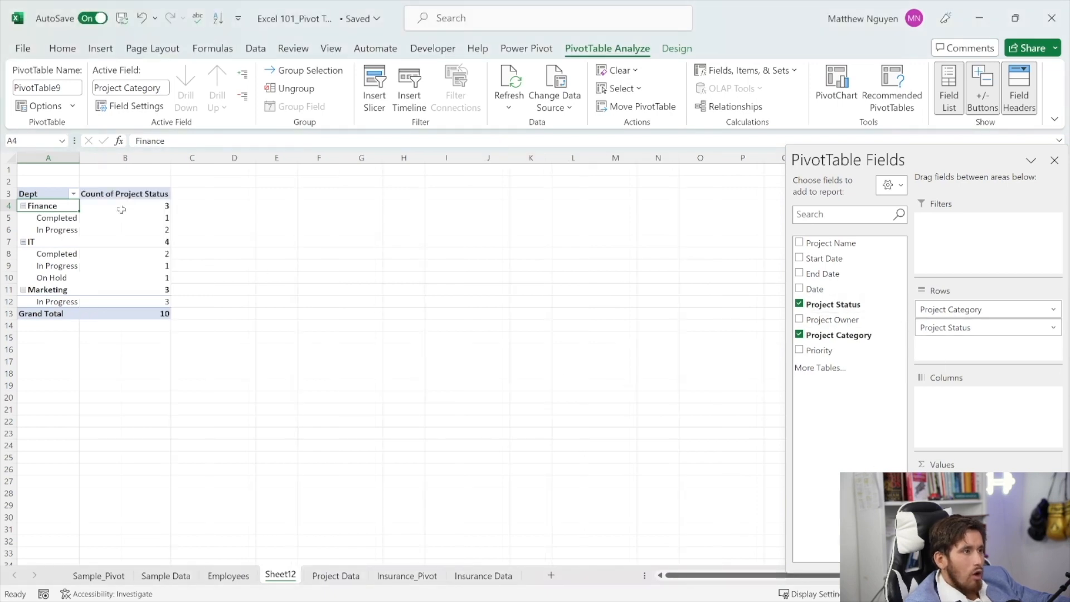
pyautogui.moveTo(69, 218); pyautogui.dragTo(105, 222)
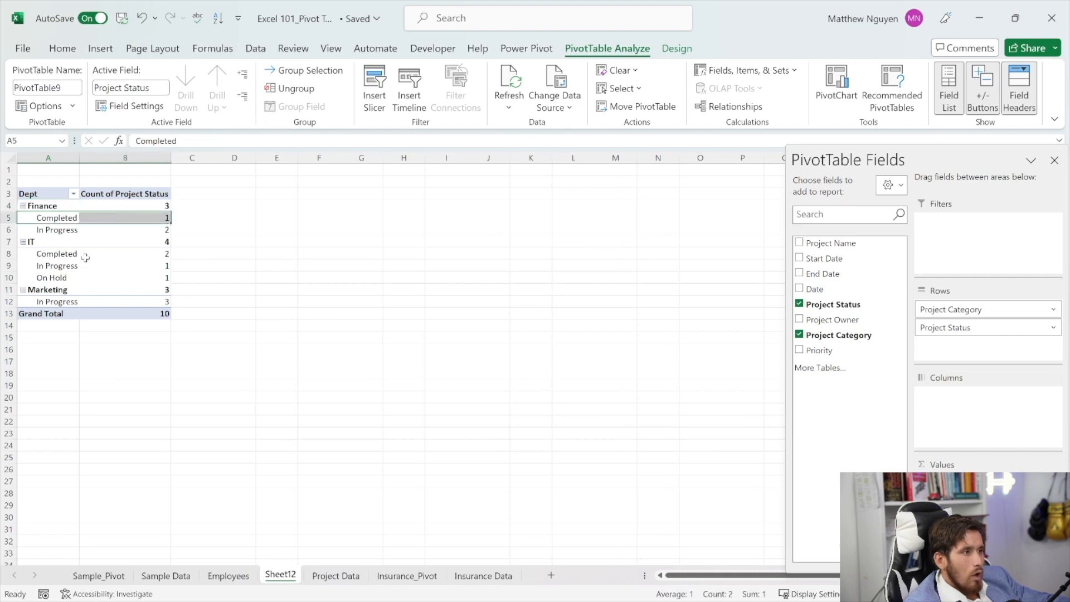
# Step: Examine the Completed and In Progress project counts under Finance, IT and Marketing in the PivotTable
pyautogui.moveTo(86, 256); pyautogui.dragTo(115, 261)
pyautogui.click(91, 290)
pyautogui.click(58, 265)
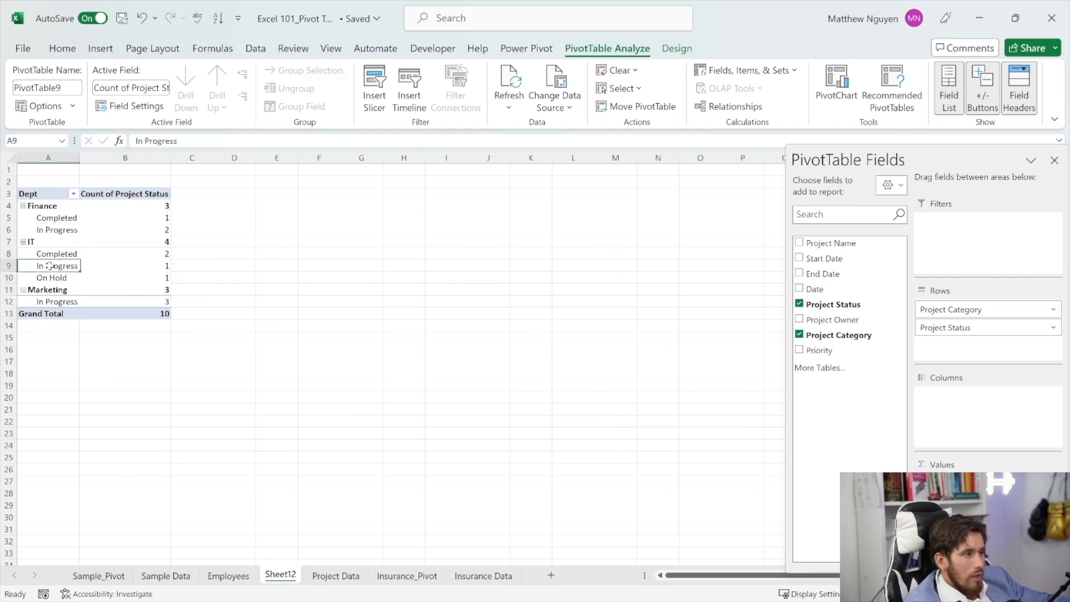
pyautogui.click(60, 301)
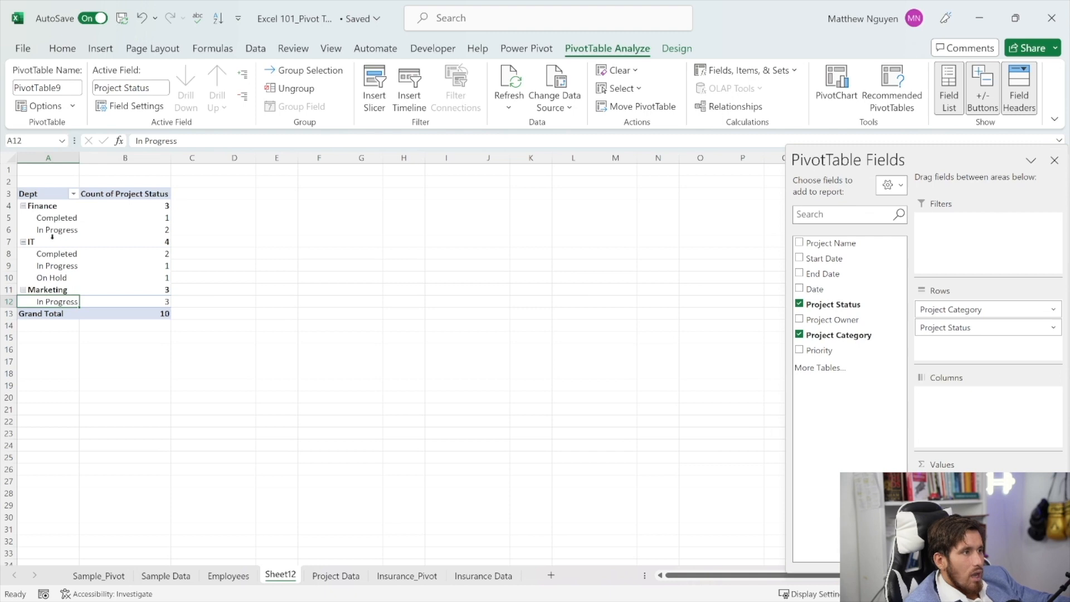
pyautogui.moveTo(60, 218); pyautogui.dragTo(107, 217)
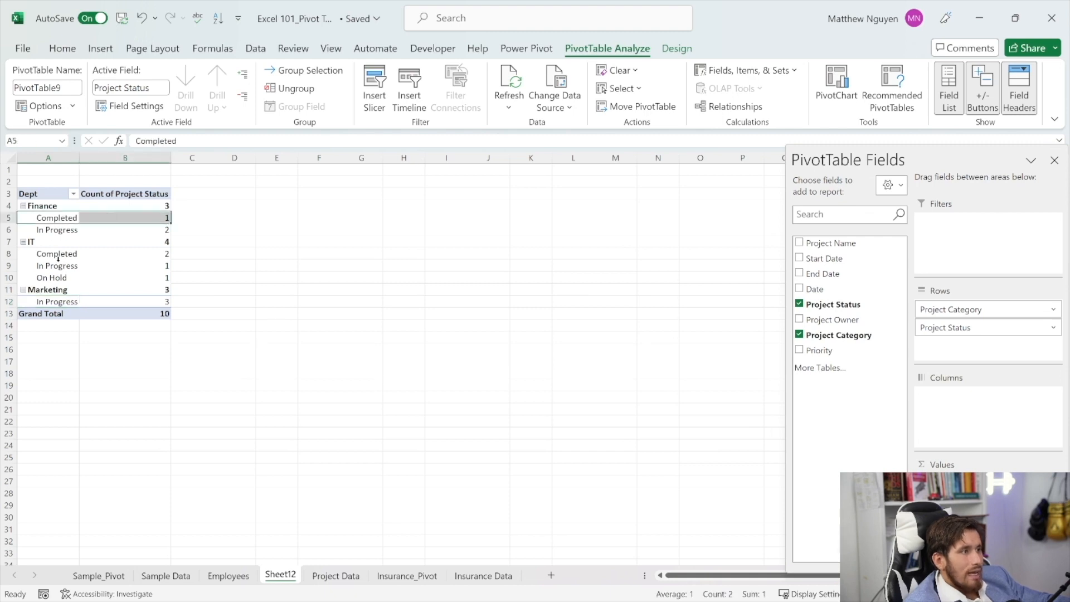
pyautogui.moveTo(61, 254); pyautogui.dragTo(111, 256)
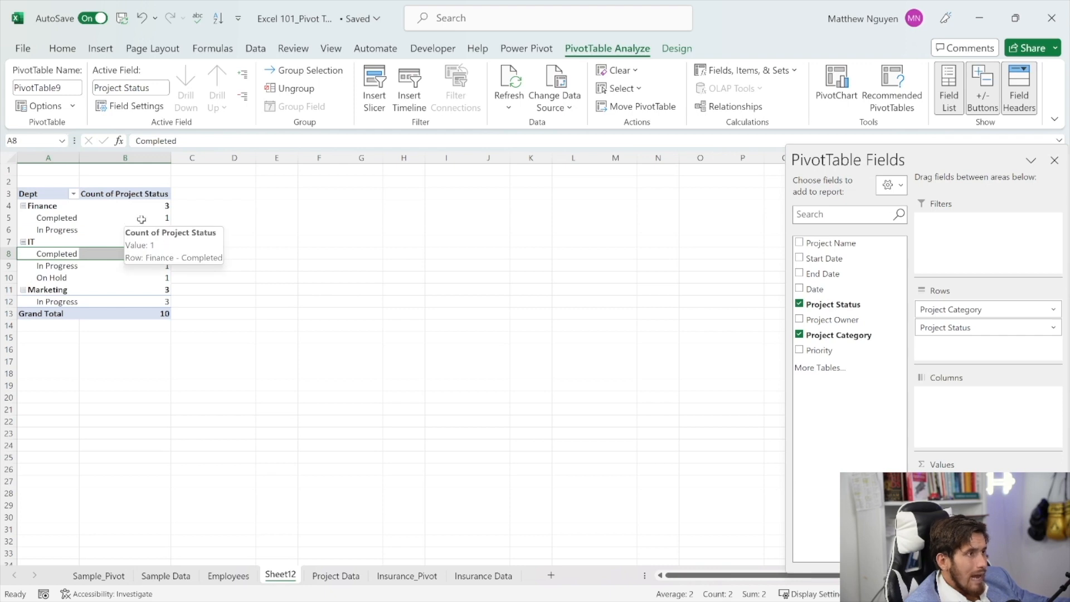
# Step: Undo the field placements and header rename to return the project PivotTable to an empty layout
pyautogui.hotkey('ctrl', 'z')
pyautogui.hotkey('ctrl', 'z')
pyautogui.hotkey('ctrl', 'z')
pyautogui.click(800, 335)
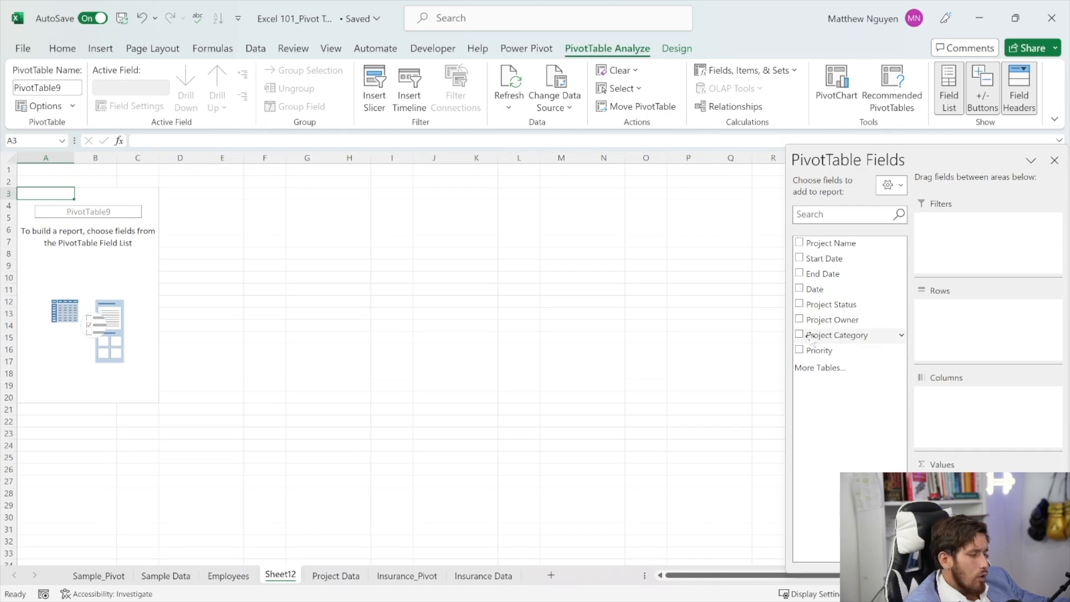
# Step: Add Project Category to the PivotTable rows and rename the row label header to "Dept"
pyautogui.click(839, 335)
pyautogui.moveTo(179, 141); pyautogui.dragTo(114, 166)
pyautogui.write('Dep')
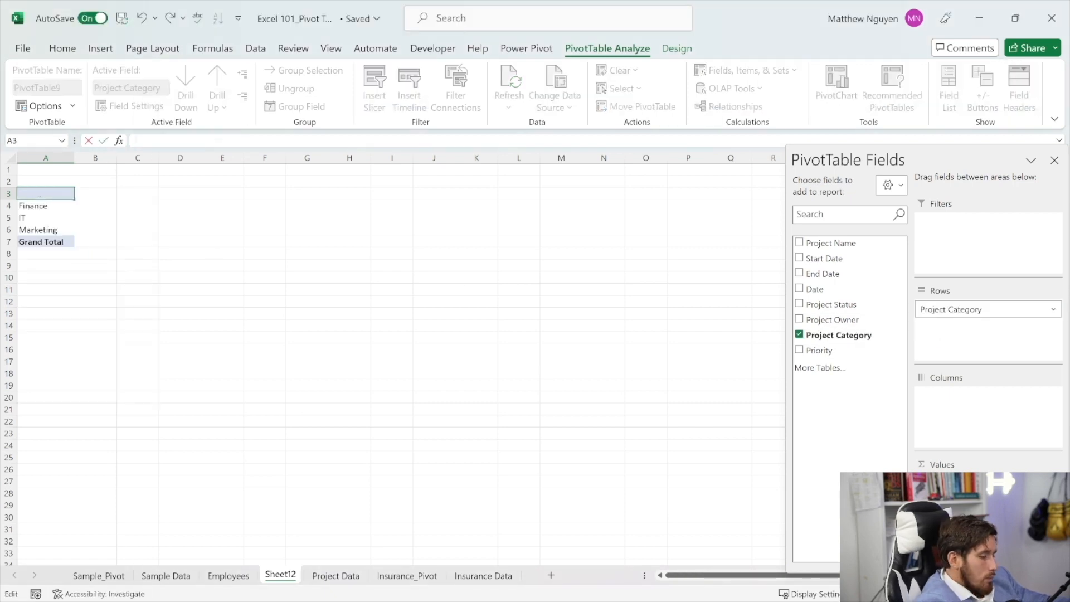
pyautogui.write('t')
pyautogui.press('Return')
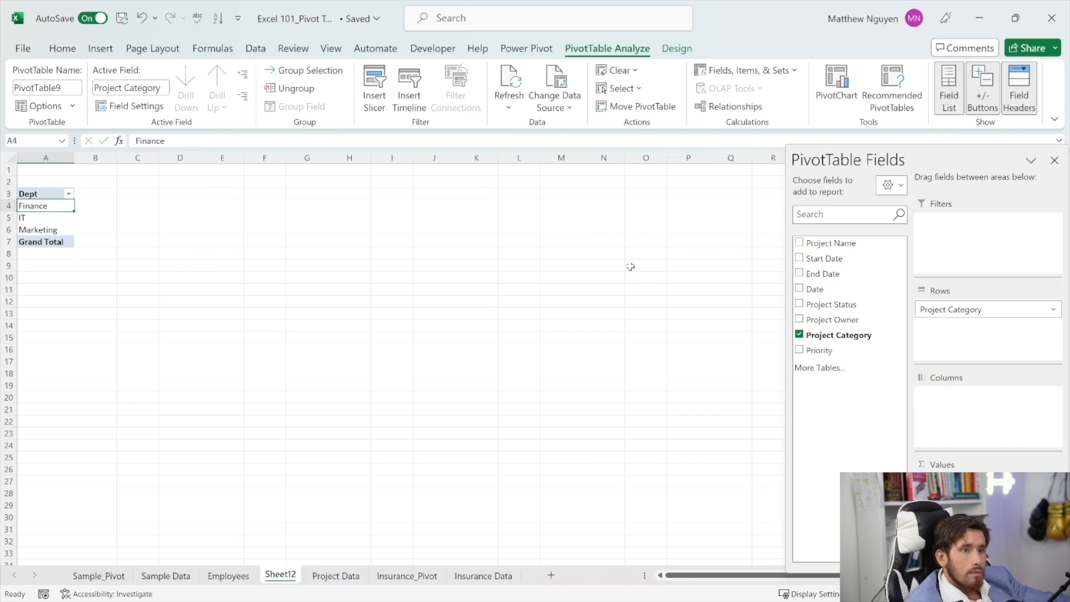
# Step: Nest Project Name beneath Project Category in the rows and add a Project Status report filter that excludes Completed
pyautogui.click(825, 243)
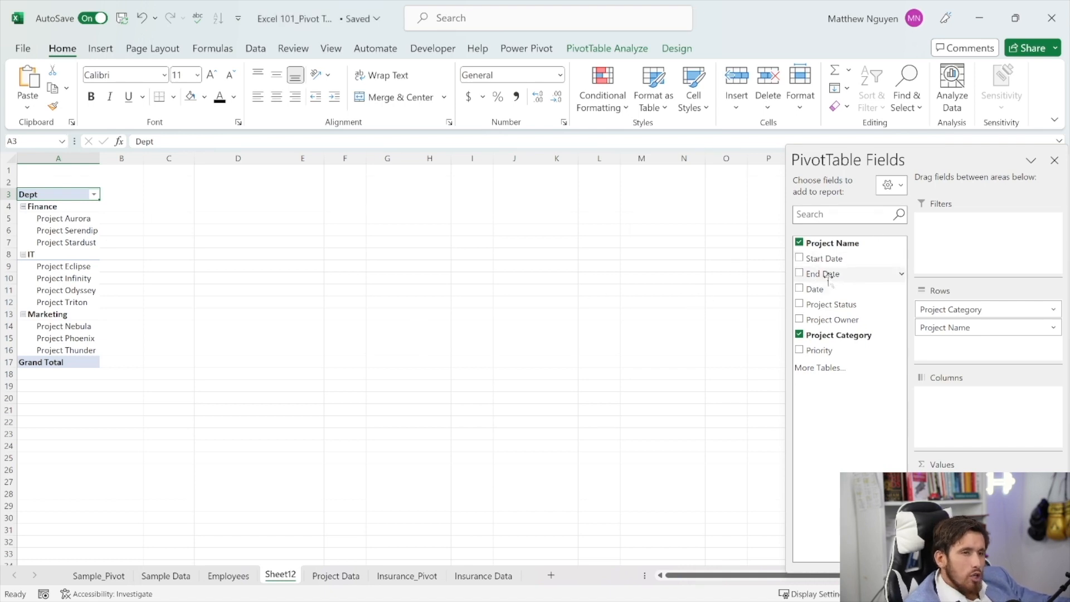
pyautogui.moveTo(817, 304); pyautogui.dragTo(942, 234)
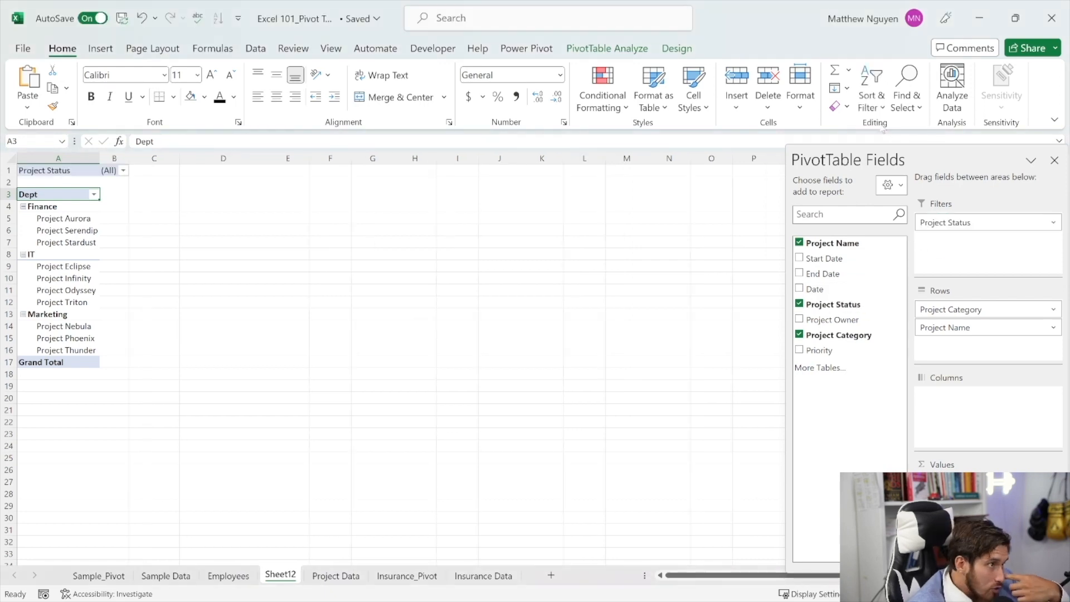
pyautogui.click(123, 170)
pyautogui.click(9, 363)
pyautogui.click(15, 221)
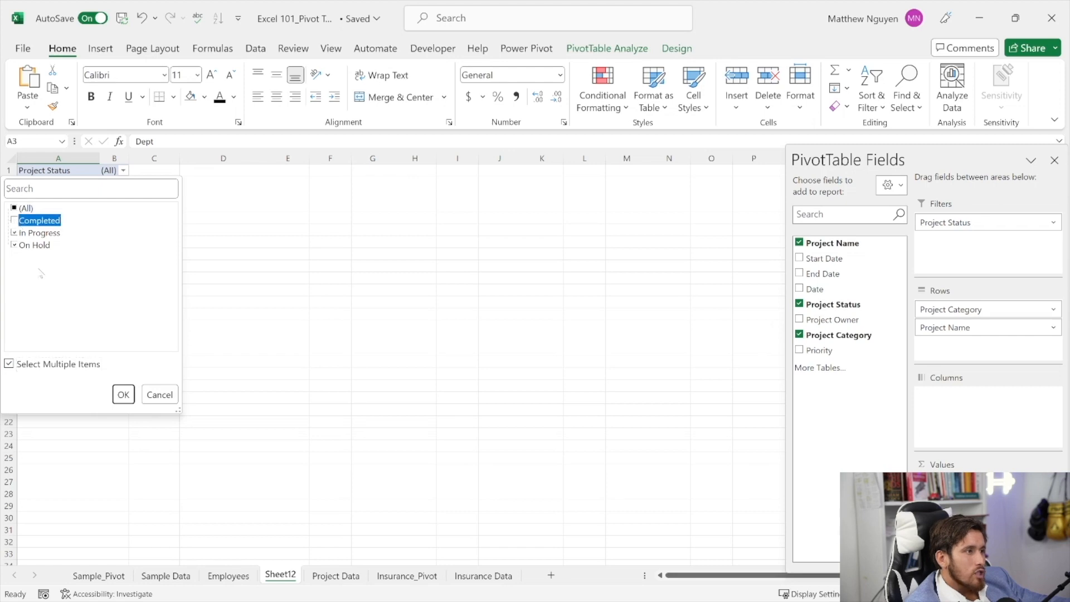
pyautogui.click(123, 394)
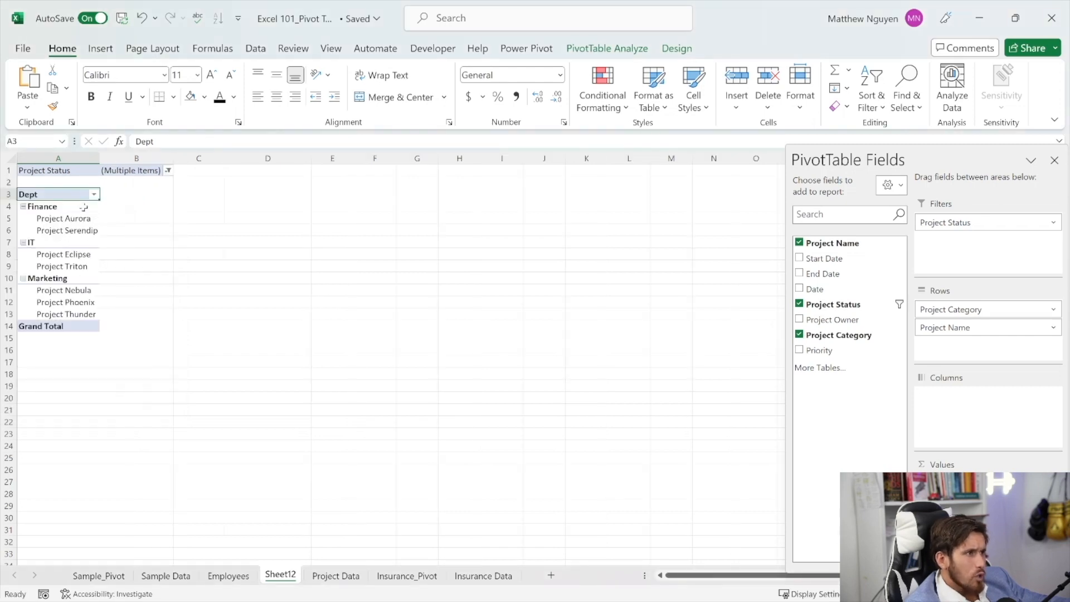
# Step: Add the End Date and Date fields to the PivotTable values
pyautogui.moveTo(73, 195); pyautogui.dragTo(86, 323)
pyautogui.click(717, 273)
pyautogui.click(64, 192)
pyautogui.moveTo(825, 275); pyautogui.dragTo(947, 479)
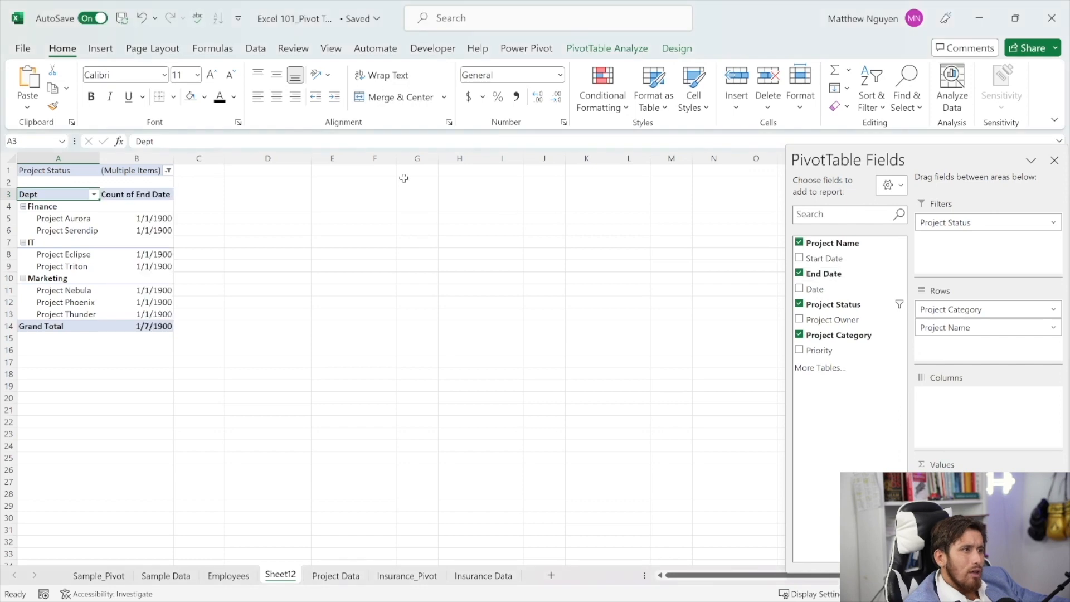
pyautogui.moveTo(827, 293); pyautogui.dragTo(955, 469)
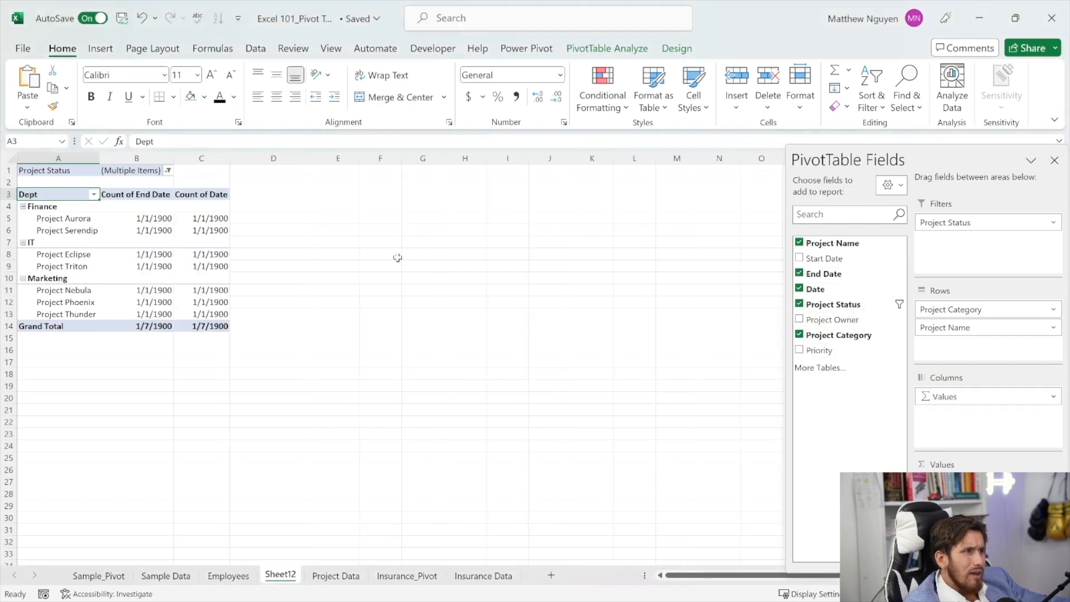
# Step: Change the End Date value field to summarize by Sum instead of Count
pyautogui.click(147, 190)
pyautogui.keyDown('shift'); pyautogui.click(183, 195); pyautogui.keyUp('shift')
pyautogui.rightClick(184, 195)
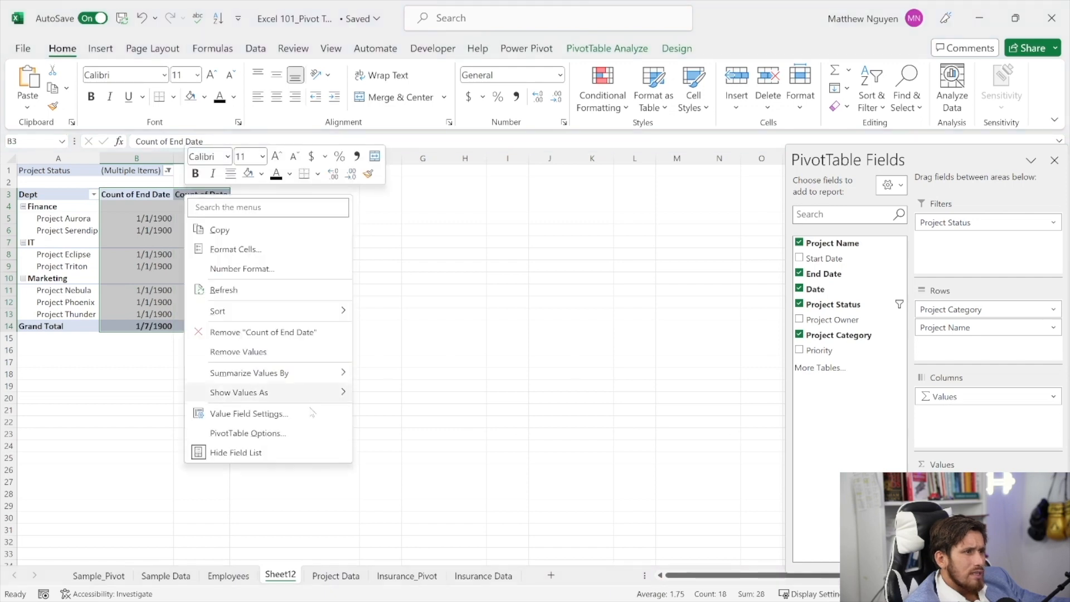
pyautogui.click(306, 414)
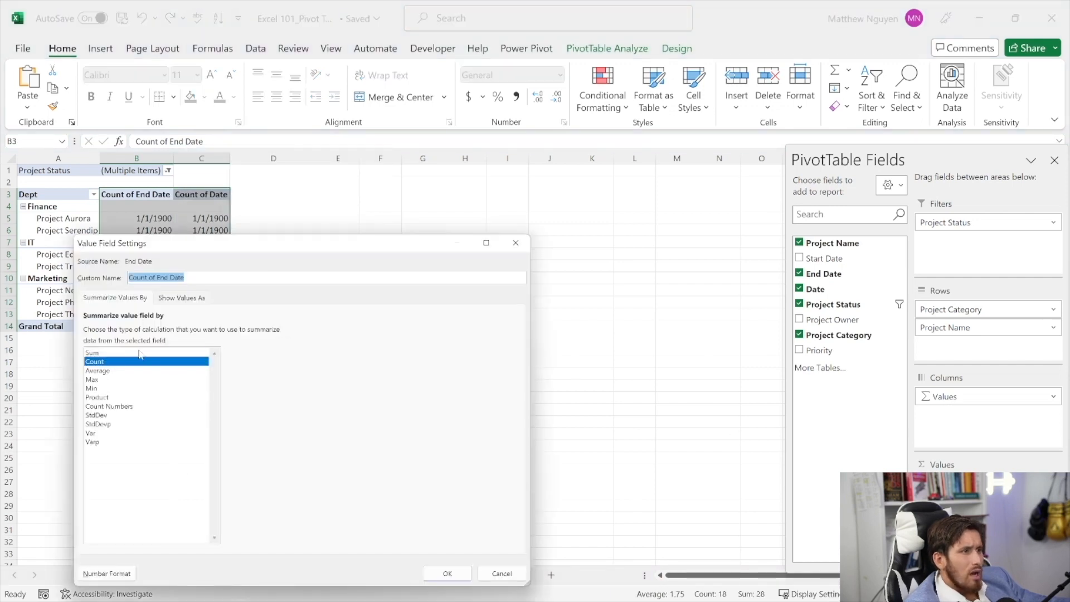
pyautogui.click(139, 352)
pyautogui.click(447, 574)
# Step: Set the Date value field to summarize by Sum
pyautogui.moveTo(196, 197); pyautogui.dragTo(214, 326)
pyautogui.rightClick(215, 326)
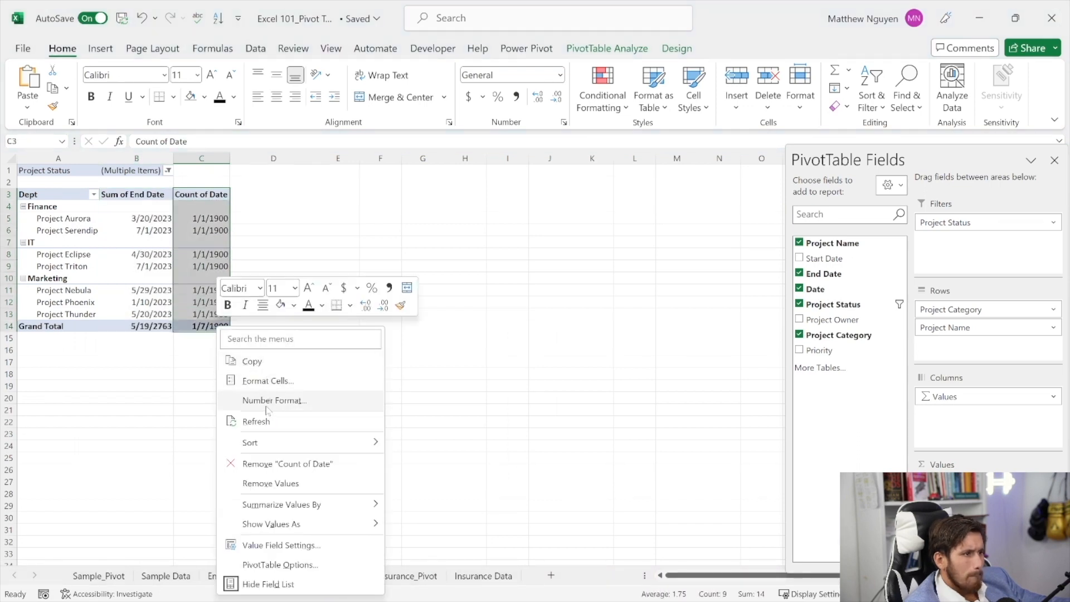
pyautogui.click(273, 545)
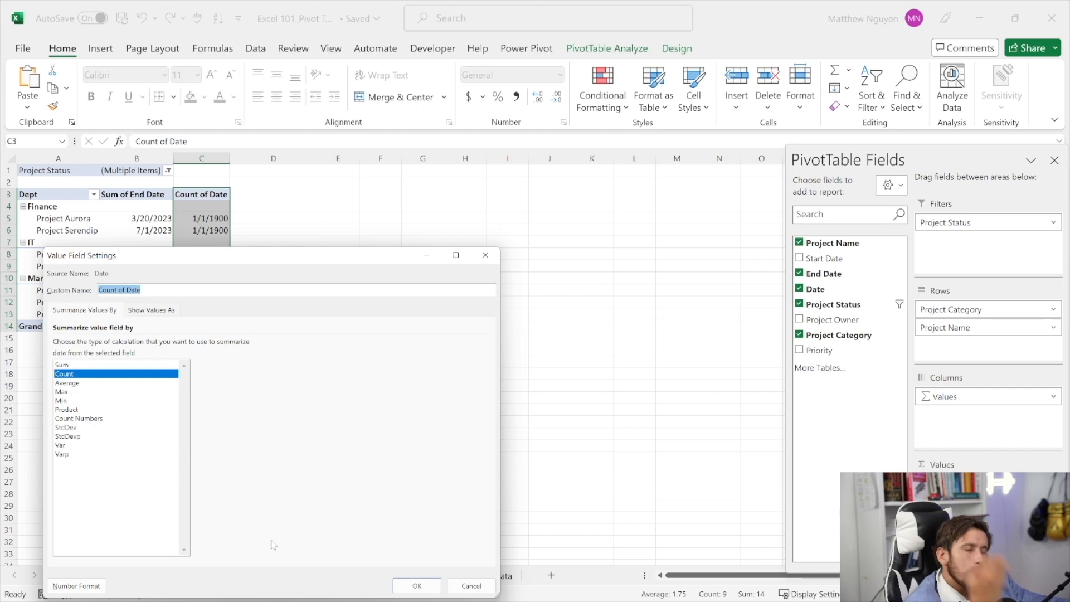
pyautogui.click(126, 365)
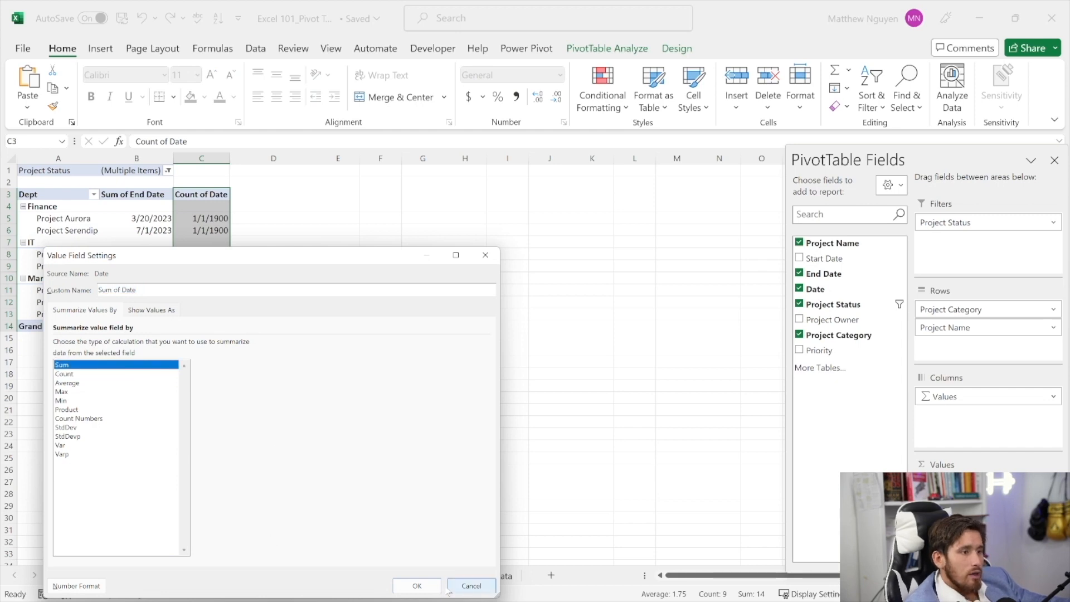
pyautogui.click(417, 586)
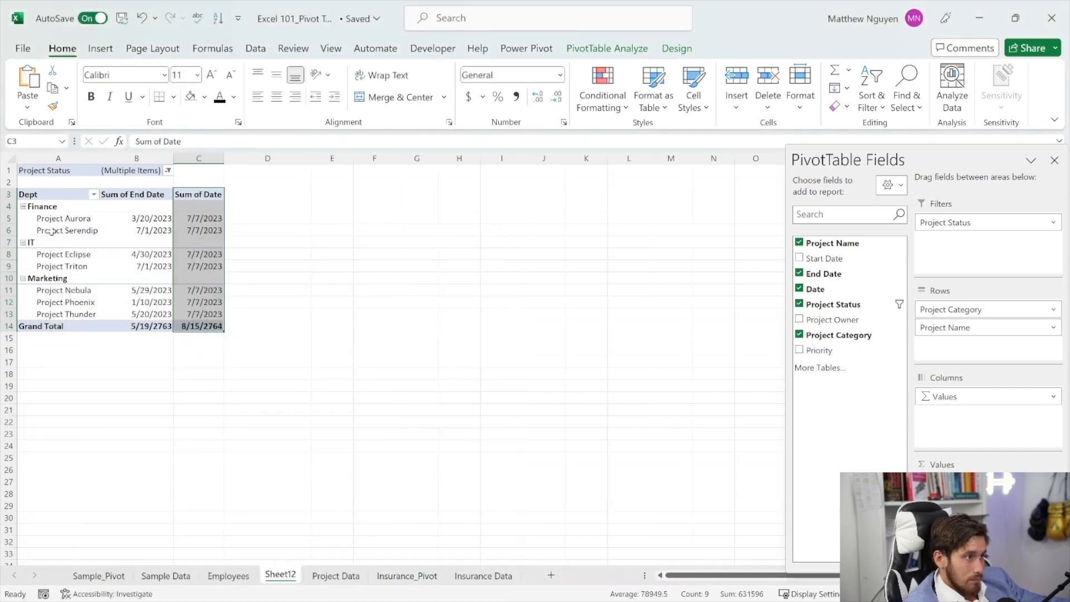
# Step: Turn off the subtotal for the Project Name field
pyautogui.click(59, 211)
pyautogui.moveTo(68, 326); pyautogui.dragTo(136, 326)
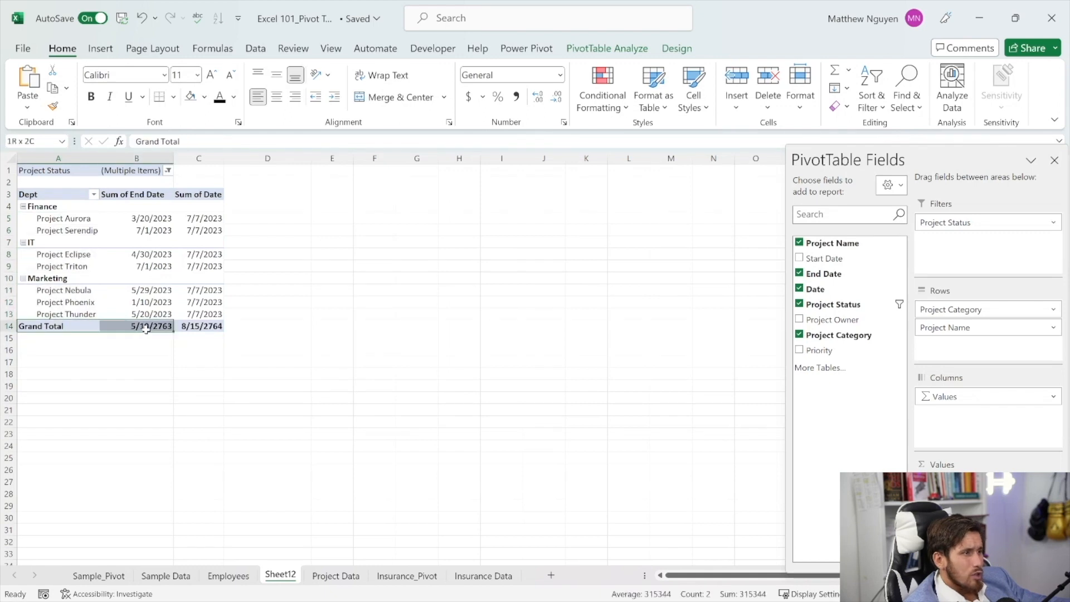
pyautogui.rightClick(142, 328)
pyautogui.rightClick(92, 315)
pyautogui.click(91, 305)
pyautogui.rightClick(90, 304)
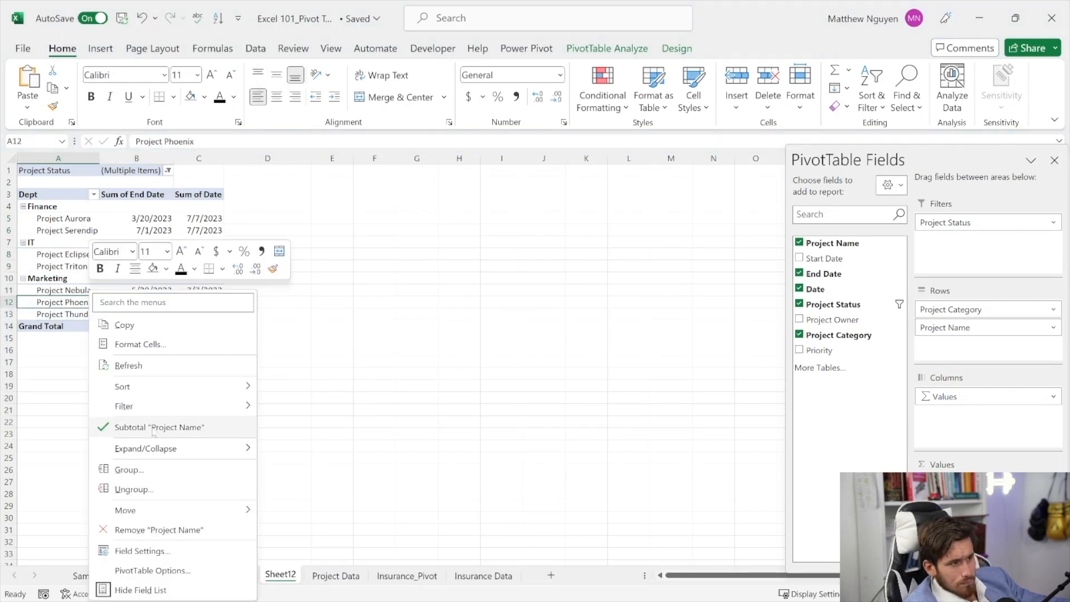
pyautogui.click(152, 428)
# Step: Remove the grand total row from the PivotTable
pyautogui.click(68, 328)
pyautogui.rightClick(72, 331)
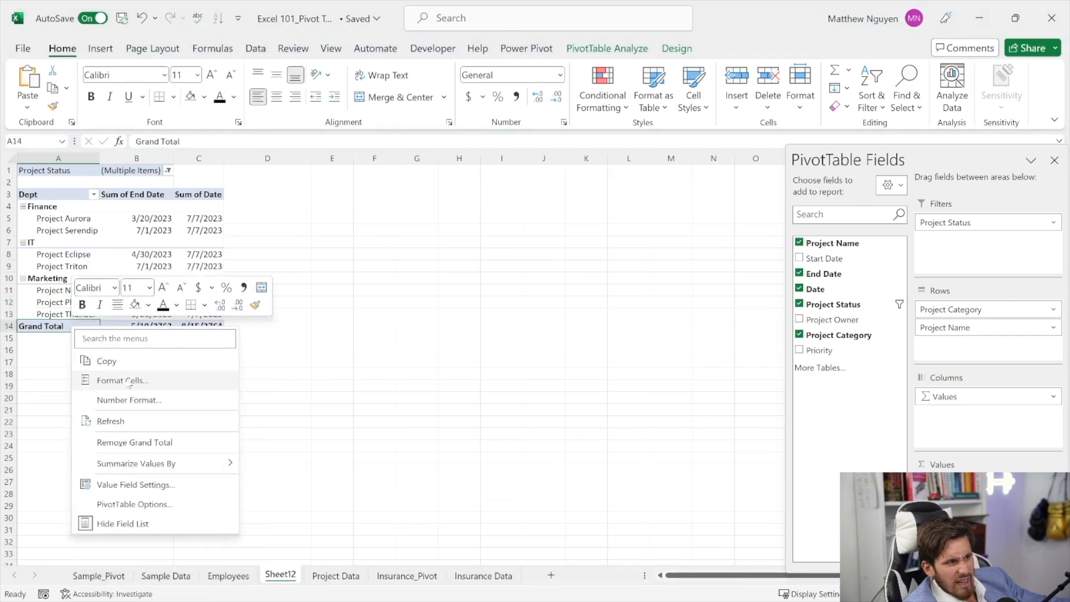
pyautogui.click(136, 440)
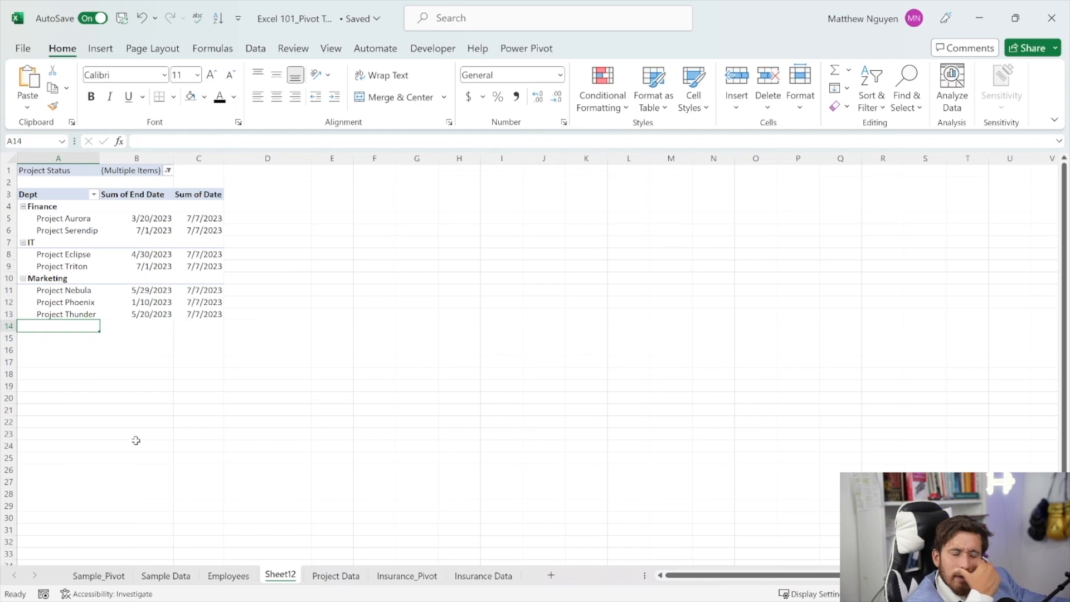
# Step: Rename the "Sum of End Date" column header to "End Date"
pyautogui.moveTo(61, 195); pyautogui.dragTo(195, 316)
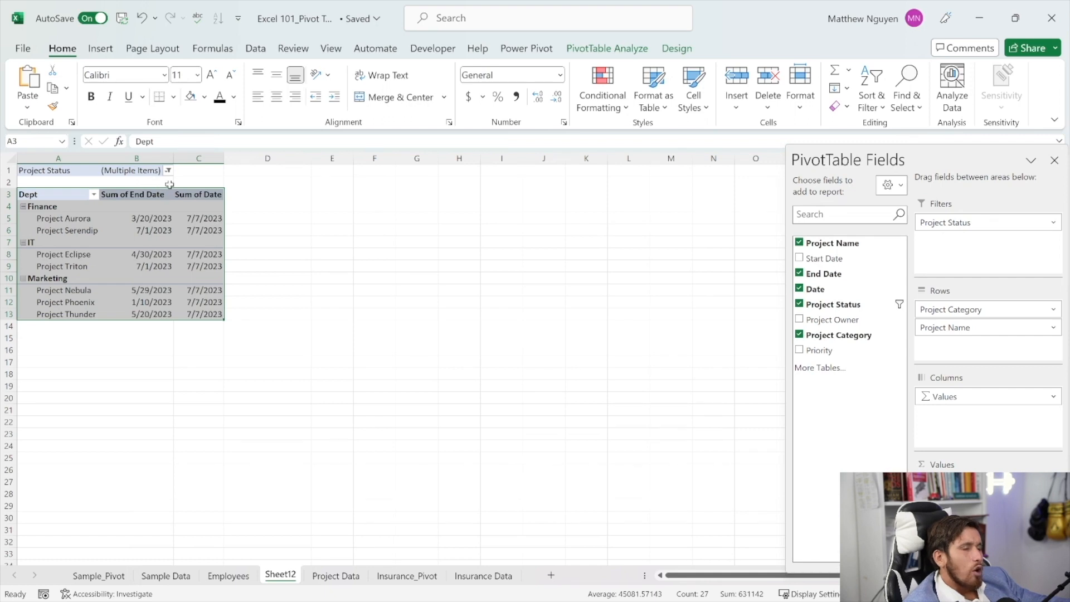
pyautogui.click(150, 195)
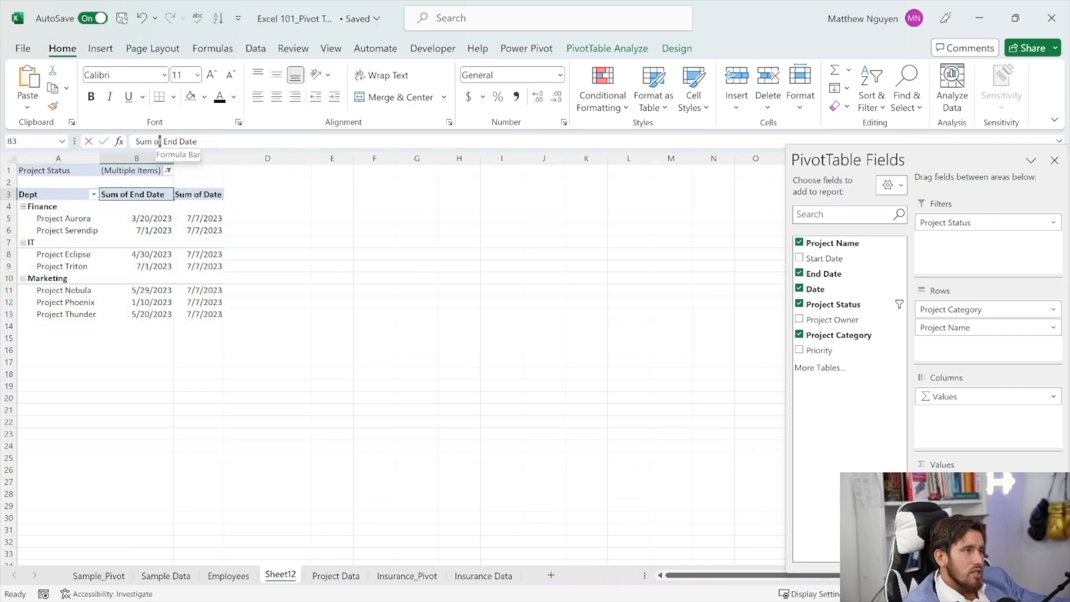
pyautogui.moveTo(160, 141); pyautogui.dragTo(135, 141)
pyautogui.press('BackSpace')
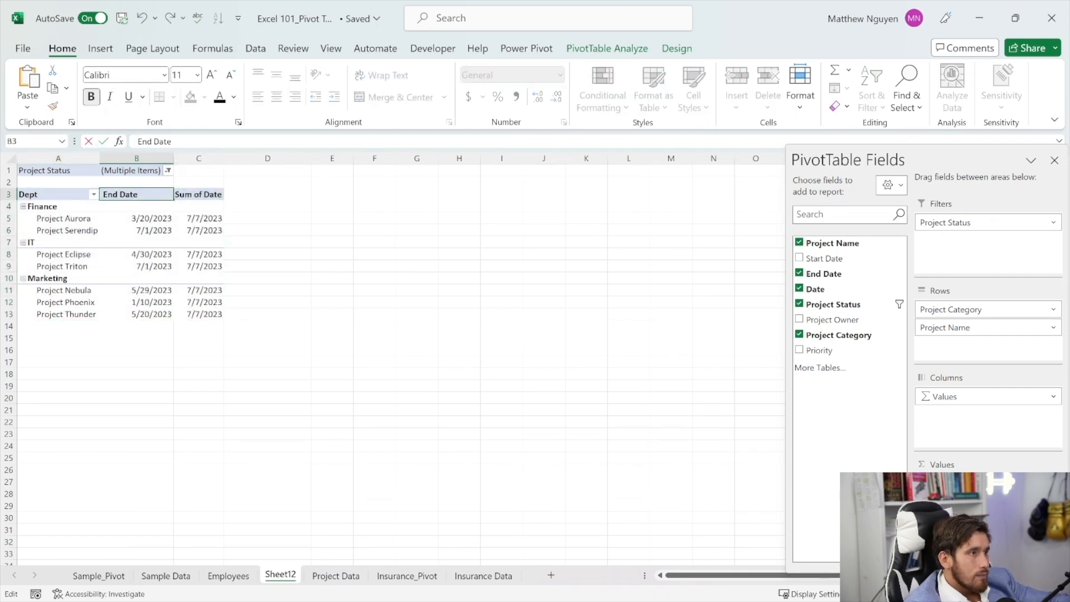
pyautogui.press('Delete')
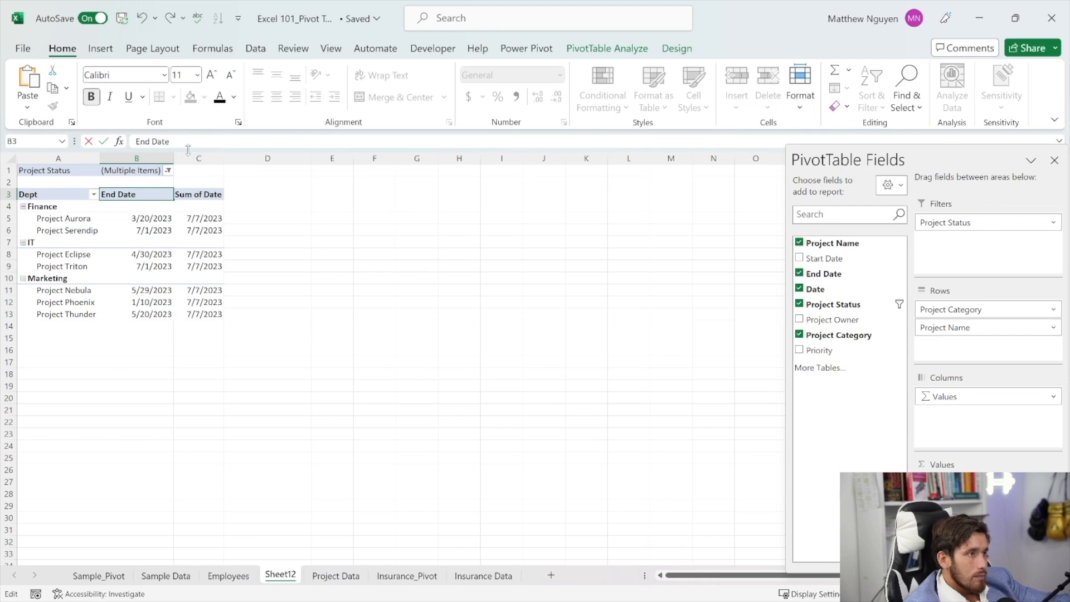
pyautogui.press('Tab')
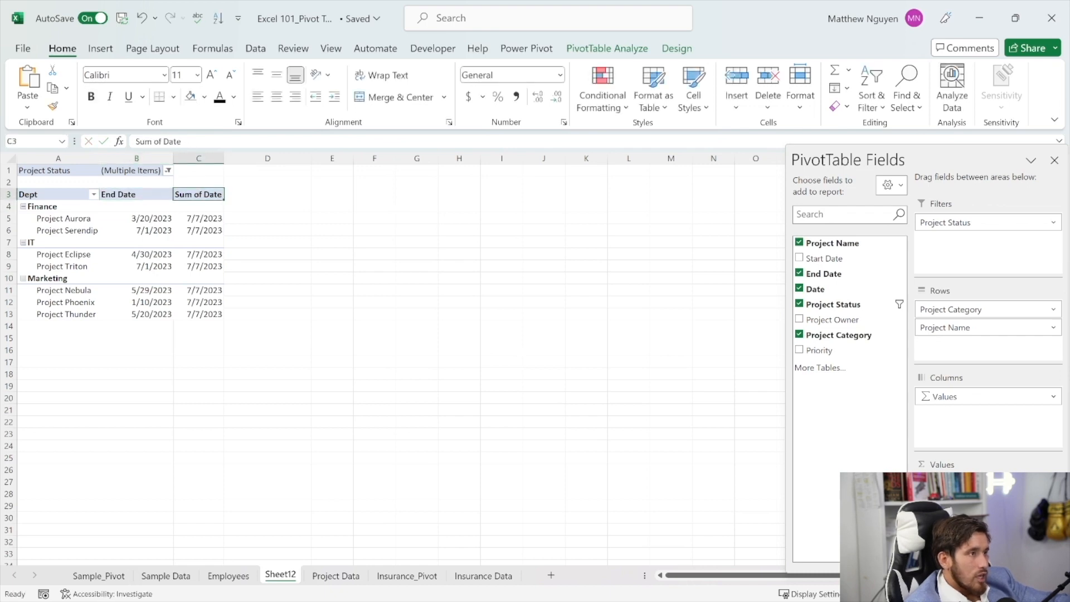
# Step: Rename the "Sum of Date" column header to "Todays Date"
pyautogui.moveTo(164, 141); pyautogui.dragTo(135, 141)
pyautogui.write('T')
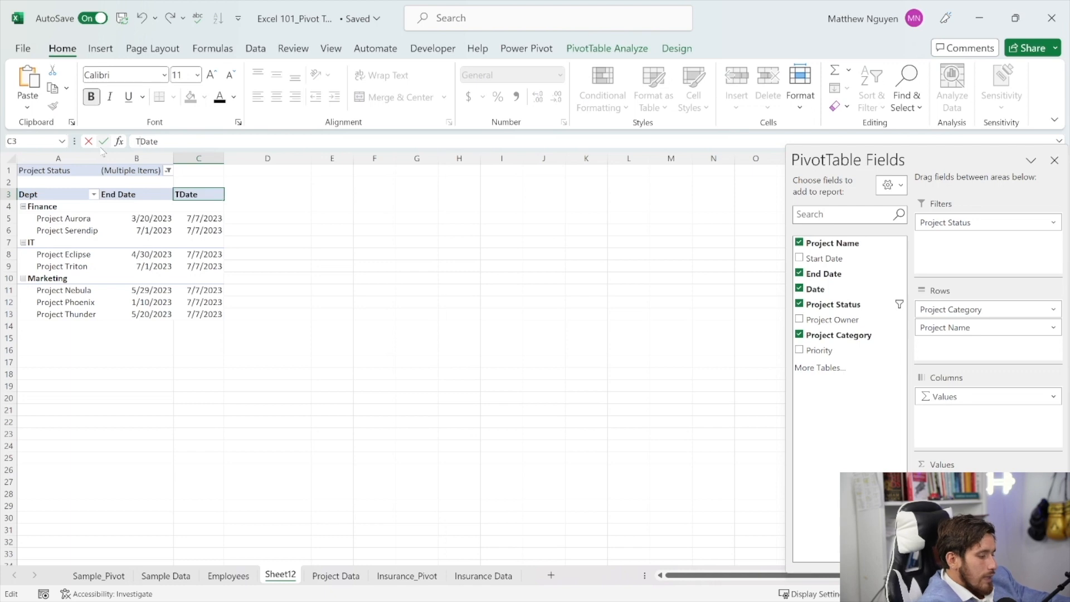
pyautogui.write('odays')
pyautogui.press('Return')
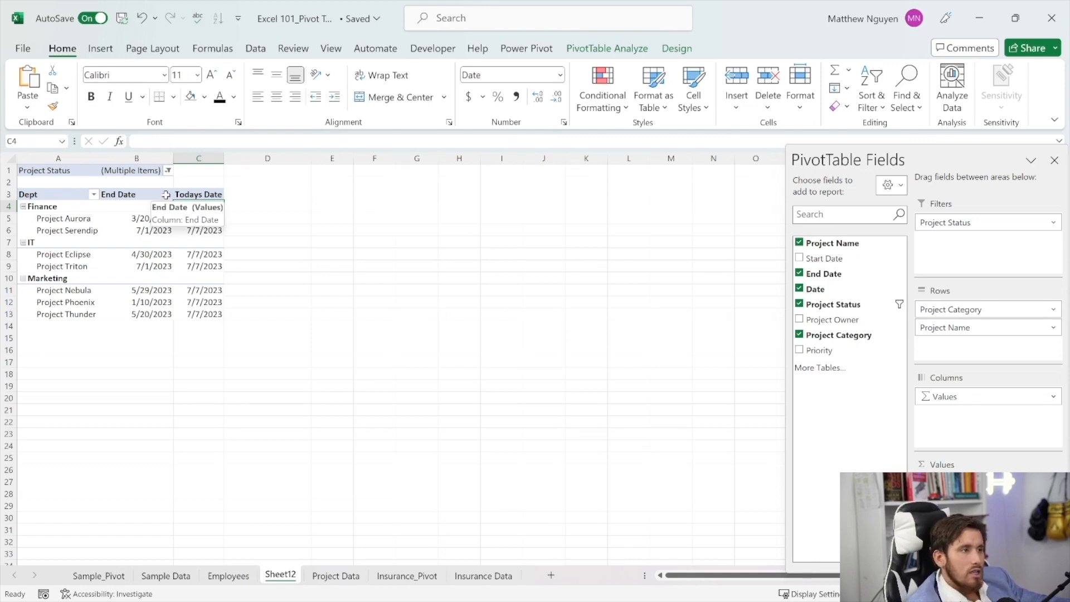
# Step: Start a calculated field for the project PivotTable and name it overduedays
pyautogui.click(155, 187)
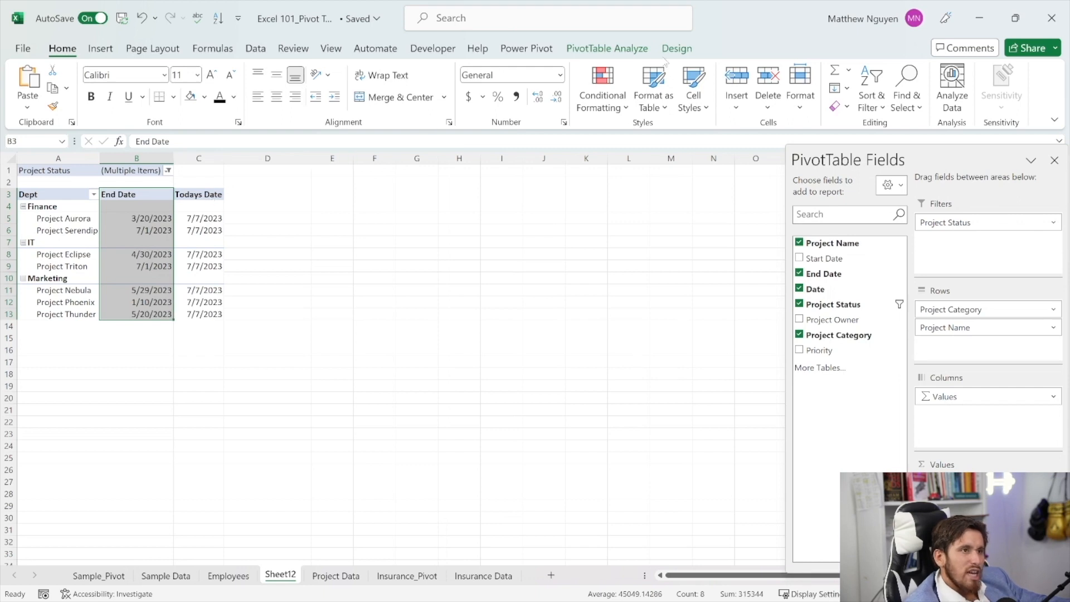
pyautogui.click(631, 49)
pyautogui.click(744, 71)
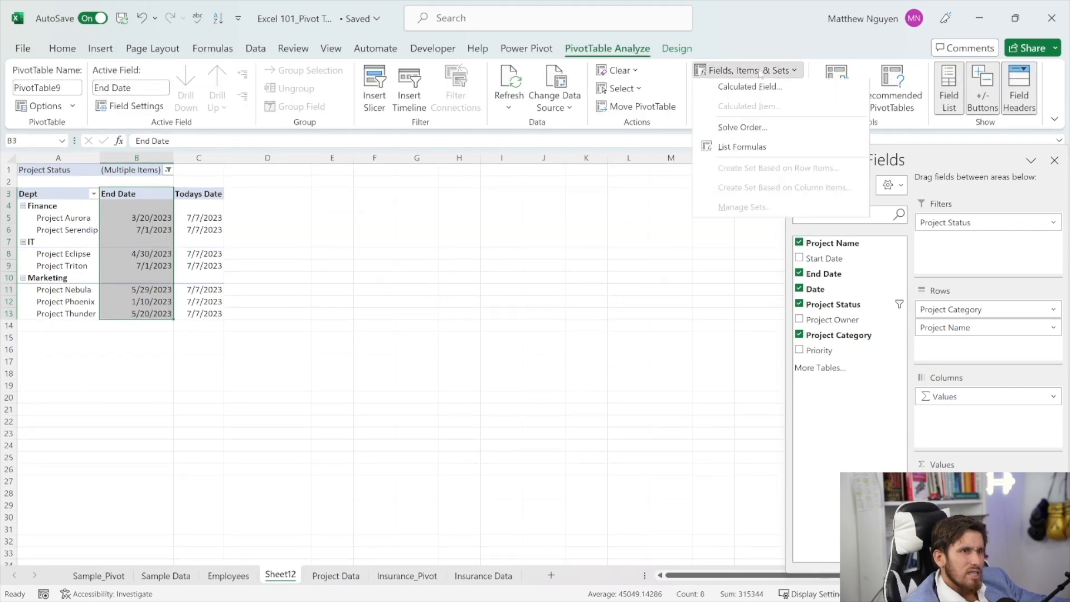
pyautogui.click(763, 89)
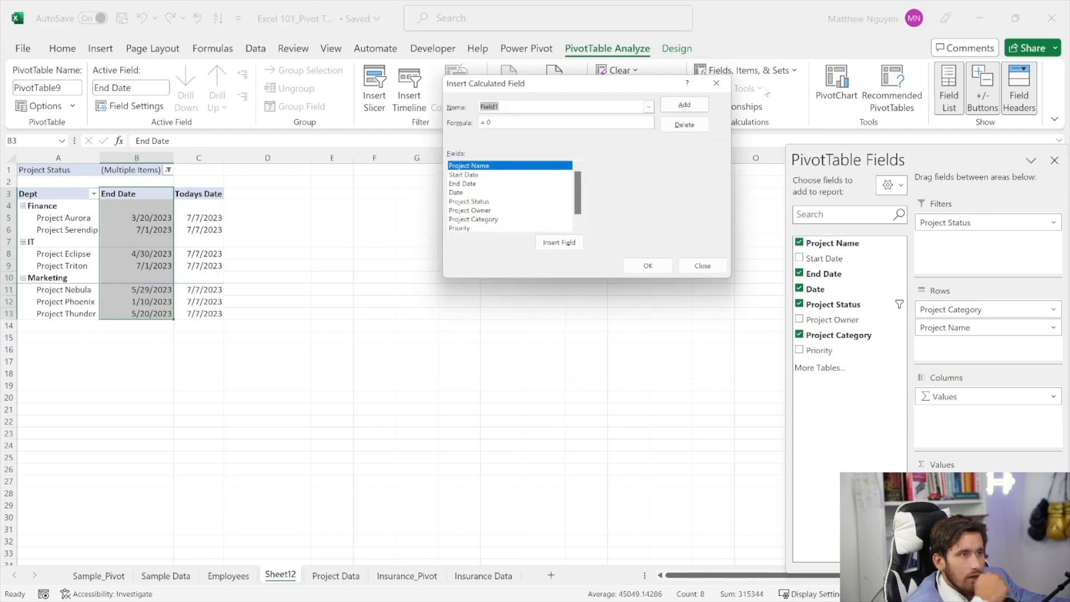
pyautogui.write('overduedays')
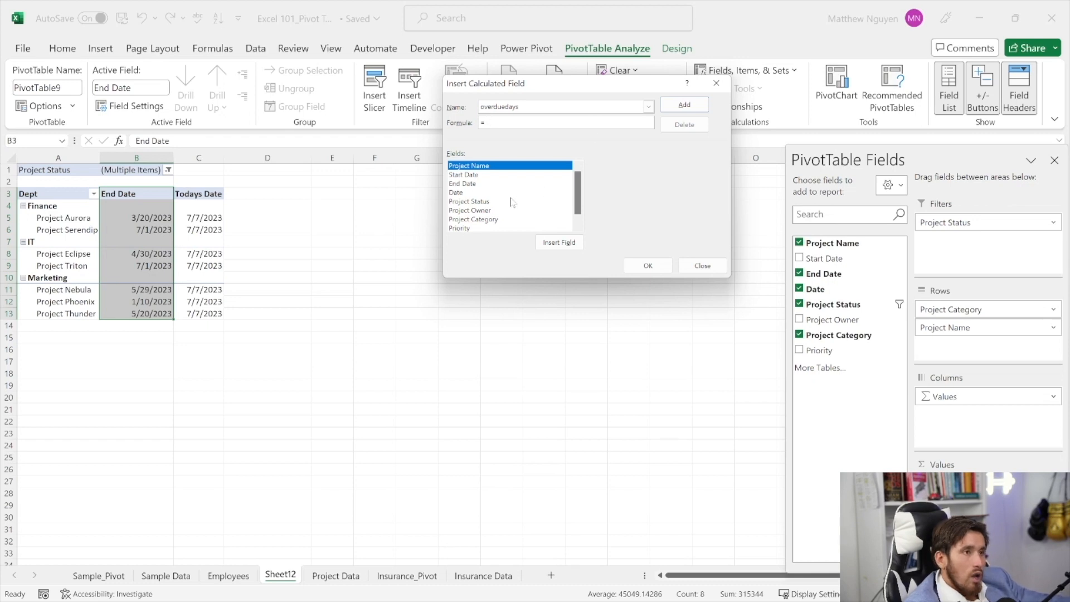
# Step: Define the overduedays formula as Date - 'End Date' and add the calculated field to the PivotTable
pyautogui.click(476, 185)
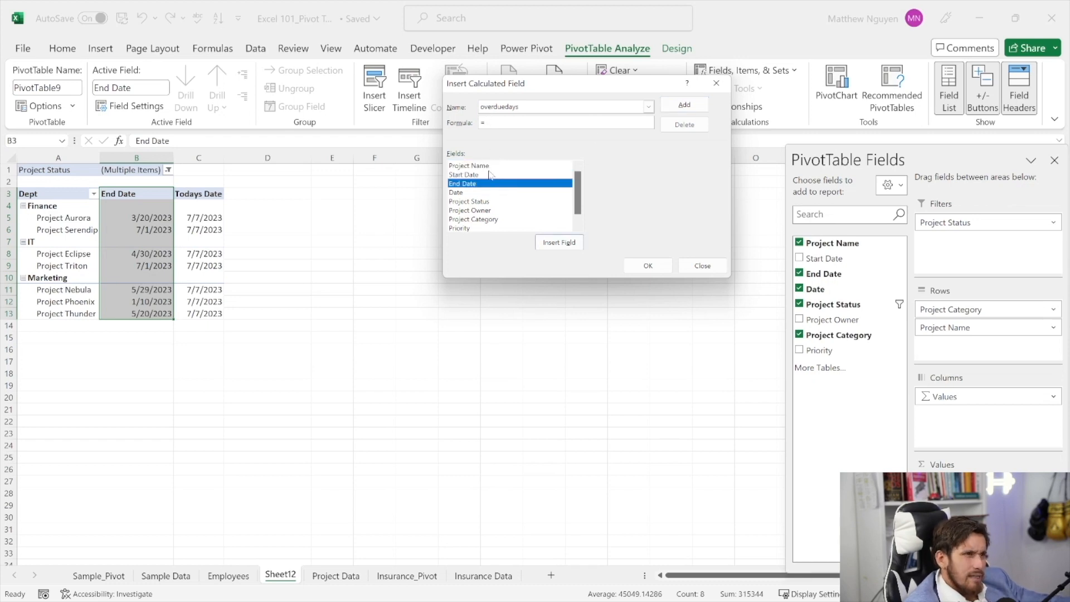
pyautogui.click(552, 244)
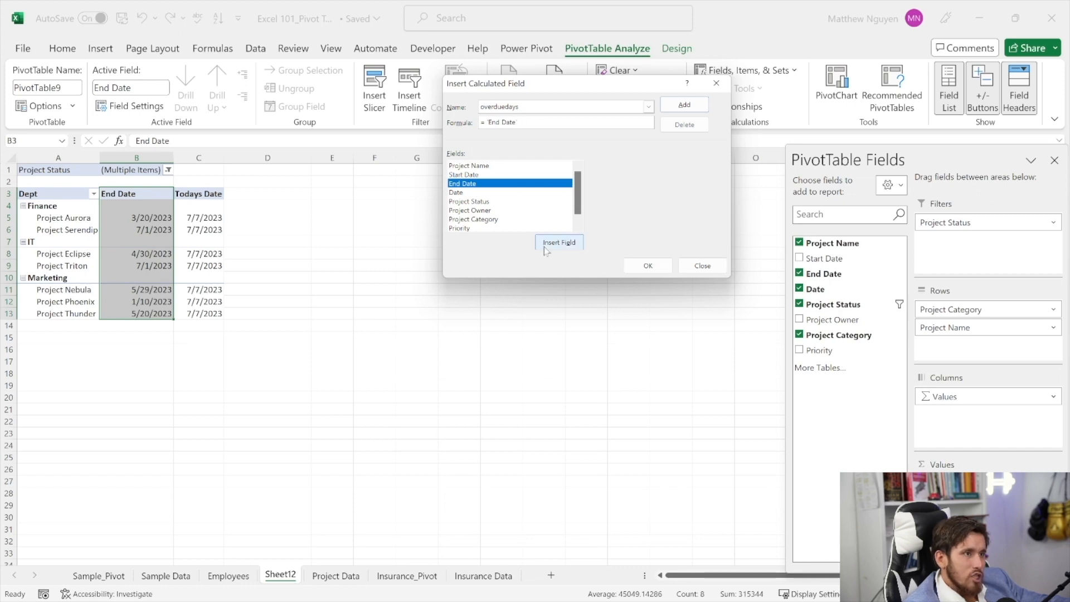
pyautogui.scroll(-1, 489, 209)
pyautogui.click(481, 184)
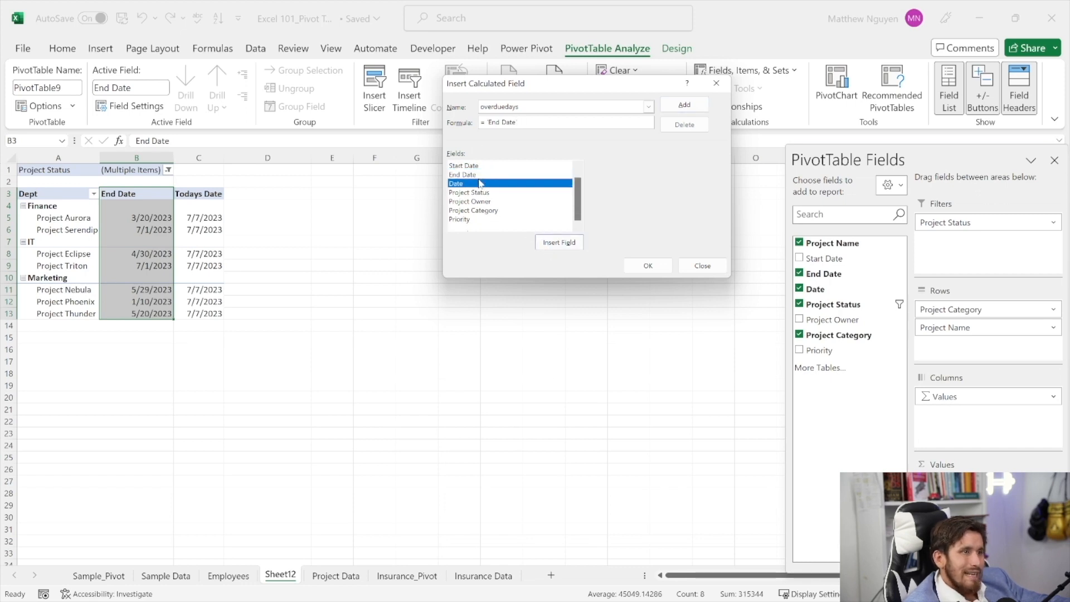
pyautogui.click(555, 242)
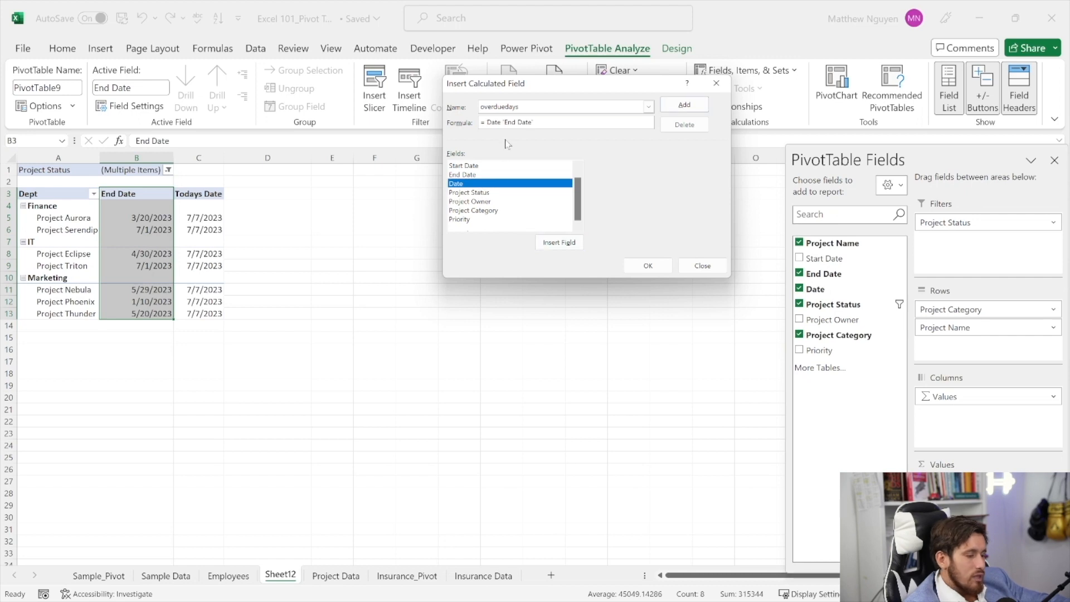
pyautogui.write('-')
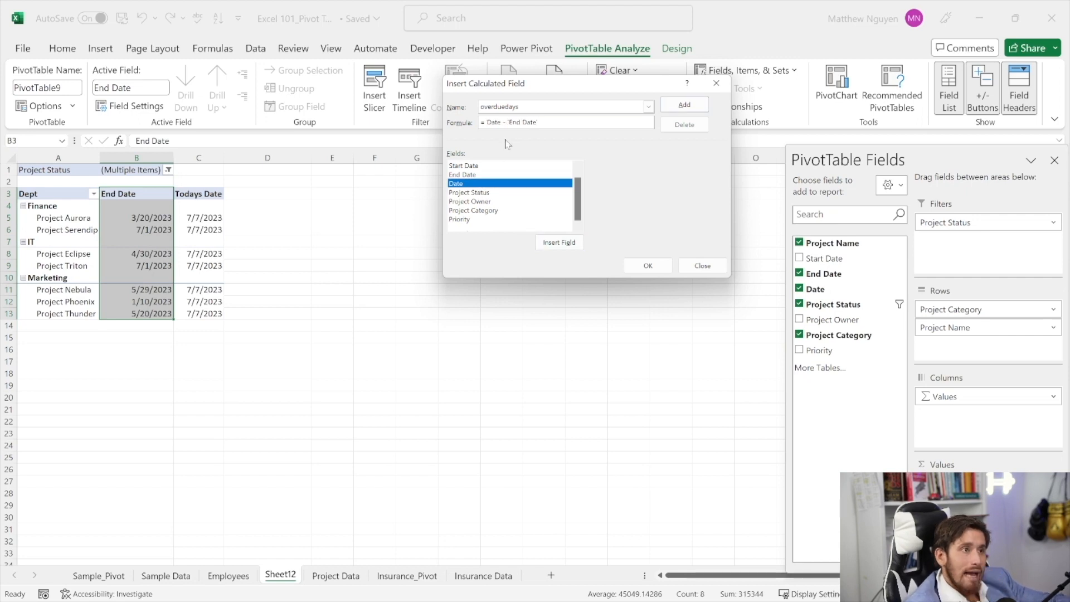
pyautogui.click(651, 268)
# Step: Format the "Sum of overduedays" column with the Number category
pyautogui.moveTo(262, 195); pyautogui.dragTo(277, 315)
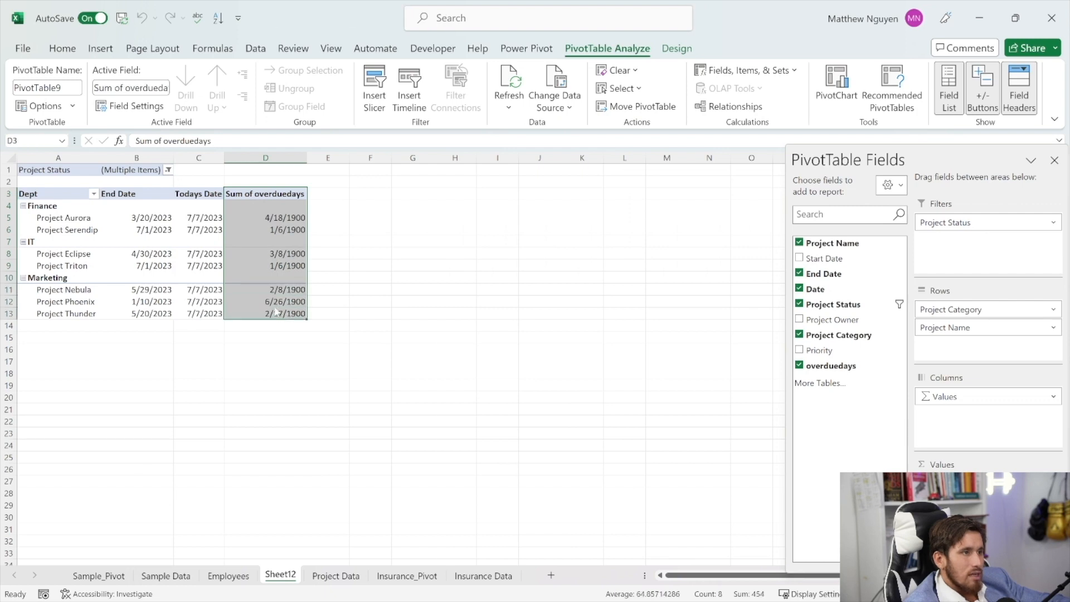
pyautogui.rightClick(277, 315)
pyautogui.click(304, 364)
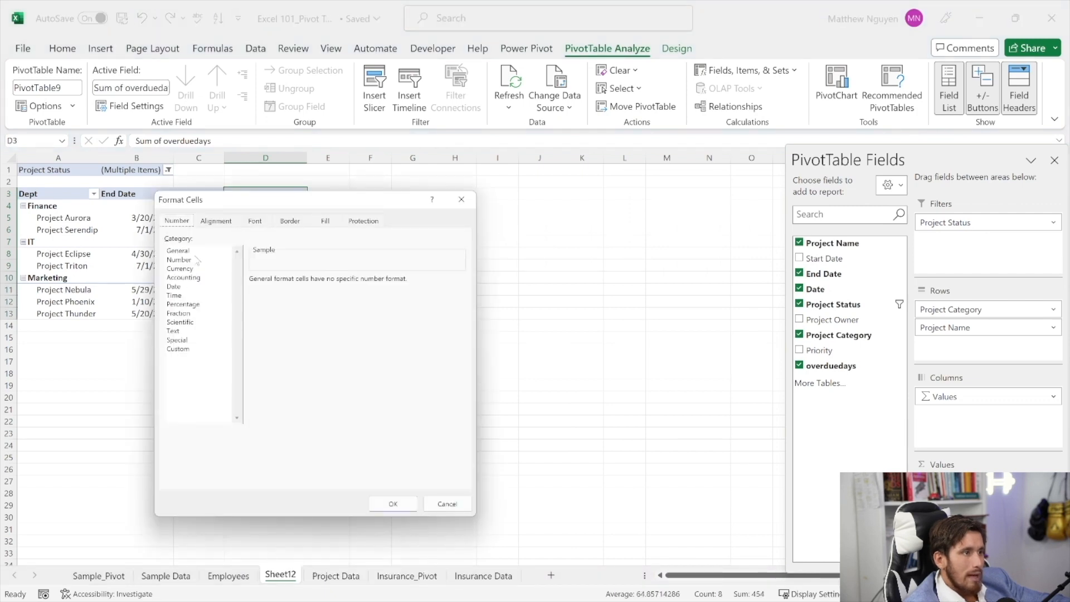
pyautogui.click(189, 260)
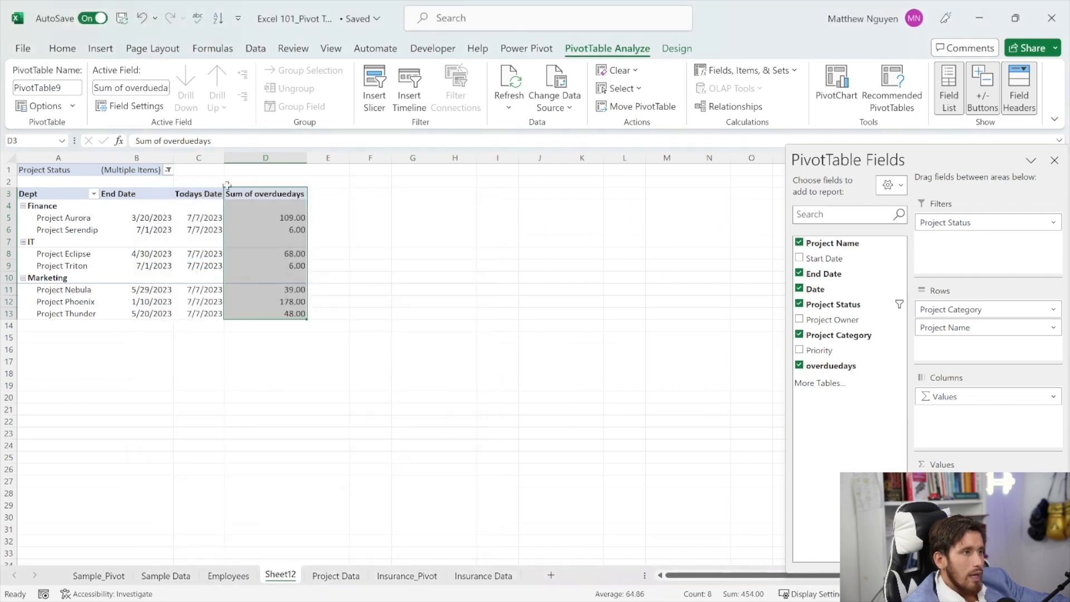
# Step: Rename the "Sum of overduedays" column header to "Overdue Days"
pyautogui.click(247, 195)
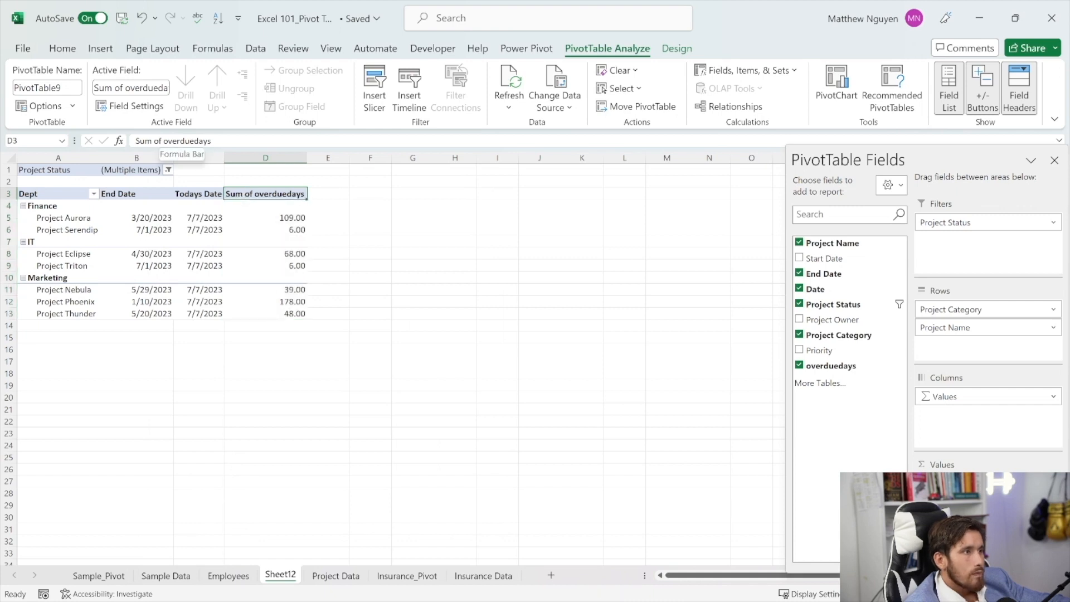
pyautogui.moveTo(168, 140); pyautogui.dragTo(135, 141)
pyautogui.press('BackSpace')
pyautogui.write('O0')
pyautogui.press('BackSpace')
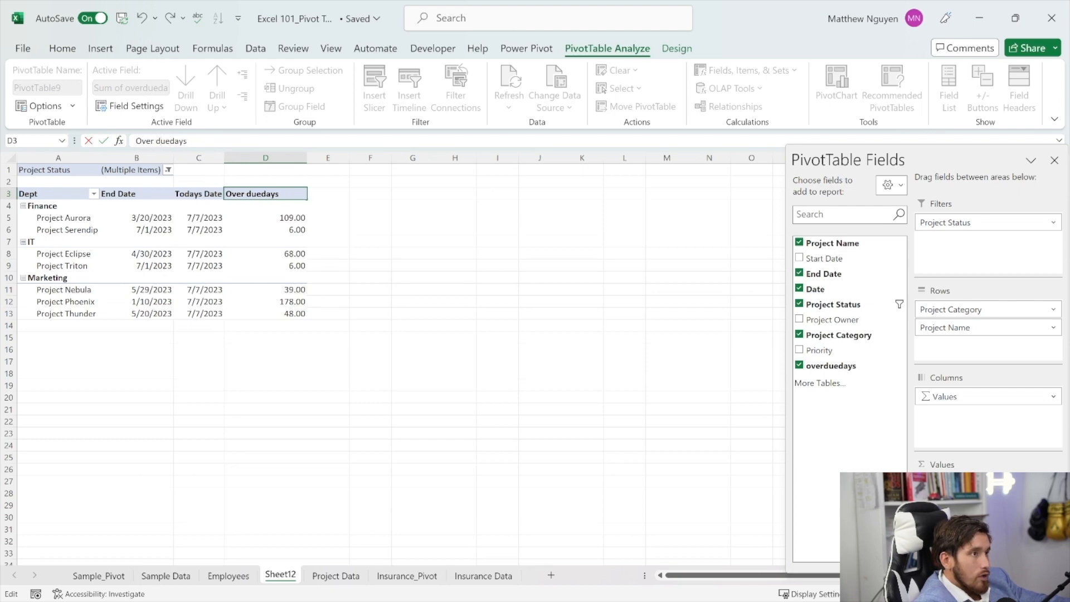
pyautogui.press('BackSpace')
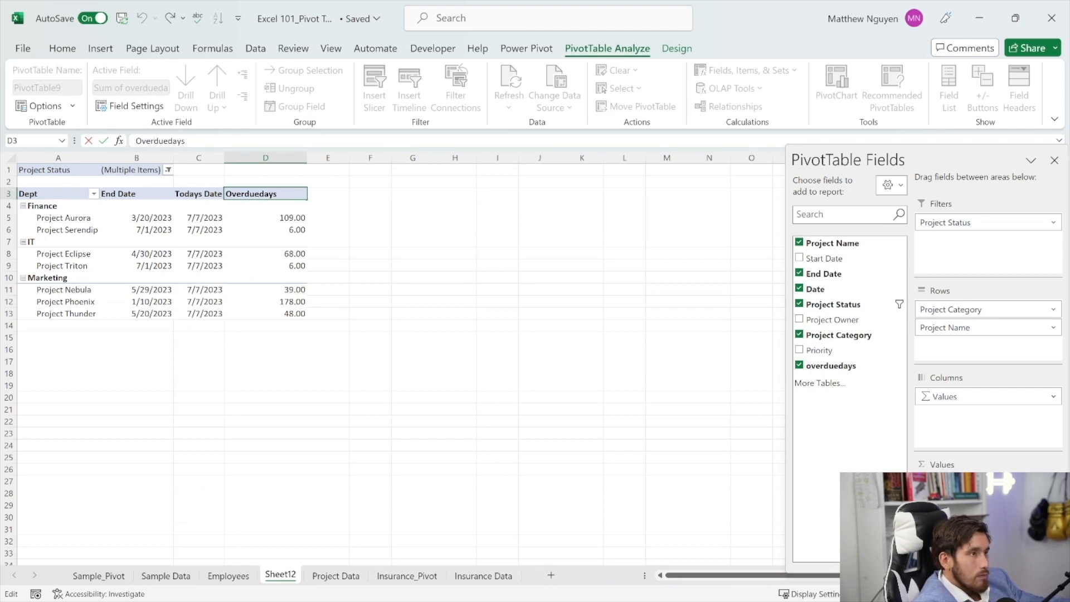
pyautogui.press('Delete')
pyautogui.write('D')
pyautogui.press('Return')
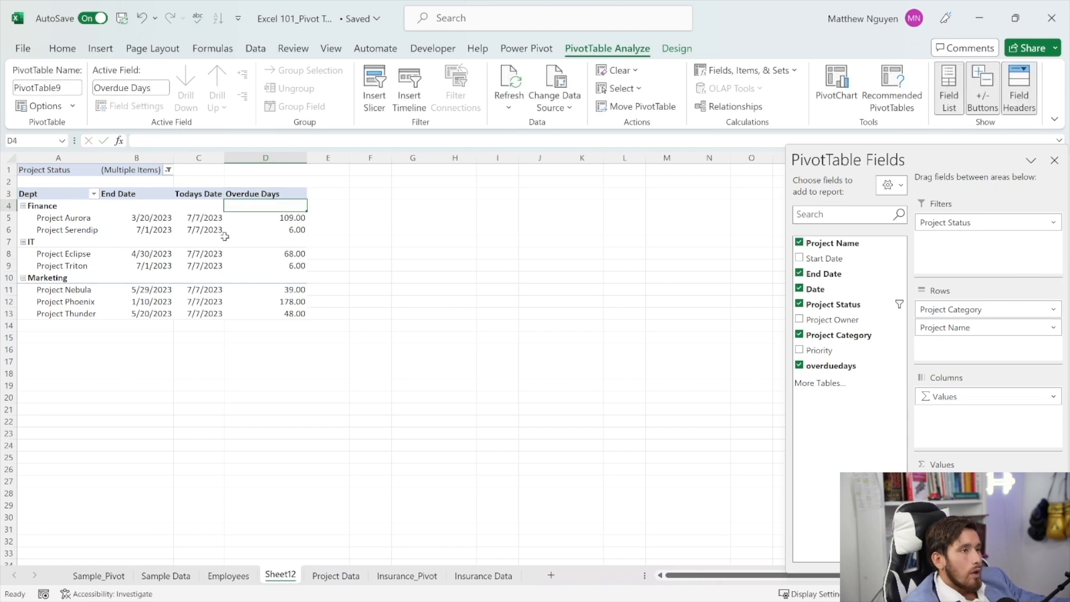
# Step: Reduce the Overdue Days values to zero decimal places
pyautogui.moveTo(270, 219); pyautogui.dragTo(283, 314)
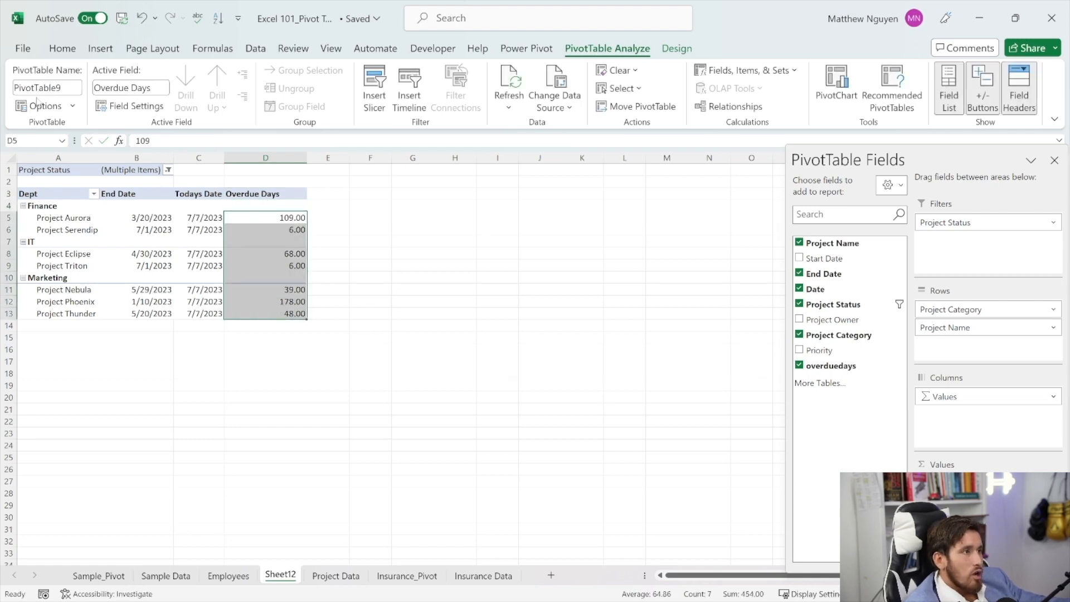
pyautogui.click(63, 51)
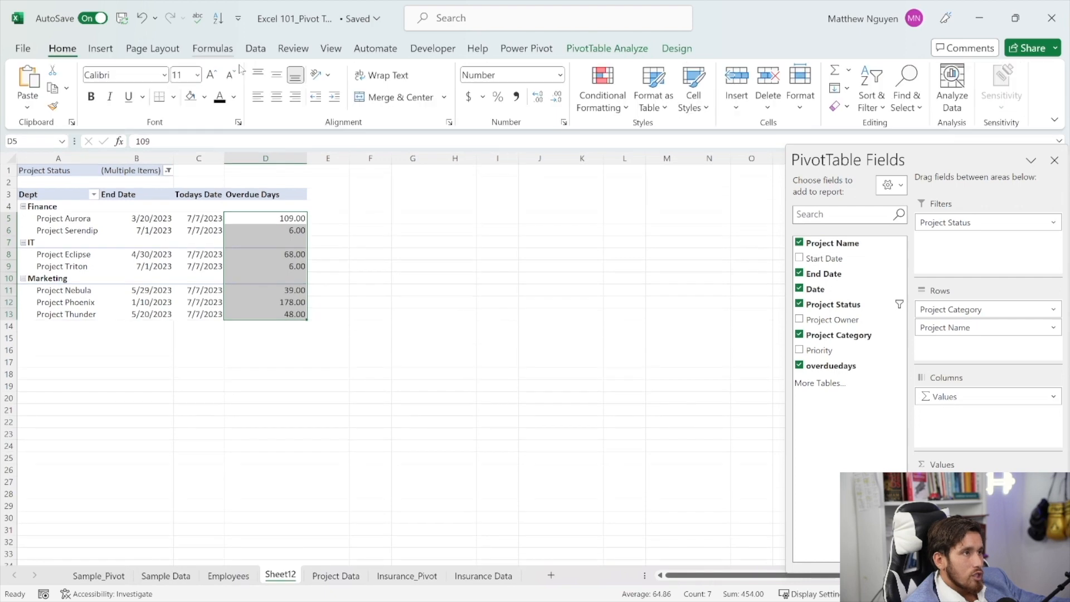
pyautogui.click(539, 98)
pyautogui.click(556, 98)
pyautogui.click(555, 99)
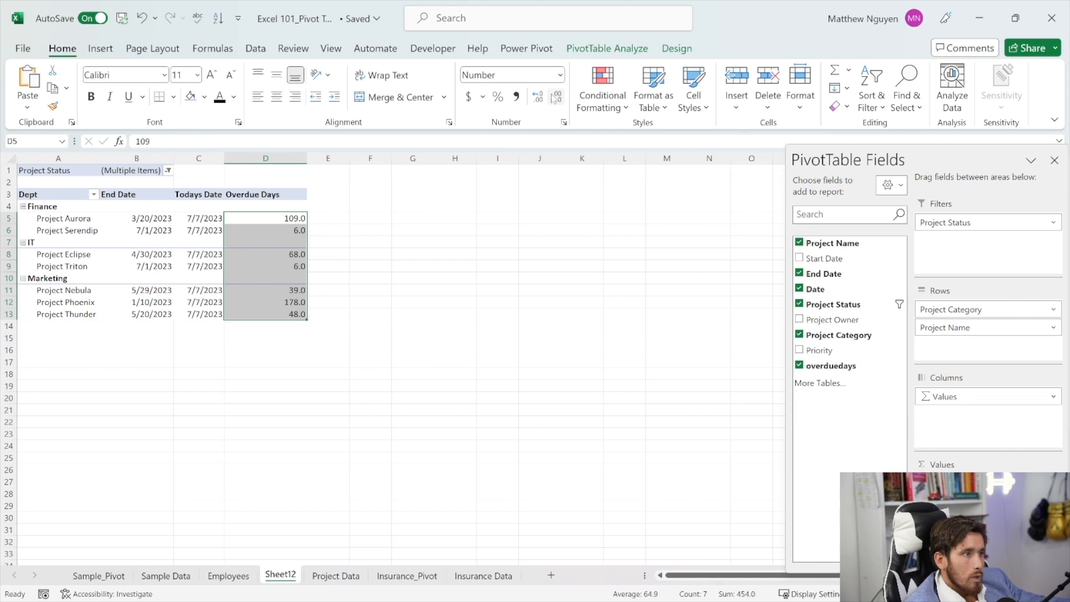
pyautogui.click(556, 99)
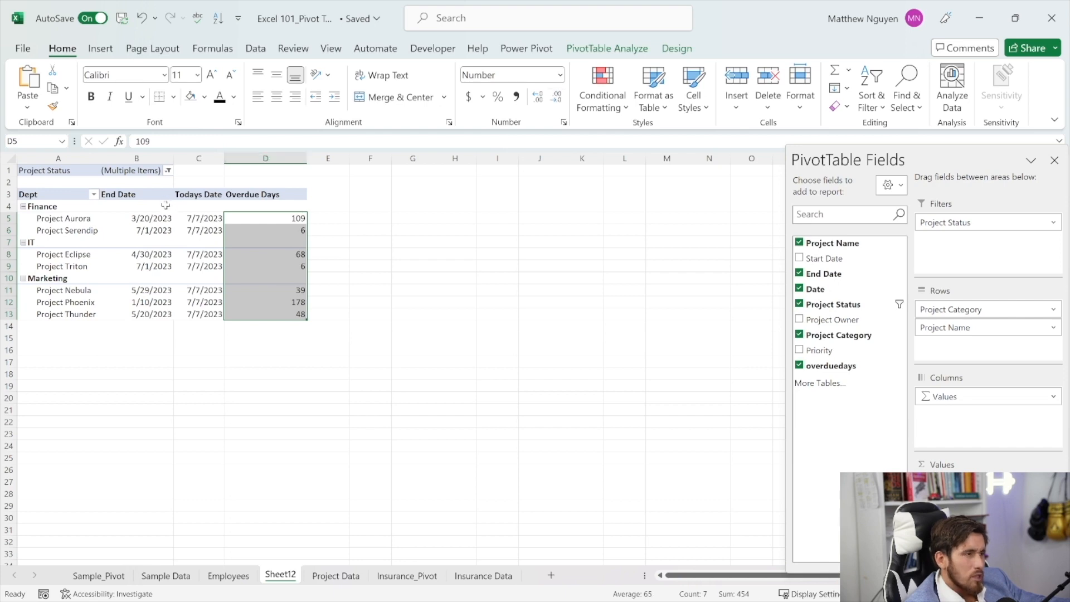
# Step: Check which statuses the Project Status filter includes, and compare the End Date, Todays Date and Overdue Days columns
pyautogui.click(168, 170)
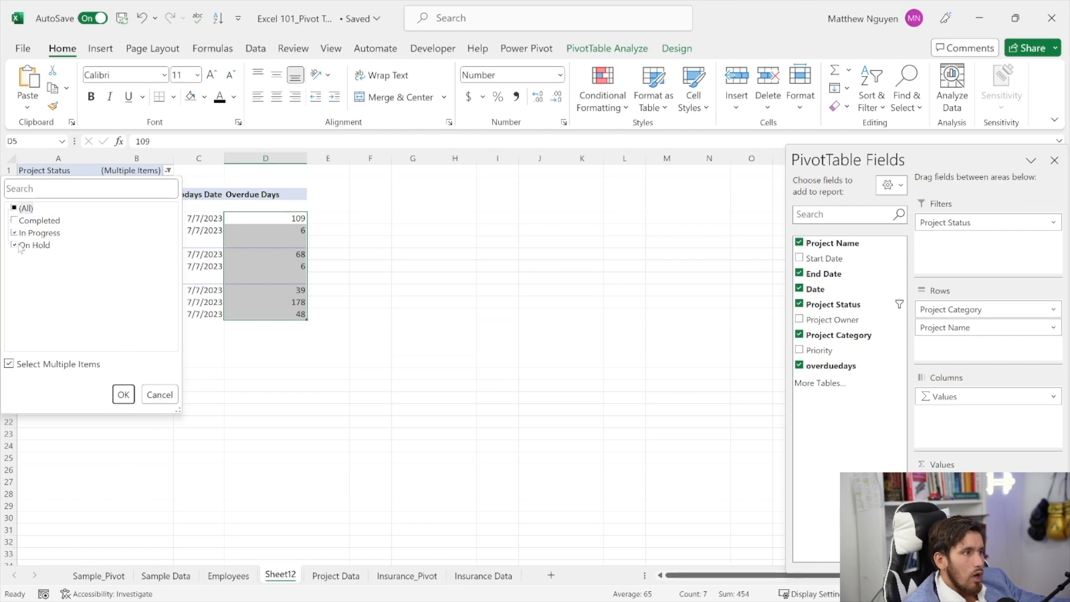
pyautogui.click(150, 392)
pyautogui.moveTo(250, 218); pyautogui.dragTo(252, 314)
pyautogui.moveTo(161, 220); pyautogui.dragTo(149, 310)
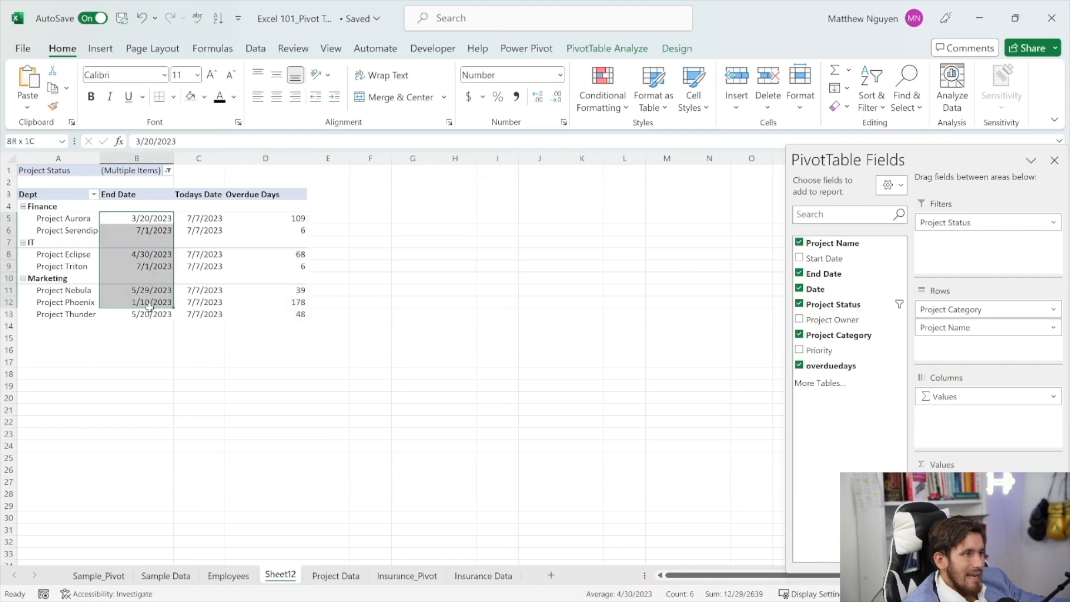
pyautogui.click(198, 158)
pyautogui.moveTo(280, 198); pyautogui.dragTo(281, 313)
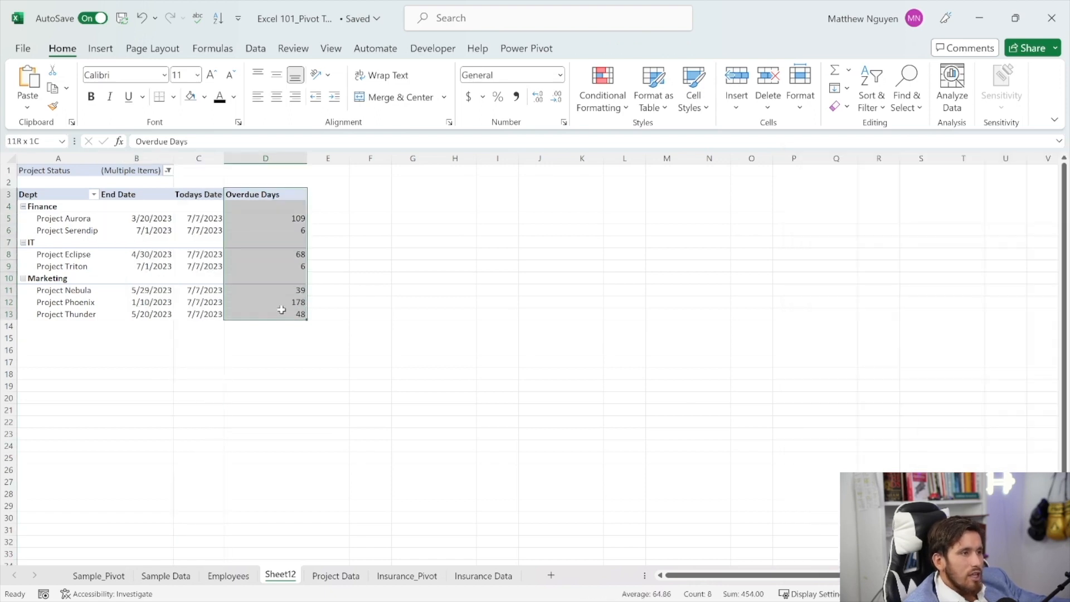
pyautogui.click(256, 197)
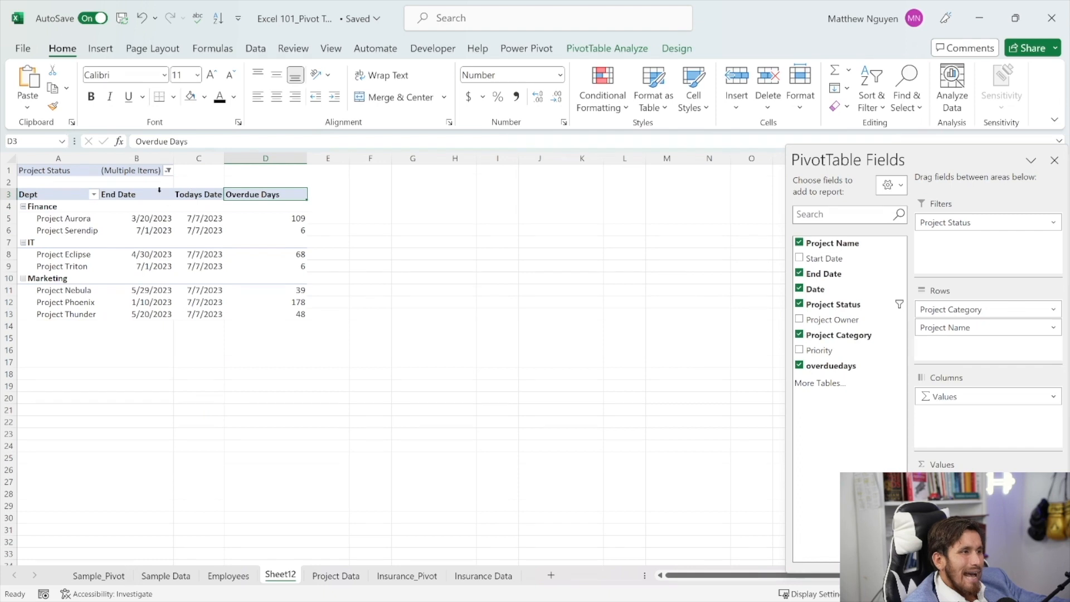
pyautogui.moveTo(141, 195); pyautogui.dragTo(184, 303)
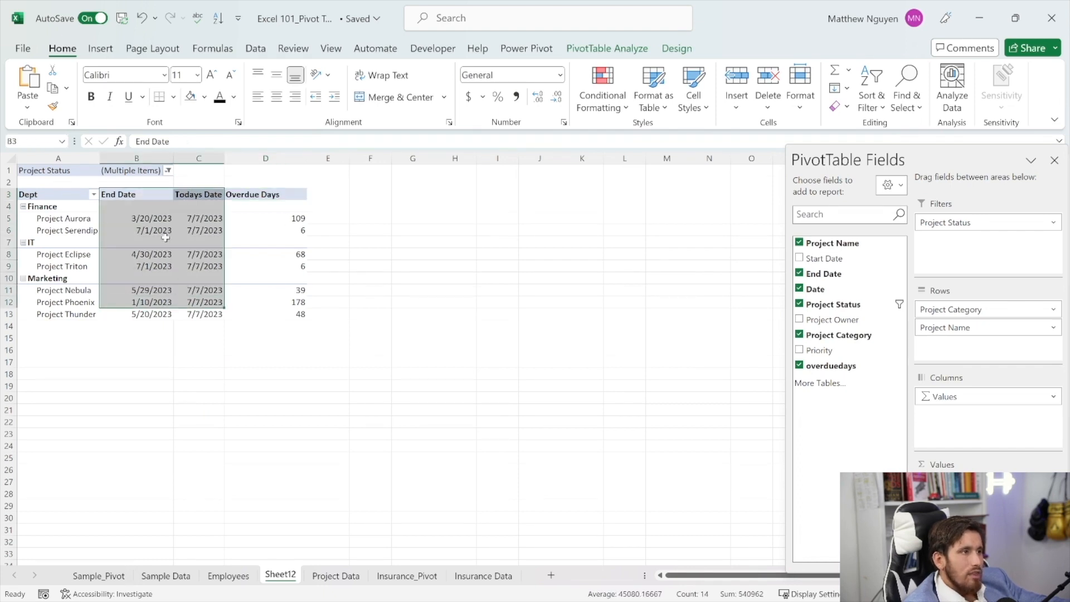
# Step: Start another calculated field and name it daystocomplete, without spaces
pyautogui.click(260, 196)
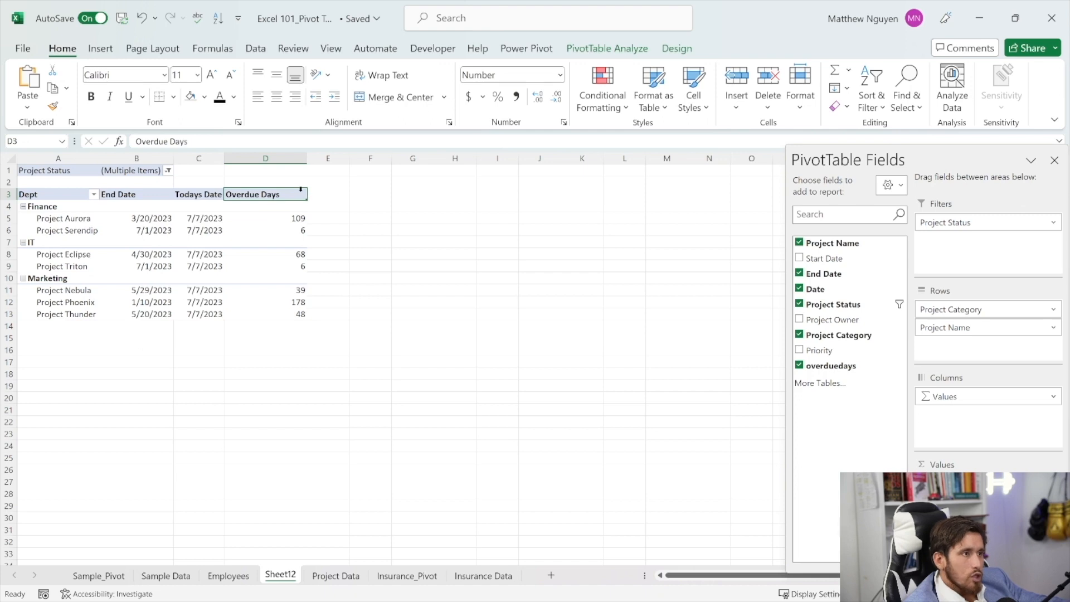
pyautogui.click(607, 49)
pyautogui.click(741, 70)
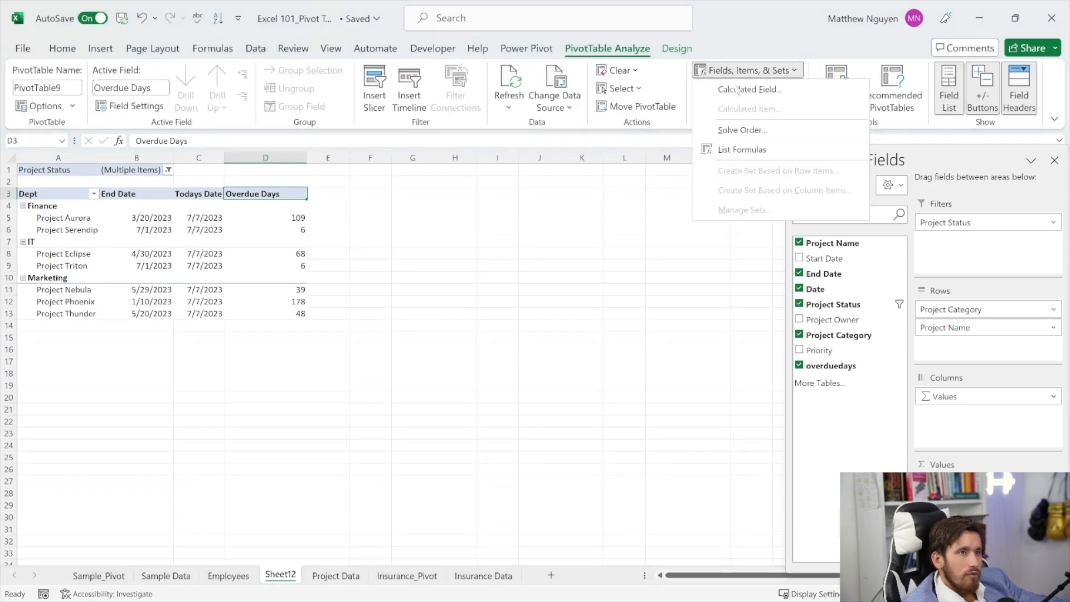
pyautogui.click(738, 87)
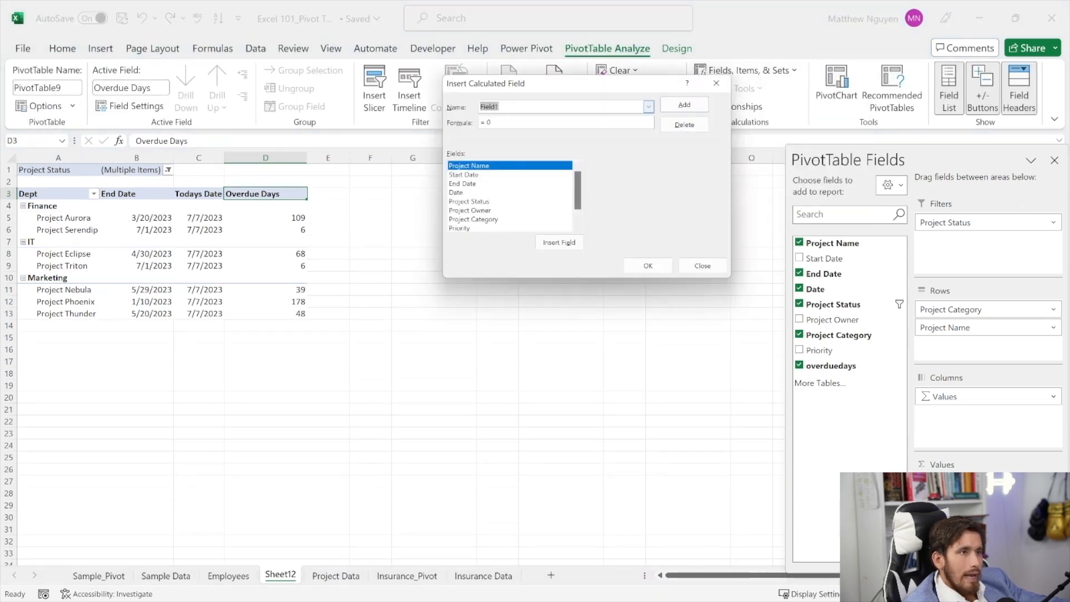
pyautogui.write('days to complete')
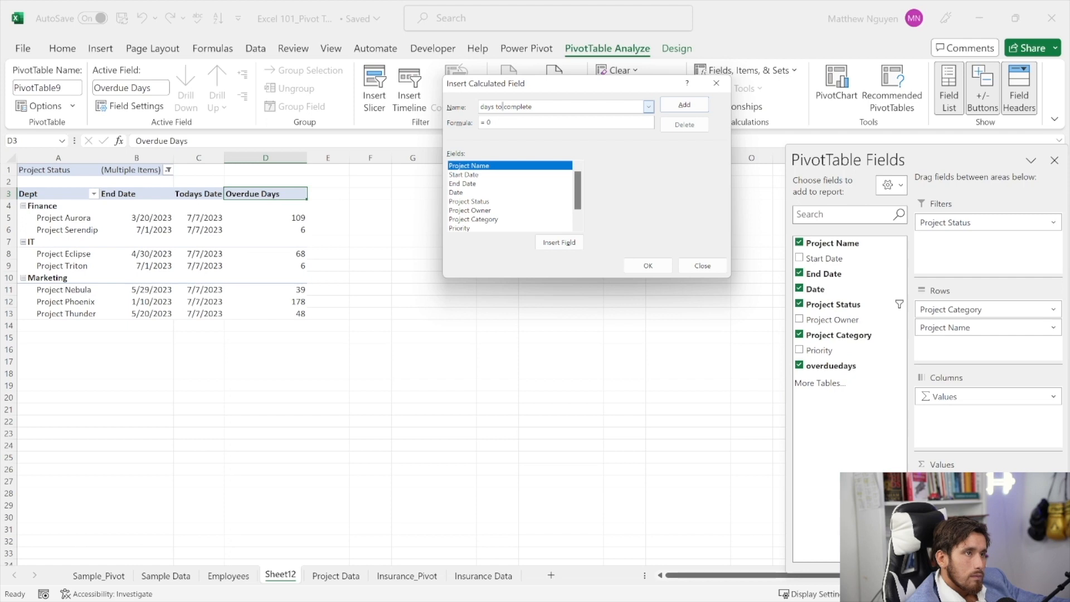
pyautogui.press('Left')
pyautogui.press('Left')
pyautogui.press('BackSpace')
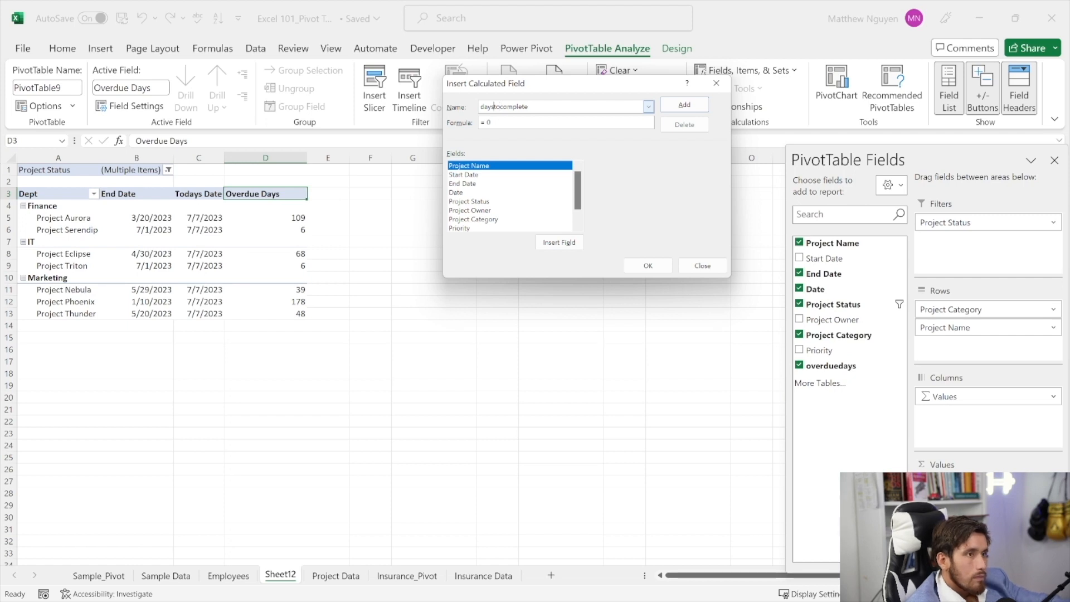
# Step: Define the daystocomplete formula as 'End Date' - 'Start Date' and add the calculated field to the PivotTable
pyautogui.scroll(-1, 507, 186)
pyautogui.scroll(1, 479, 178)
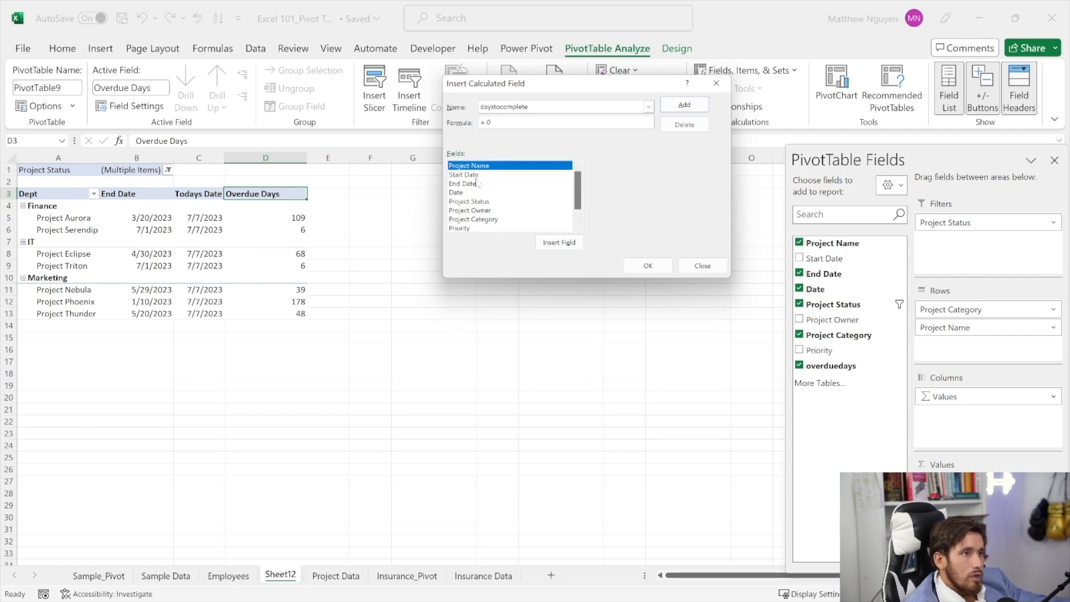
pyautogui.click(475, 184)
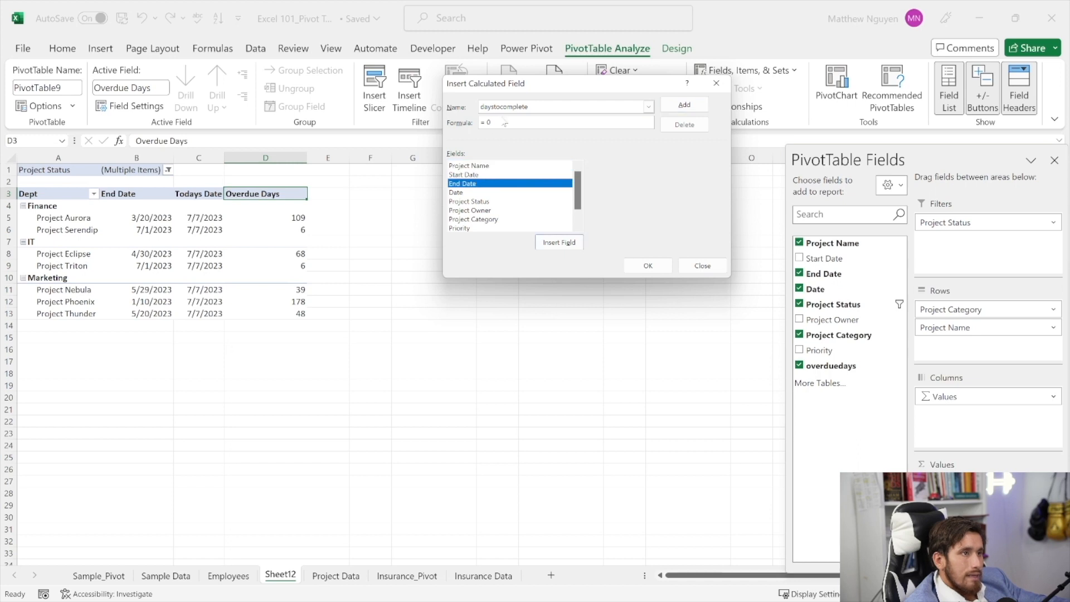
pyautogui.click(558, 242)
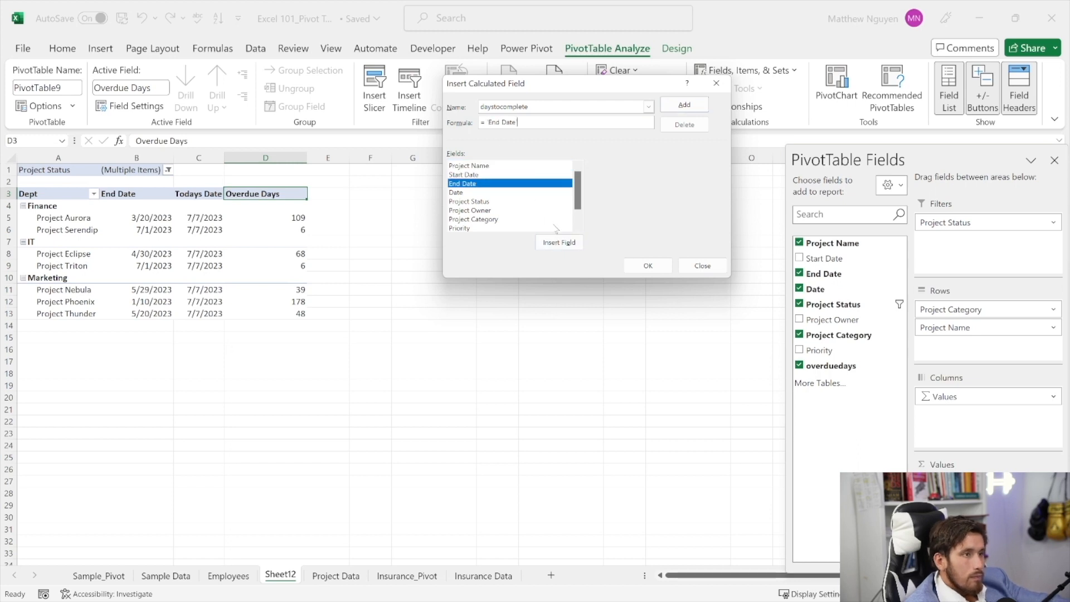
pyautogui.click(500, 175)
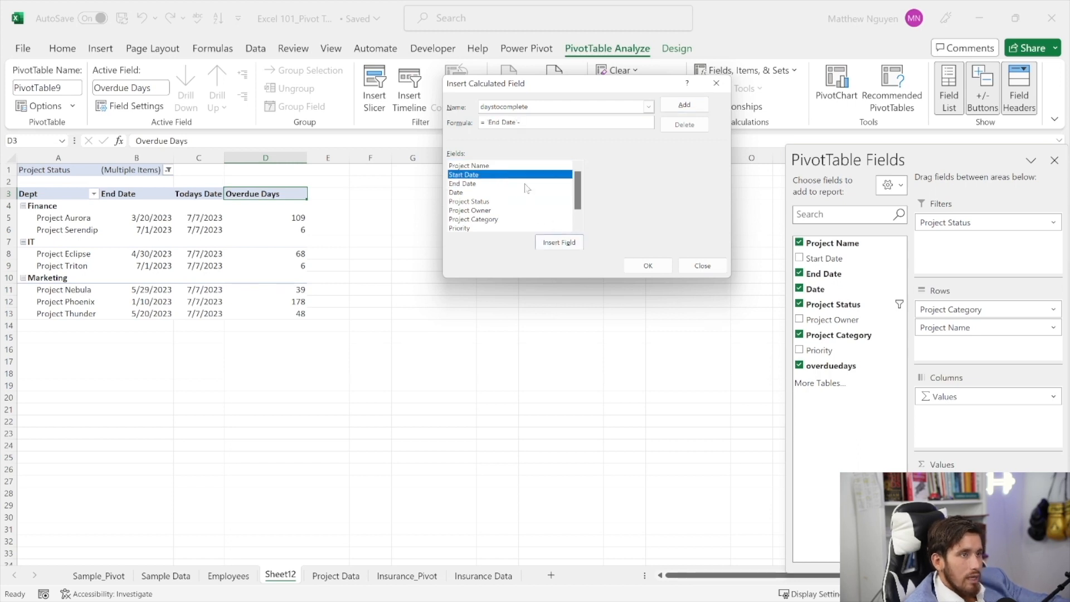
pyautogui.click(559, 242)
pyautogui.click(646, 265)
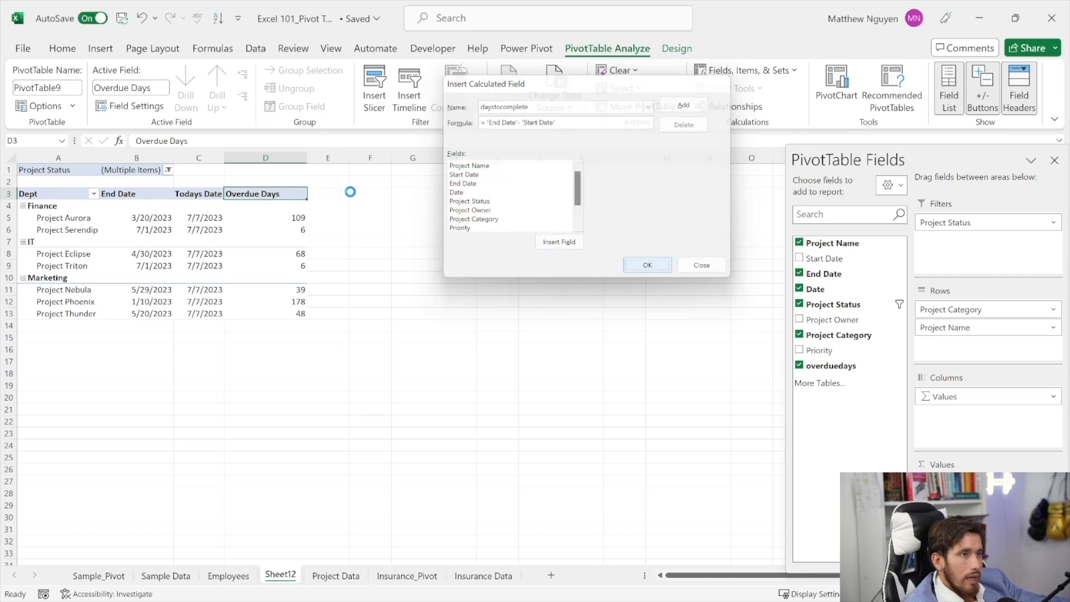
# Step: Rename the Sum of daystocomplete column header in the PivotTable to Days Given to Complete
pyautogui.click(323, 196)
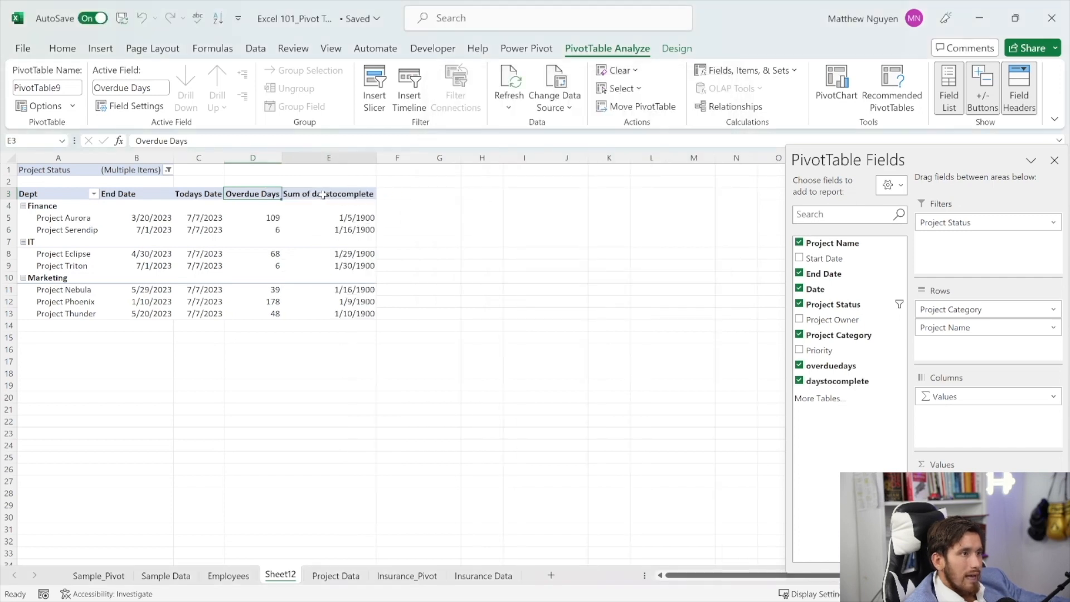
pyautogui.moveTo(225, 141); pyautogui.dragTo(92, 147)
pyautogui.write('Days')
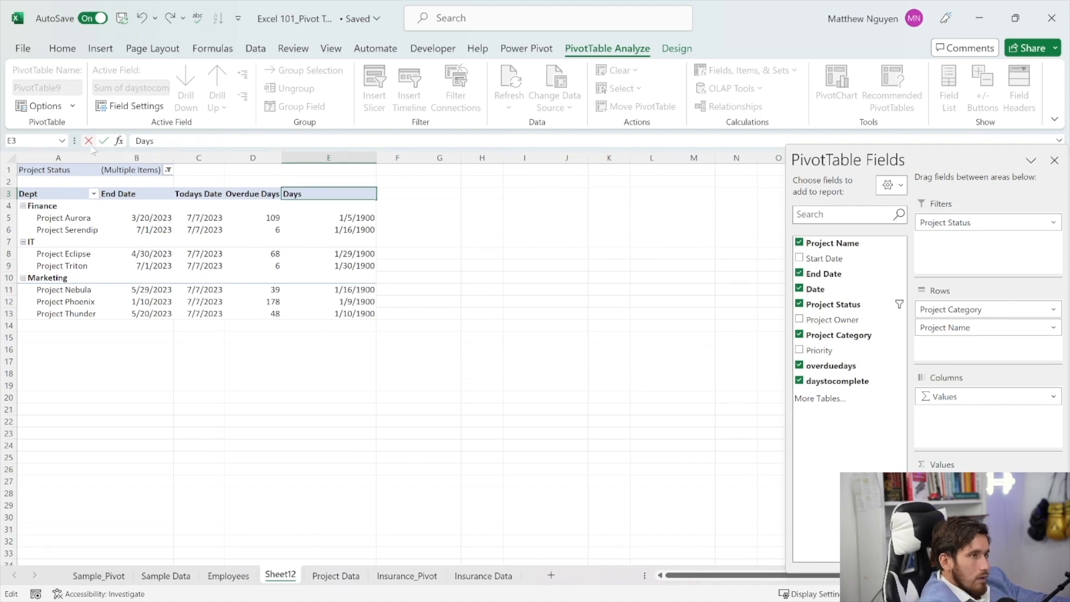
pyautogui.write(' Given to Complete')
pyautogui.press('Return')
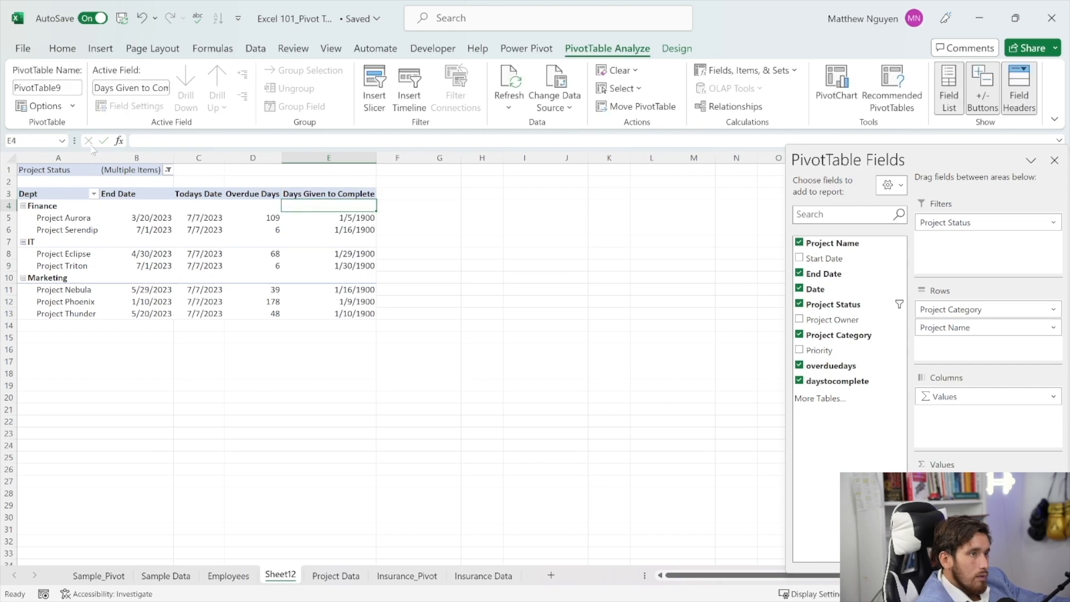
# Step: Format the Days Given to Complete values as Number with zero decimal places
pyautogui.moveTo(322, 204); pyautogui.dragTo(337, 312)
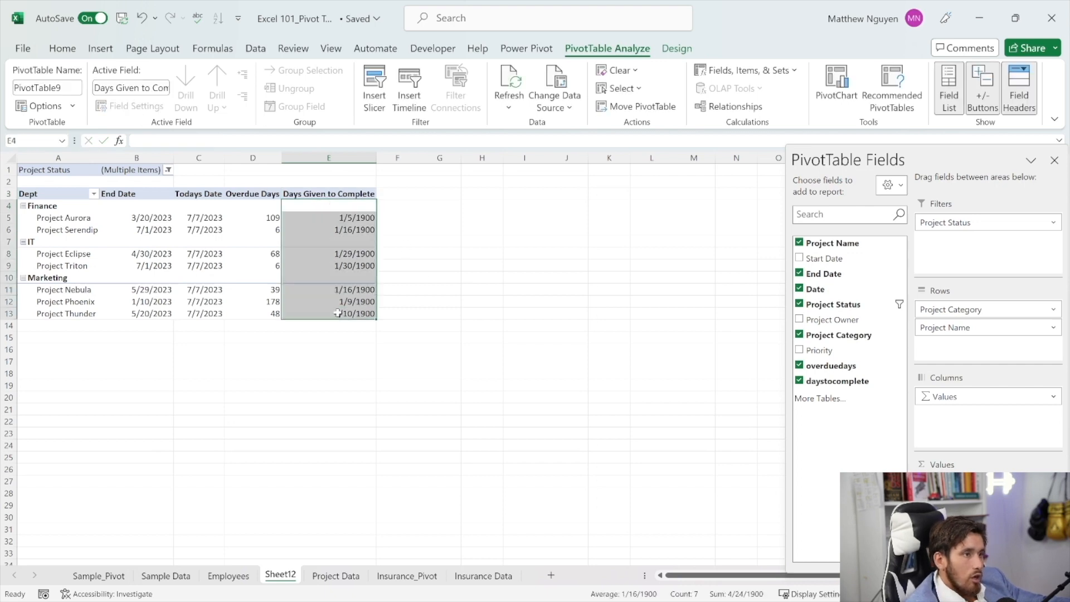
pyautogui.rightClick(341, 311)
pyautogui.click(380, 363)
pyautogui.click(240, 271)
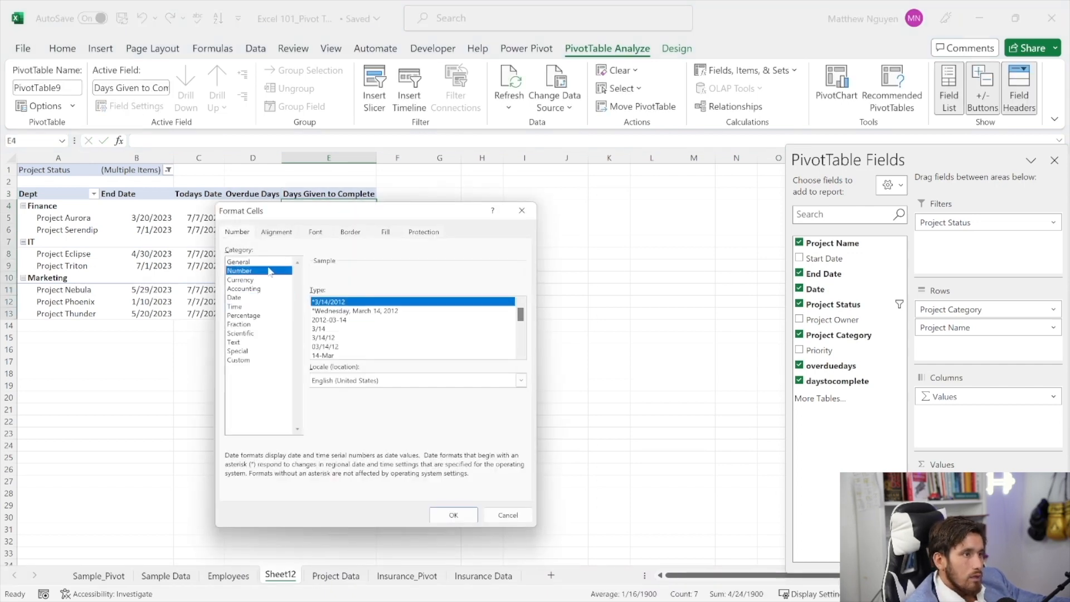
pyautogui.click(453, 515)
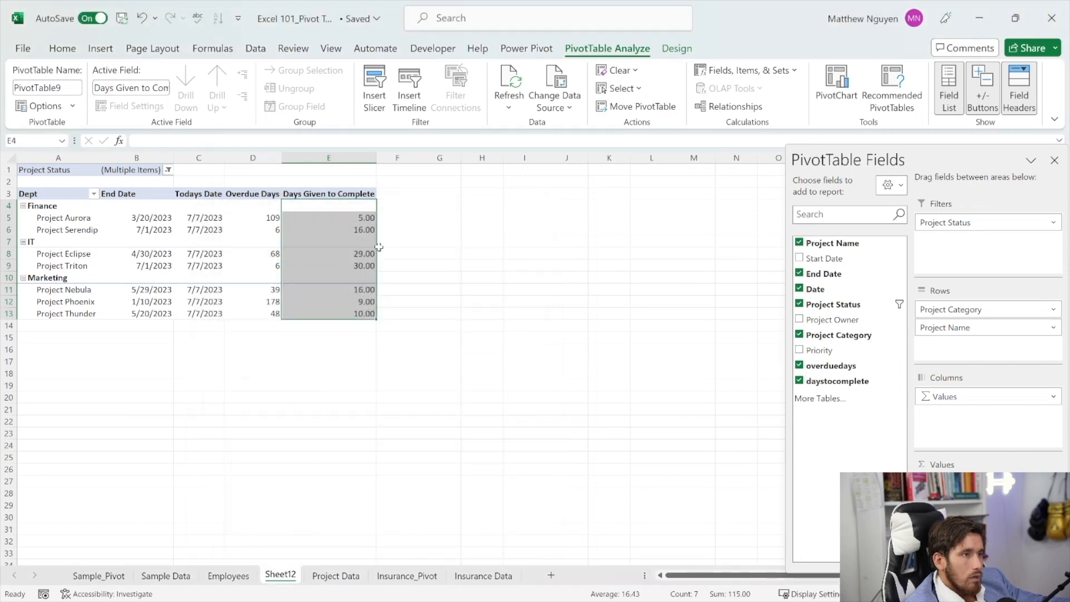
pyautogui.click(56, 54)
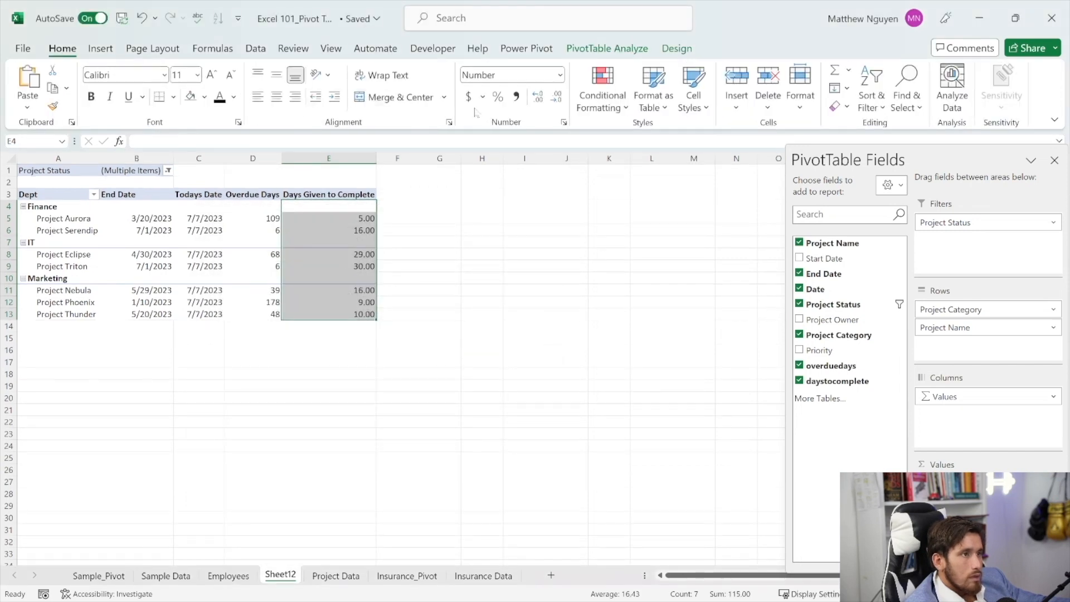
pyautogui.click(556, 97)
pyautogui.click(555, 98)
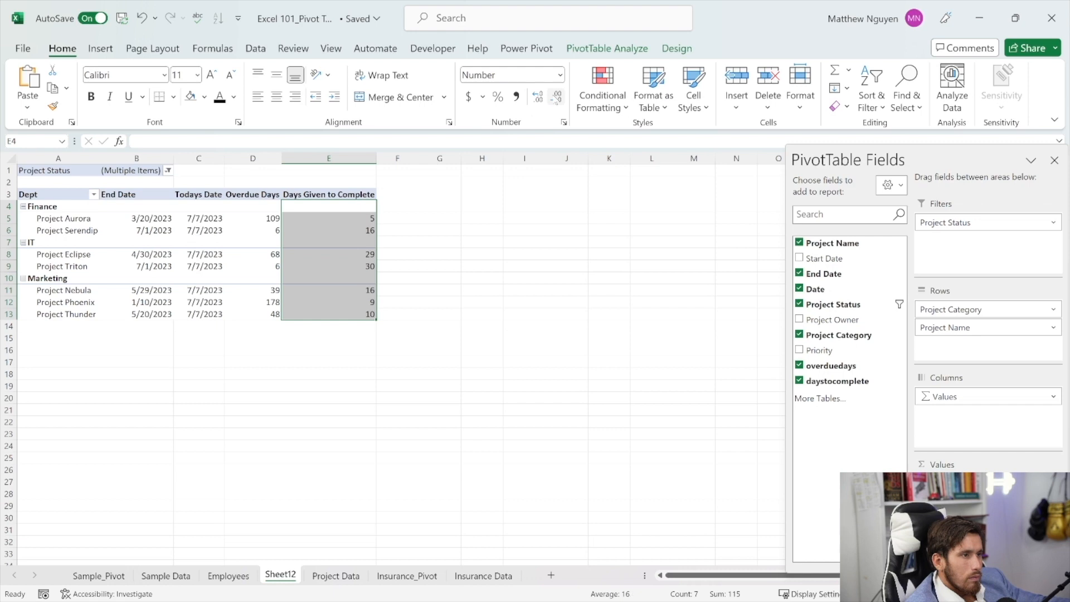
# Step: Remove the Date and End Date fields from the PivotTable, keeping Overdue Days and Days Given to Complete
pyautogui.press('Down')
pyautogui.moveTo(242, 190); pyautogui.dragTo(321, 225)
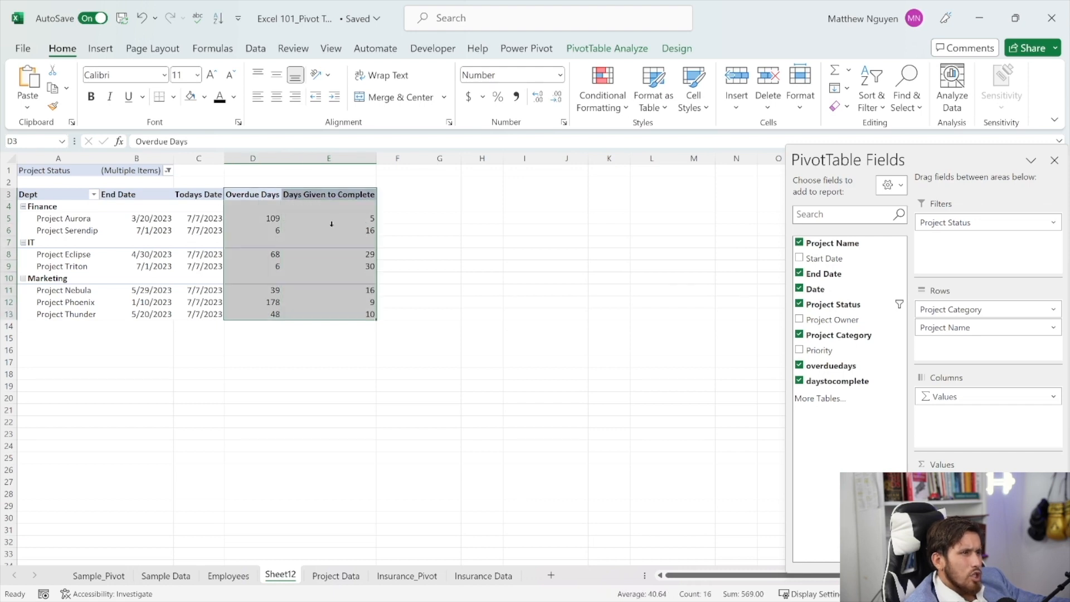
pyautogui.click(800, 289)
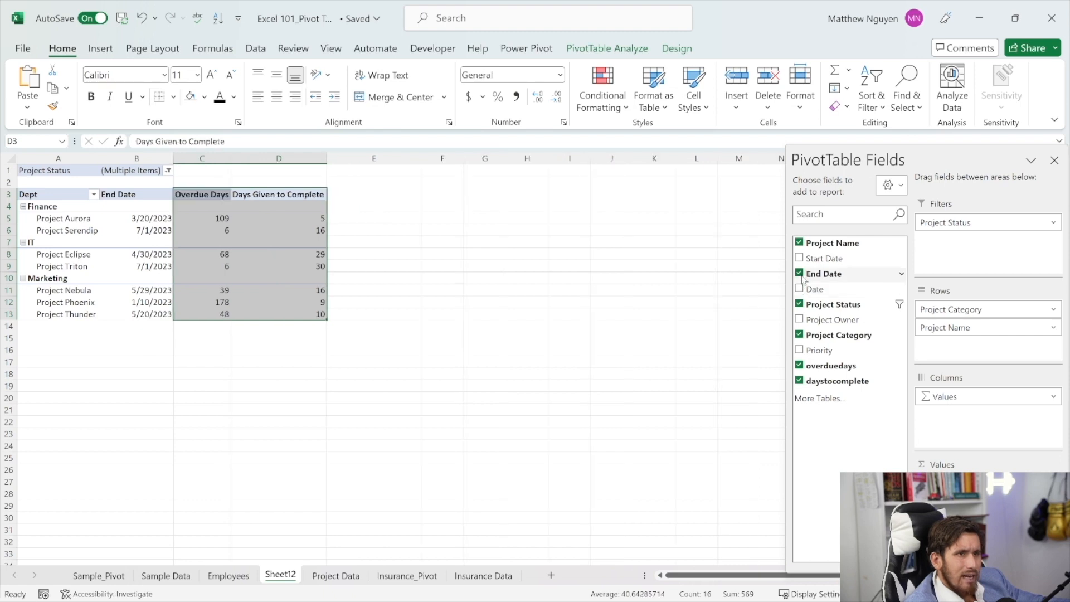
pyautogui.click(800, 273)
# Step: Insert a Clustered Bar PivotChart from the project PivotTable's departments, projects and both day columns
pyautogui.moveTo(71, 200); pyautogui.dragTo(242, 313)
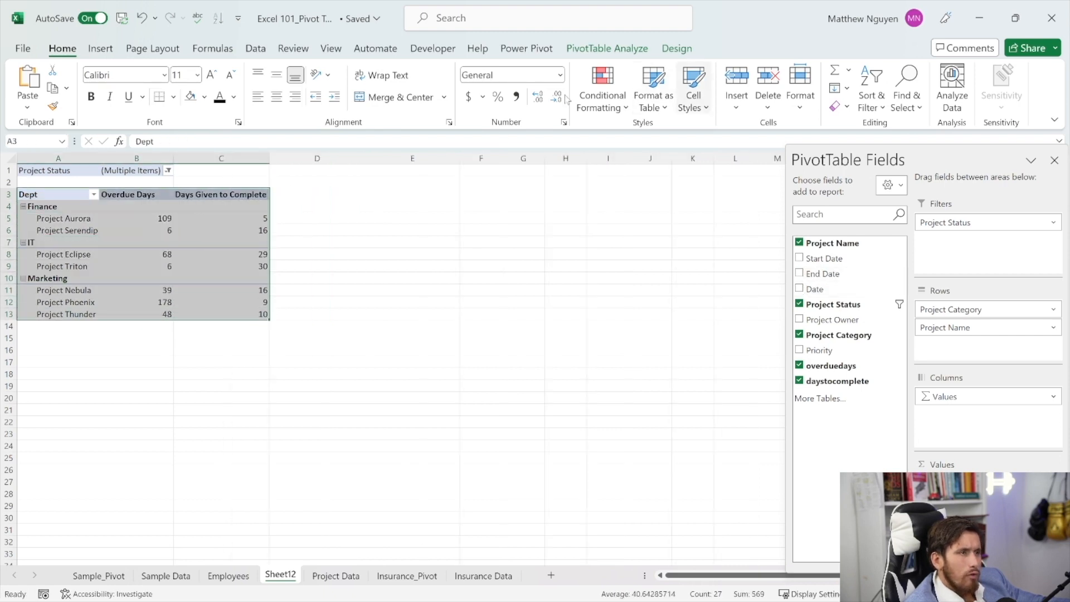
pyautogui.click(607, 49)
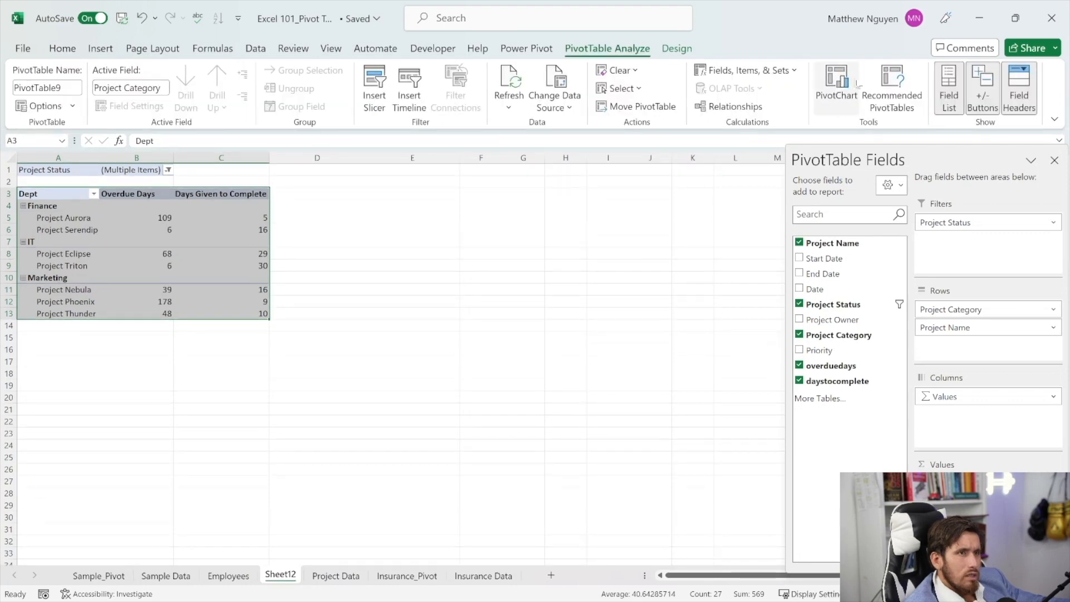
pyautogui.click(834, 84)
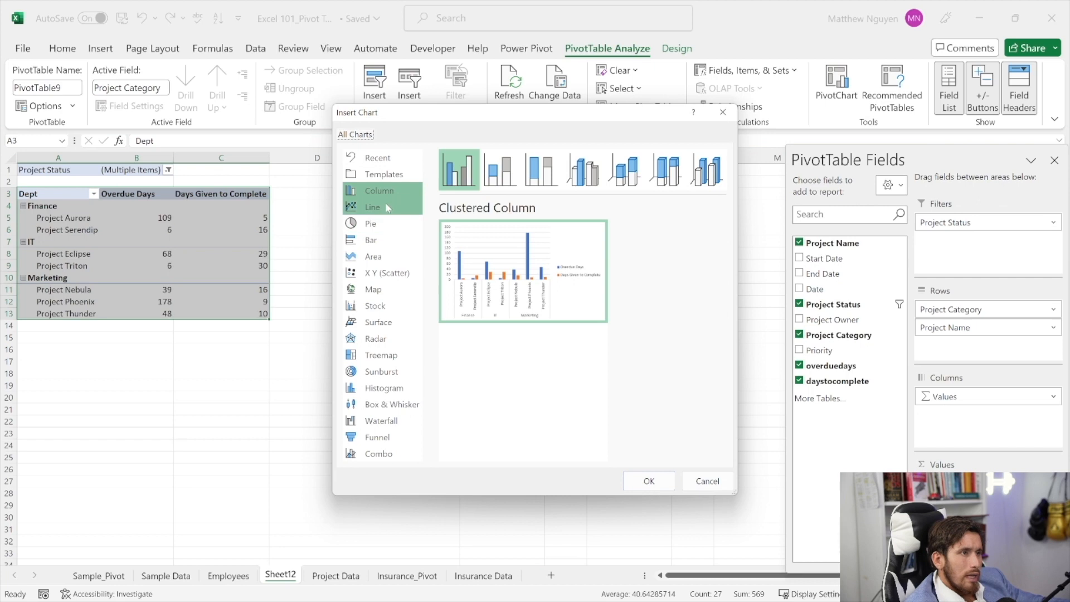
pyautogui.click(371, 239)
pyautogui.moveTo(479, 276)
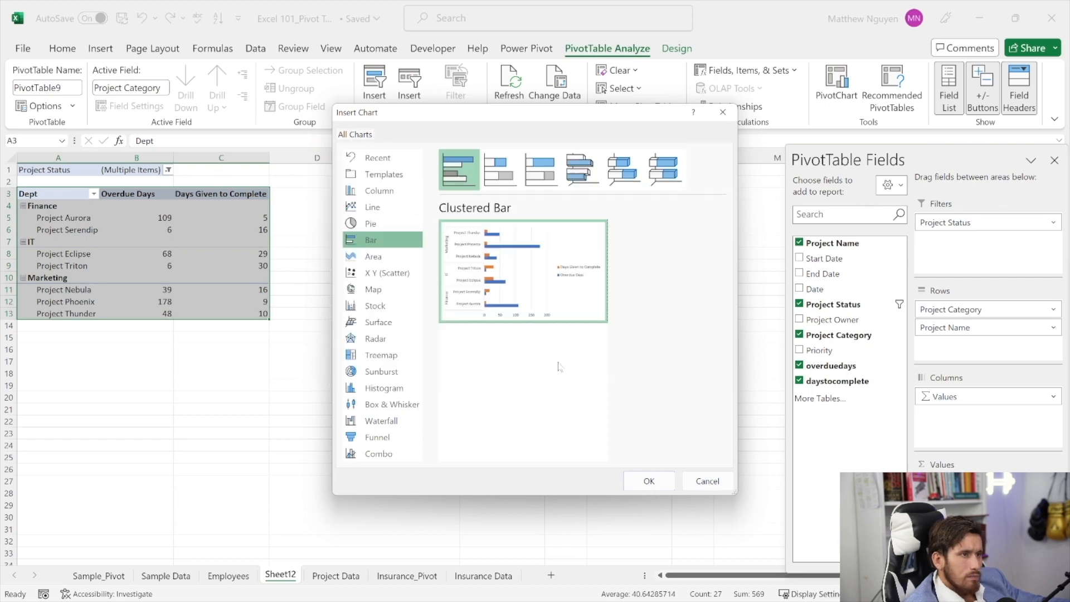
pyautogui.click(641, 481)
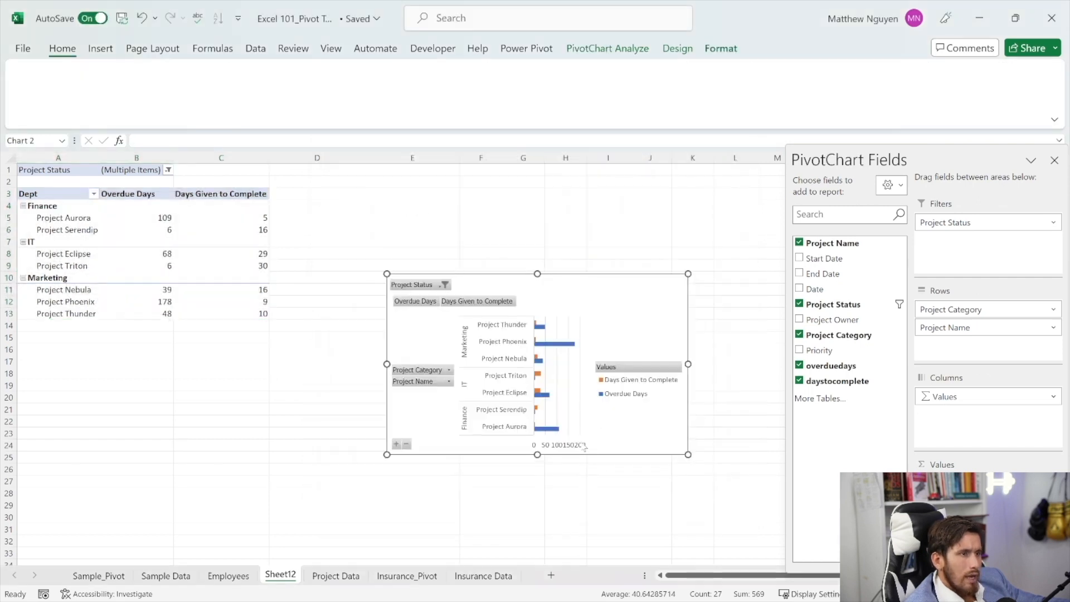
# Step: Enlarge the bar PivotChart by widening it on both sides and making it slightly taller
pyautogui.moveTo(387, 365); pyautogui.dragTo(318, 365)
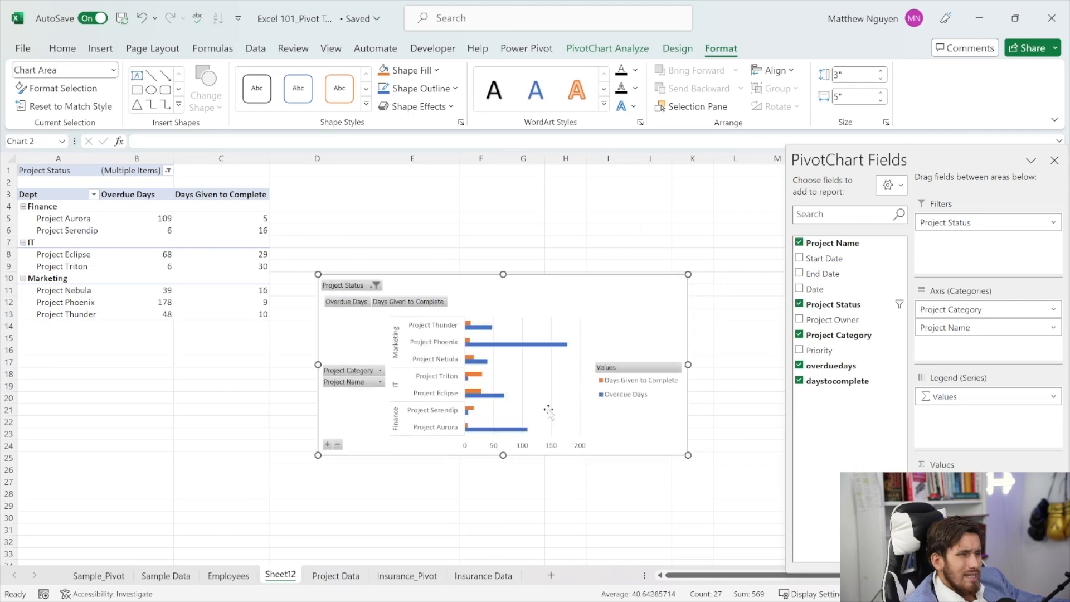
pyautogui.moveTo(689, 364); pyautogui.dragTo(729, 365)
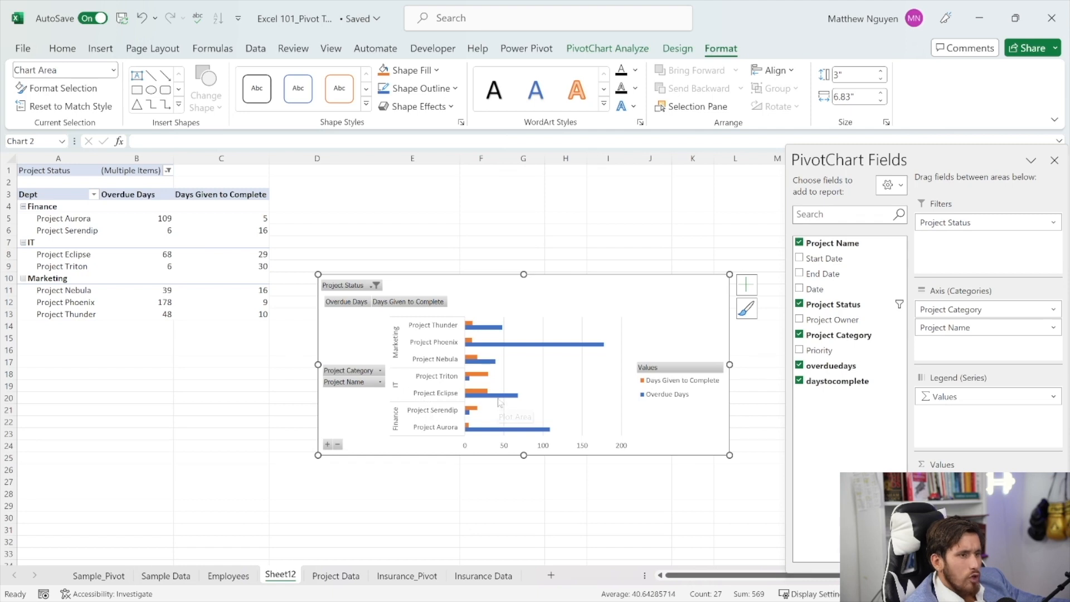
pyautogui.moveTo(731, 458); pyautogui.dragTo(755, 472)
# Step: Exclude On Hold from the PivotChart's Project Status filter, leaving only In Progress, and select the Overdue Days bars
pyautogui.click(376, 286)
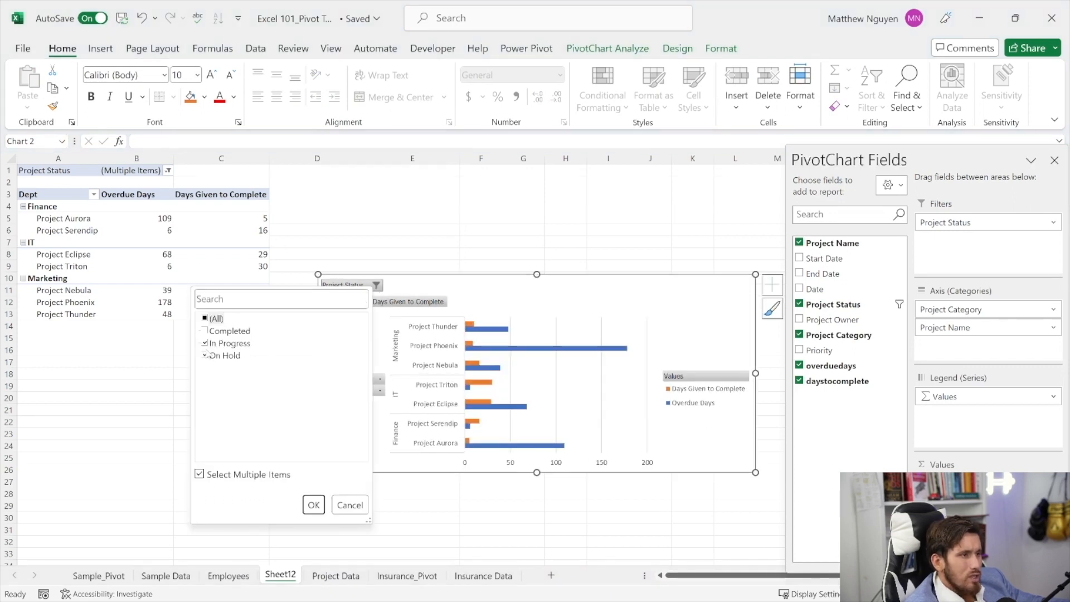
pyautogui.click(205, 355)
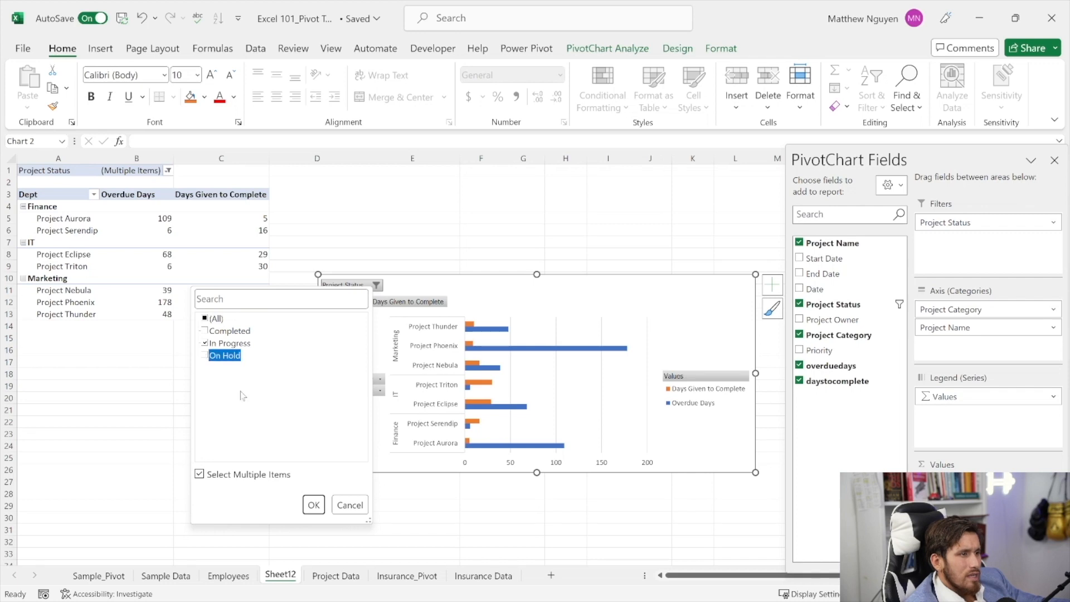
pyautogui.click(314, 505)
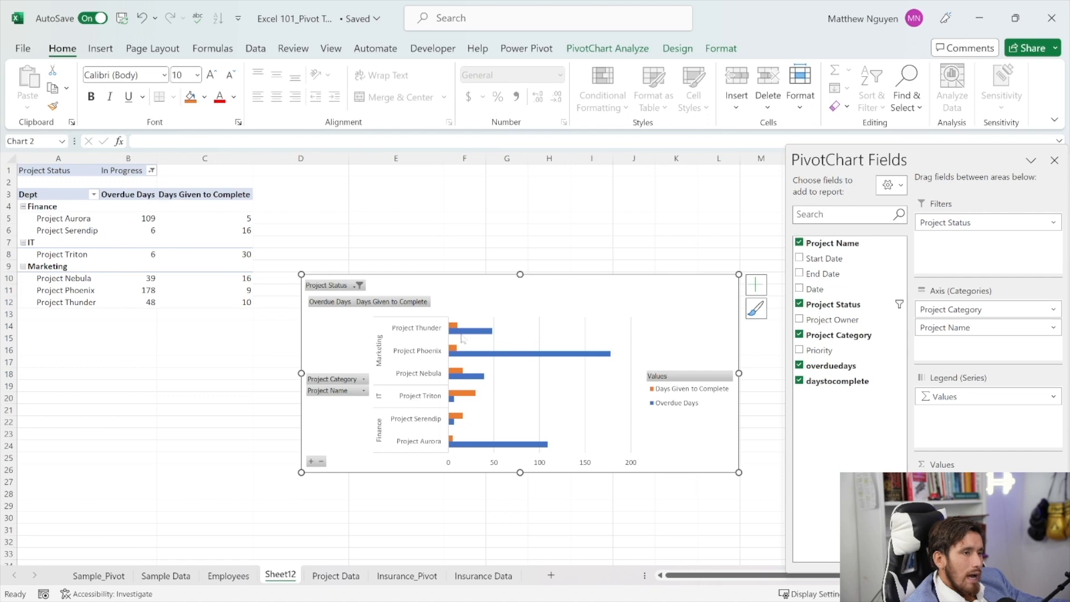
pyautogui.moveTo(454, 330)
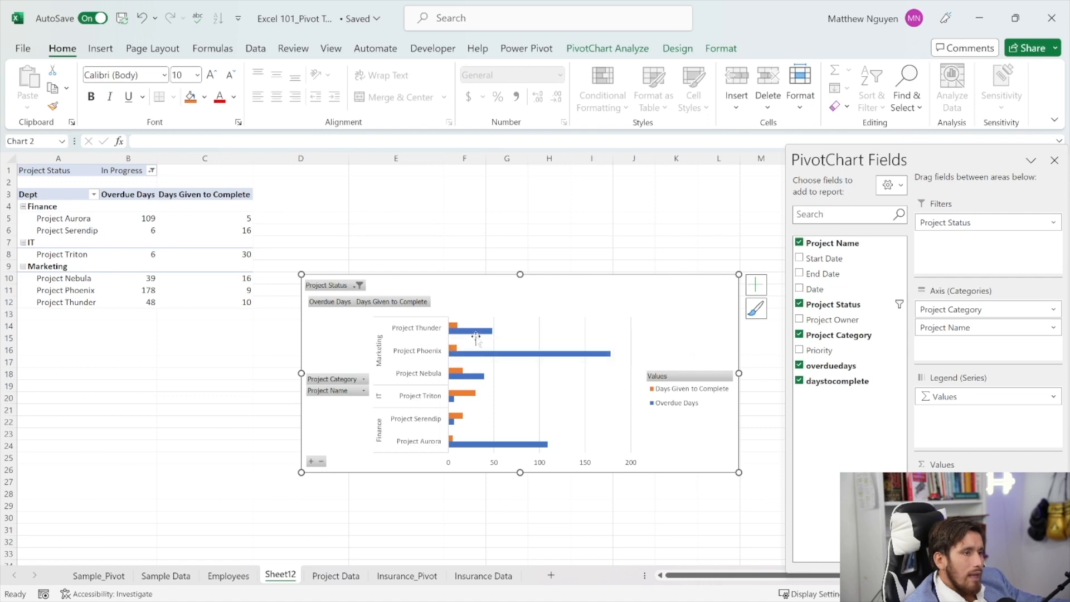
pyautogui.click(478, 333)
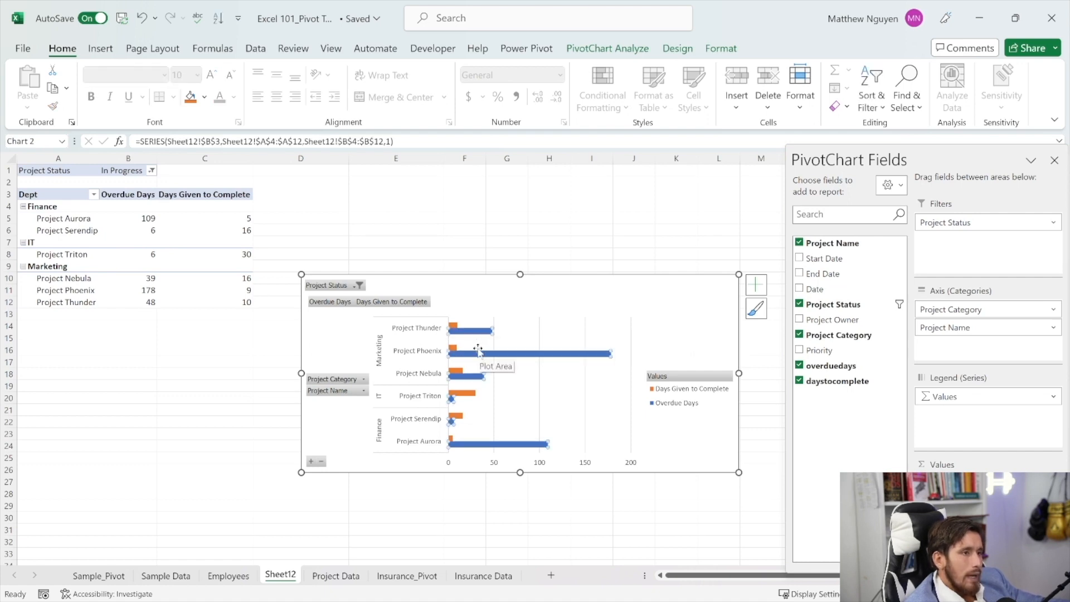
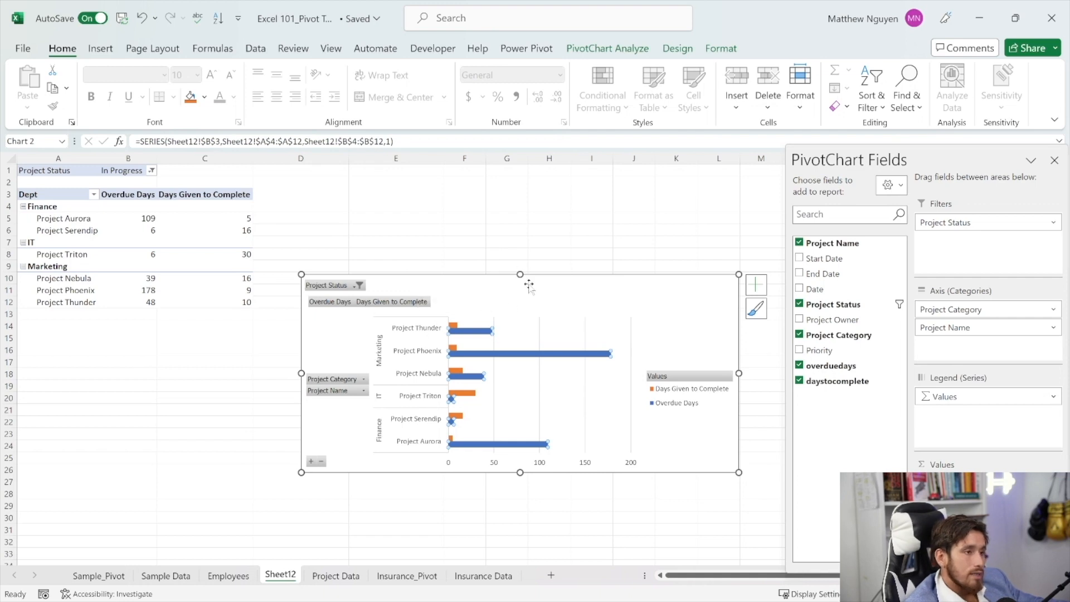
# Step: Rename the Sheet12 worksheet as Project Pivot Table
pyautogui.doubleClick(280, 574)
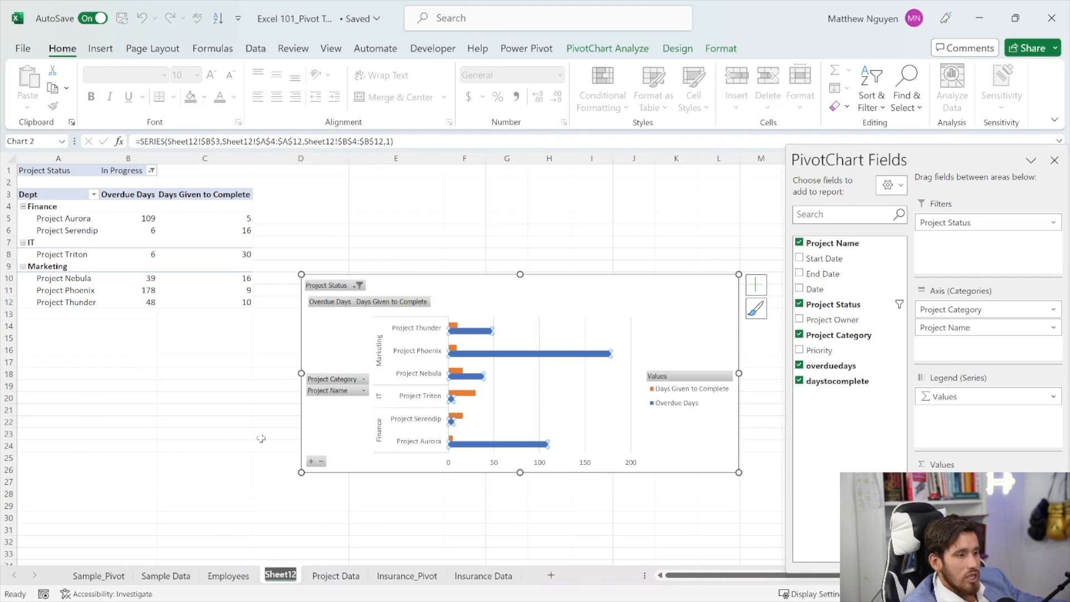
pyautogui.write('Pro')
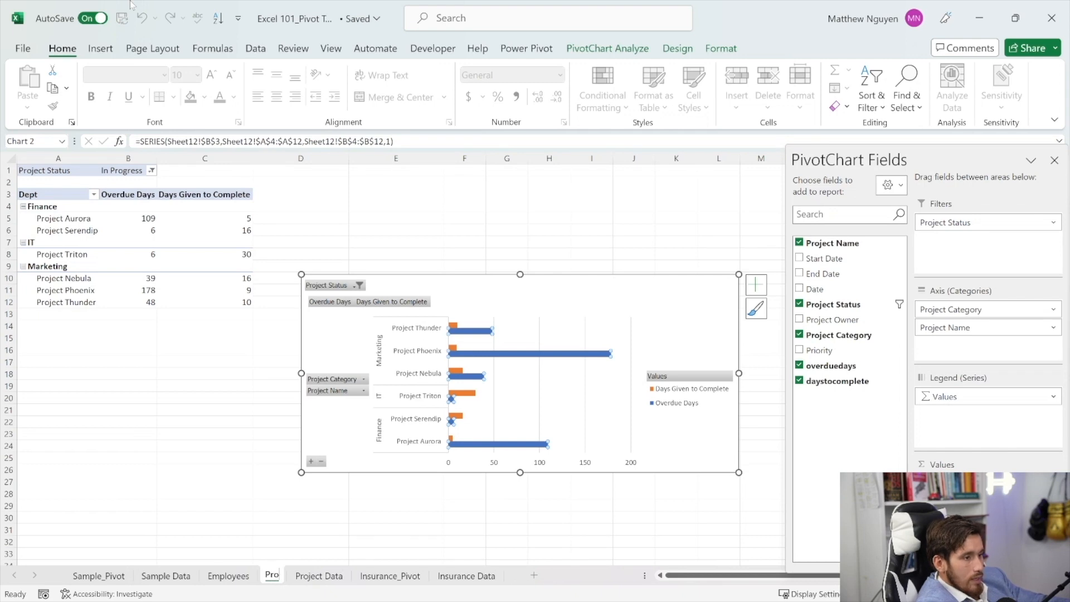
pyautogui.write('ject Pivot Table')
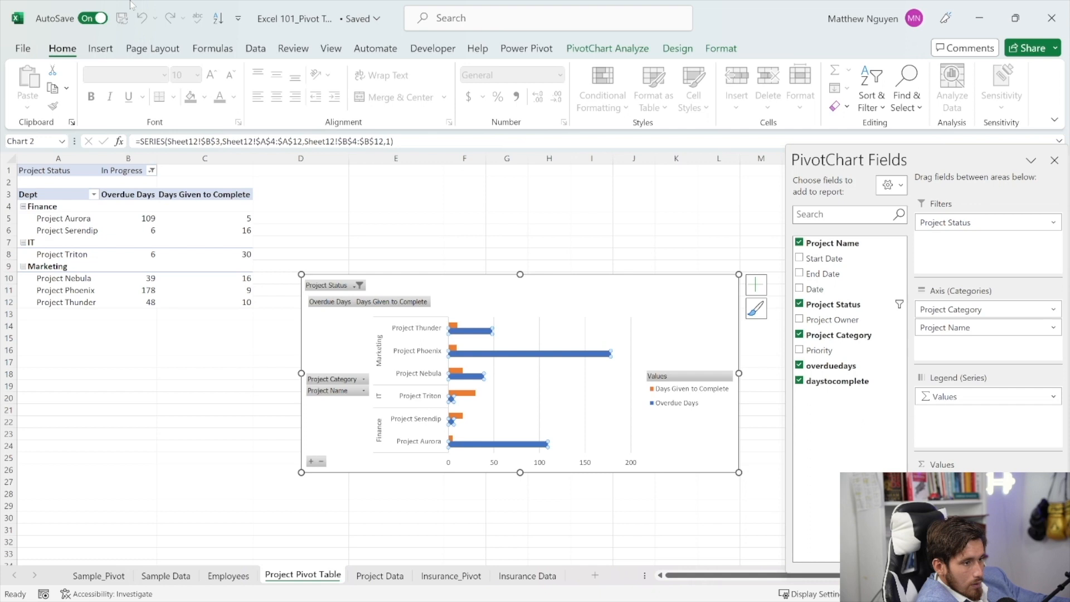
pyautogui.press('Return')
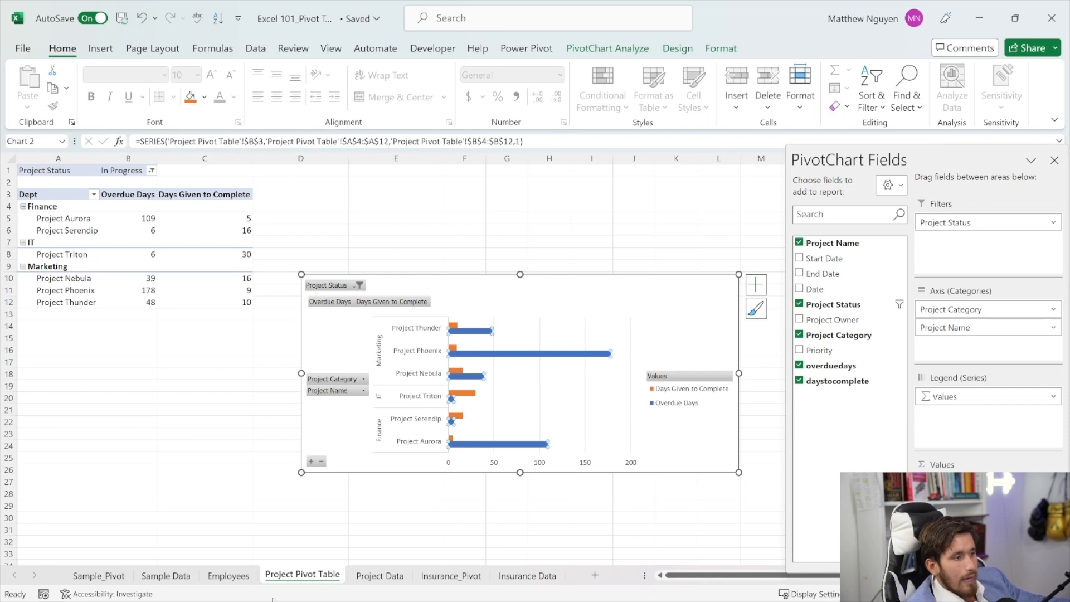
# Step: On the Employees sheet, select the table data from Full Name through Exit Date down to the last record
pyautogui.click(228, 575)
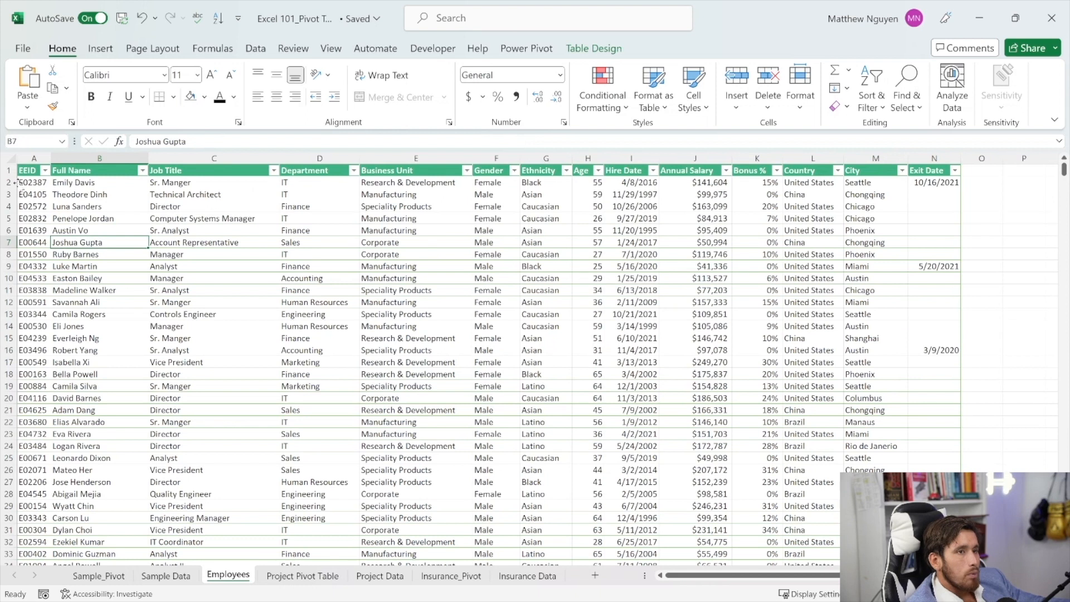
pyautogui.click(5, 168)
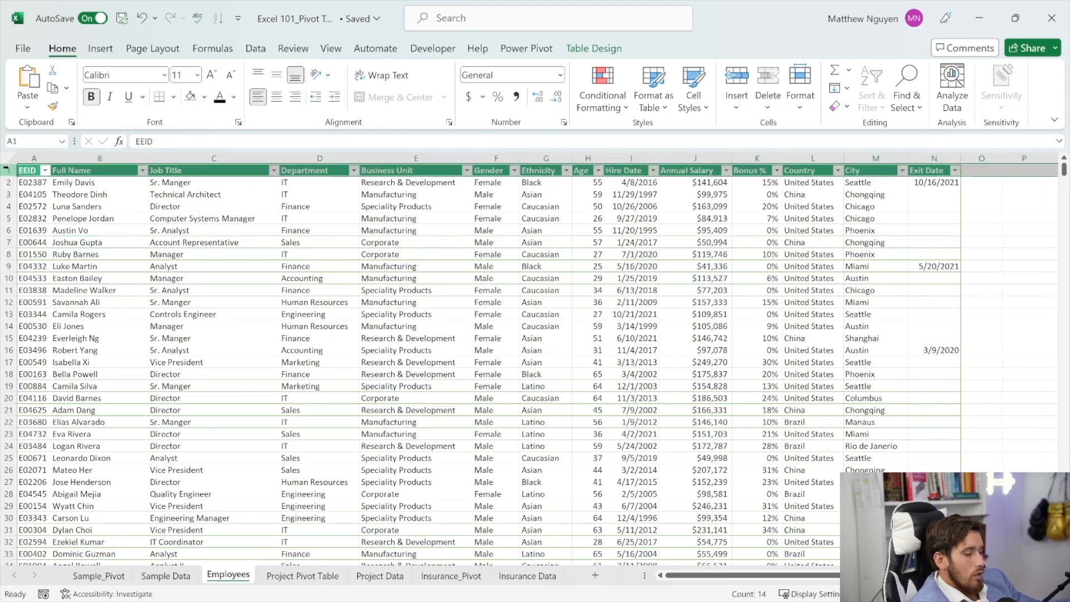
pyautogui.hotkey('ctrl', 'shift', 'Right')
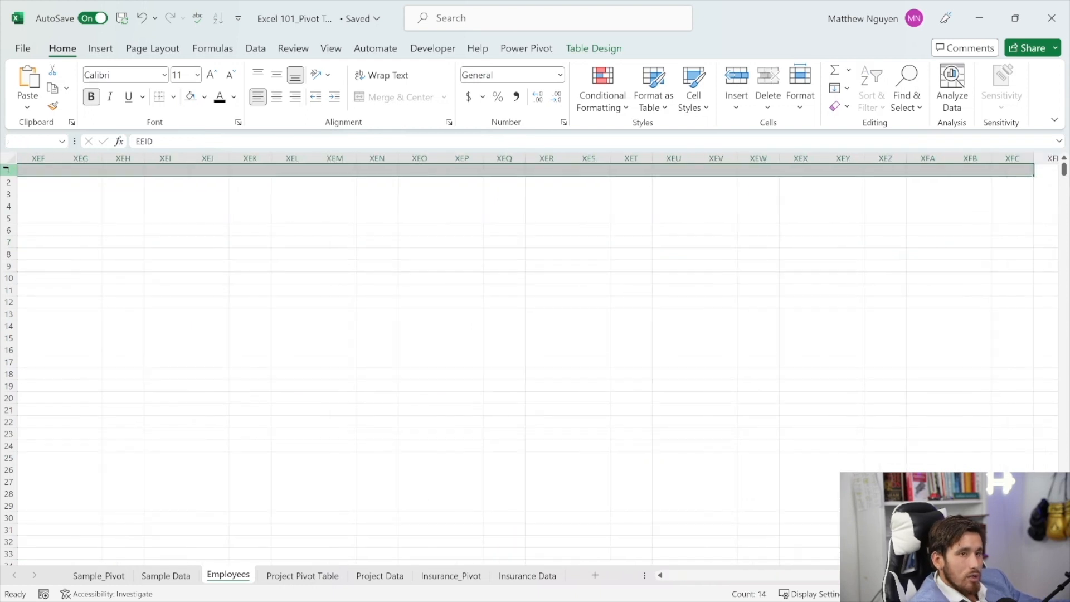
pyautogui.moveTo(942, 575); pyautogui.dragTo(748, 576)
pyautogui.click(75, 168)
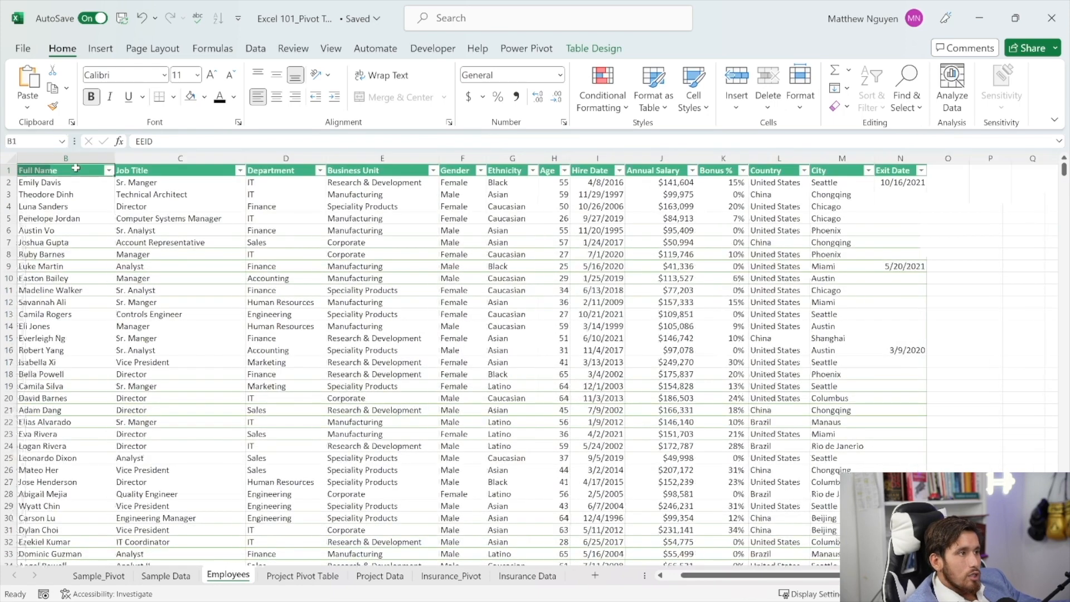
pyautogui.keyDown('shift'); pyautogui.click(900, 168); pyautogui.keyUp('shift')
pyautogui.hotkey('ctrl', 'shift', 'Down')
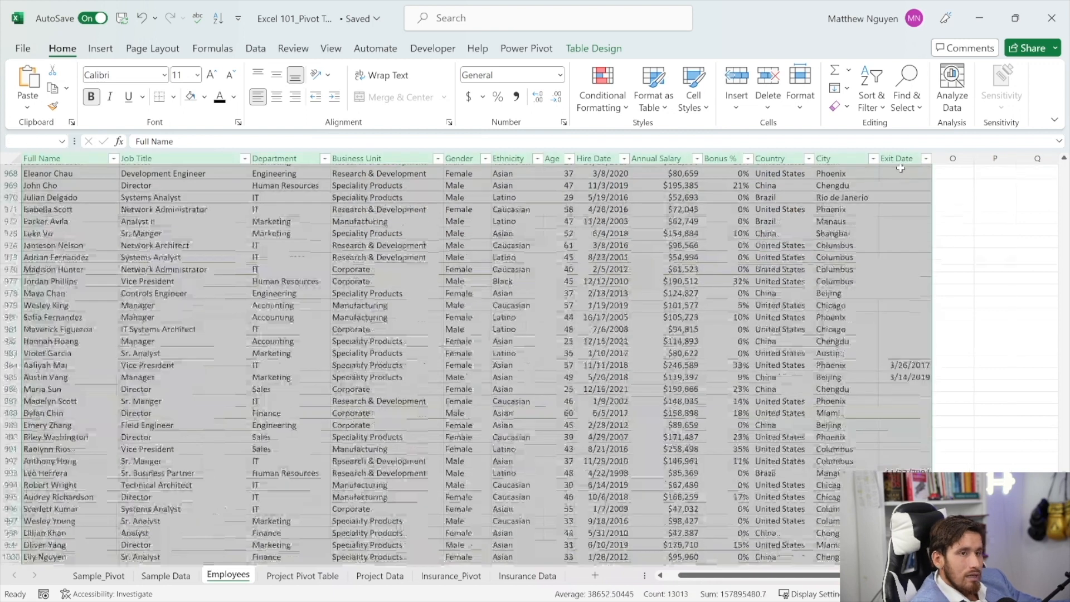
# Step: Create a PivotTable from the employees table on a new worksheet
pyautogui.click(100, 49)
pyautogui.click(35, 78)
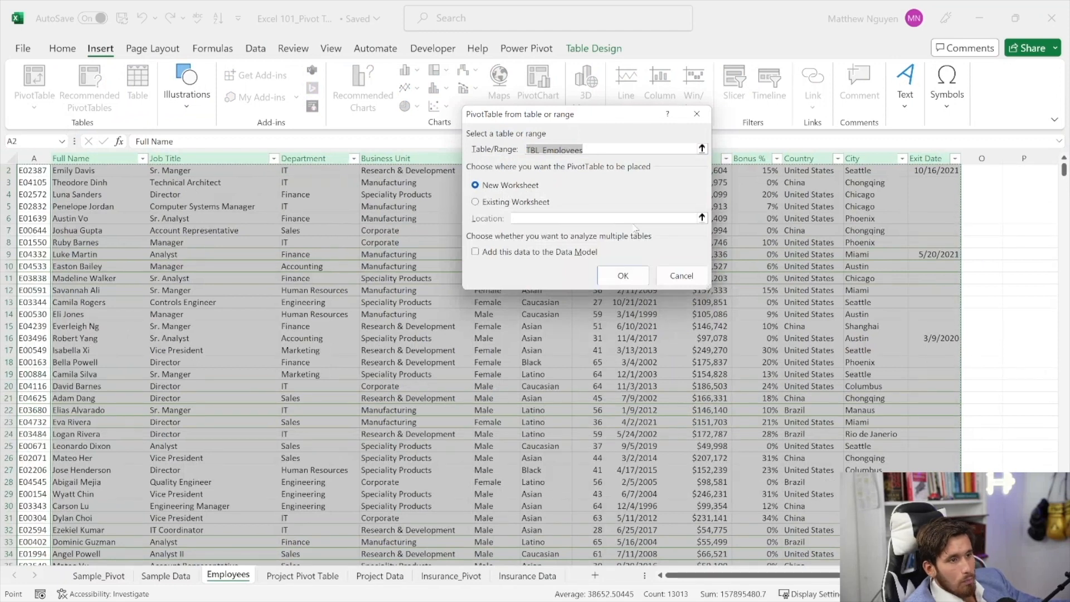
pyautogui.click(624, 274)
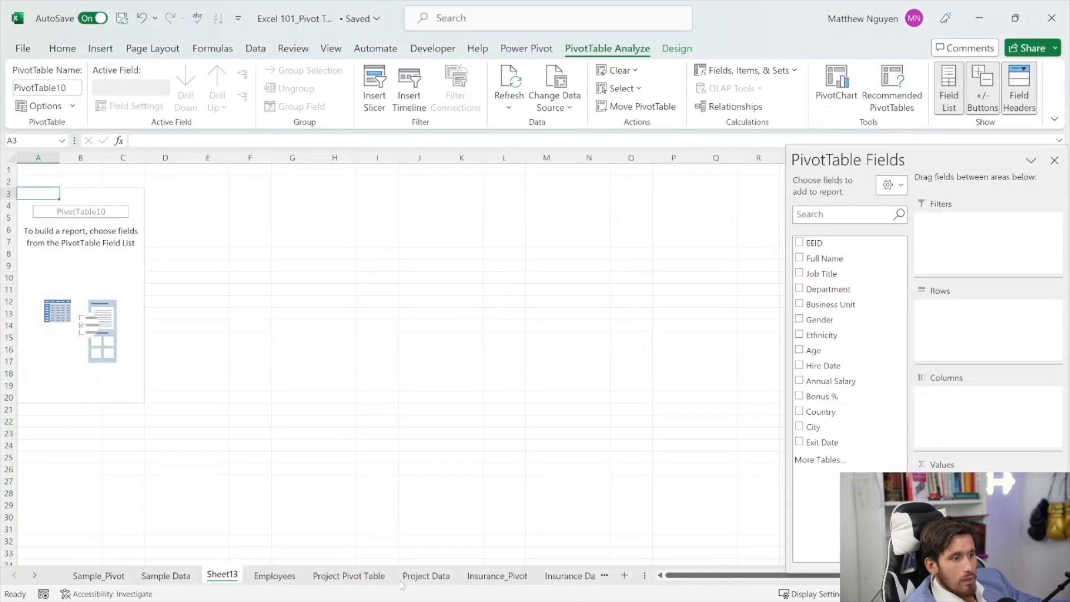
# Step: Rename the new PivotTable worksheet as Employees Pivot Table
pyautogui.doubleClick(222, 574)
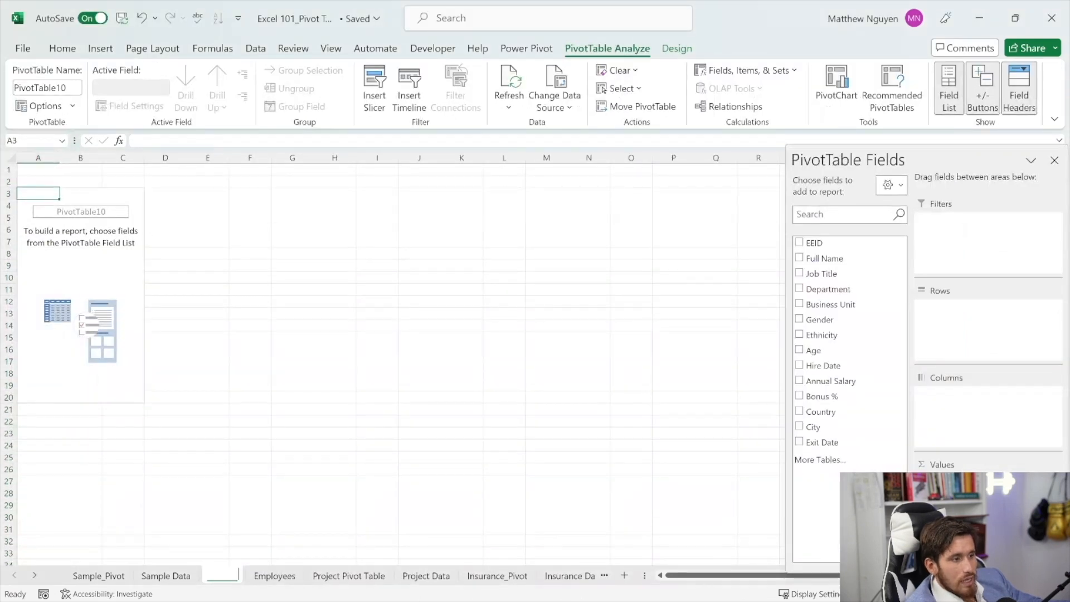
pyautogui.write('P')
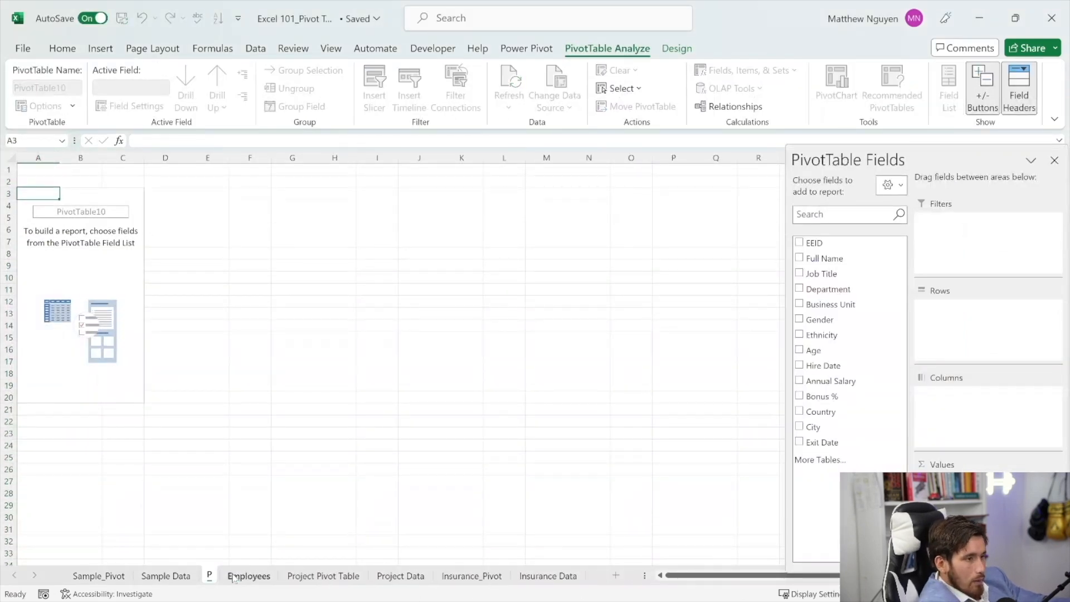
pyautogui.write('ivot Table')
pyautogui.press('Return')
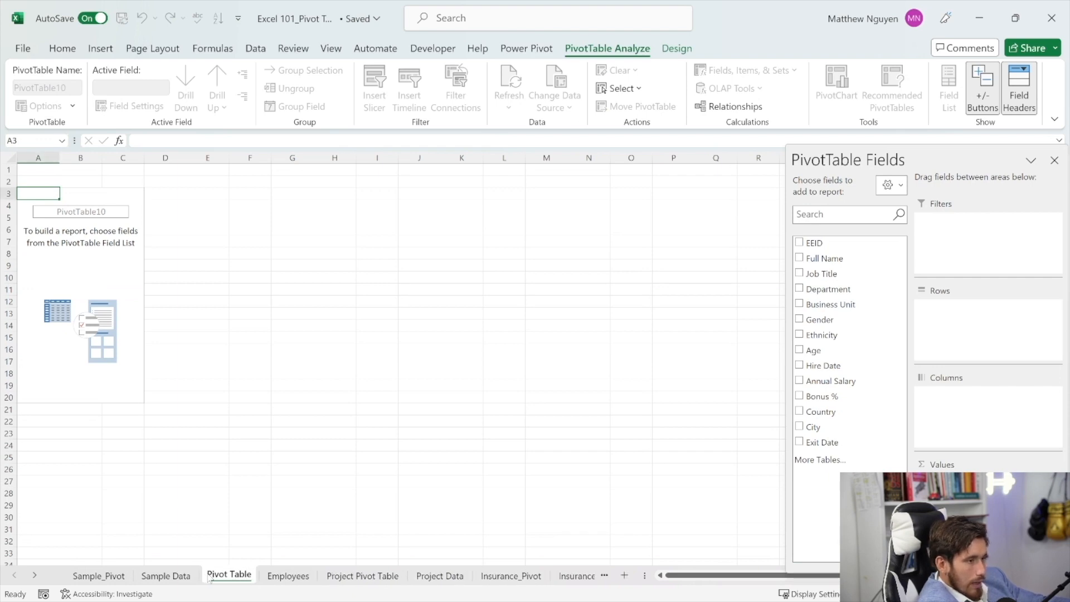
pyautogui.doubleClick(207, 579)
pyautogui.click(207, 579)
pyautogui.write('Empl')
pyautogui.write('oyees')
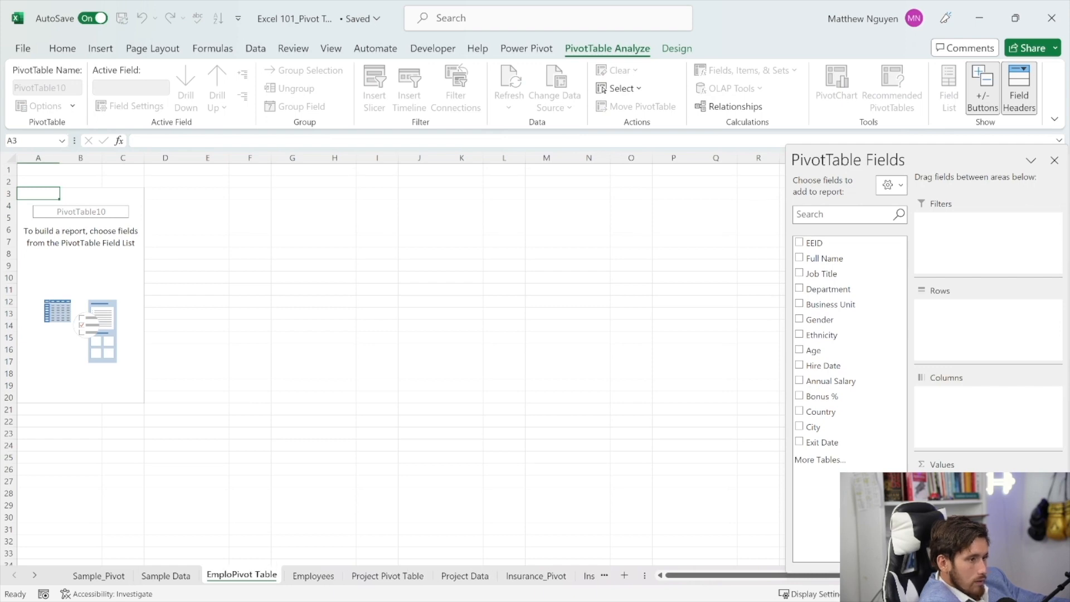
pyautogui.press('Return')
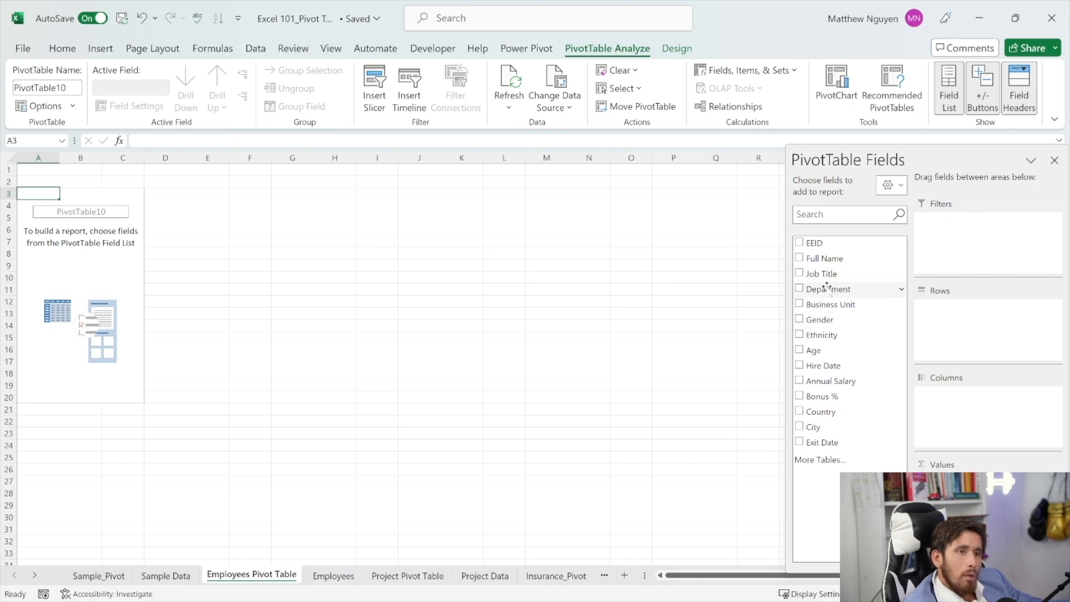
# Step: Add Department to the PivotTable's rows and sum Annual Salary as its values
pyautogui.moveTo(827, 288); pyautogui.dragTo(946, 306)
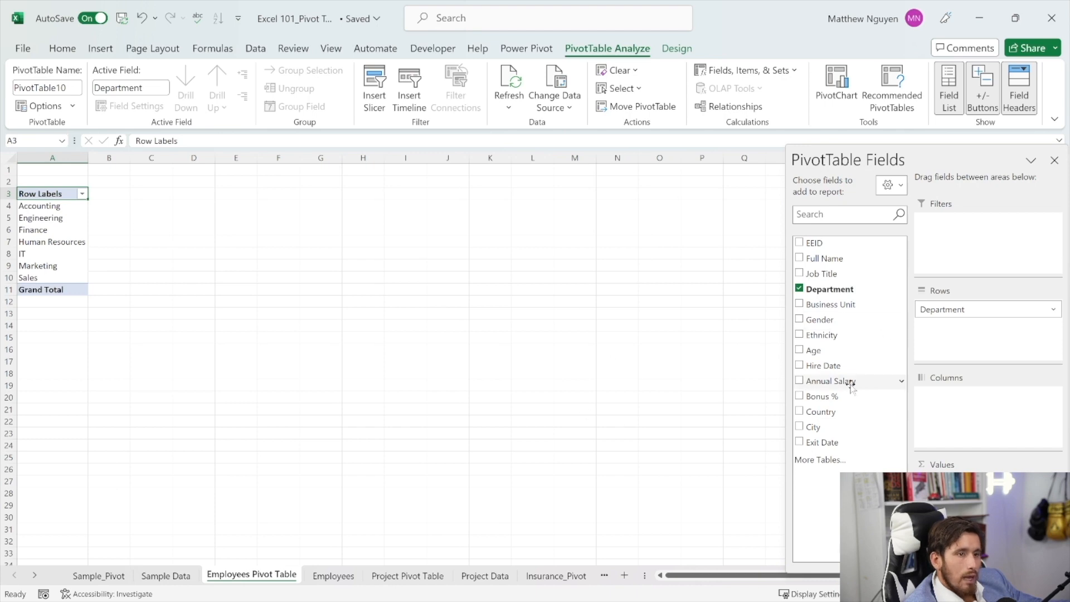
pyautogui.click(831, 381)
# Step: Format the Sum of Annual Salary values as Currency with two decimal places and the $ symbol
pyautogui.moveTo(140, 207)
pyautogui.click(140, 195)
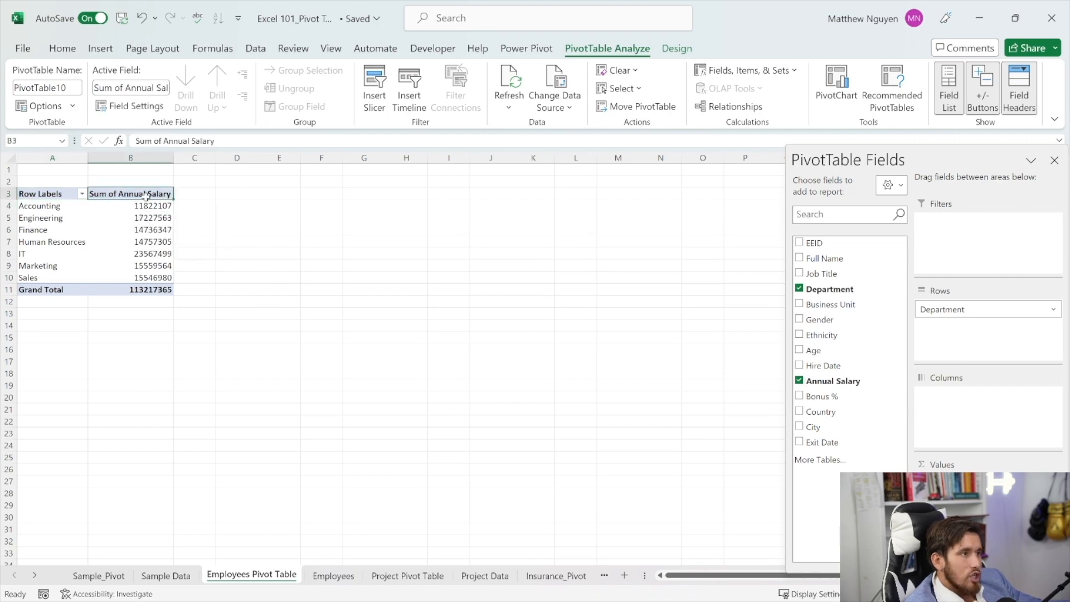
pyautogui.rightClick(145, 196)
pyautogui.click(213, 272)
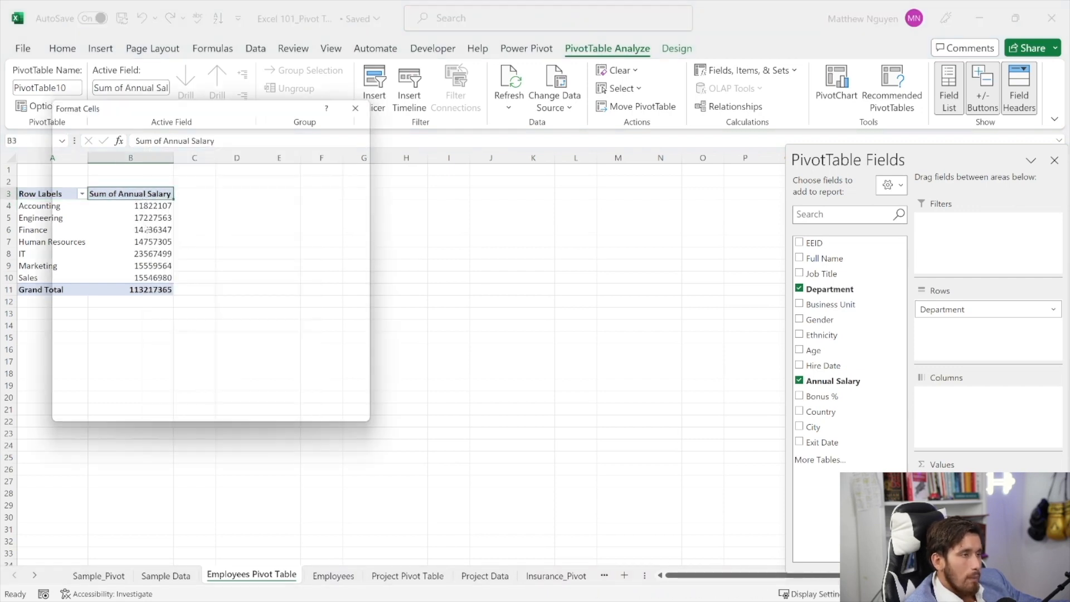
pyautogui.click(81, 185)
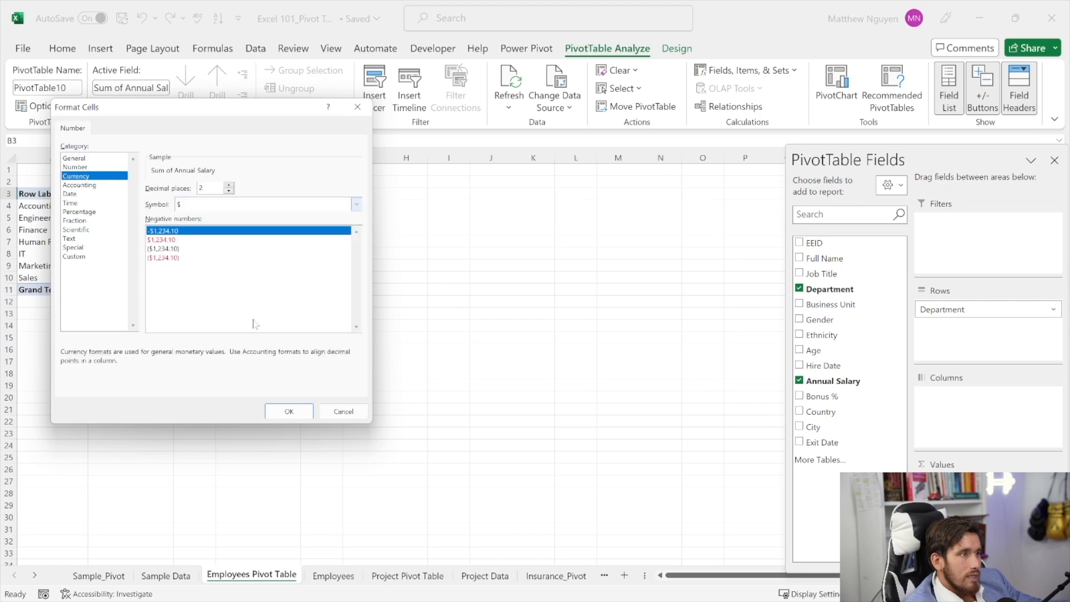
pyautogui.click(288, 412)
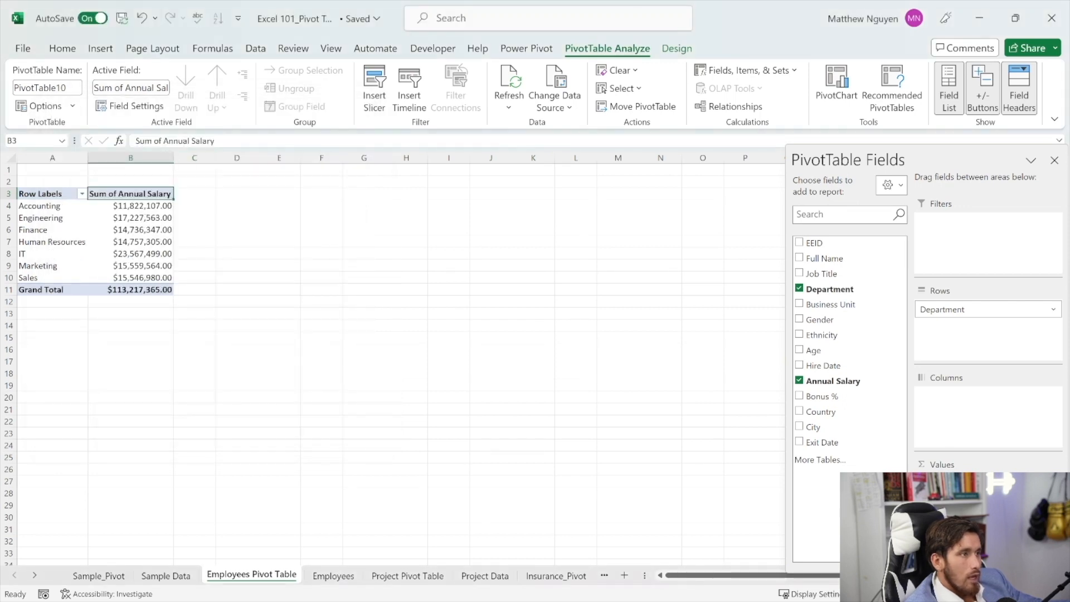
# Step: Shorten the salary column's header in B3 to Annual Salary by removing the Sum of prefix
pyautogui.moveTo(136, 140); pyautogui.dragTo(163, 140)
pyautogui.press('BackSpace')
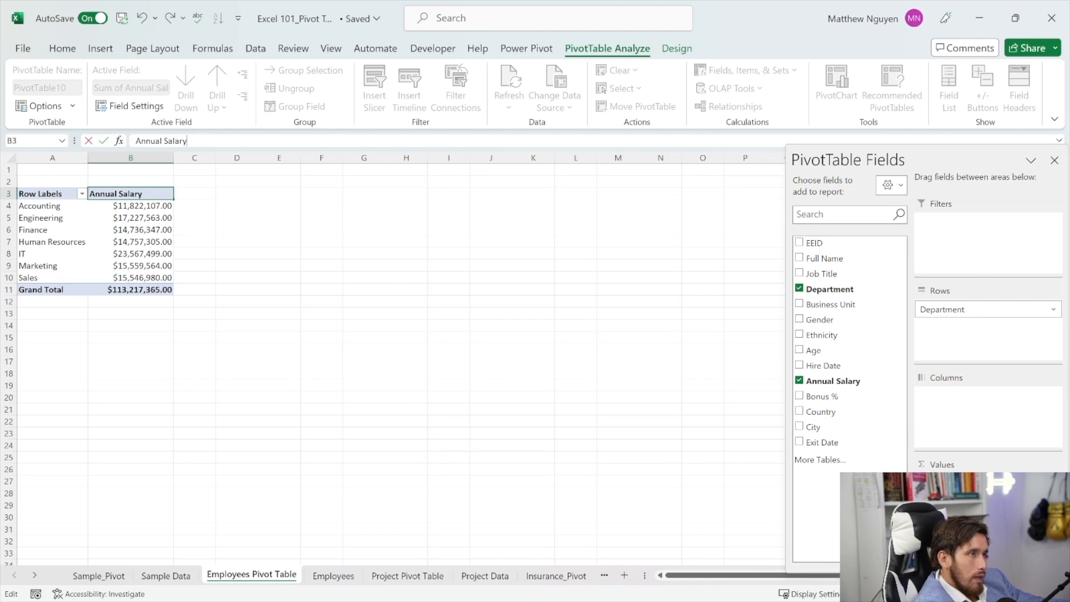
pyautogui.press('Return')
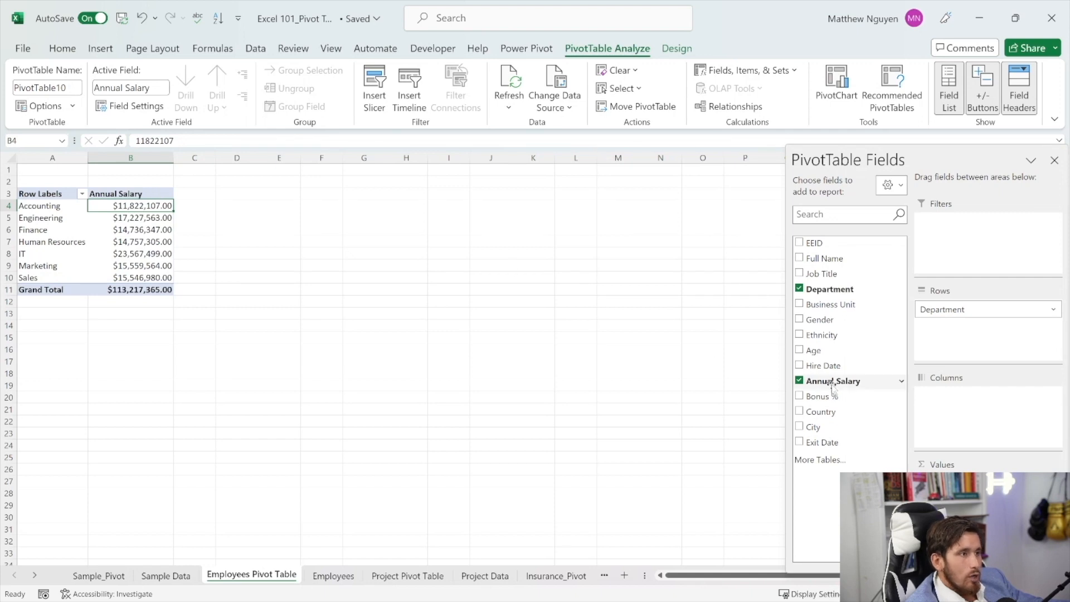
# Step: Add Annual Salary to the values a second time and rename the new column's header as % Annual Salary
pyautogui.moveTo(839, 383); pyautogui.dragTo(948, 474)
pyautogui.click(192, 194)
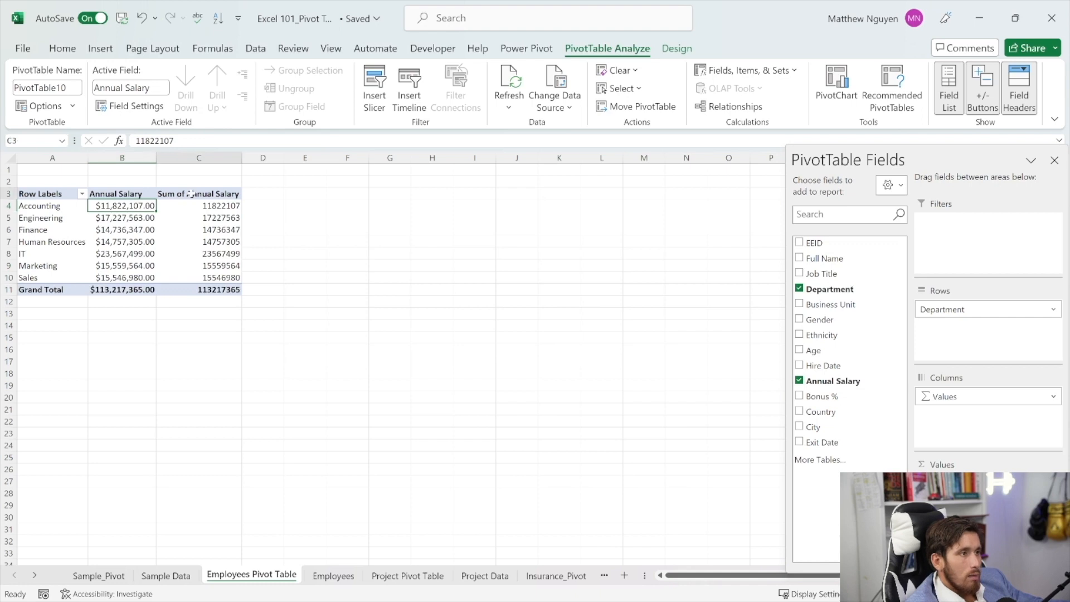
pyautogui.moveTo(163, 140); pyautogui.dragTo(136, 140)
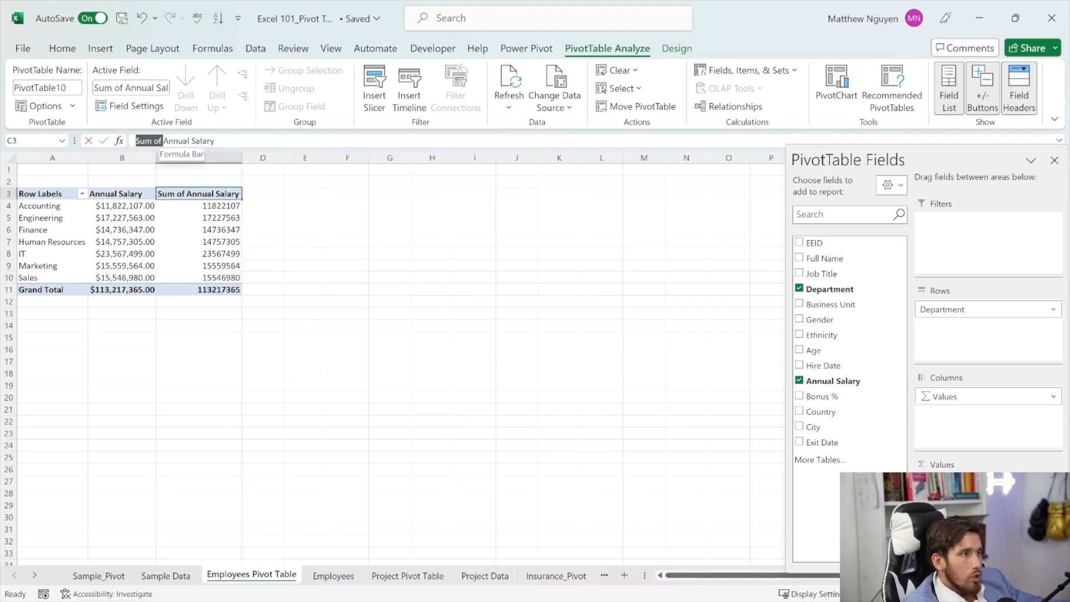
pyautogui.press('BackSpace')
pyautogui.press('Return')
pyautogui.write('%')
pyautogui.press('Return')
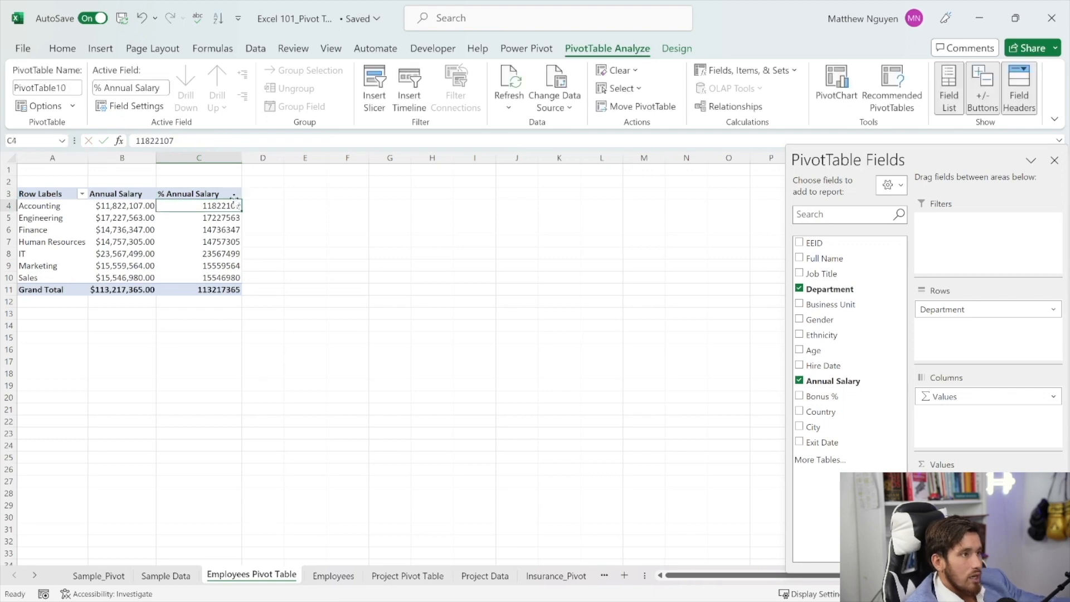
# Step: Extend the header in C3 to % Annual Salary of Total and widen column C to fit it
pyautogui.doubleClick(232, 194)
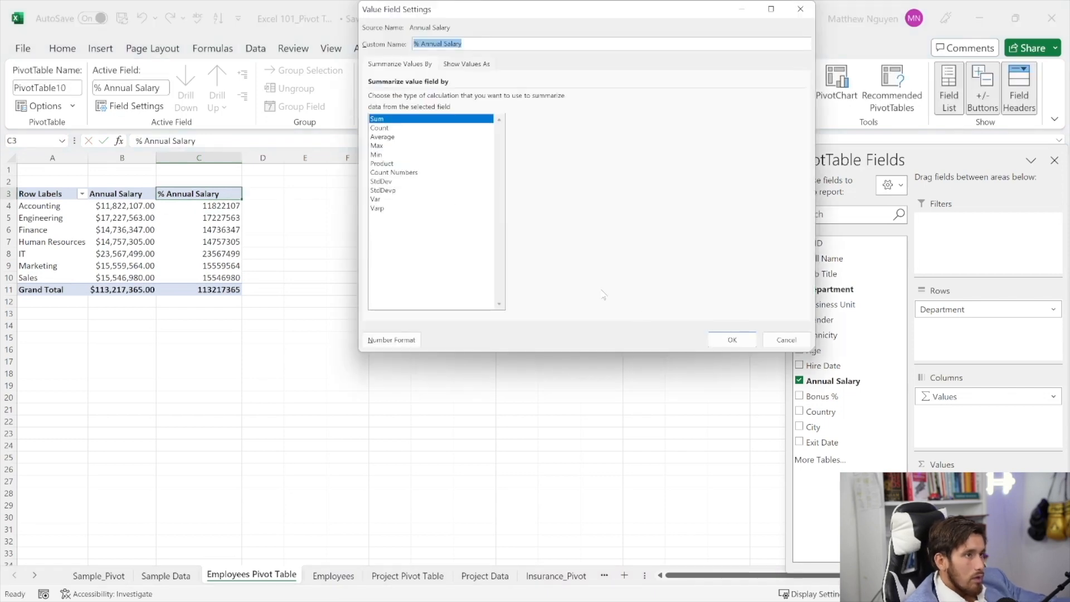
pyautogui.click(786, 339)
pyautogui.press('F2')
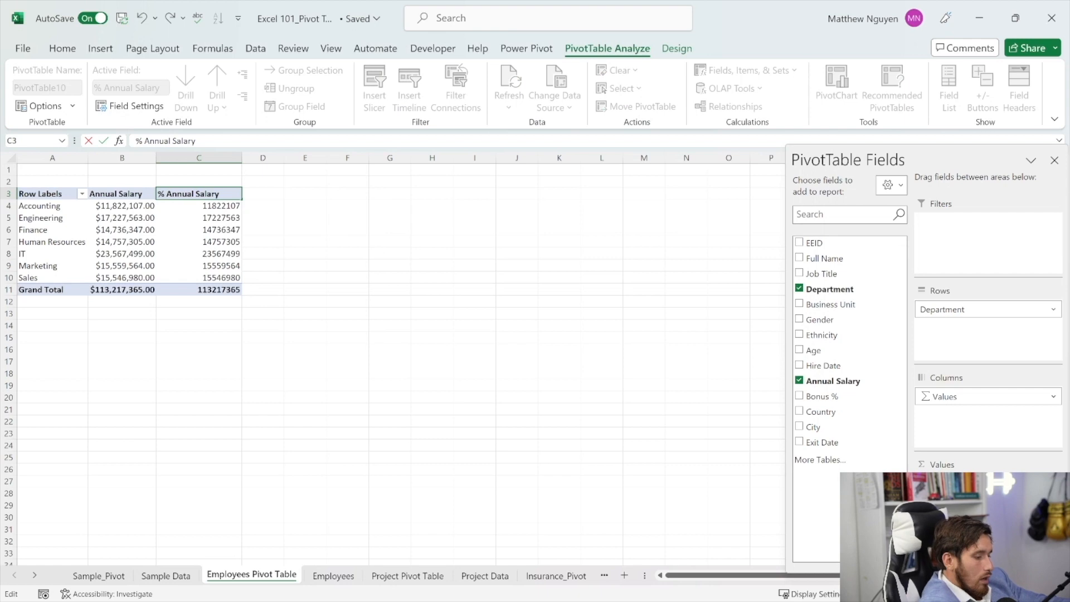
pyautogui.write('of Total')
pyautogui.press('Return')
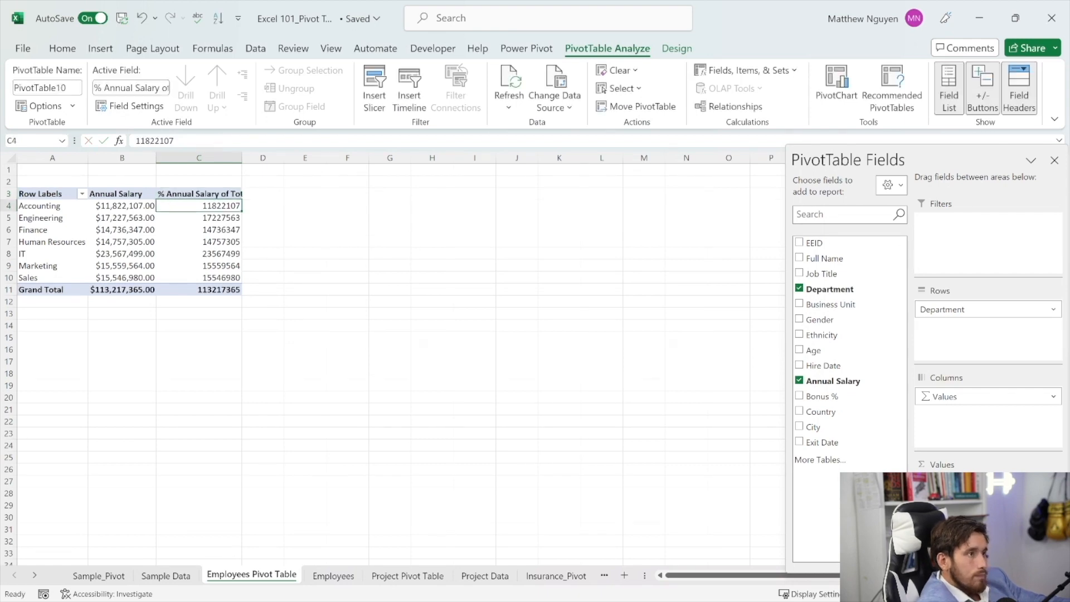
pyautogui.moveTo(241, 150); pyautogui.dragTo(299, 158)
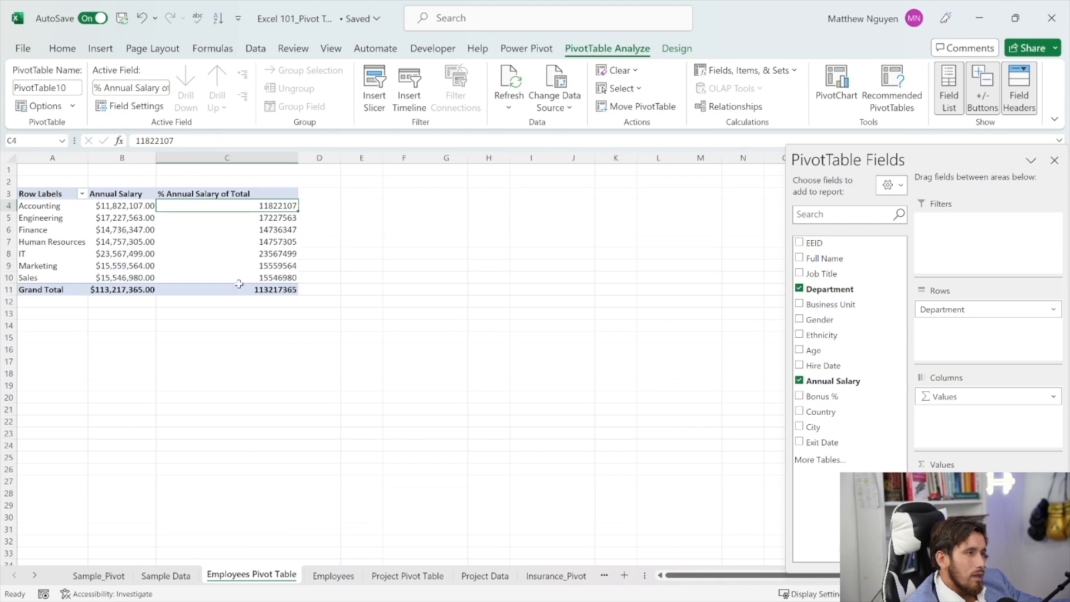
# Step: Show the % Annual Salary of Total values as % of Grand Total
pyautogui.moveTo(263, 288); pyautogui.dragTo(255, 207)
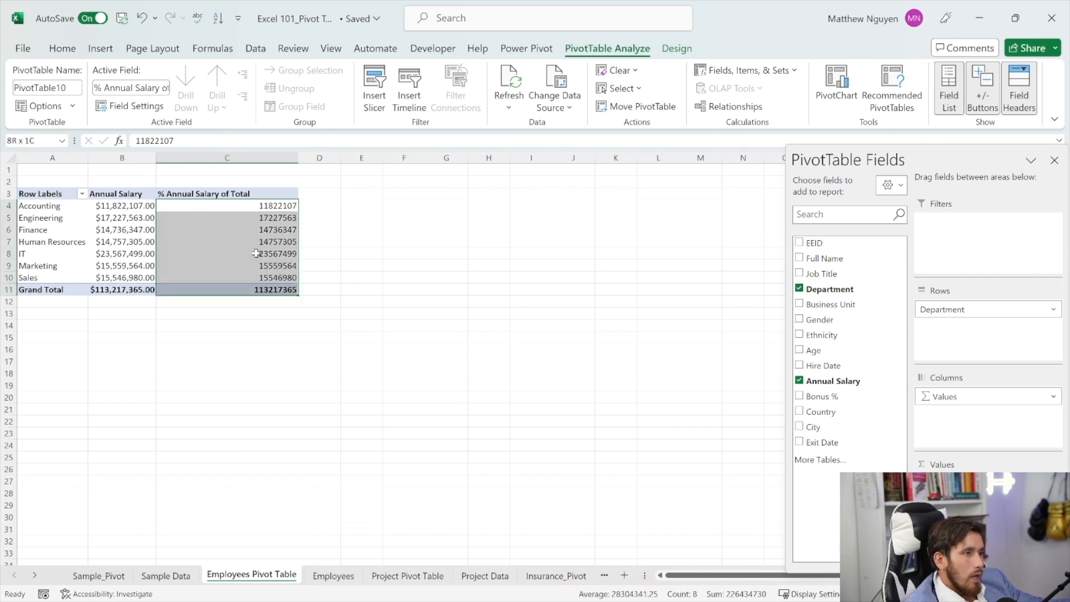
pyautogui.click(255, 209)
pyautogui.rightClick(257, 208)
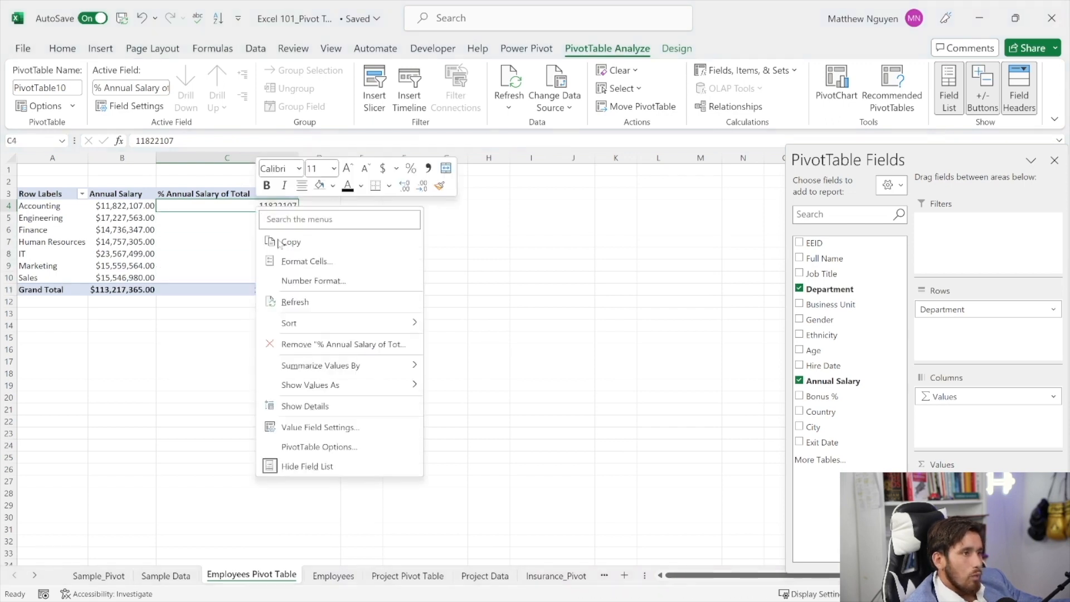
pyautogui.click(318, 427)
pyautogui.moveTo(328, 254); pyautogui.dragTo(442, 179)
pyautogui.click(317, 234)
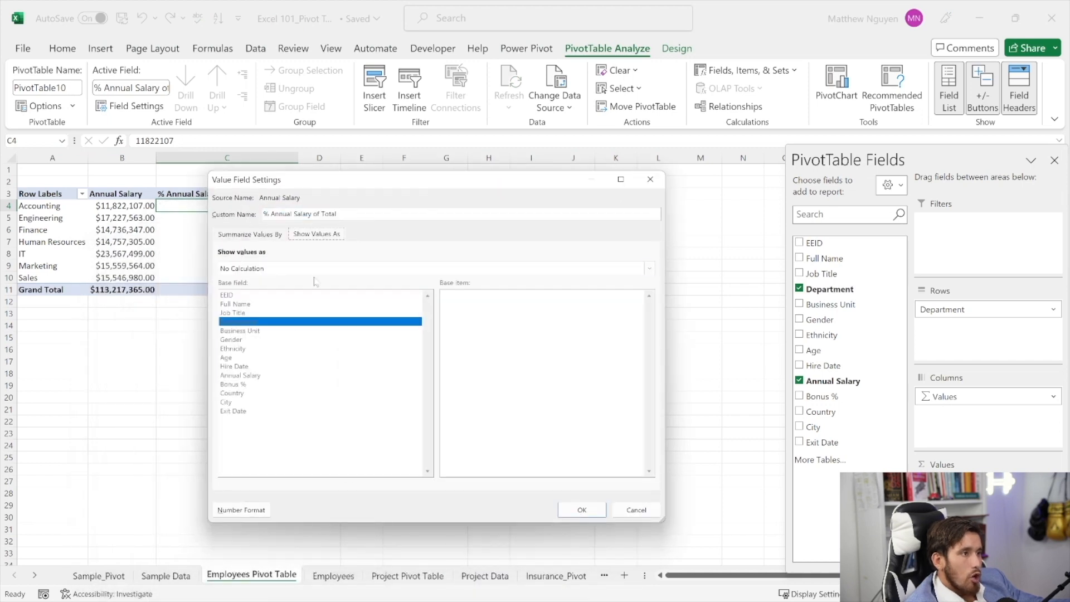
pyautogui.click(259, 270)
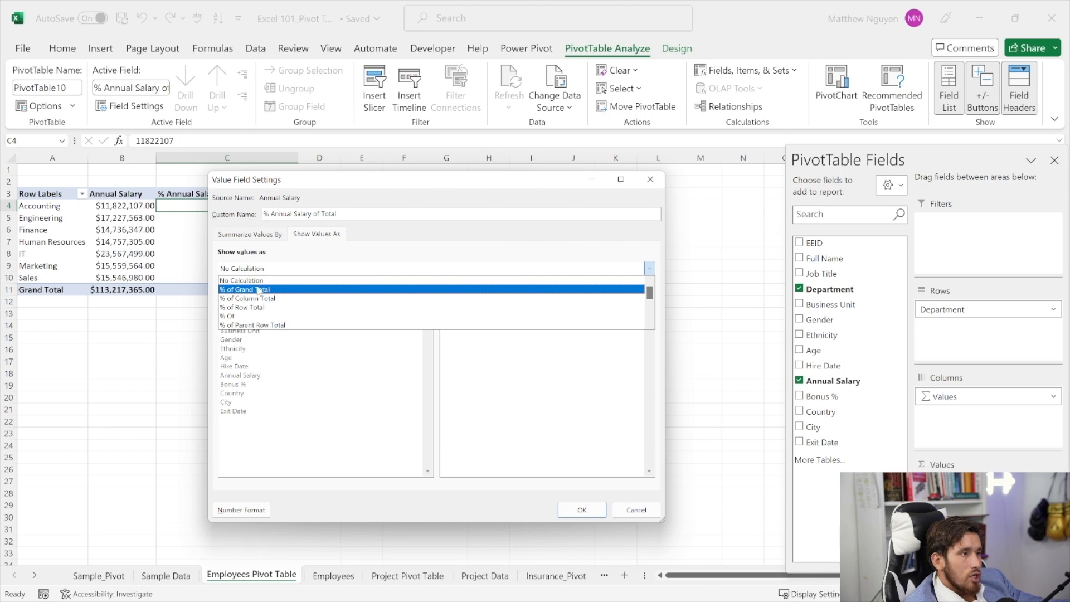
pyautogui.click(259, 290)
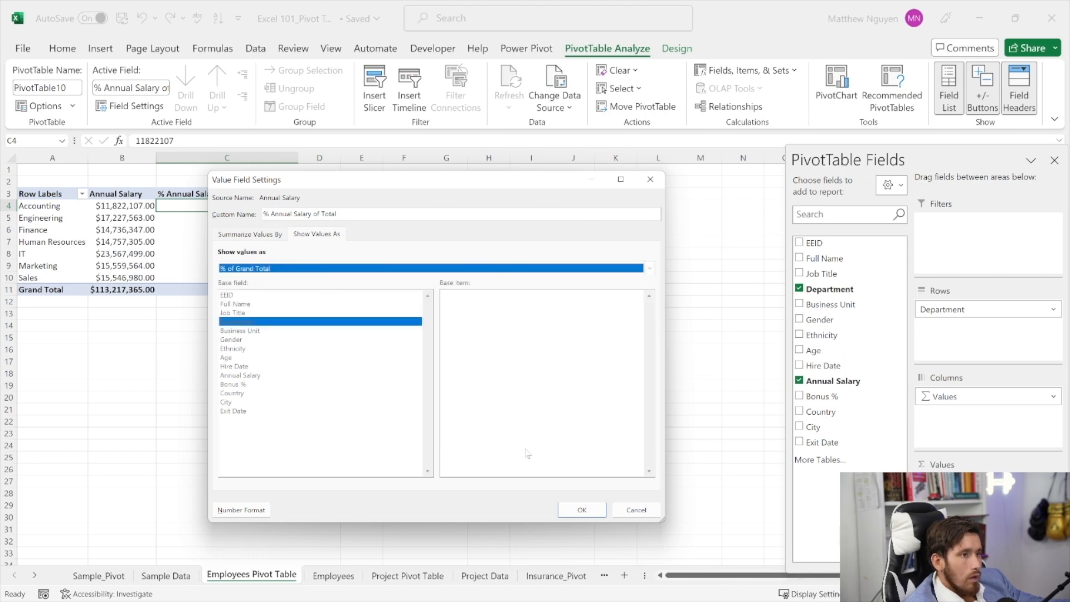
pyautogui.click(580, 510)
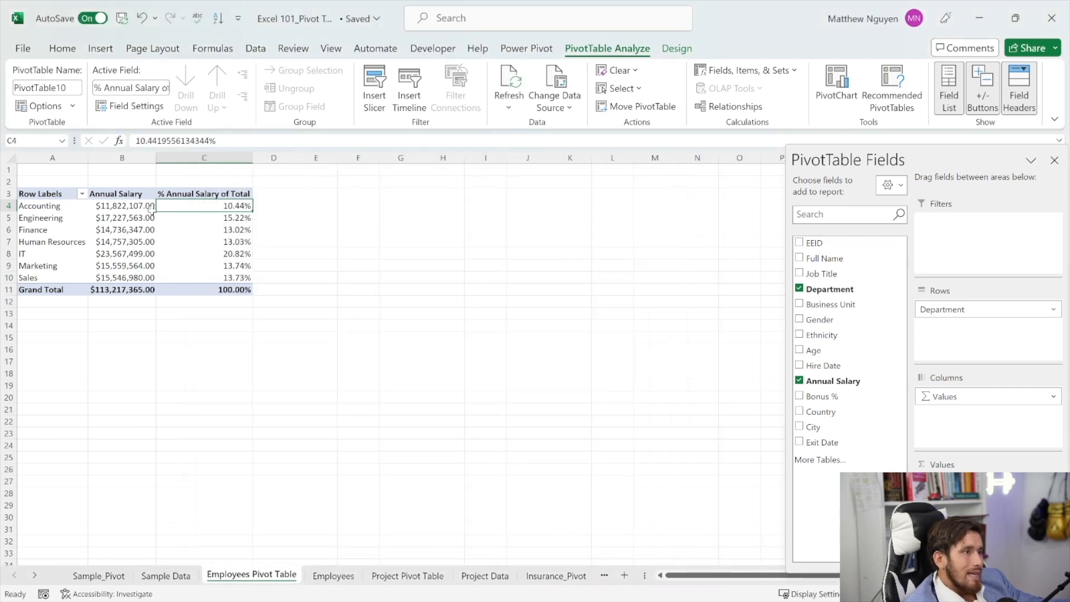
pyautogui.moveTo(67, 204); pyautogui.dragTo(189, 278)
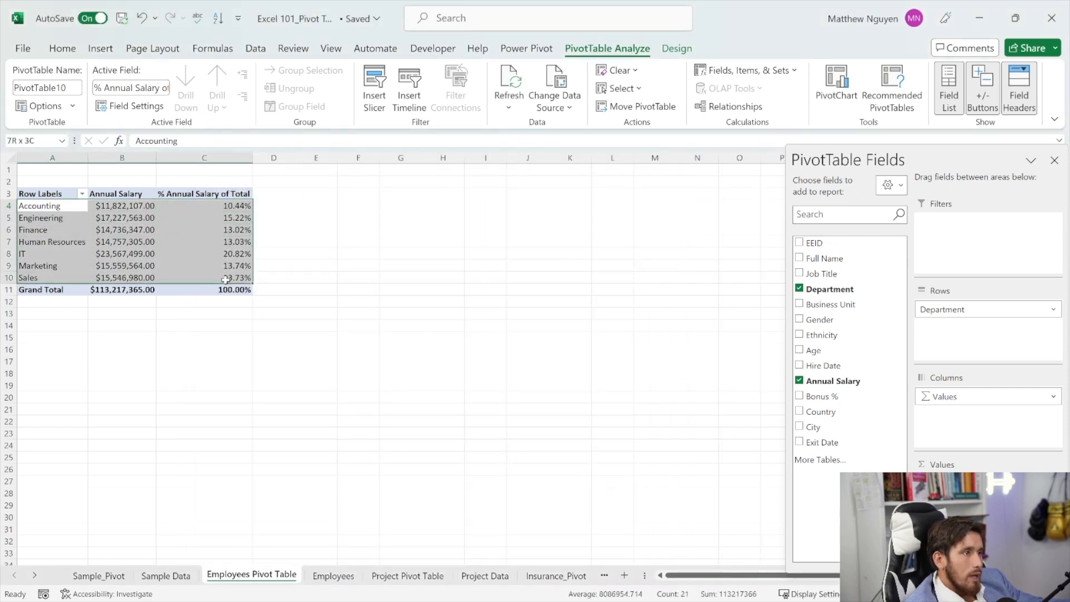
pyautogui.moveTo(66, 211); pyautogui.dragTo(246, 278)
pyautogui.moveTo(77, 193); pyautogui.dragTo(245, 279)
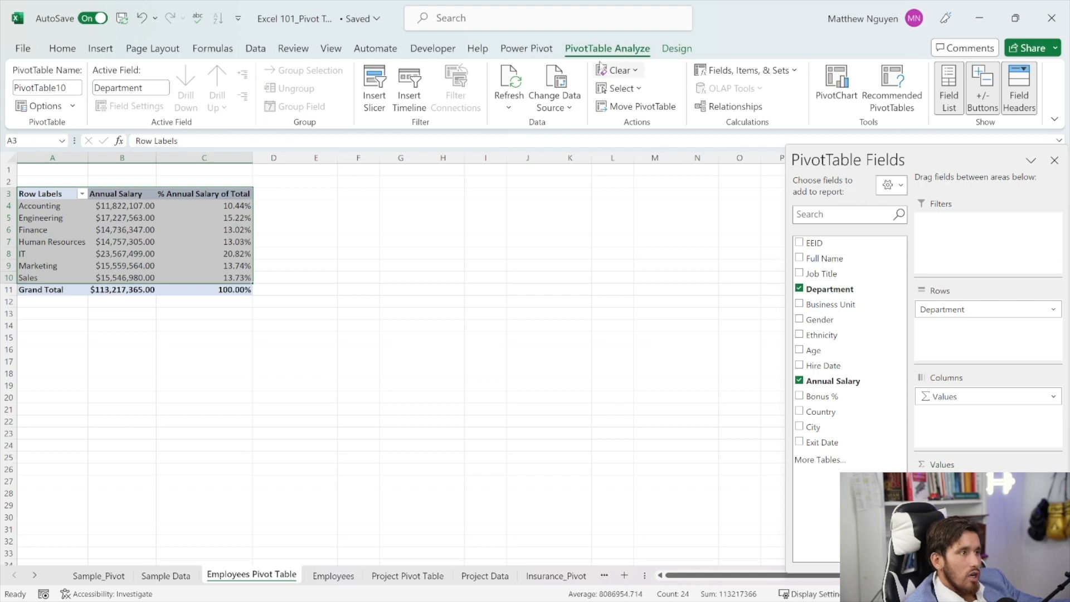
# Step: Rename the Row Labels header in A3 as Dept
pyautogui.click(53, 194)
pyautogui.moveTo(178, 140); pyautogui.dragTo(89, 142)
pyautogui.write('Dept')
pyautogui.press('Return')
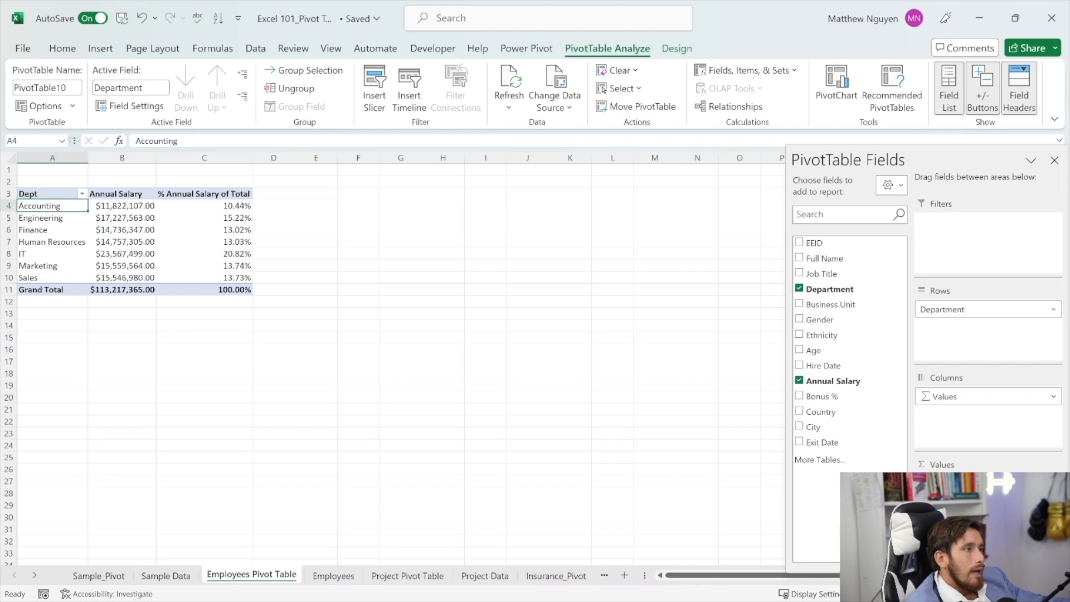
# Step: Select the PivotTable from the Dept header through the Sales row and insert a 3-D pie PivotChart
pyautogui.moveTo(59, 207); pyautogui.dragTo(218, 278)
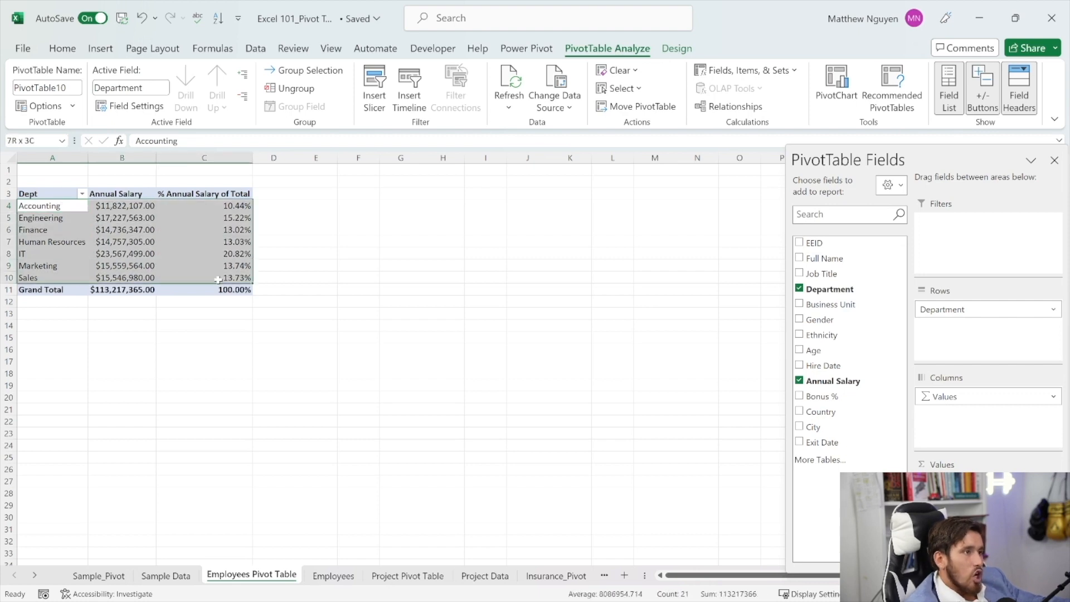
pyautogui.moveTo(73, 206); pyautogui.dragTo(128, 267)
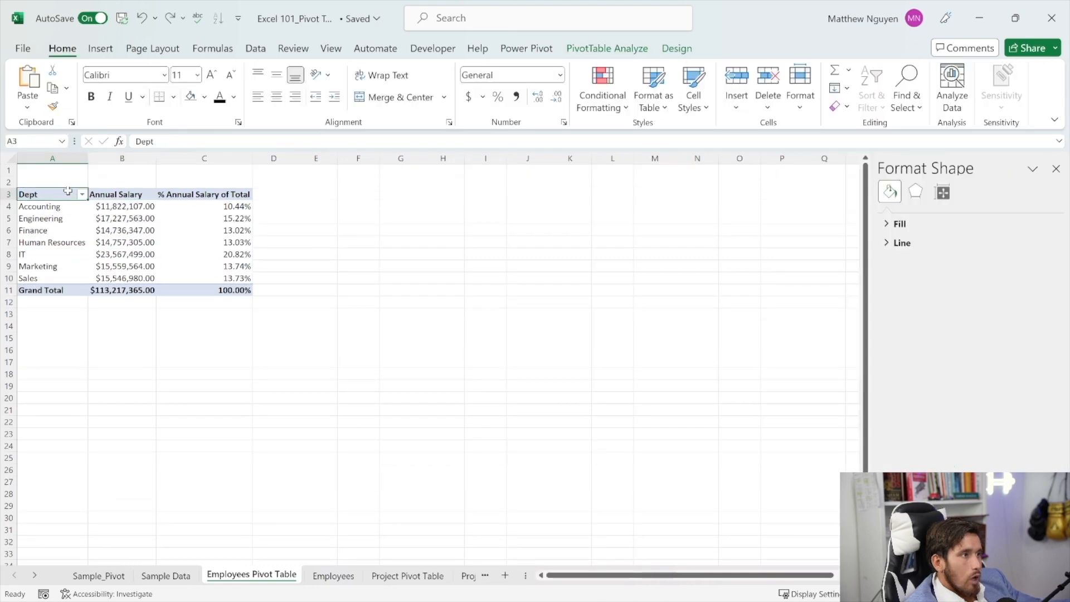
pyautogui.moveTo(68, 191); pyautogui.dragTo(245, 274)
pyautogui.click(607, 48)
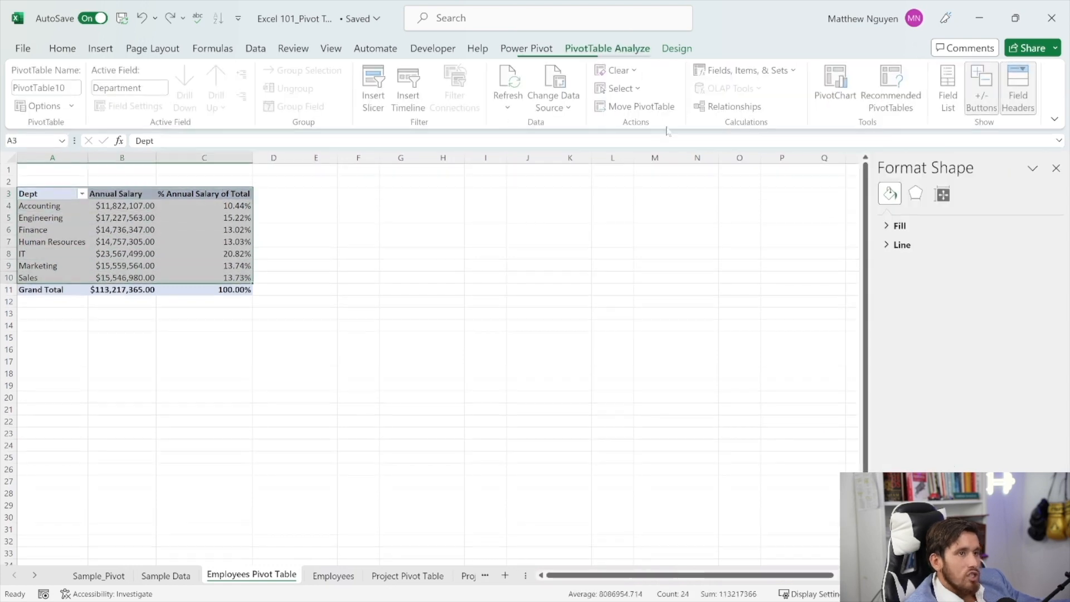
pyautogui.click(841, 92)
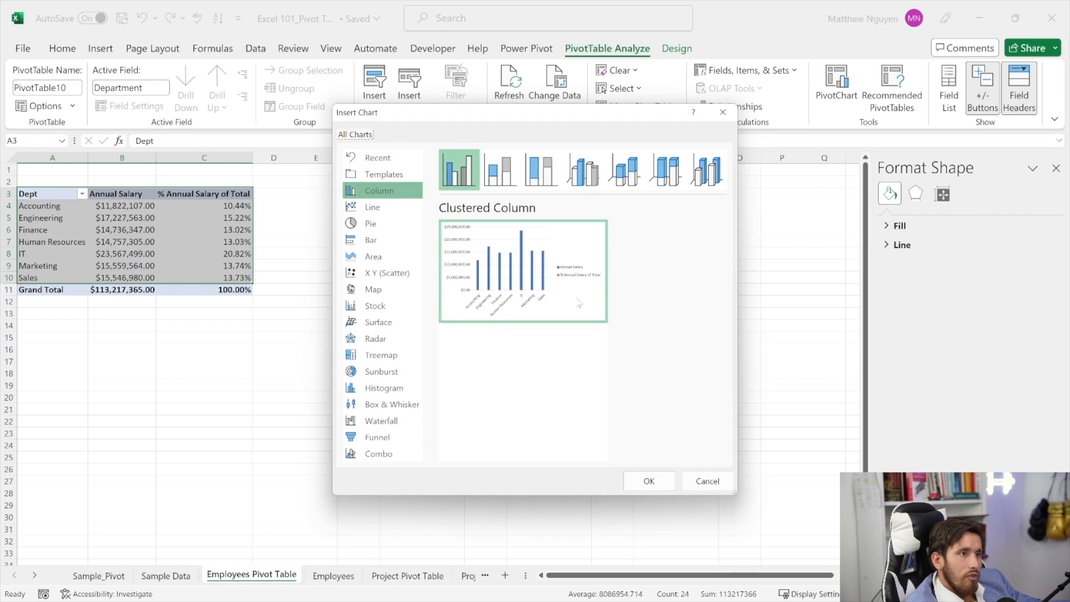
pyautogui.click(389, 225)
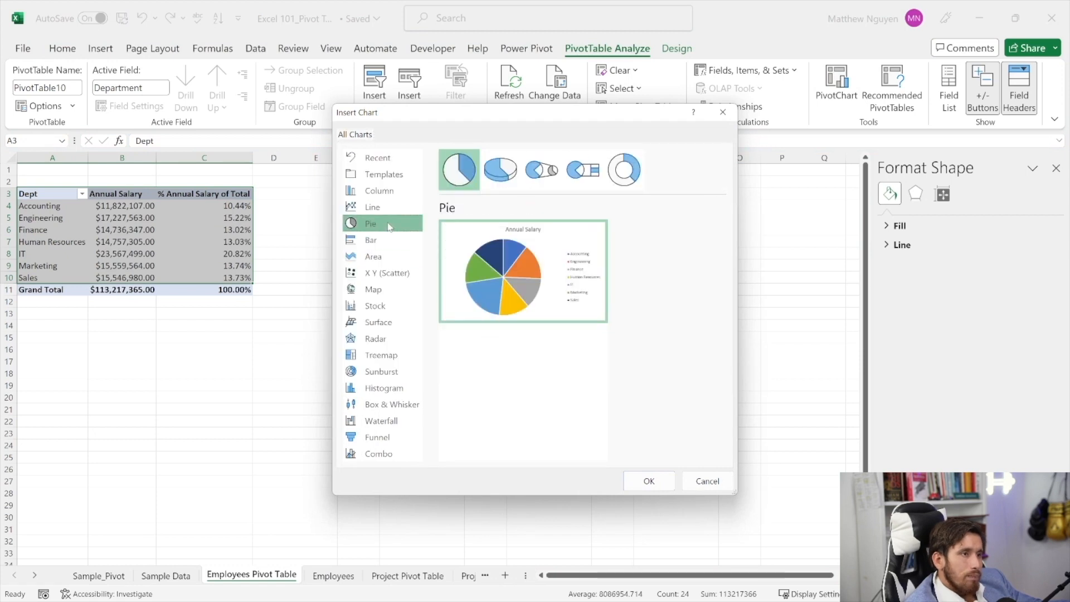
pyautogui.moveTo(527, 277)
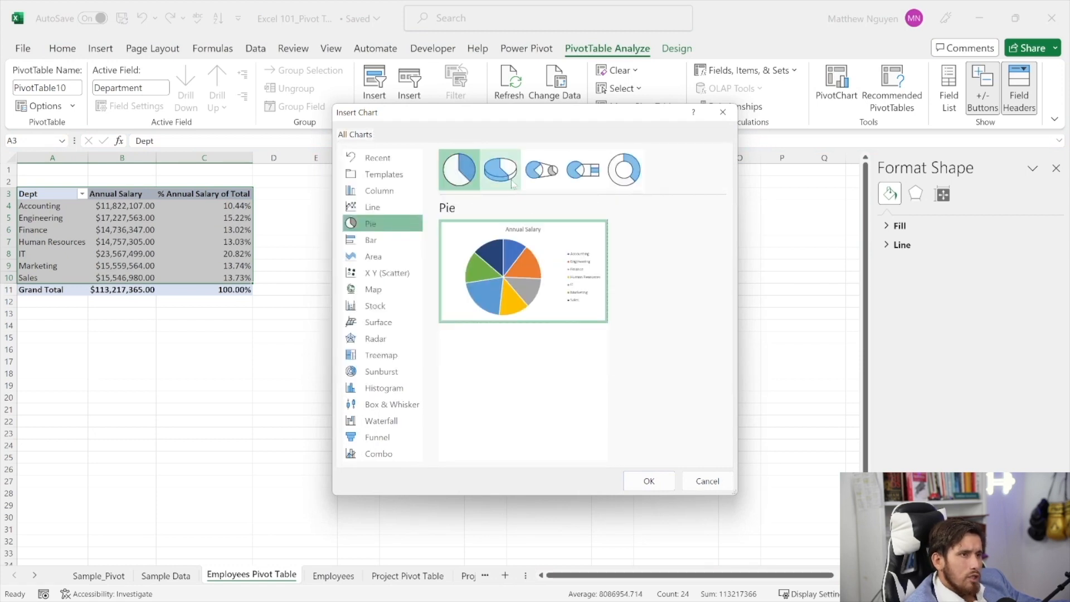
pyautogui.click(500, 170)
pyautogui.click(647, 479)
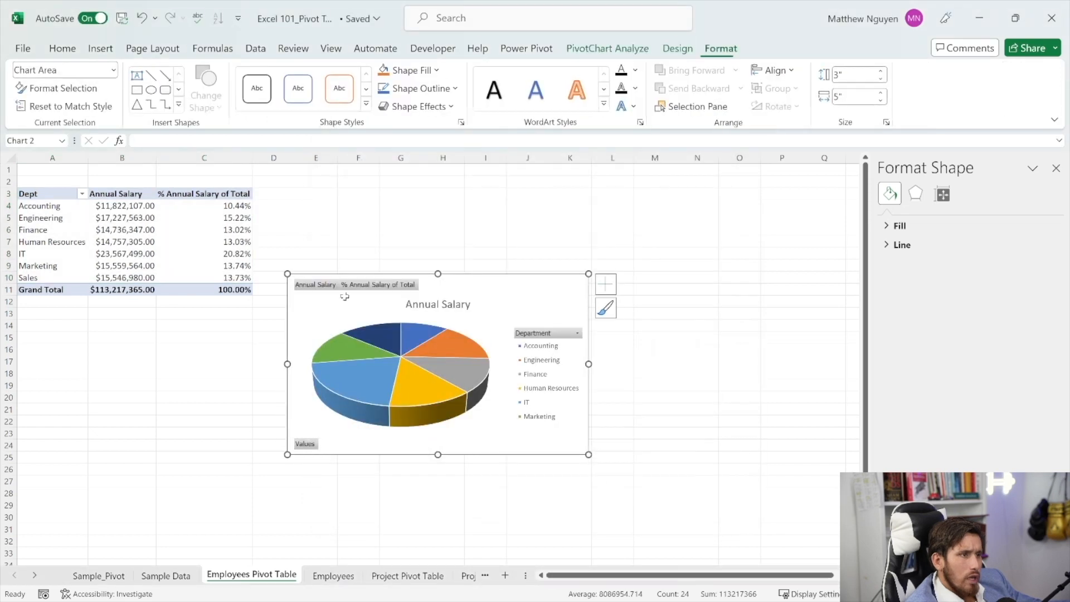
# Step: Add data callouts with department names and percentages to the Annual Salary pie chart slices
pyautogui.click(425, 333)
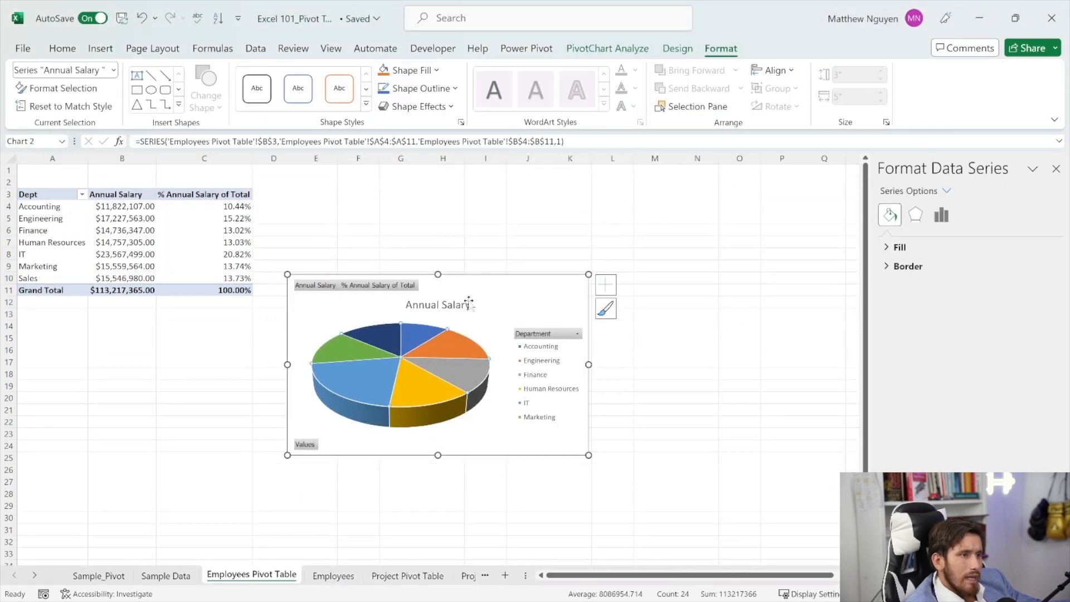
pyautogui.click(478, 326)
pyautogui.rightClick(458, 347)
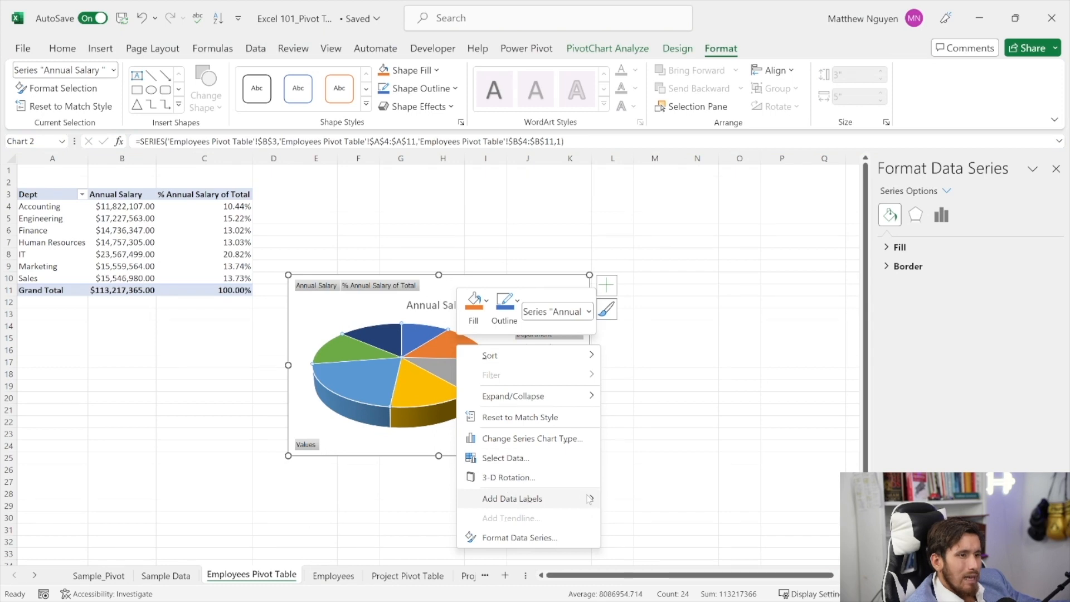
pyautogui.moveTo(590, 498)
pyautogui.click(630, 520)
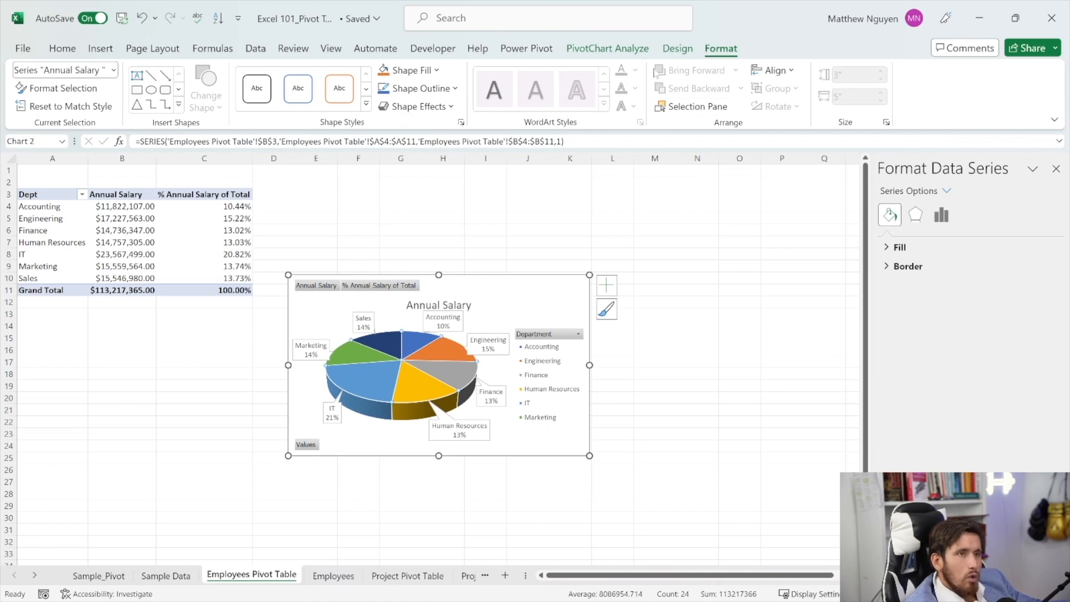
# Step: Show the PivotChart field list and add Job Title as a report filter
pyautogui.click(607, 48)
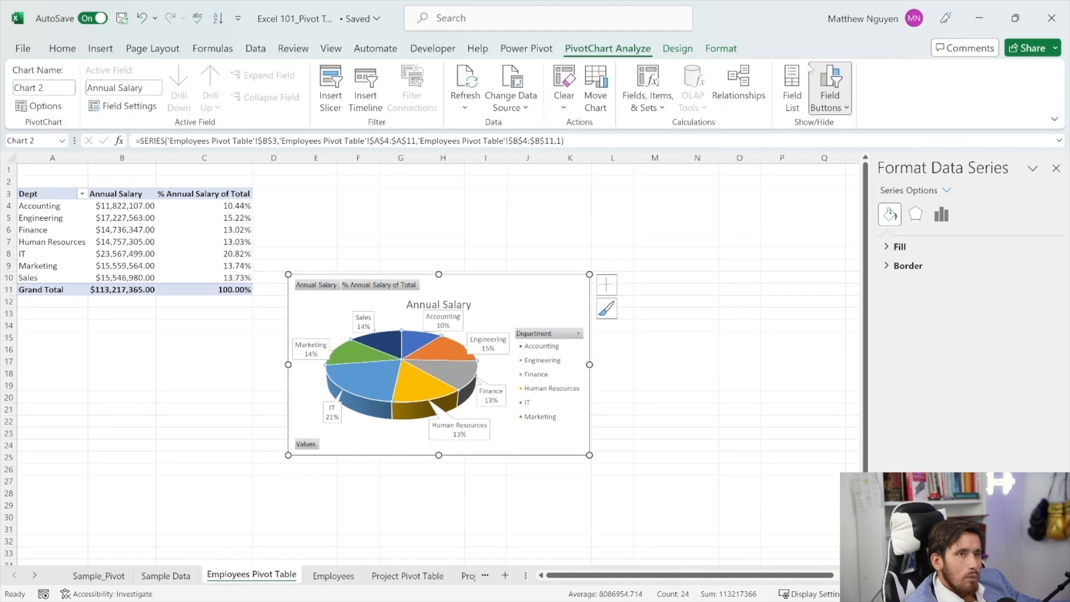
pyautogui.click(792, 91)
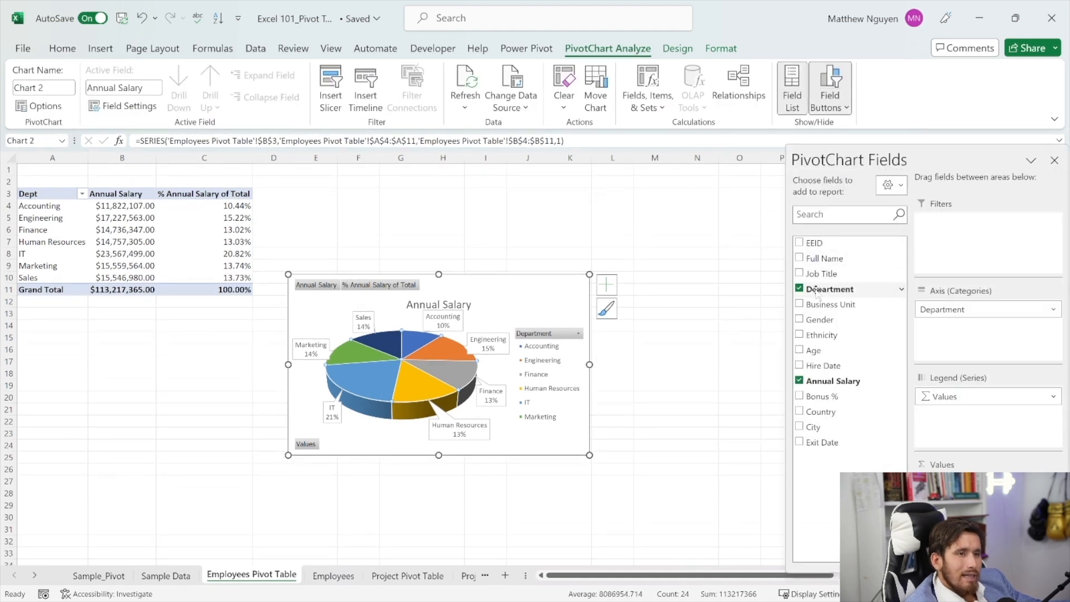
pyautogui.moveTo(822, 274); pyautogui.dragTo(141, 187)
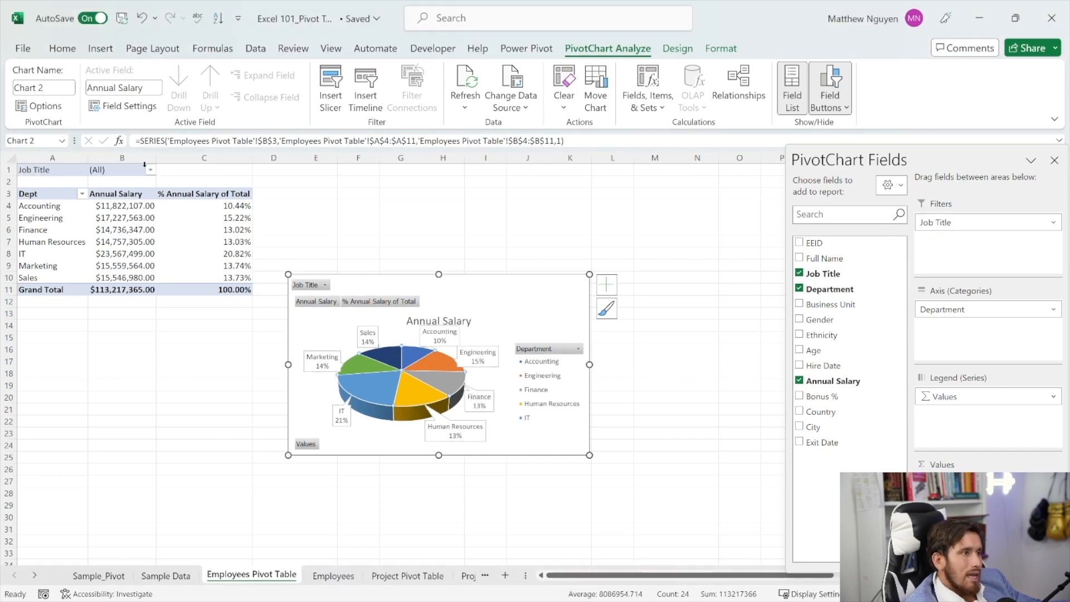
# Step: Allow multiple selections in the Job Title filter and deselect (All)
pyautogui.click(150, 171)
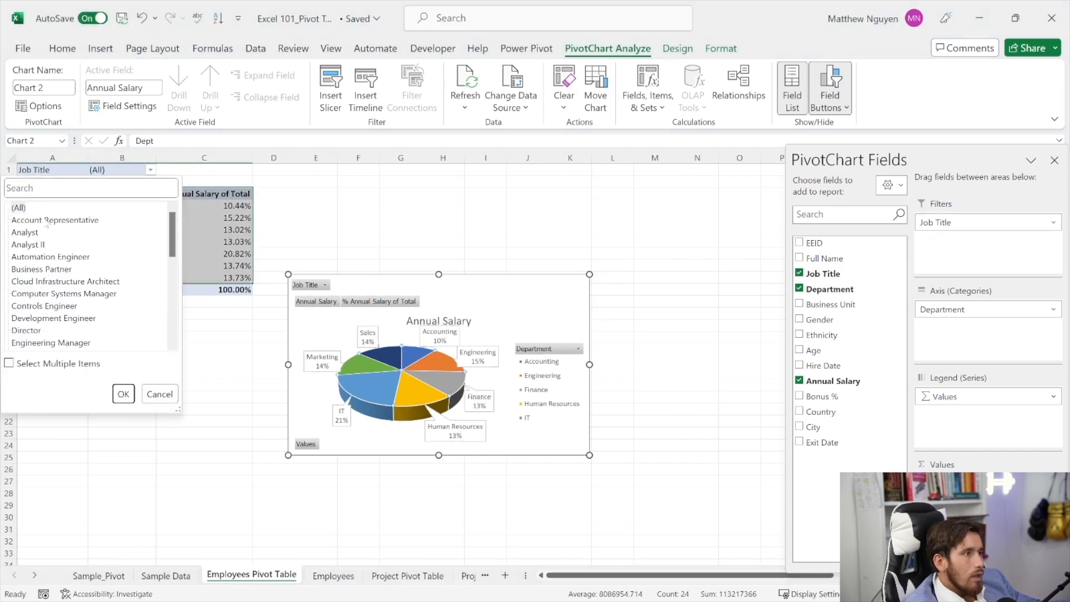
pyautogui.scroll(-10, 44, 246)
pyautogui.click(9, 363)
pyautogui.scroll(10, 22, 223)
pyautogui.click(14, 207)
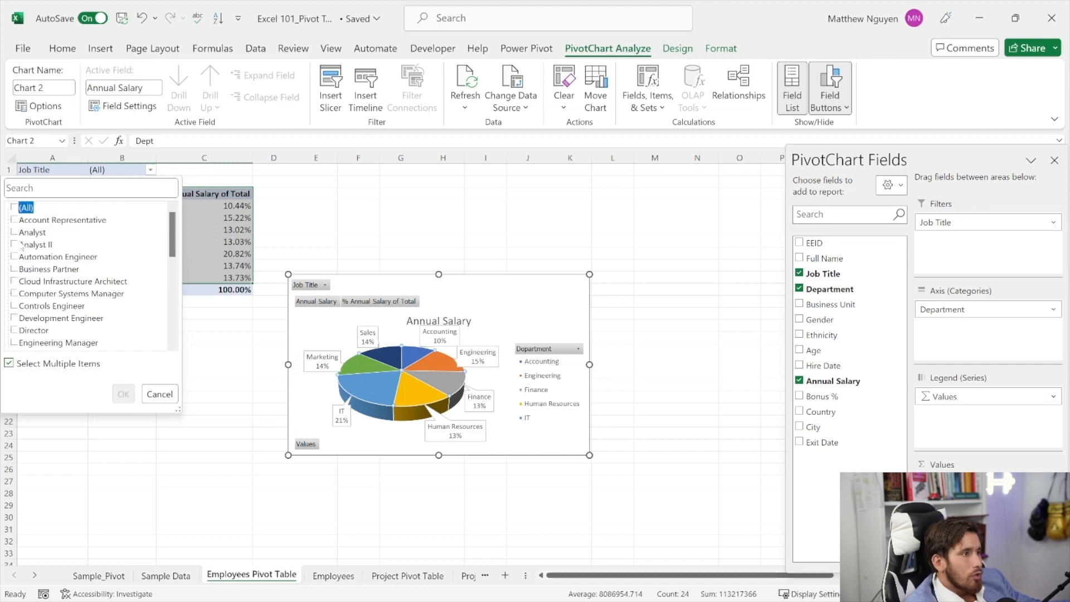
# Step: Include Director and Manager in the Job Title filter
pyautogui.scroll(-2, 21, 246)
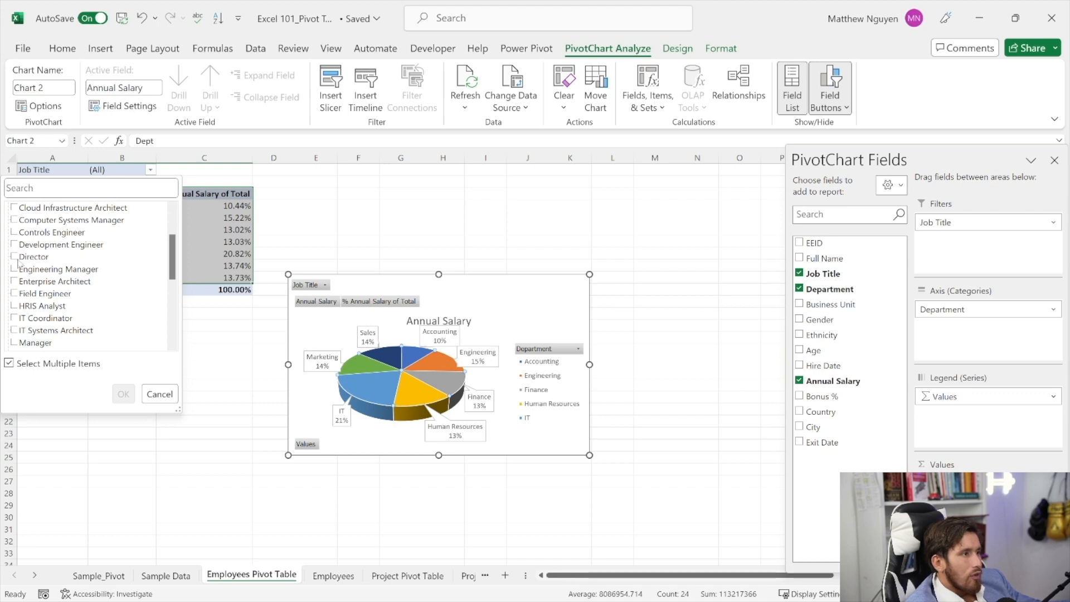
pyautogui.click(14, 257)
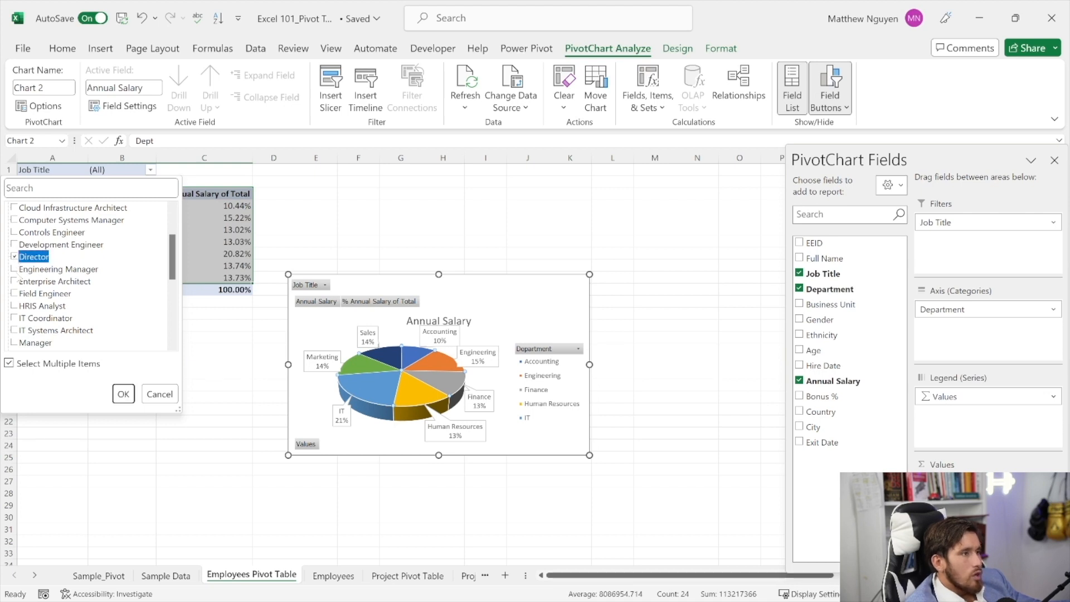
pyautogui.scroll(-1, 17, 286)
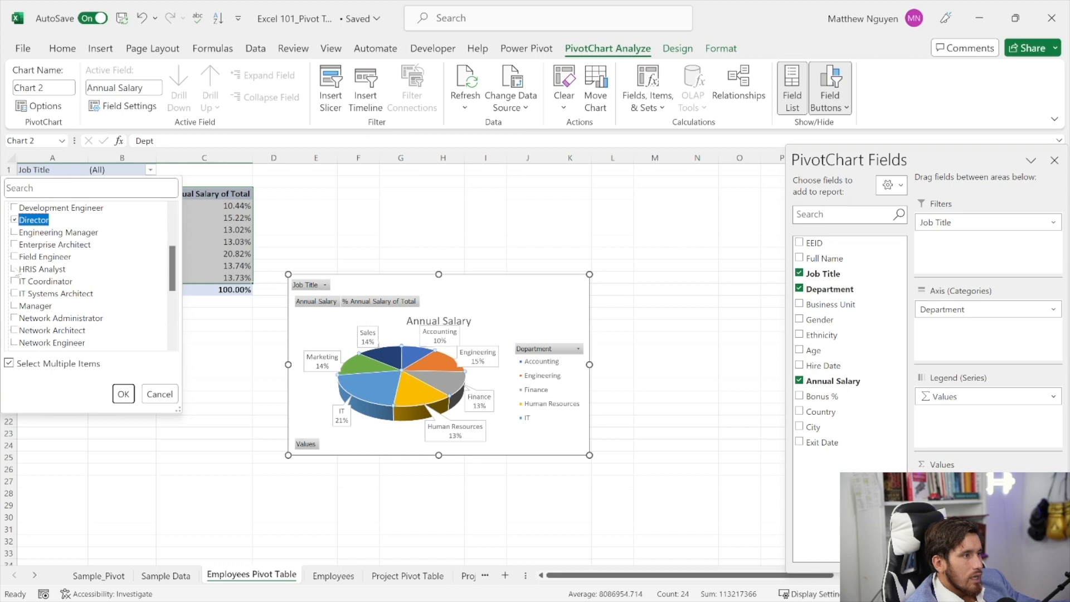
pyautogui.scroll(-1, 18, 273)
pyautogui.click(14, 271)
pyautogui.scroll(-1, 14, 279)
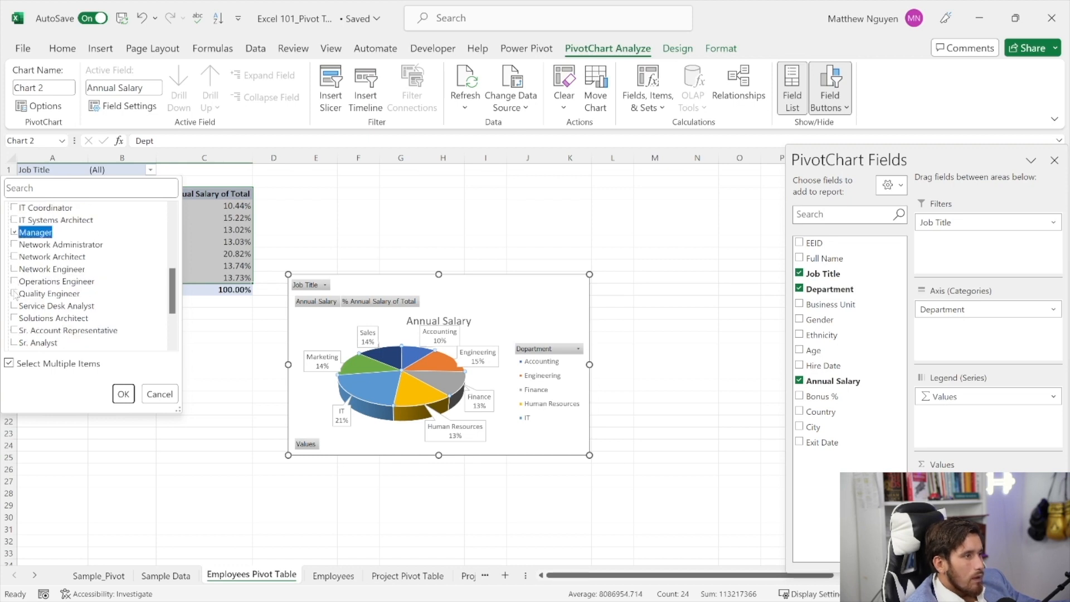
# Step: Include Sr. Account Representative, Sr. Analyst, Sr. Business Partner, Sr. Manger and Vice President in the Job Title filter and apply it
pyautogui.scroll(-2, 17, 319)
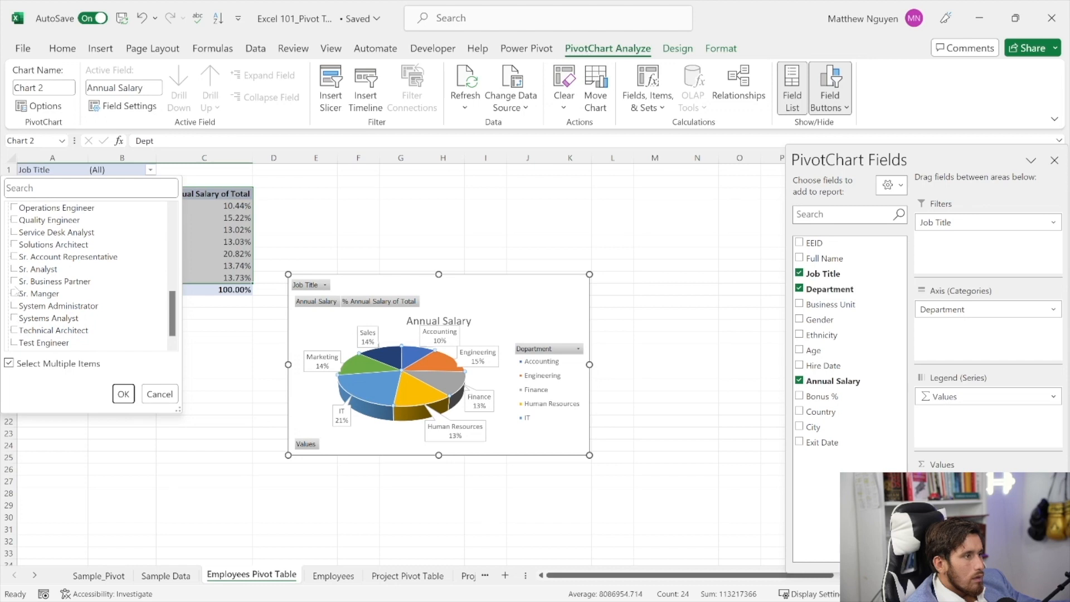
pyautogui.click(15, 269)
pyautogui.click(15, 257)
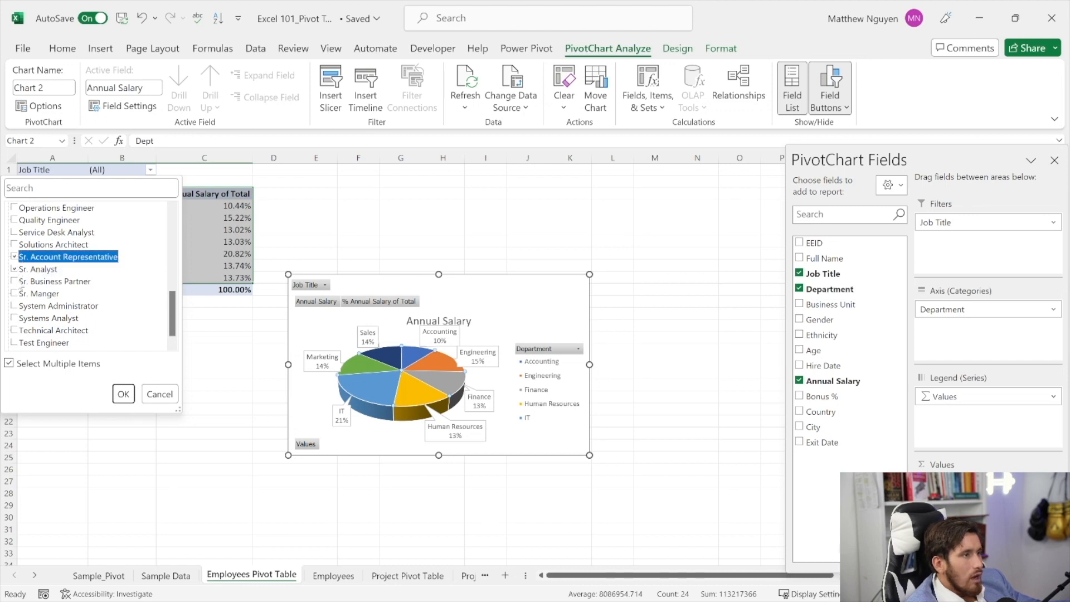
pyautogui.click(14, 280)
pyautogui.click(17, 296)
pyautogui.scroll(-1, 19, 301)
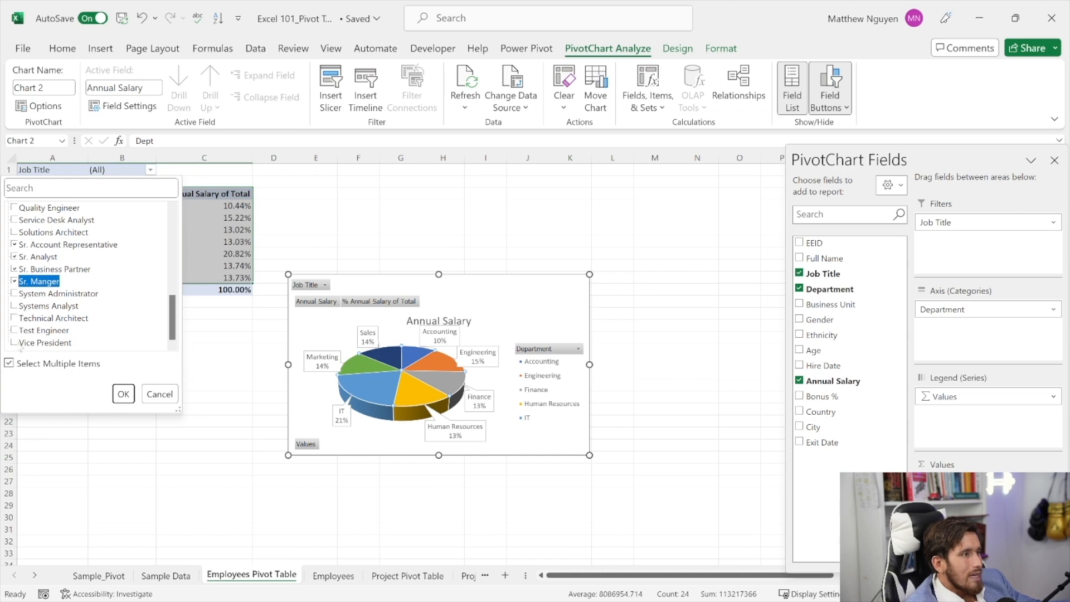
pyautogui.click(15, 343)
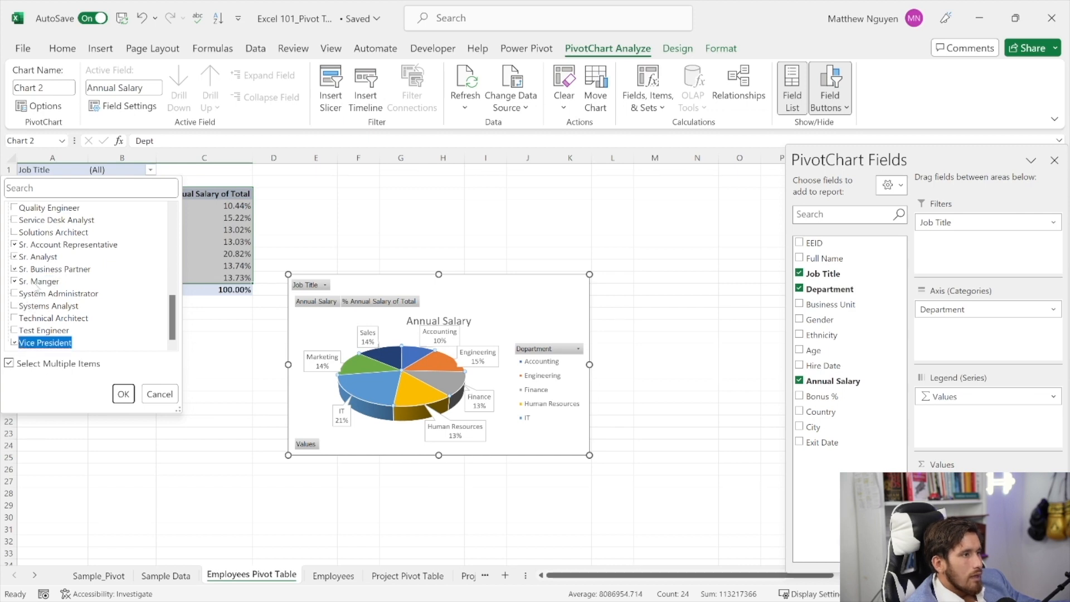
pyautogui.scroll(10, 42, 284)
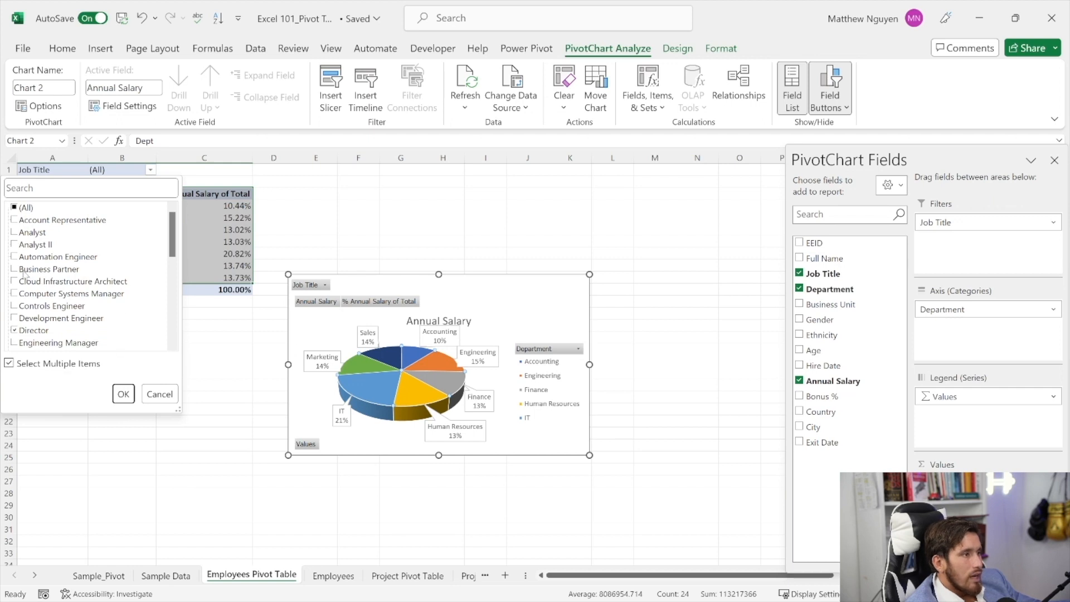
pyautogui.click(25, 272)
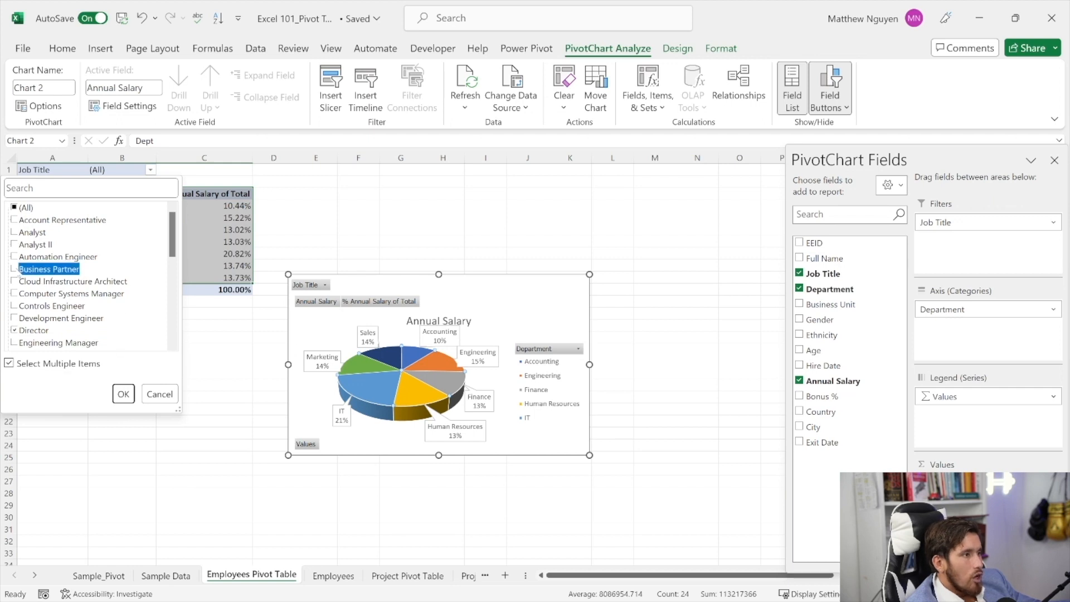
pyautogui.click(122, 394)
pyautogui.press('Escape')
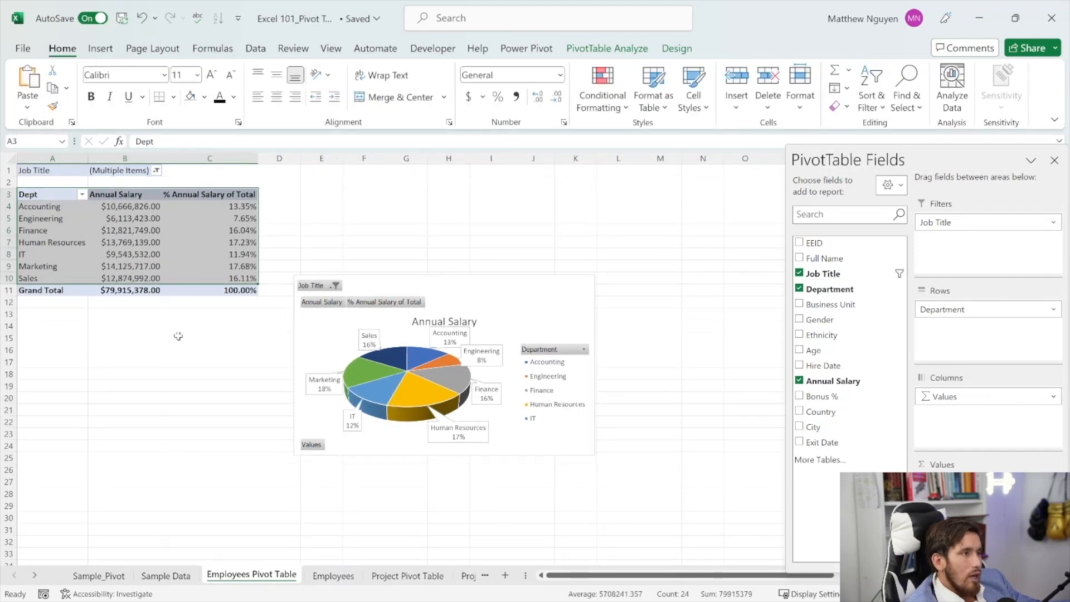
pyautogui.click(485, 288)
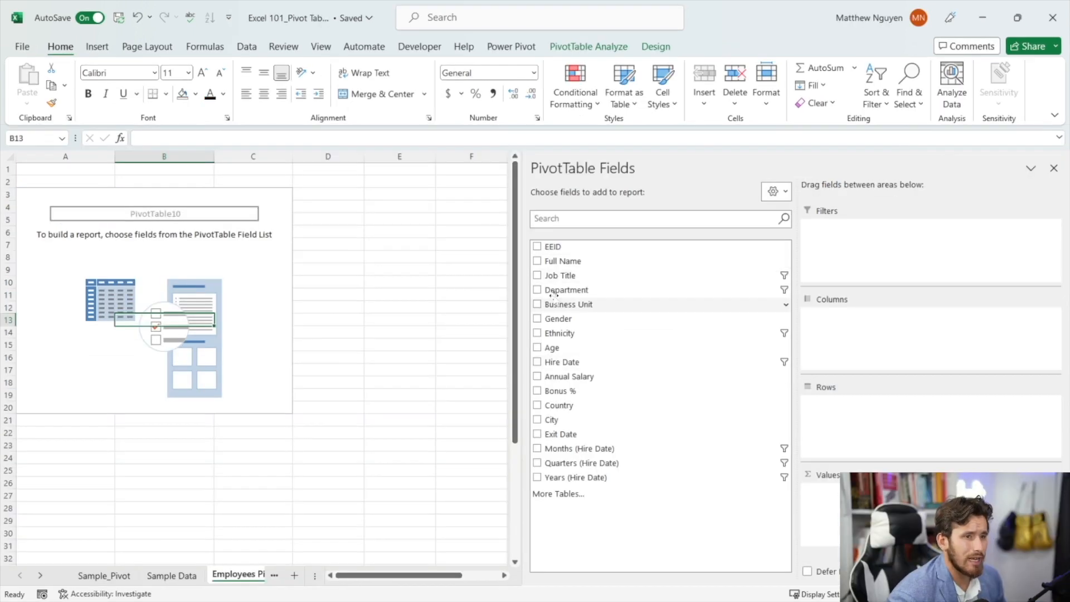
# Step: Build the empty PivotTable with Hire Date as rows and Annual Salary and Bonus % as values
pyautogui.click(588, 46)
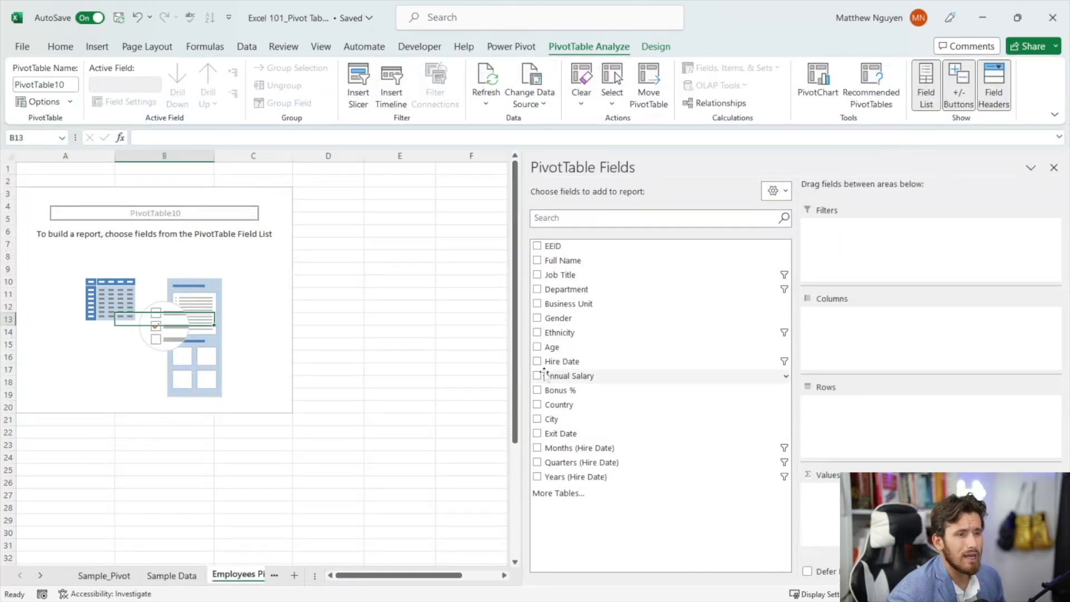
pyautogui.moveTo(560, 361); pyautogui.dragTo(843, 421)
pyautogui.moveTo(560, 376); pyautogui.dragTo(819, 485)
pyautogui.moveTo(560, 390); pyautogui.dragTo(819, 494)
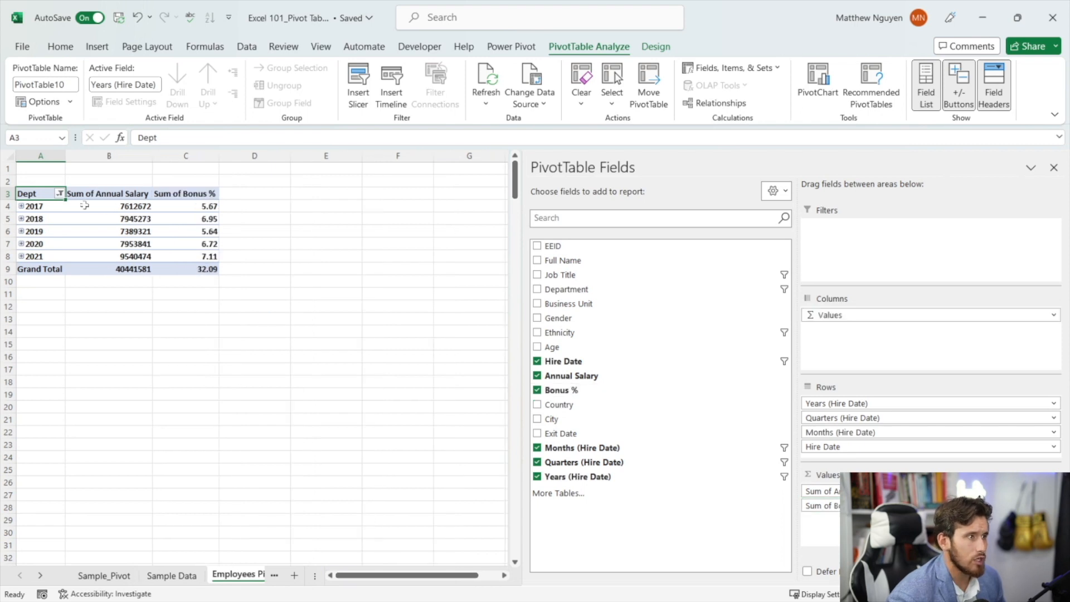
# Step: Summarize the Annual Salary values by Average and name the field Average Annual Salary
pyautogui.moveTo(114, 195); pyautogui.dragTo(135, 267)
pyautogui.click(869, 491)
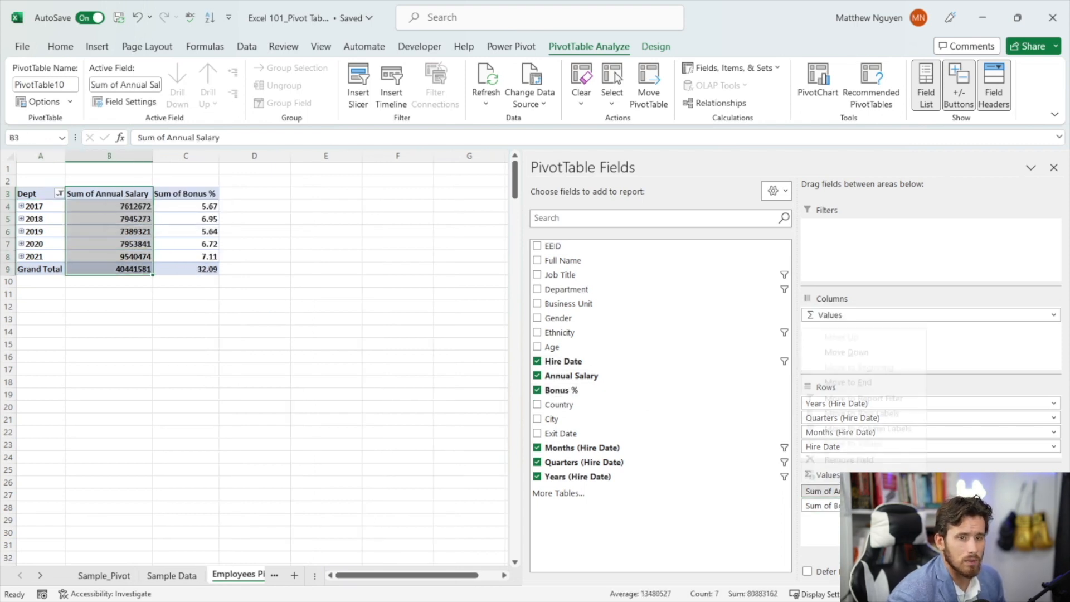
pyautogui.click(871, 475)
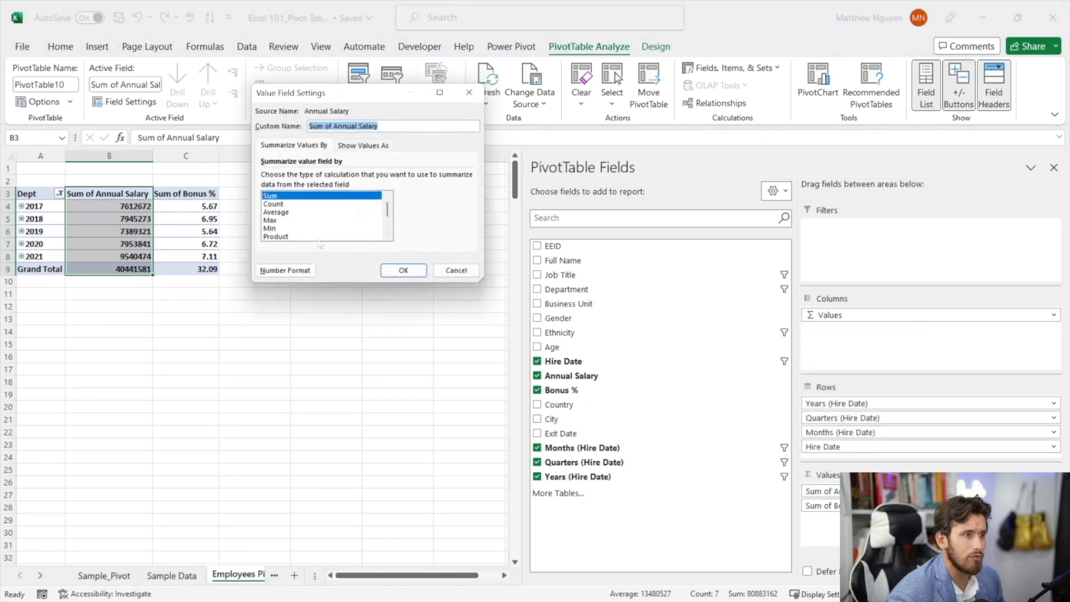
pyautogui.click(305, 213)
pyautogui.moveTo(346, 126); pyautogui.dragTo(277, 132)
pyautogui.press('BackSpace')
pyautogui.hotkey('ctrl', 'z')
pyautogui.press('Right')
pyautogui.press('BackSpace')
pyautogui.press('BackSpace')
pyautogui.press('BackSpace')
pyautogui.press('Return')
# Step: Summarize the Bonus % values by Average and name the field Average Bonus %
pyautogui.moveTo(193, 193); pyautogui.dragTo(195, 270)
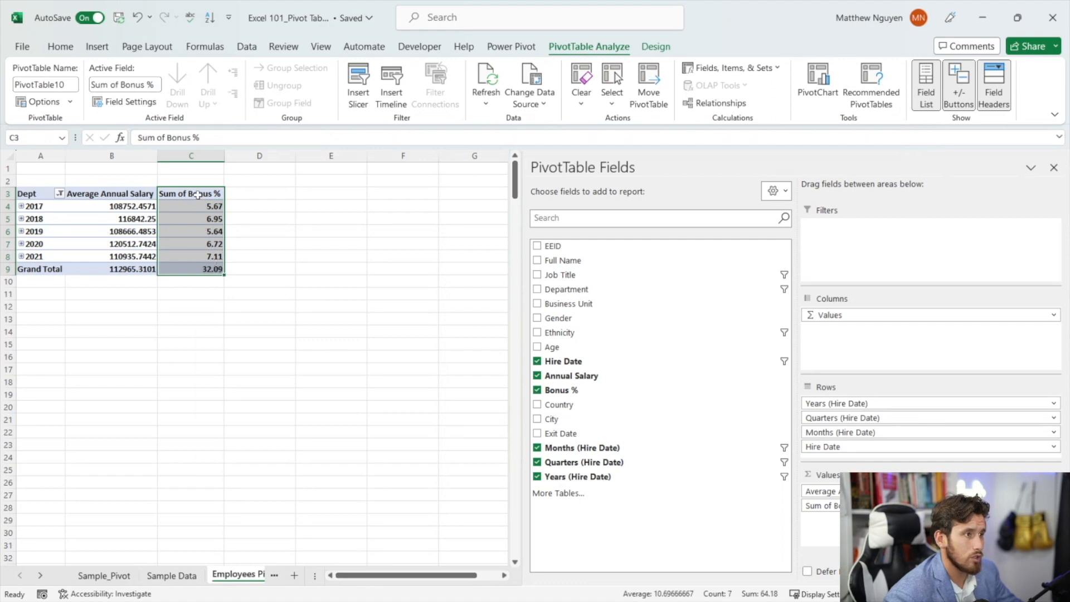
pyautogui.rightClick(198, 195)
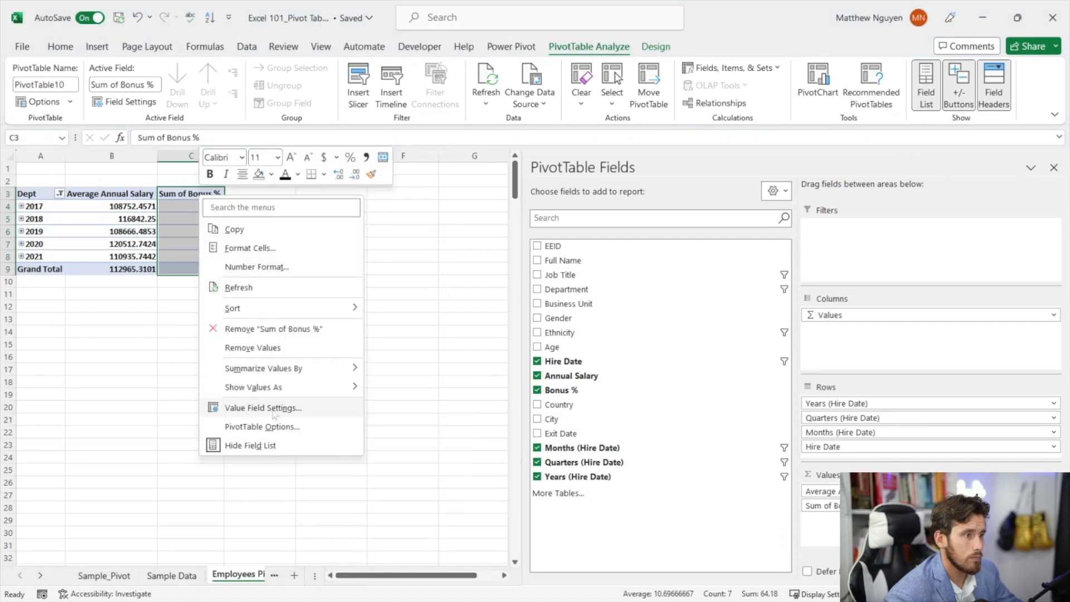
pyautogui.click(274, 413)
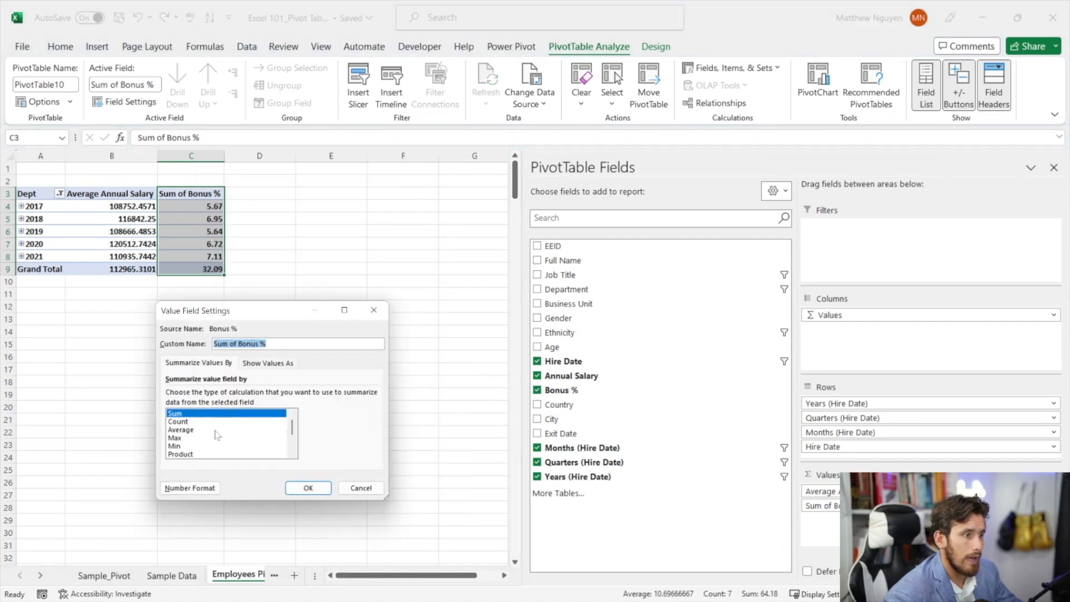
pyautogui.click(215, 429)
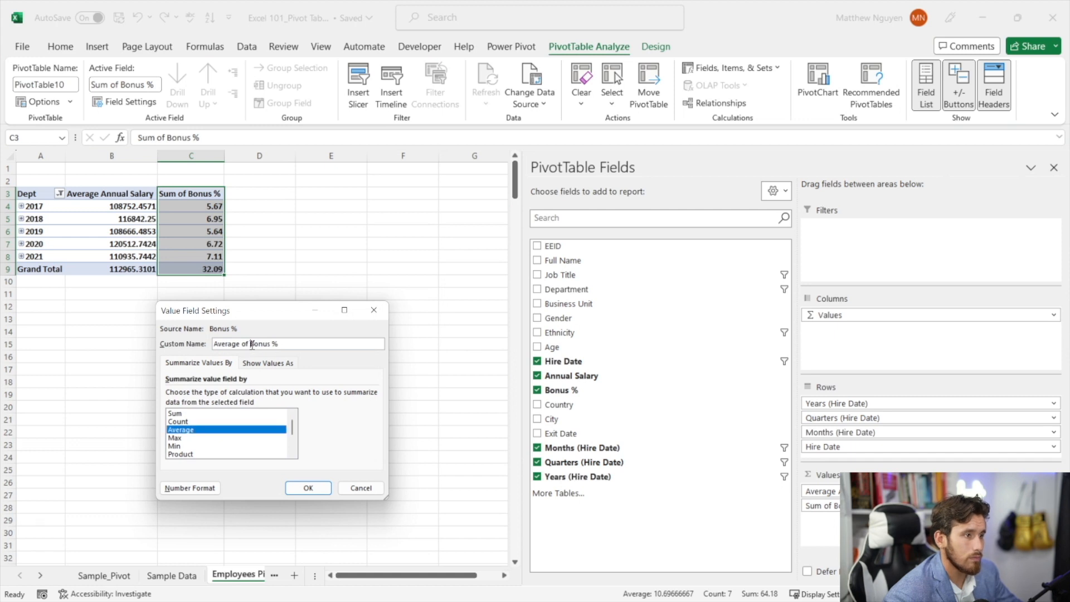
pyautogui.doubleClick(246, 344)
pyautogui.press('BackSpace')
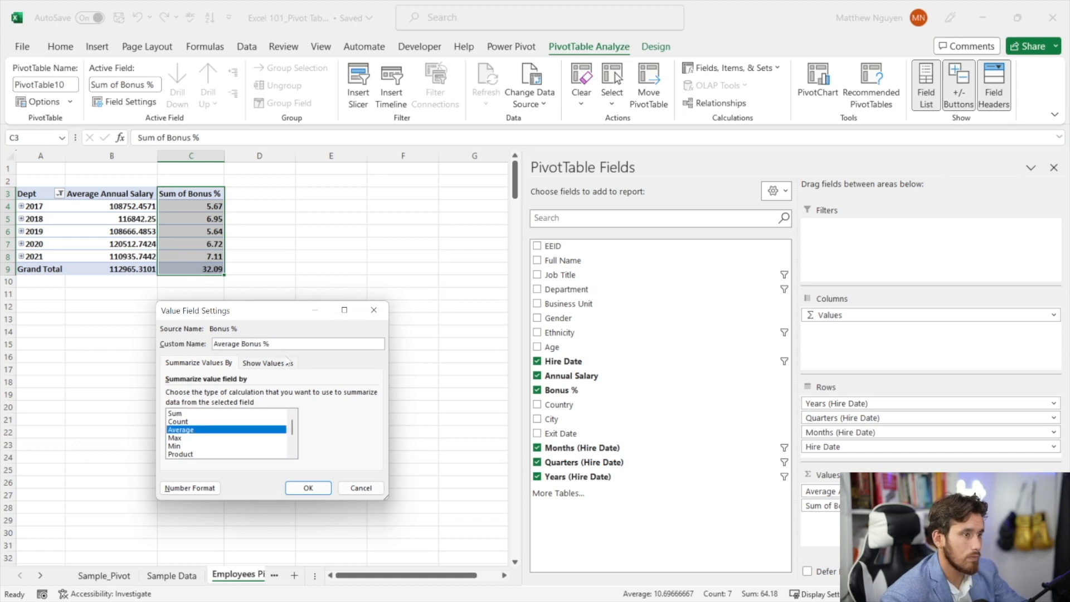
pyautogui.click(293, 489)
# Step: Format the Average Annual Salary column as Accounting in dollars and the Average Bonus % column as Percentage
pyautogui.moveTo(134, 198); pyautogui.dragTo(209, 270)
pyautogui.moveTo(111, 195)
pyautogui.mouseDown()
pyautogui.moveTo(126, 276)
pyautogui.moveTo(111, 194)
pyautogui.mouseUp()
pyautogui.click(51, 48)
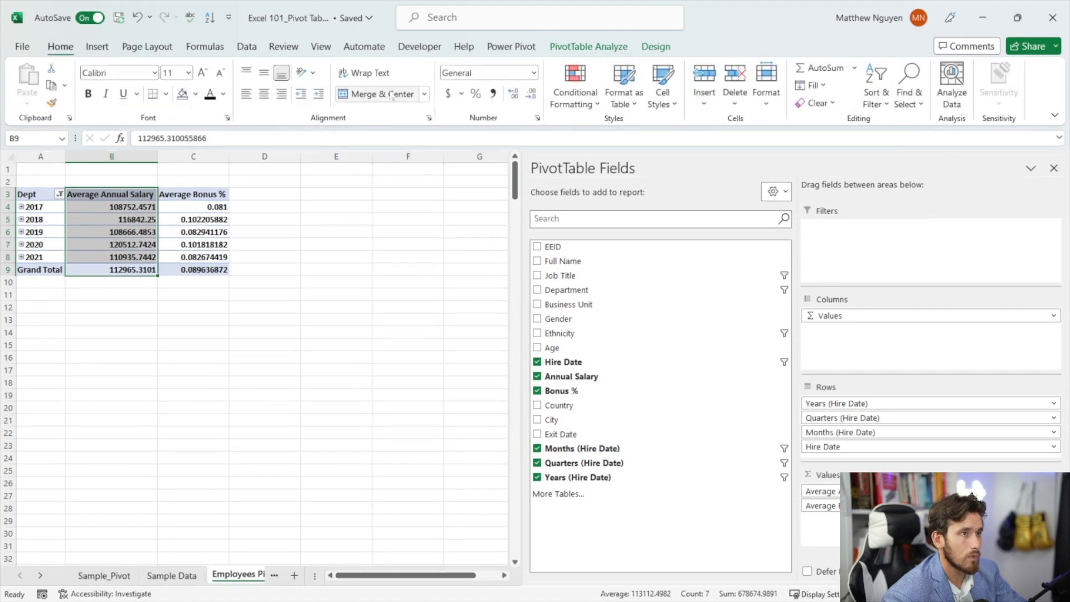
pyautogui.click(449, 94)
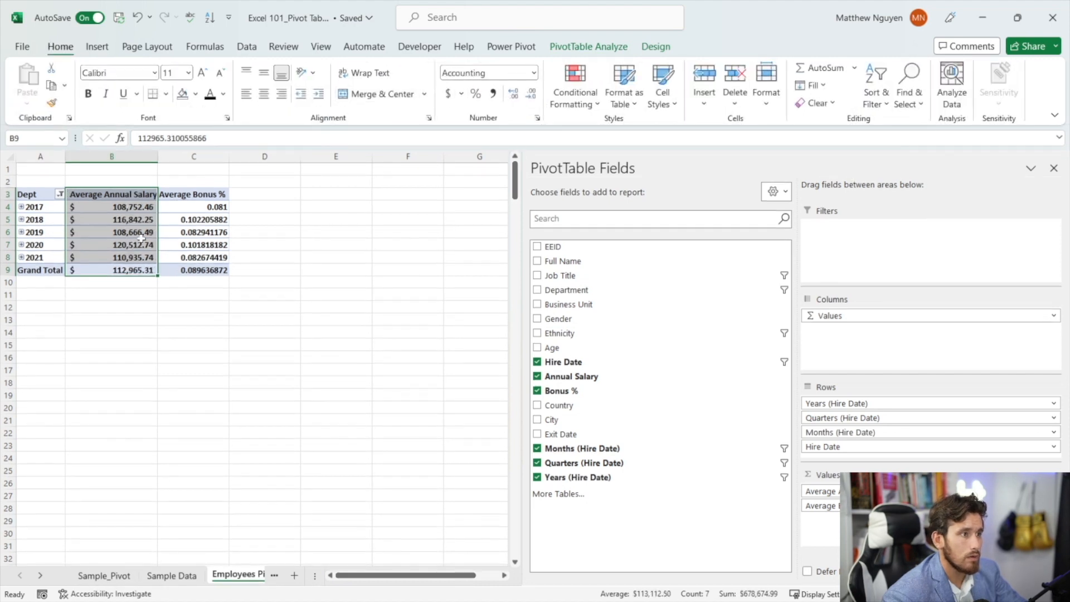
pyautogui.moveTo(189, 199); pyautogui.dragTo(195, 273)
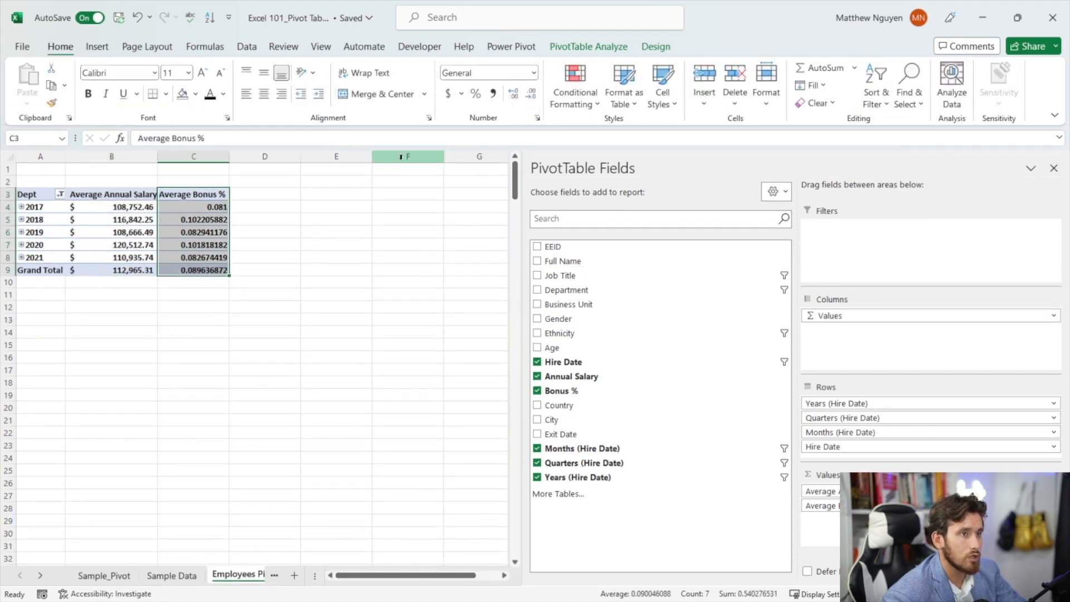
pyautogui.click(476, 94)
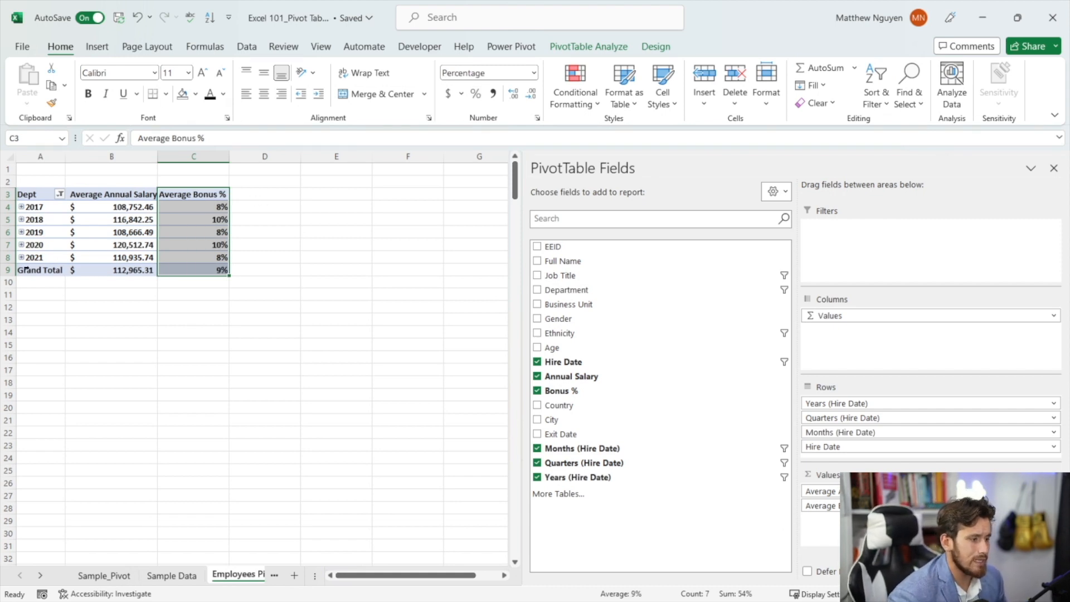
# Step: Clear the Years (Hire Date) filter so the PivotTable includes every hire year
pyautogui.click(60, 195)
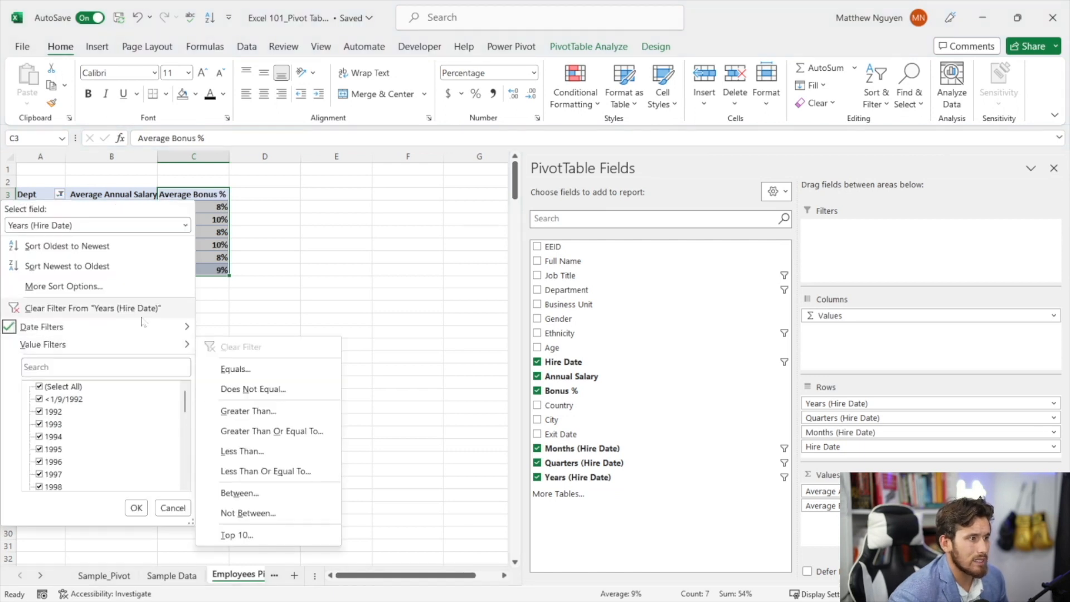
pyautogui.moveTo(141, 320)
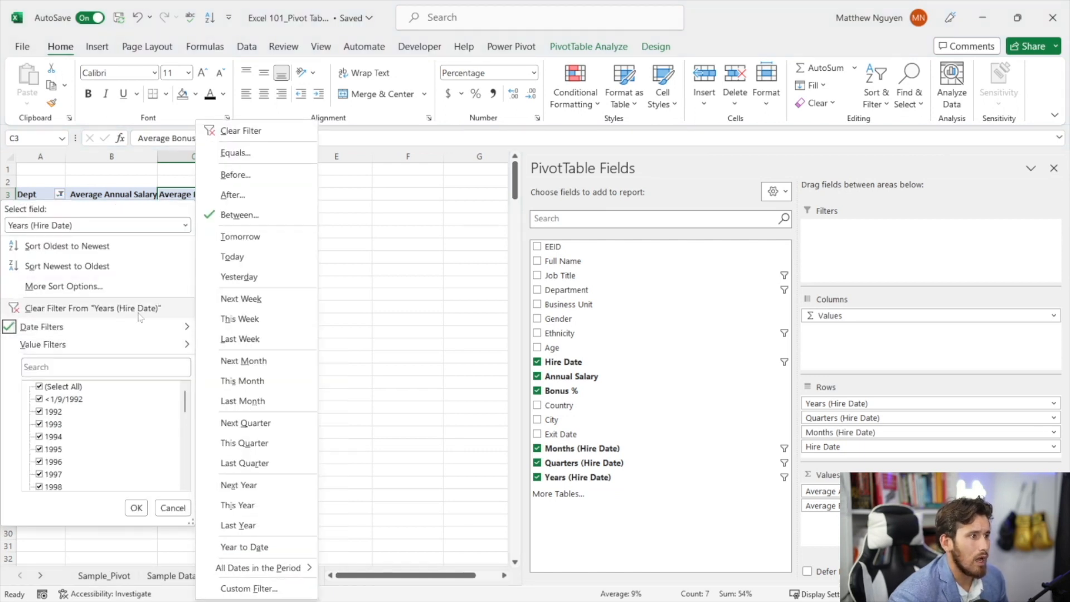
pyautogui.click(167, 310)
pyautogui.moveTo(40, 193); pyautogui.dragTo(167, 165)
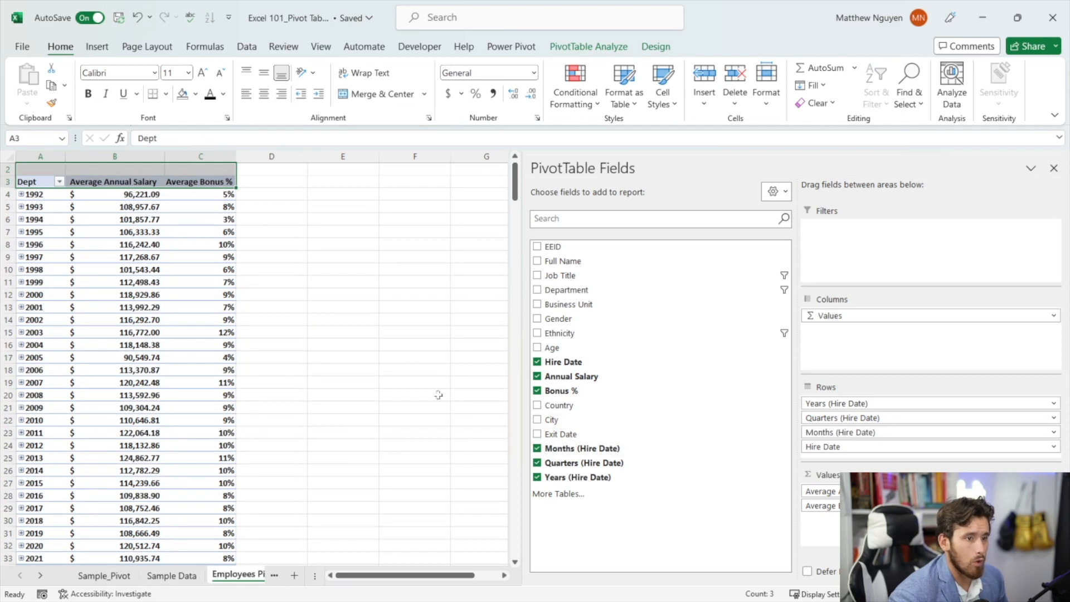
# Step: Expand 1992 and its Qtr1 group to examine the quarter and month breakdown, and collapse both again
pyautogui.click(22, 194)
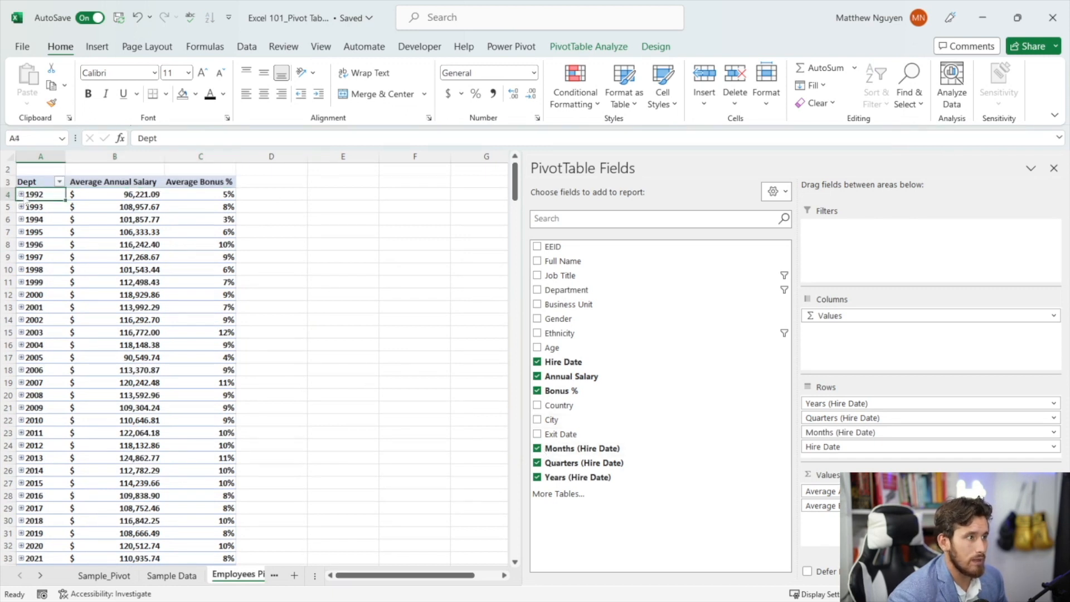
pyautogui.click(29, 207)
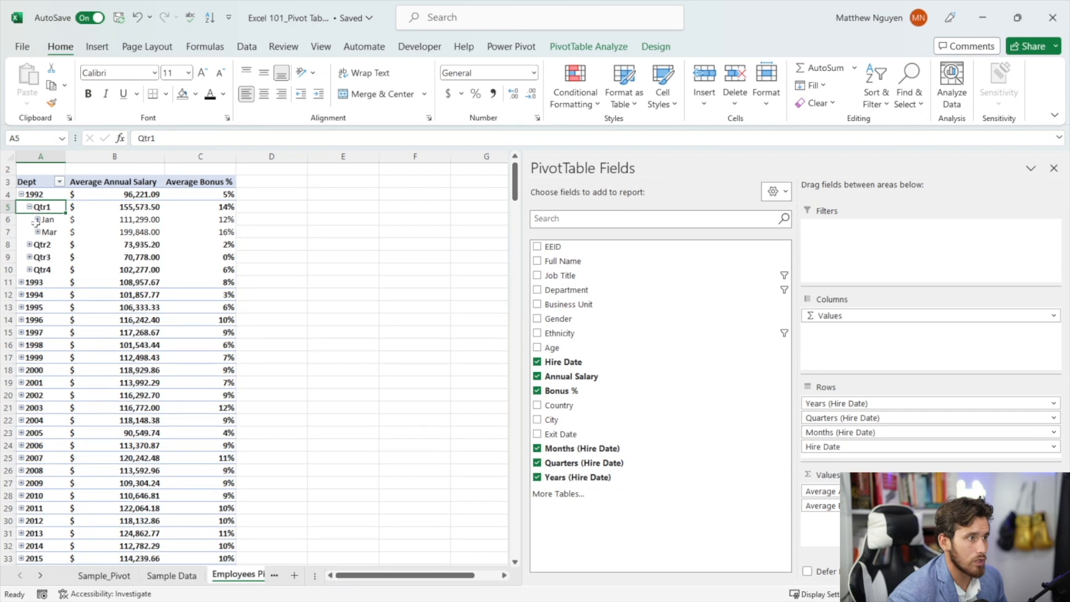
pyautogui.click(30, 208)
pyautogui.click(21, 194)
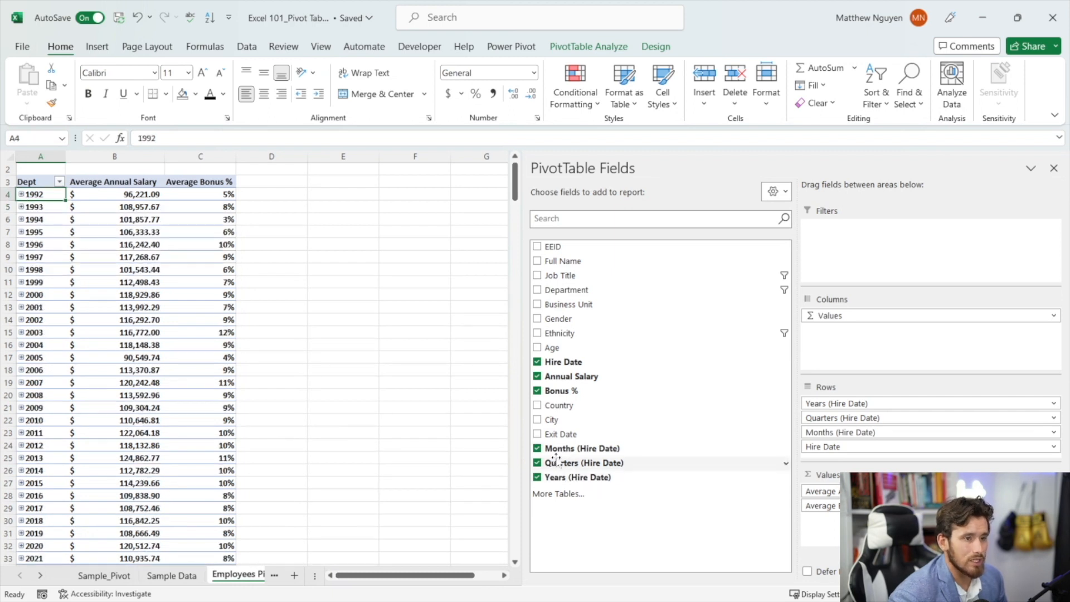
# Step: Remove Months (Hire Date) and Quarters (Hire Date) from the PivotTable rows
pyautogui.click(537, 449)
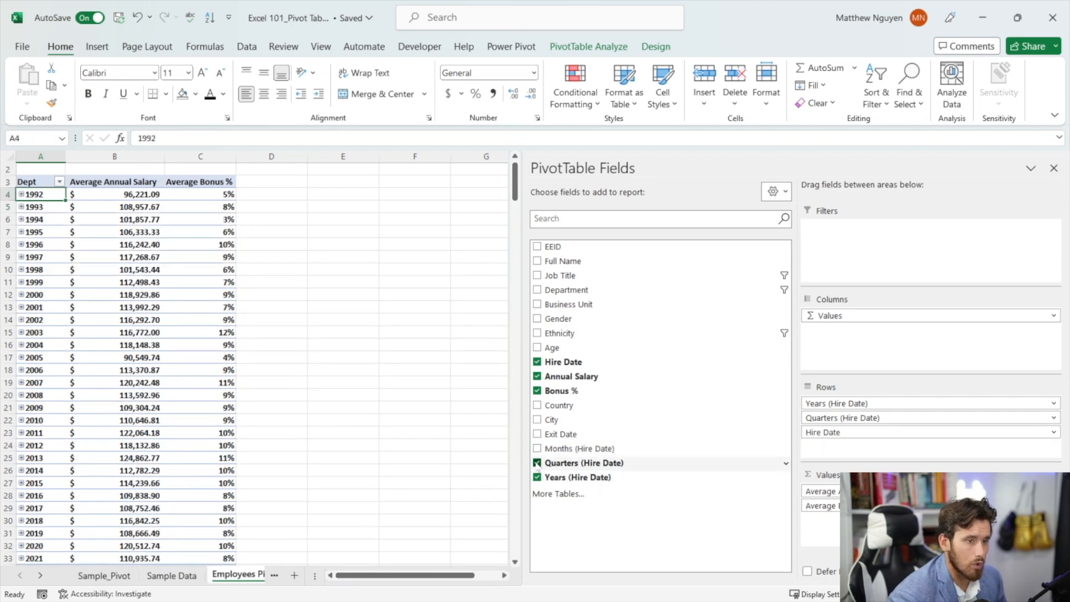
pyautogui.click(538, 464)
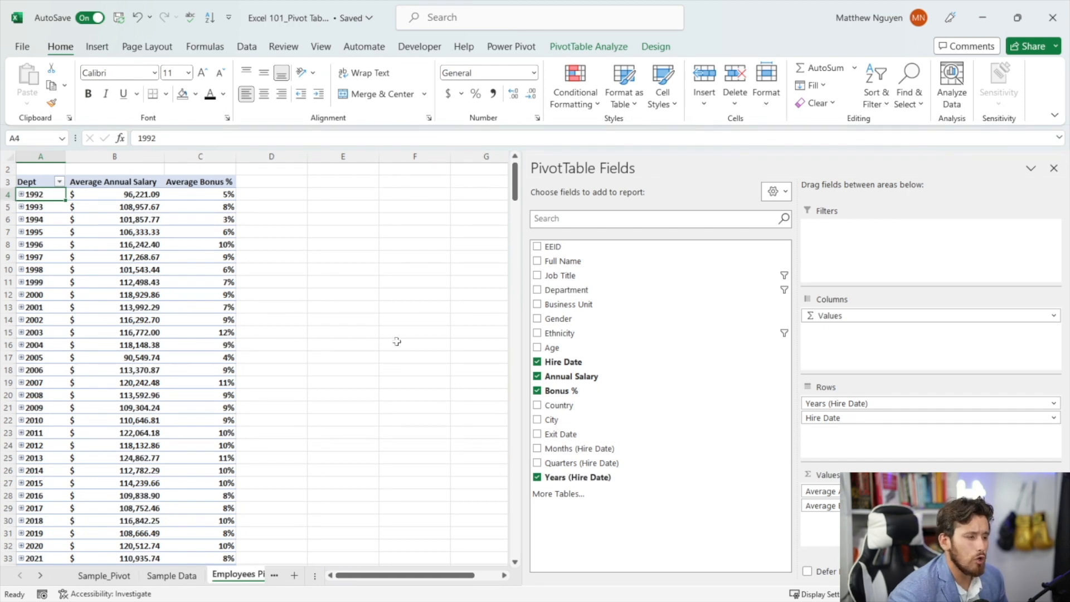
# Step: Insert a Hire Date timeline and move it to the empty cells beside the PivotTable
pyautogui.click(589, 47)
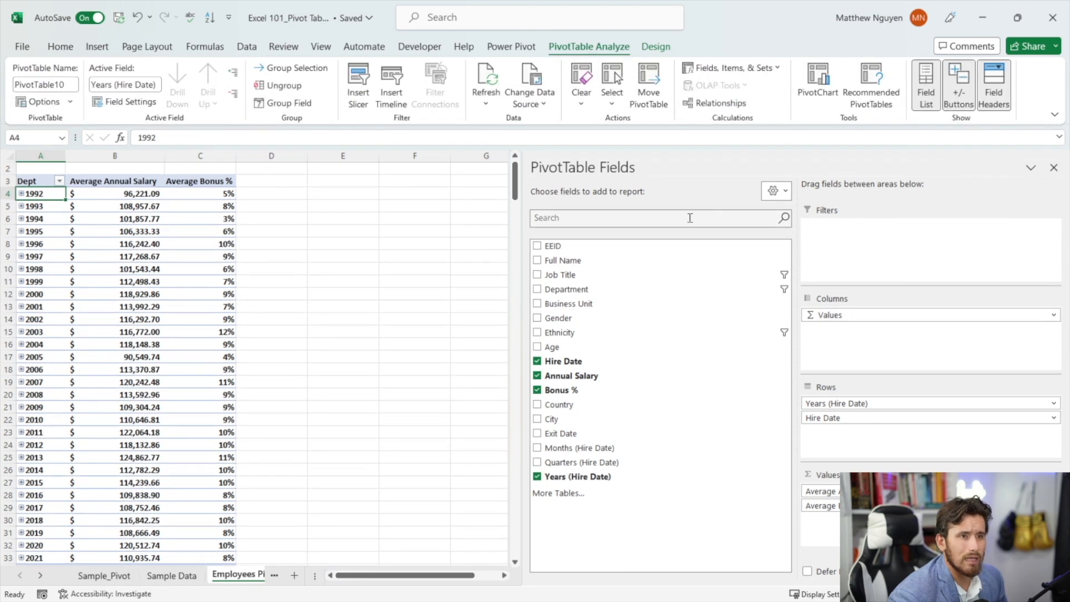
pyautogui.click(391, 95)
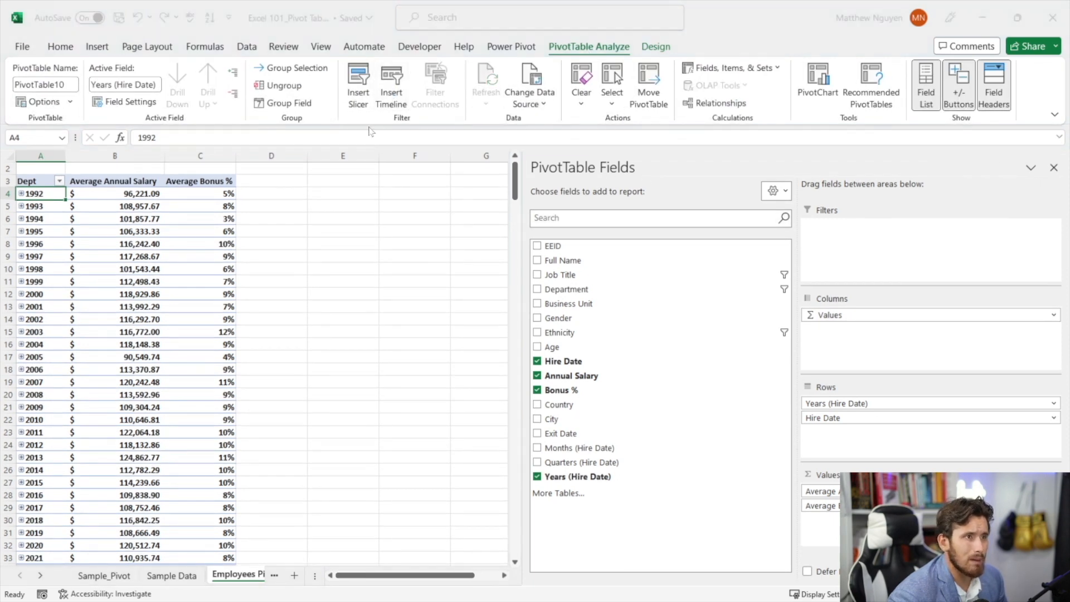
pyautogui.click(307, 150)
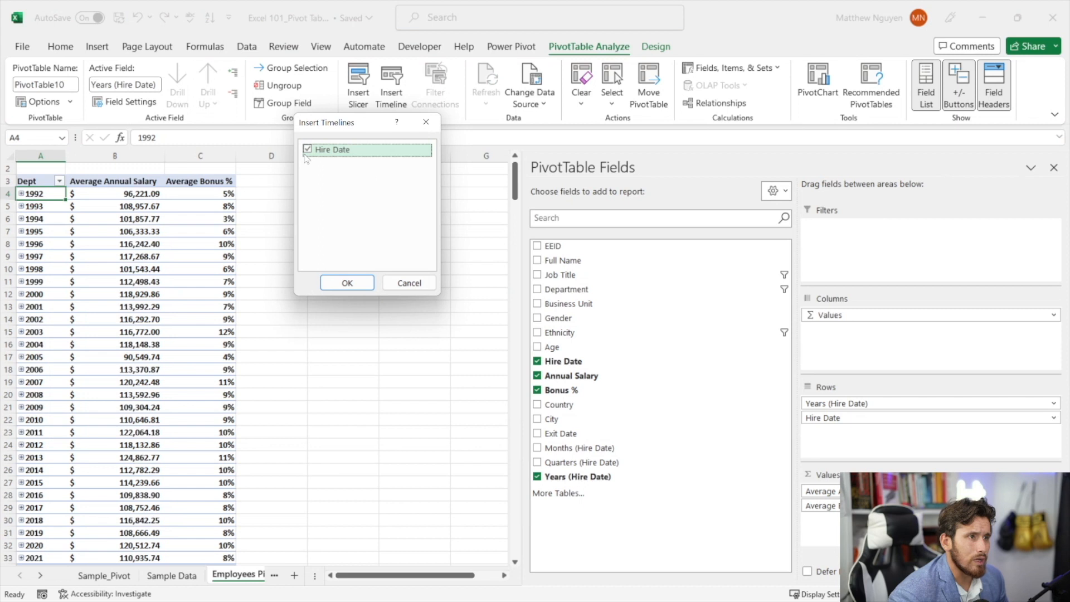
pyautogui.click(347, 283)
pyautogui.moveTo(349, 332); pyautogui.dragTo(508, 215)
# Step: Try the Hire Date timeline's quarters and days time levels and set it to years
pyautogui.click(511, 233)
pyautogui.click(539, 270)
pyautogui.click(508, 232)
pyautogui.click(525, 307)
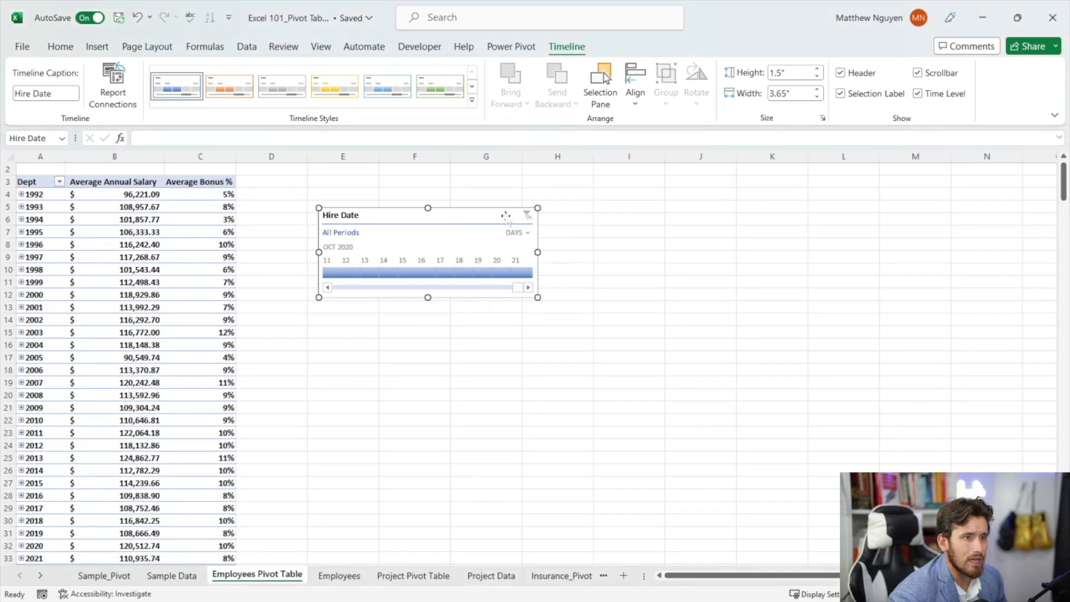
pyautogui.click(511, 233)
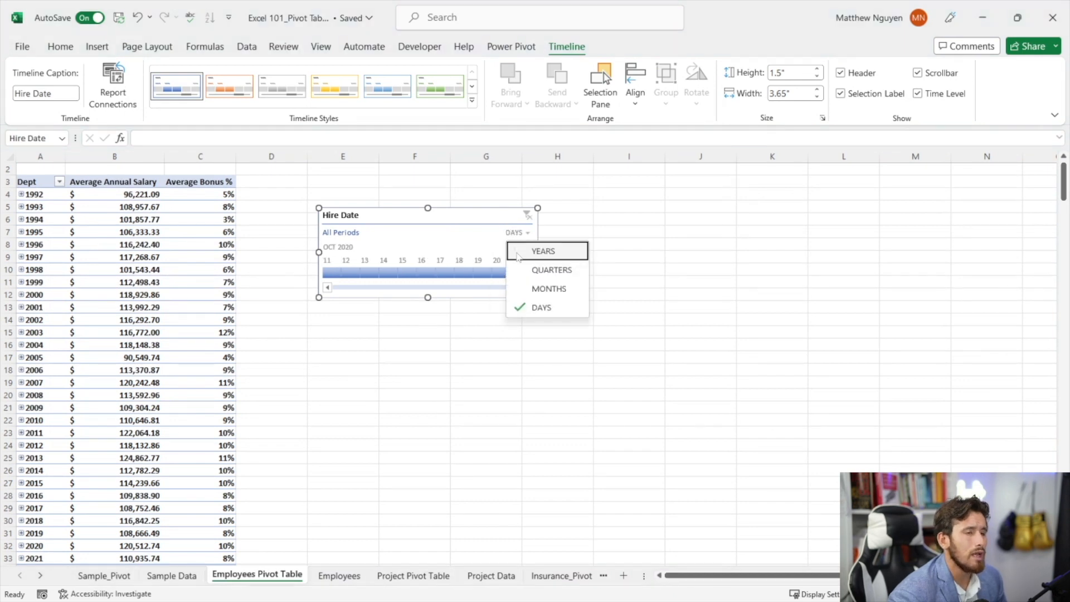
pyautogui.click(519, 255)
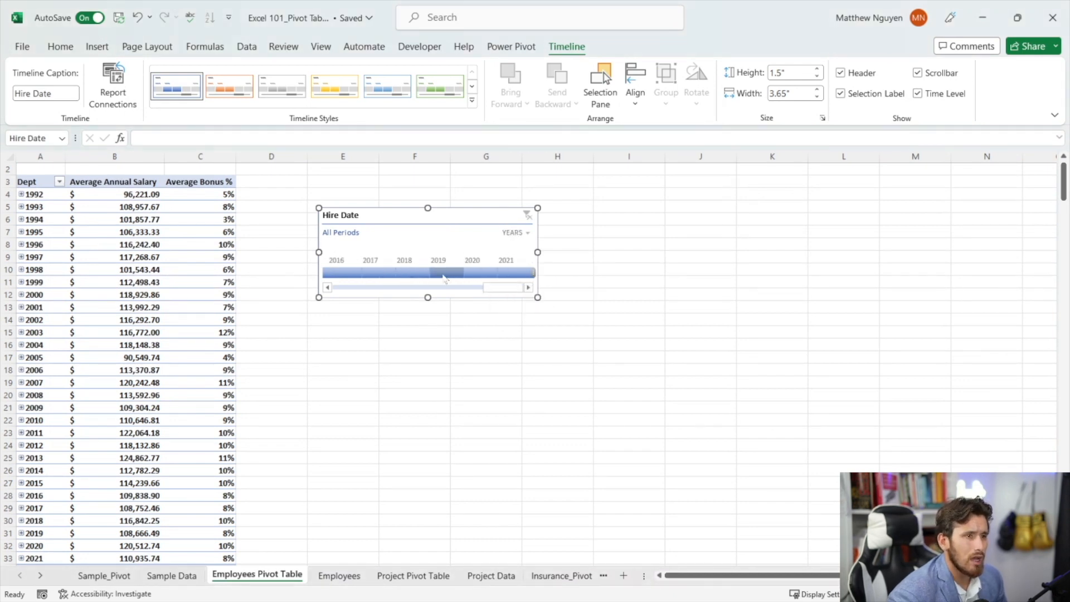
# Step: Filter the PivotTable with the timeline to hire years 2017–2021 and replace that range with 1992–1996
pyautogui.click(516, 273)
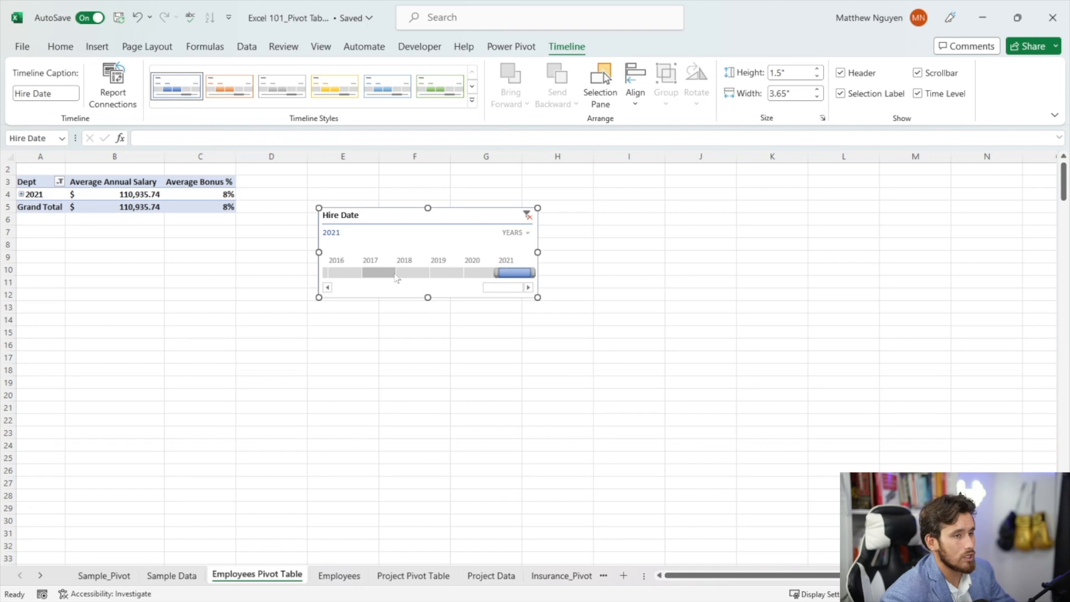
pyautogui.keyDown('shift'); pyautogui.click(395, 273); pyautogui.keyUp('shift')
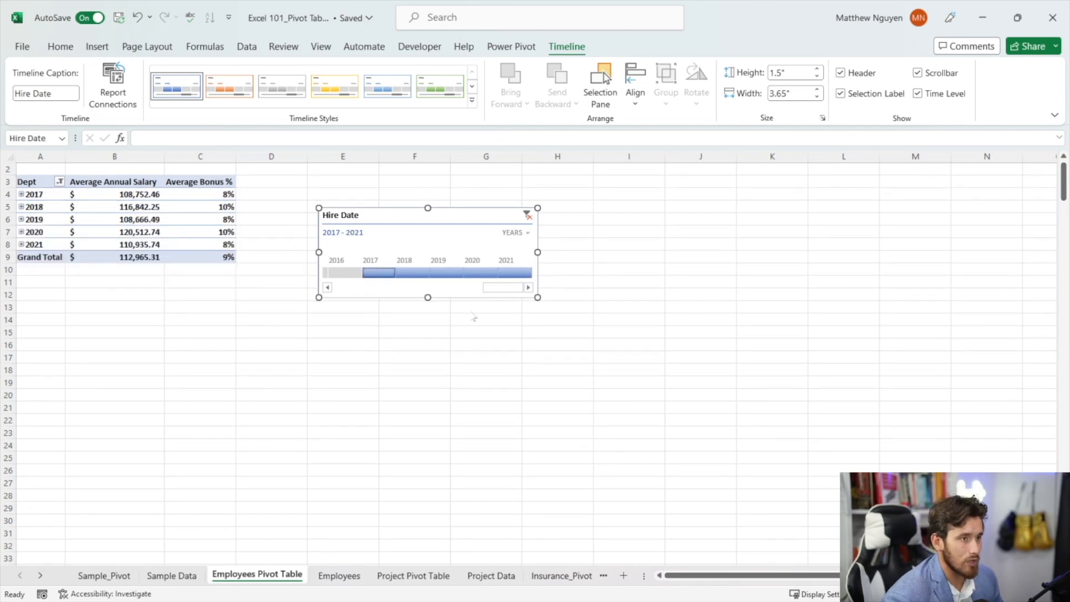
pyautogui.moveTo(518, 290); pyautogui.dragTo(327, 289)
pyautogui.click(336, 272)
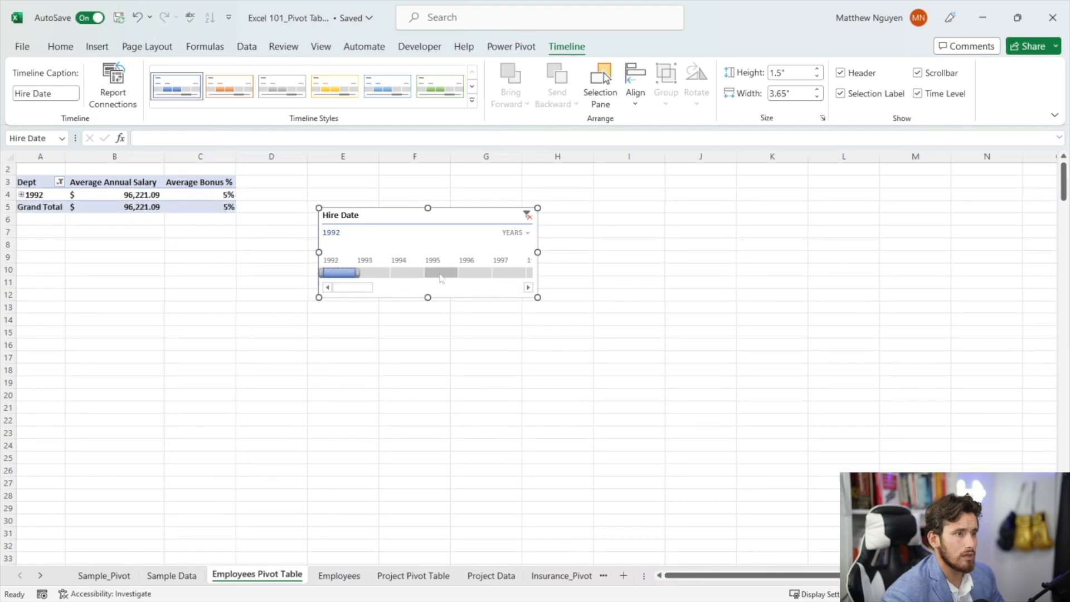
pyautogui.keyDown('shift'); pyautogui.click(474, 272); pyautogui.keyUp('shift')
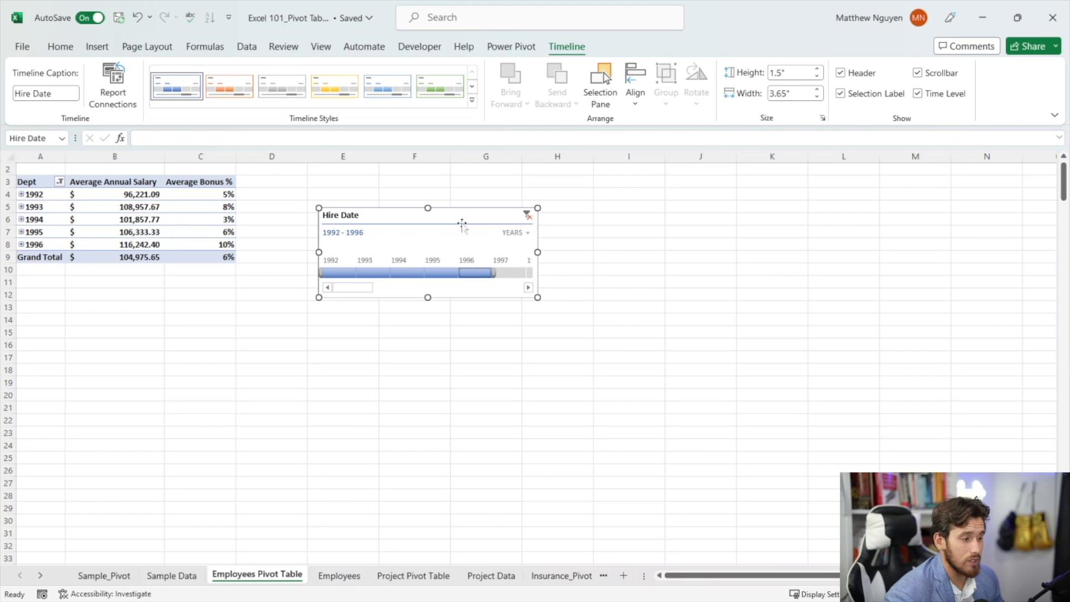
# Step: Switch the Hire Date timeline's time level to months and return it to years
pyautogui.click(517, 234)
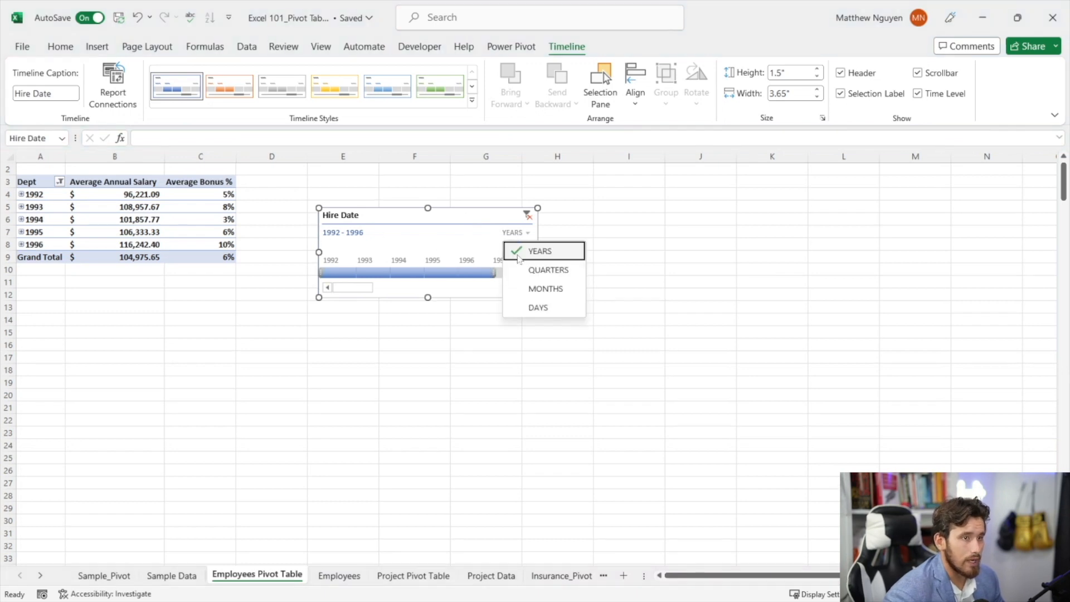
pyautogui.click(536, 287)
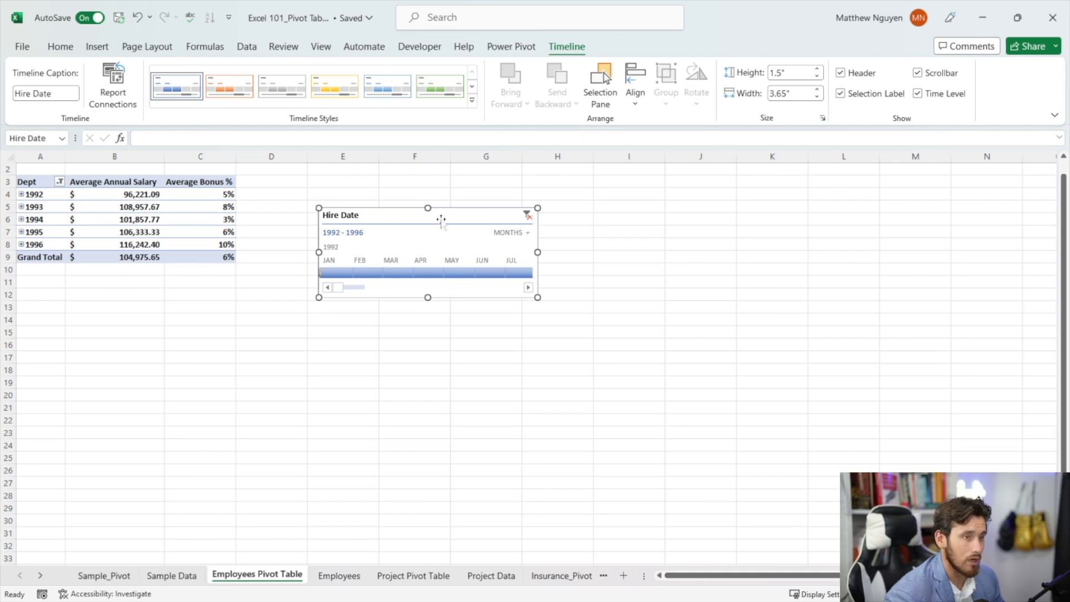
pyautogui.click(535, 234)
pyautogui.click(526, 250)
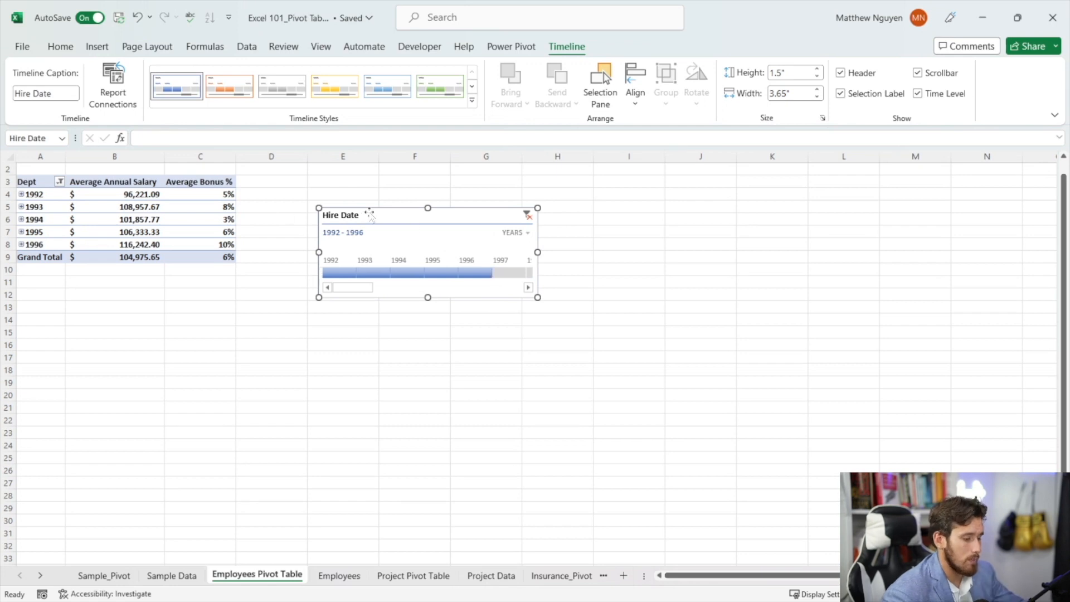
# Step: Delete the Hire Date timeline and remove Hire Date, Annual Salary, Bonus % and Years (Hire Date) from the PivotTable
pyautogui.press('Escape')
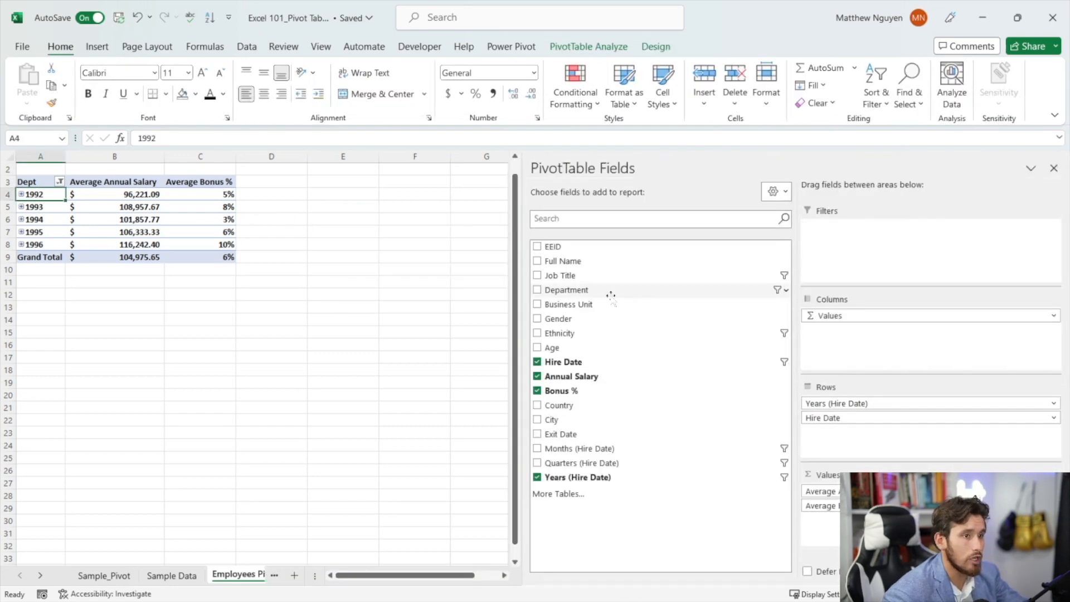
pyautogui.click(537, 362)
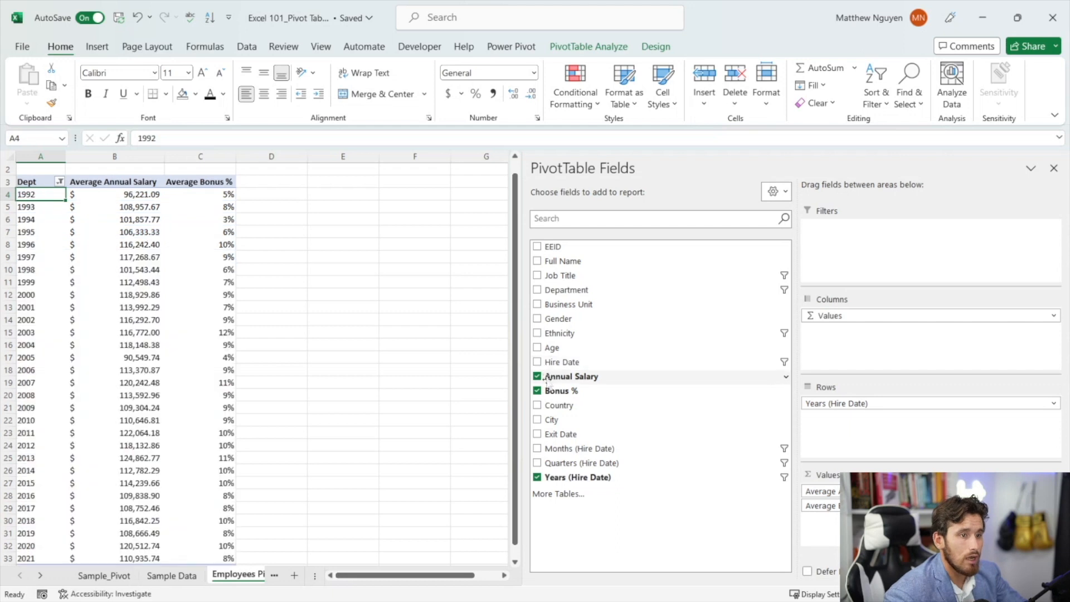
pyautogui.click(538, 377)
pyautogui.click(538, 391)
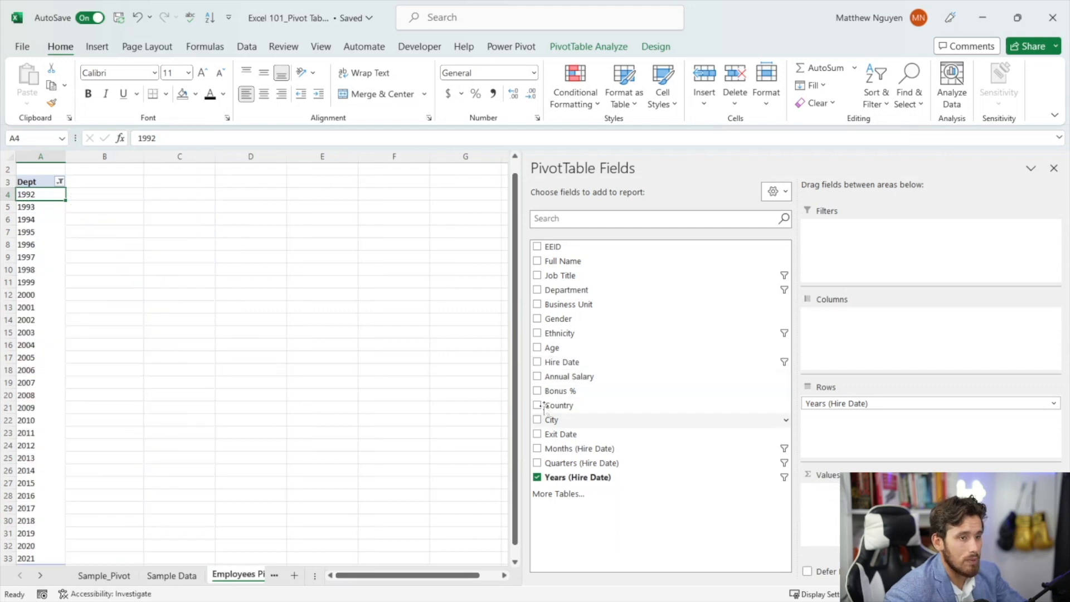
pyautogui.click(537, 477)
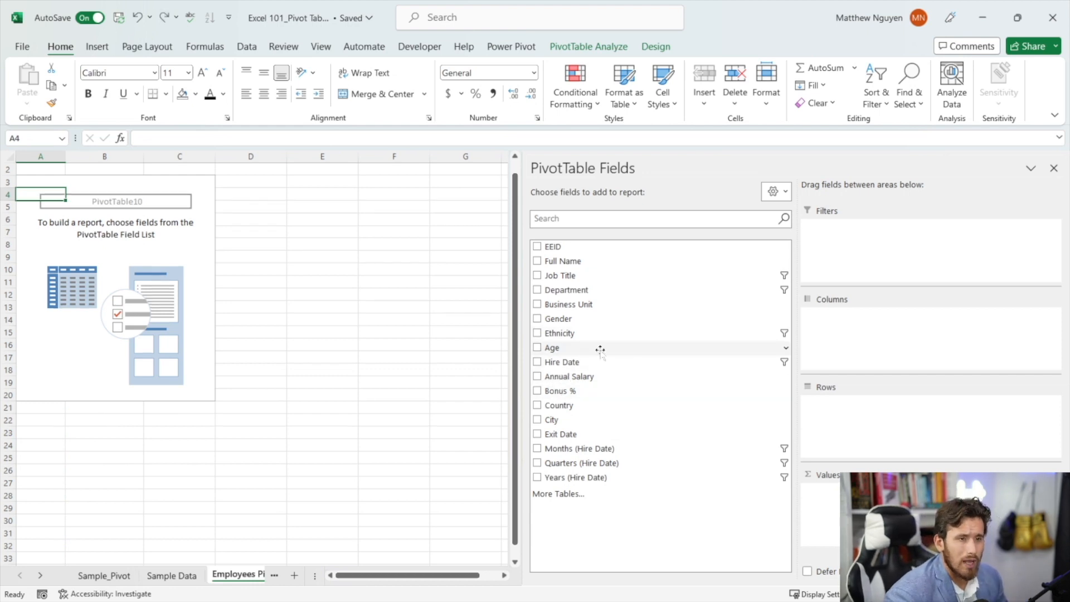
# Step: Build the empty PivotTable with Age as rows and Annual Salary as values
pyautogui.moveTo(563, 348); pyautogui.dragTo(834, 436)
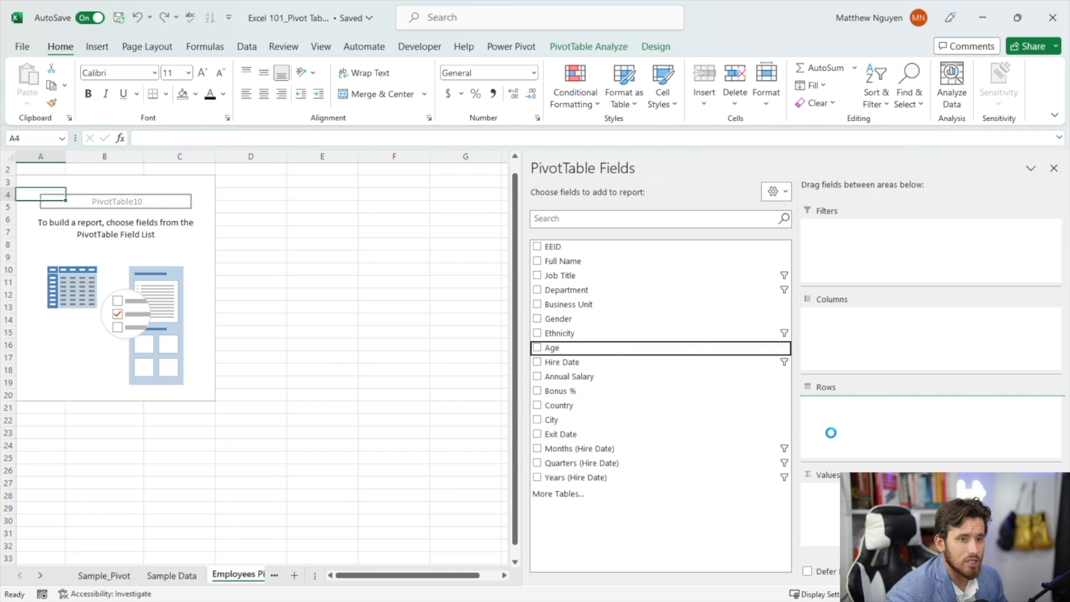
pyautogui.moveTo(586, 378); pyautogui.dragTo(813, 478)
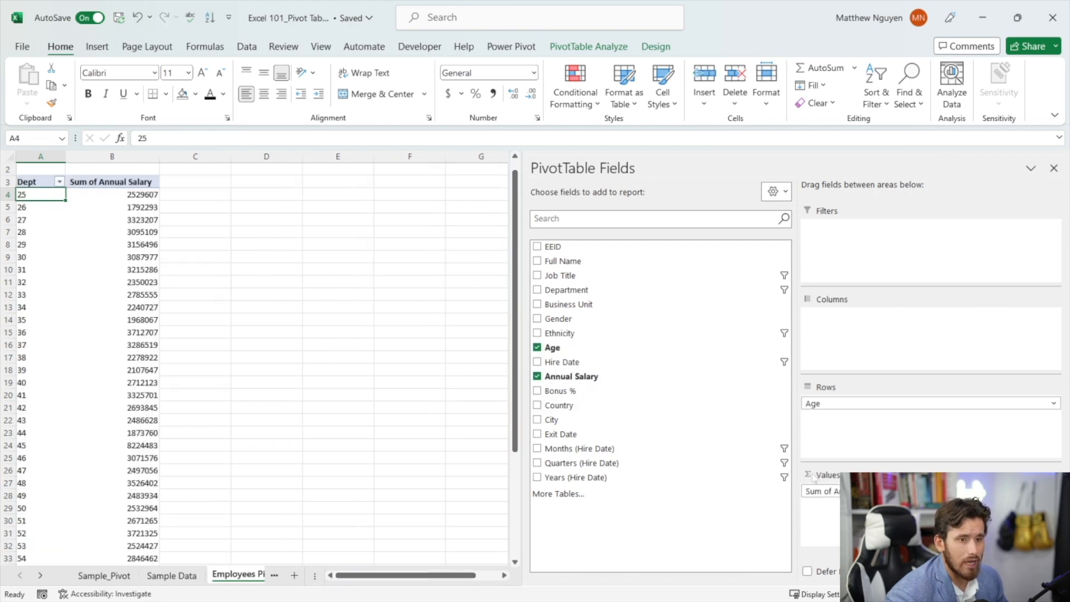
pyautogui.click(139, 159)
pyautogui.click(149, 182)
pyautogui.rightClick(155, 184)
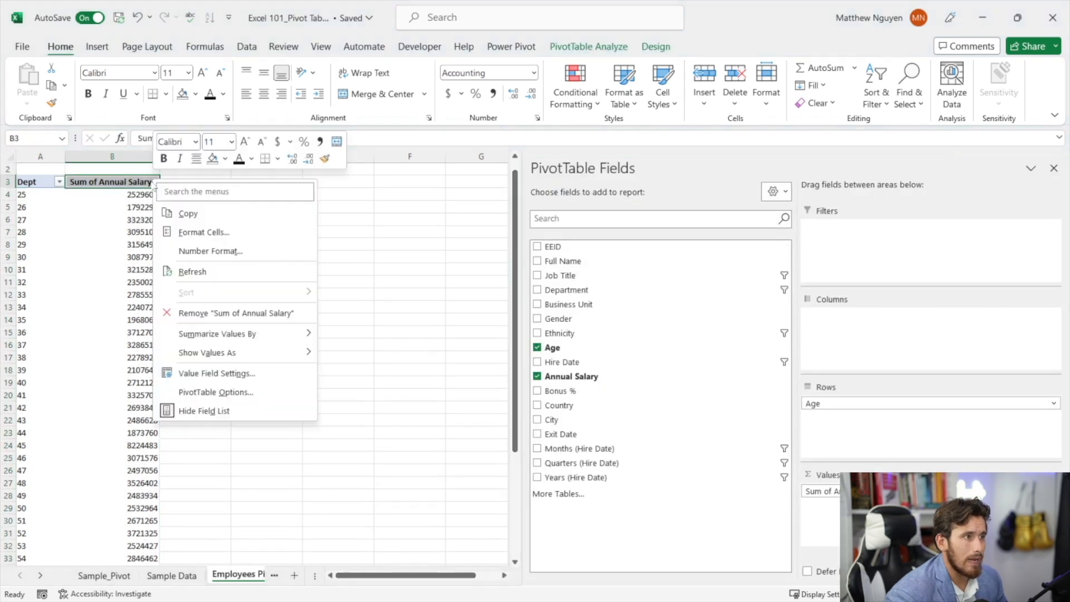
pyautogui.click(131, 185)
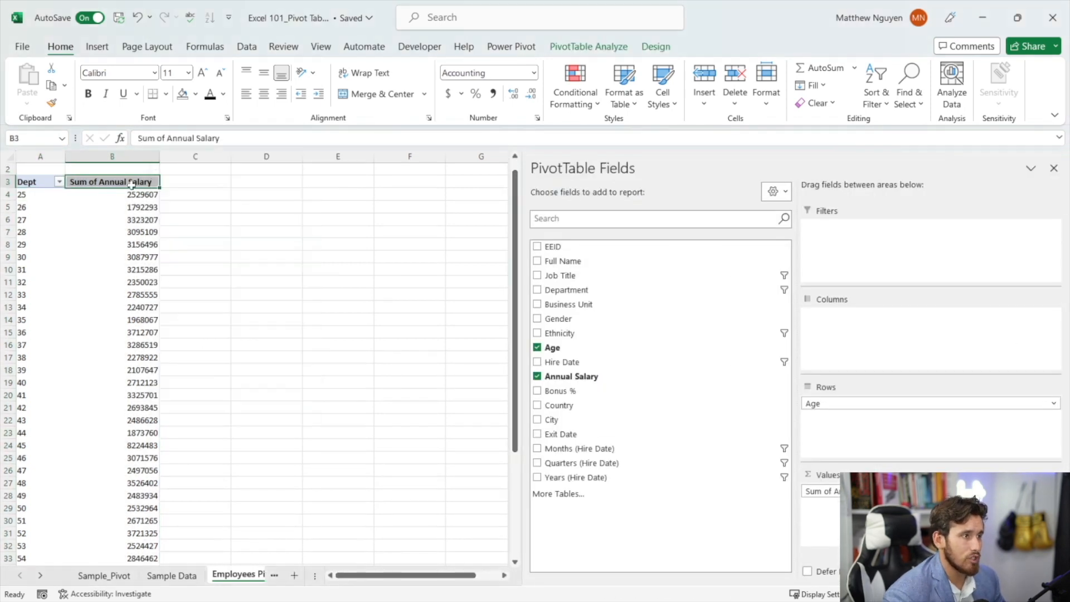
pyautogui.hotkey('ctrl', 'shift', 'Down')
pyautogui.rightClick(137, 176)
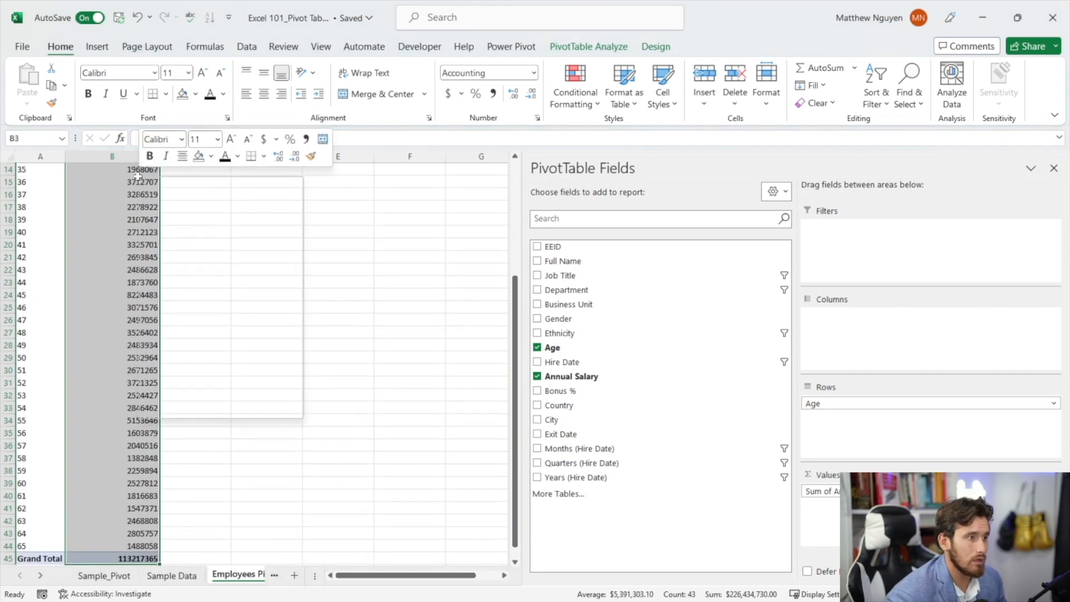
pyautogui.click(211, 390)
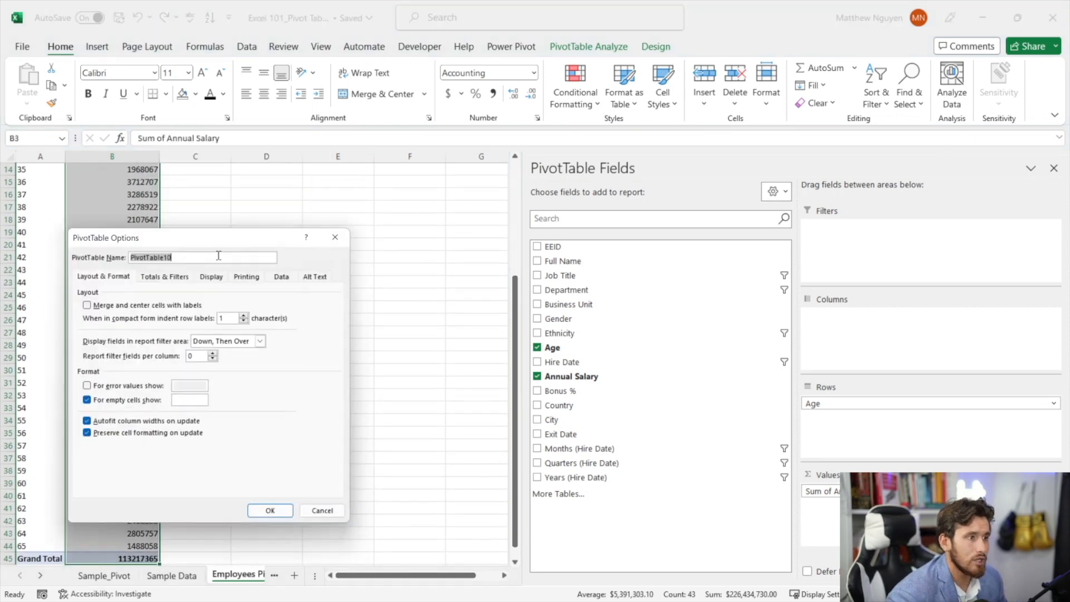
pyautogui.click(339, 237)
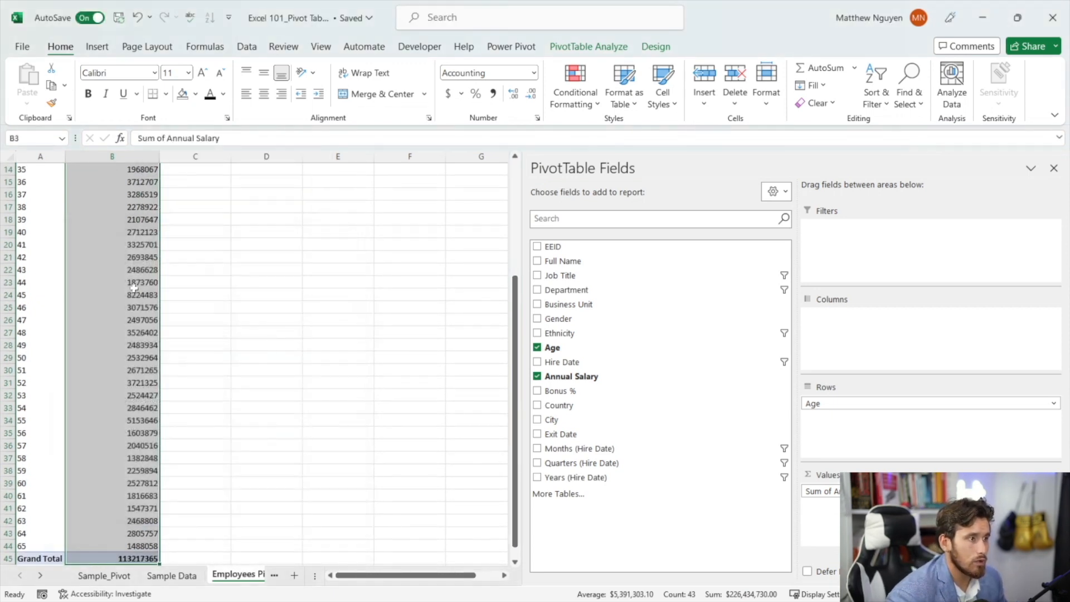
# Step: Summarize the PivotTable's Annual Salary values by Average and name the field "Average Annual Salary"
pyautogui.rightClick(135, 289)
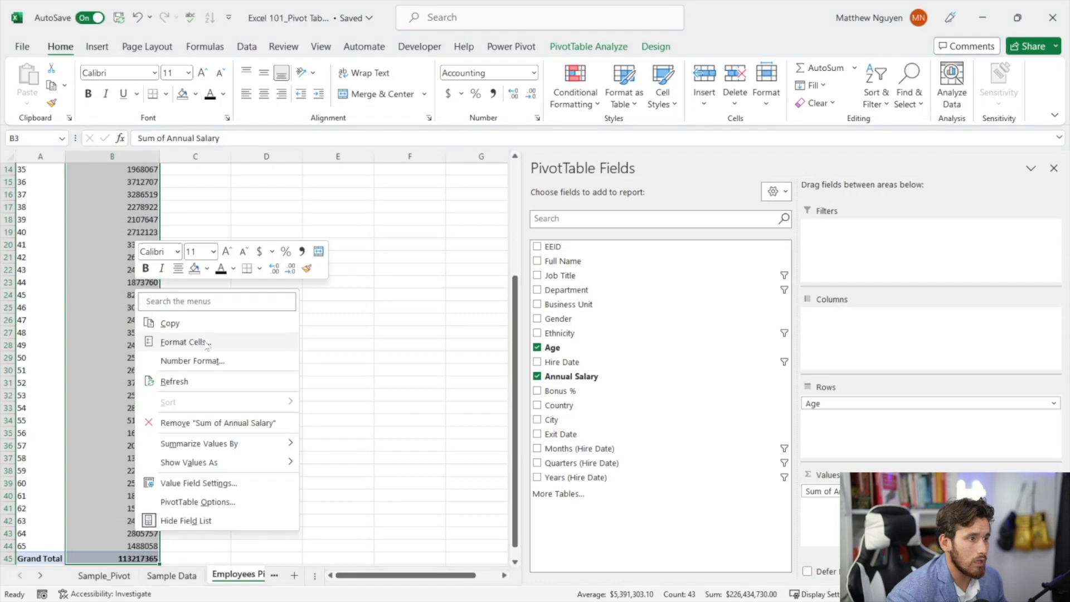
pyautogui.click(221, 488)
pyautogui.click(168, 503)
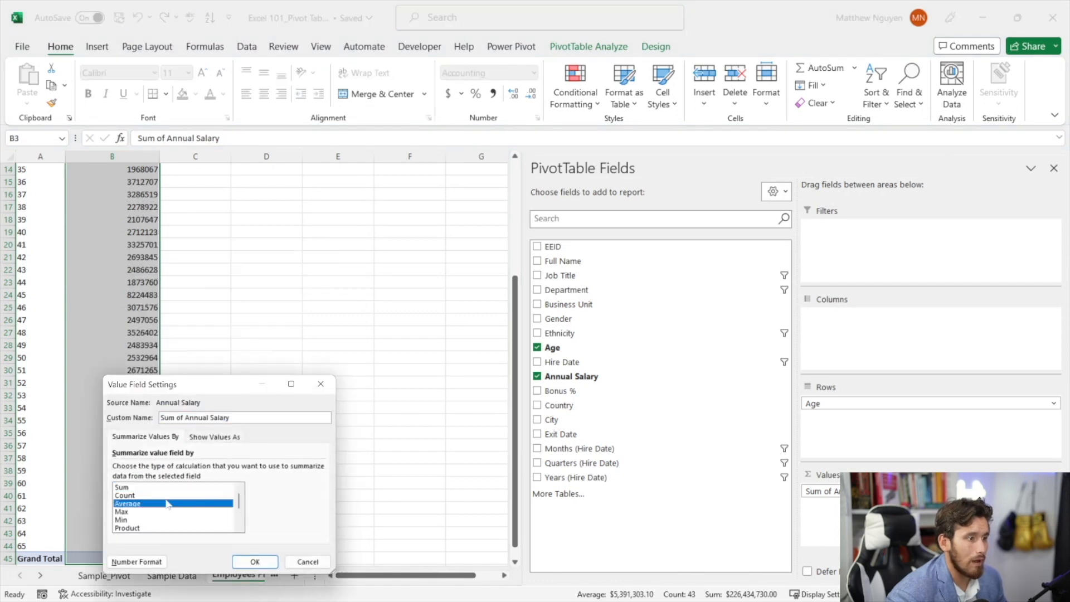
pyautogui.click(198, 419)
pyautogui.press('BackSpace')
pyautogui.press('BackSpace')
pyautogui.press('BackSpace')
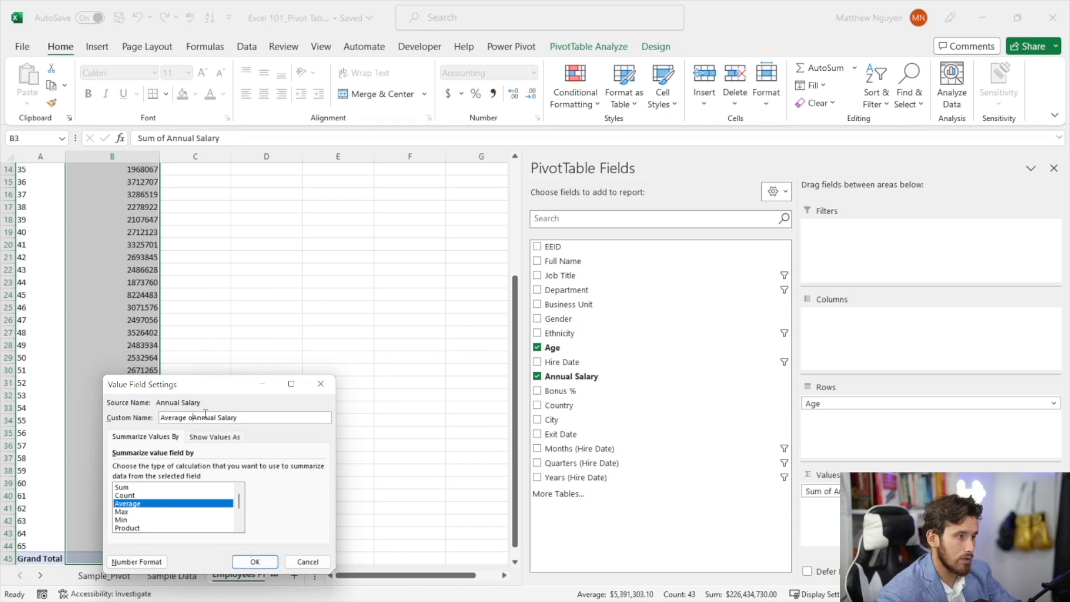
pyautogui.click(255, 561)
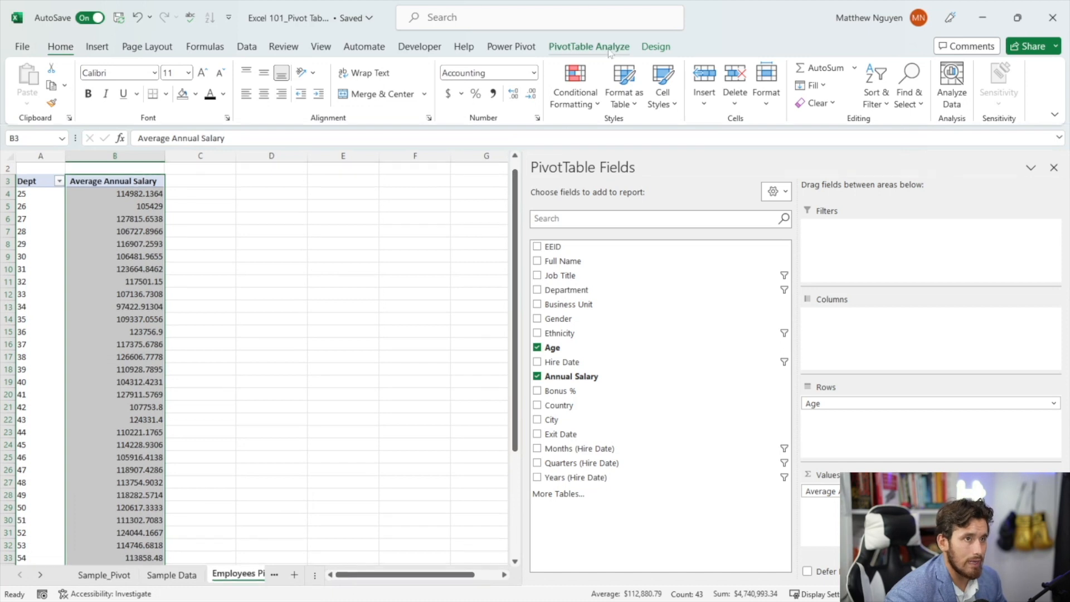
# Step: Format the Average Annual Salary column in the Accounting number format with a dollar sign
pyautogui.click(588, 46)
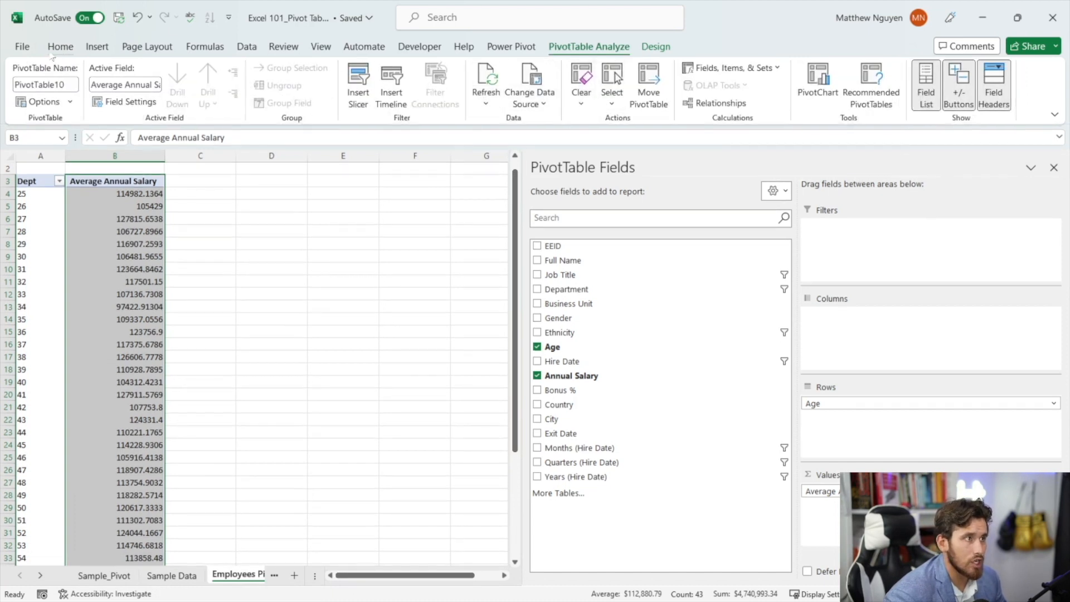
pyautogui.click(61, 48)
pyautogui.click(448, 93)
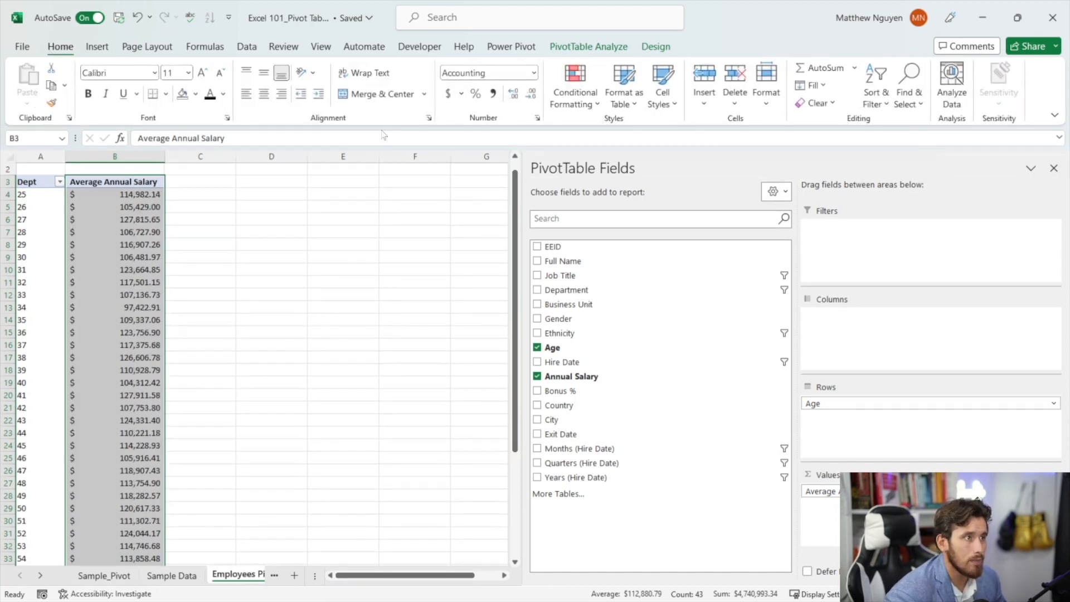
# Step: Insert slicers for Department and Ethnicity and place the Ethnicity slicer directly beside the Department slicer
pyautogui.click(558, 50)
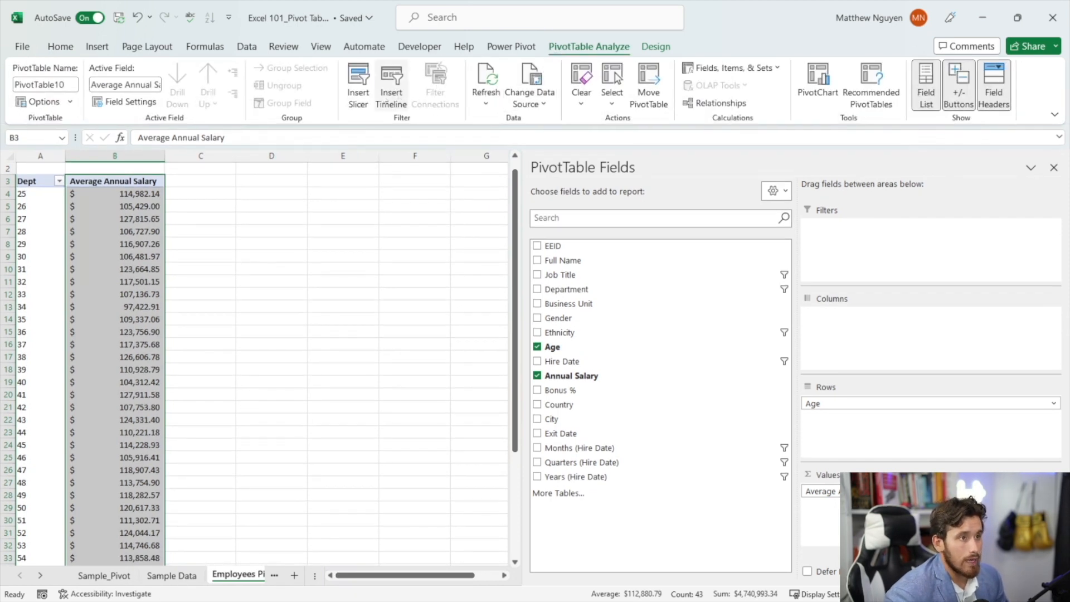
pyautogui.click(359, 86)
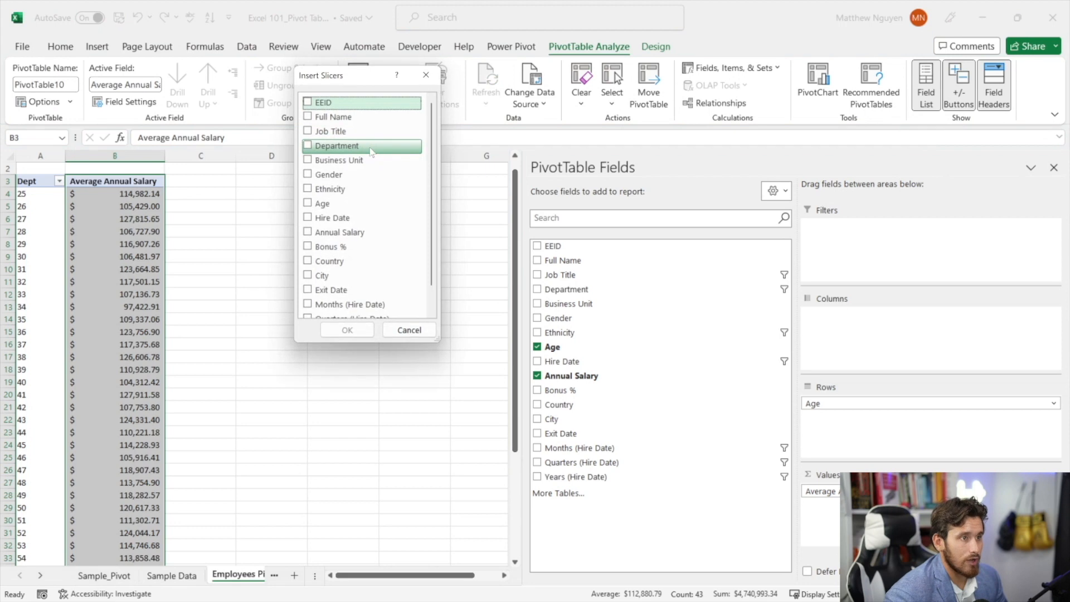
pyautogui.moveTo(336, 81); pyautogui.dragTo(357, 102)
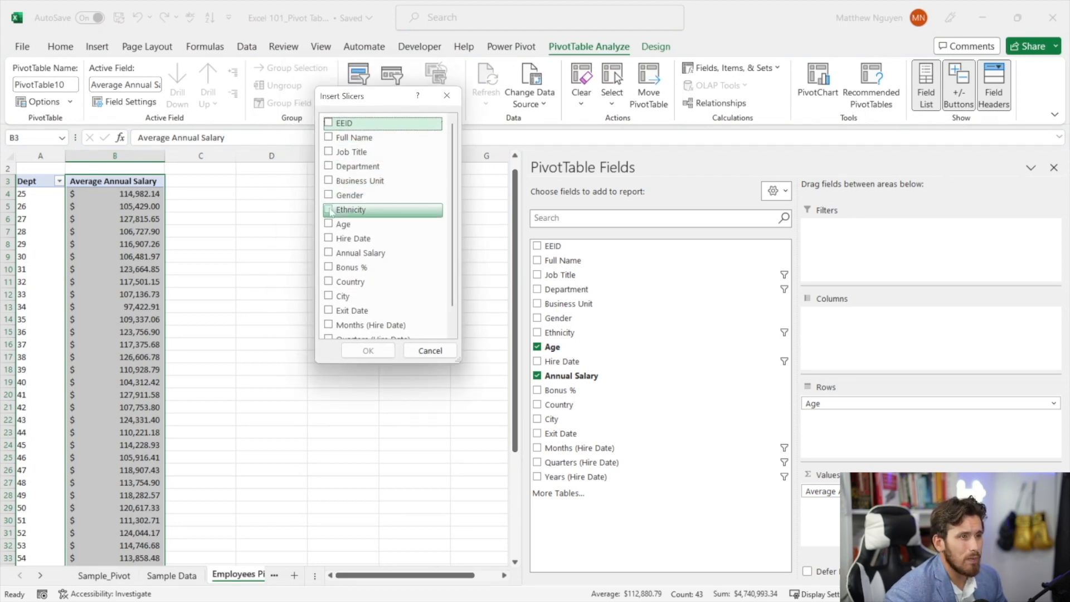
pyautogui.click(330, 209)
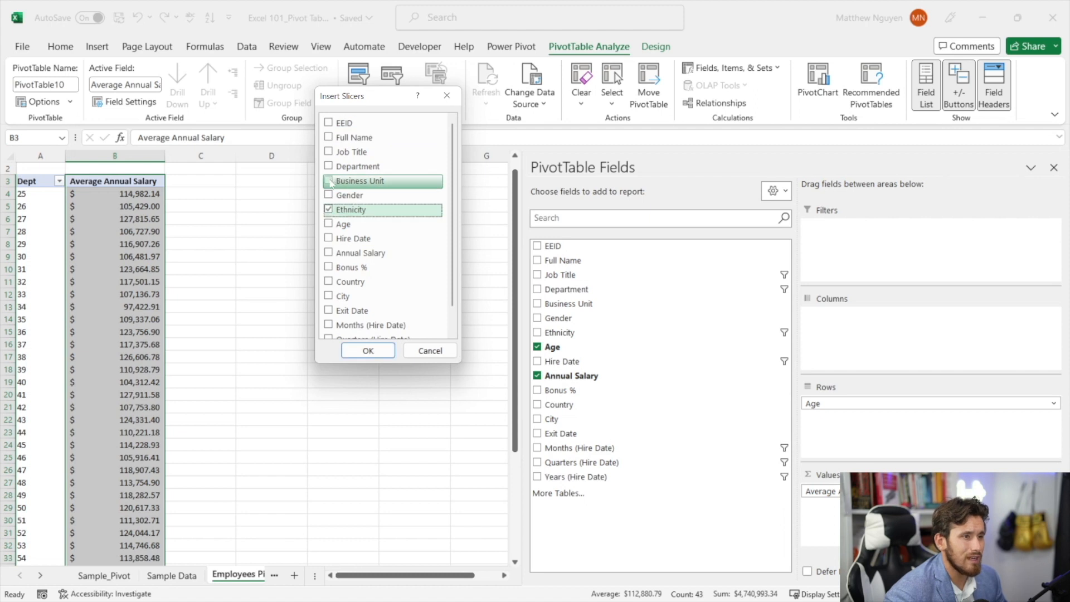
pyautogui.click(330, 167)
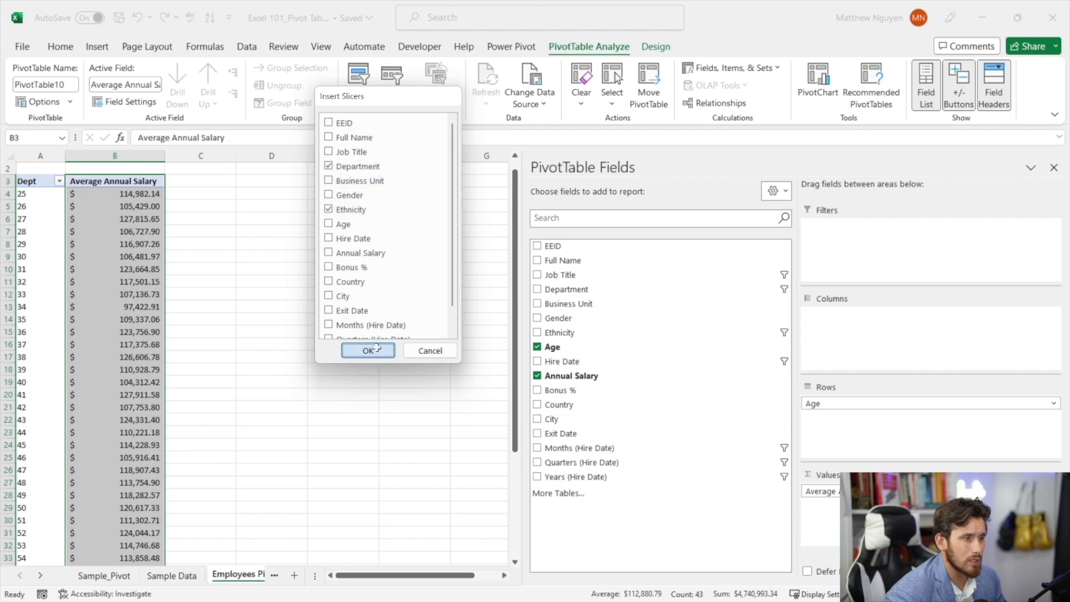
pyautogui.click(368, 350)
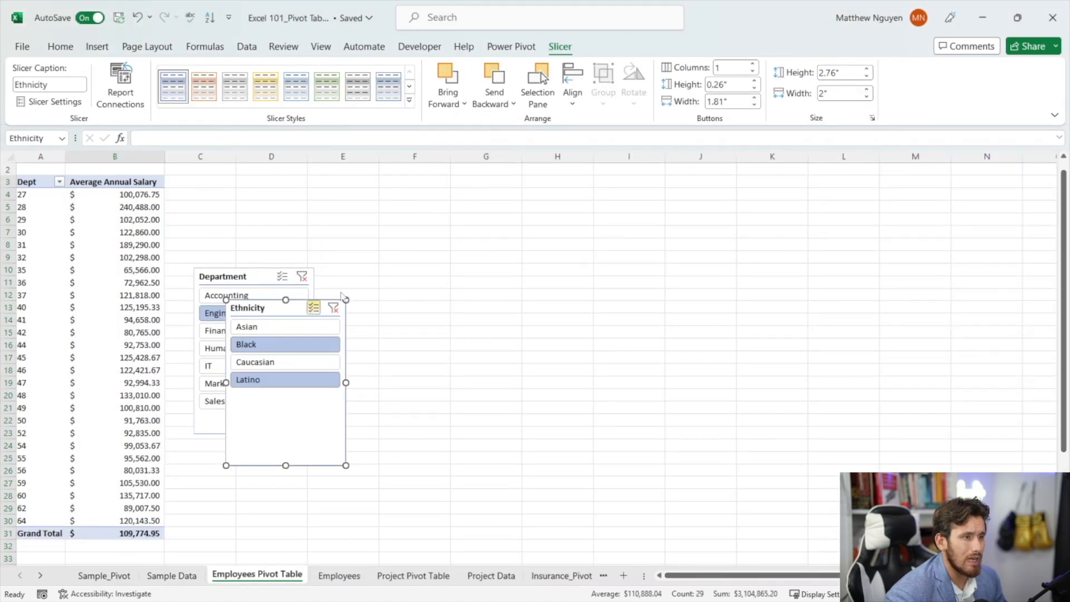
pyautogui.moveTo(309, 308); pyautogui.dragTo(399, 280)
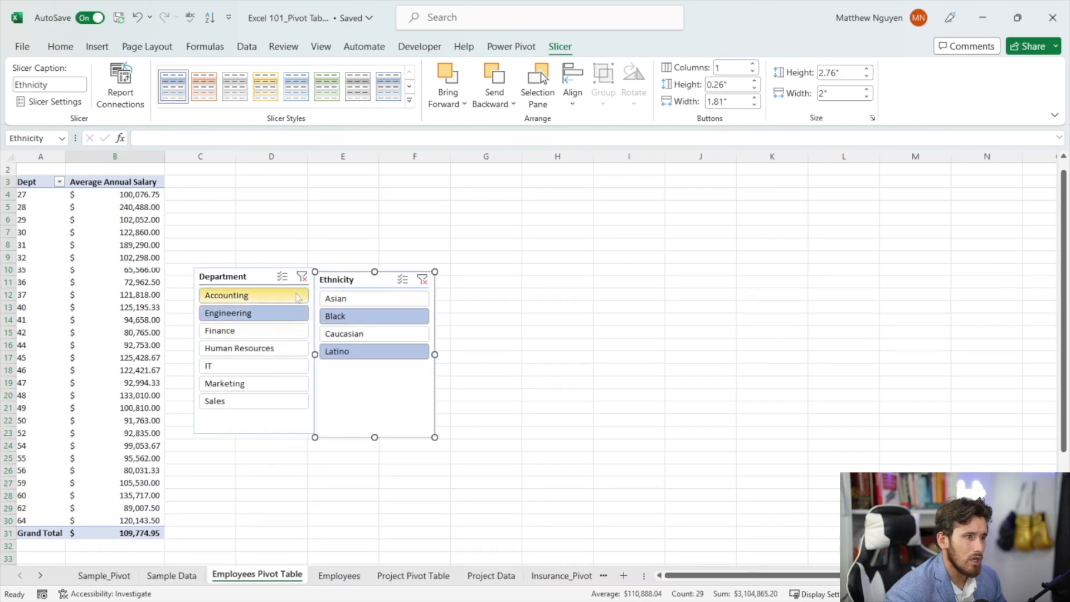
# Step: Enable multi-select in the Department slicer and add Accounting and Finance to the Engineering selection, aligning the Ethnicity slicer with it
pyautogui.click(283, 282)
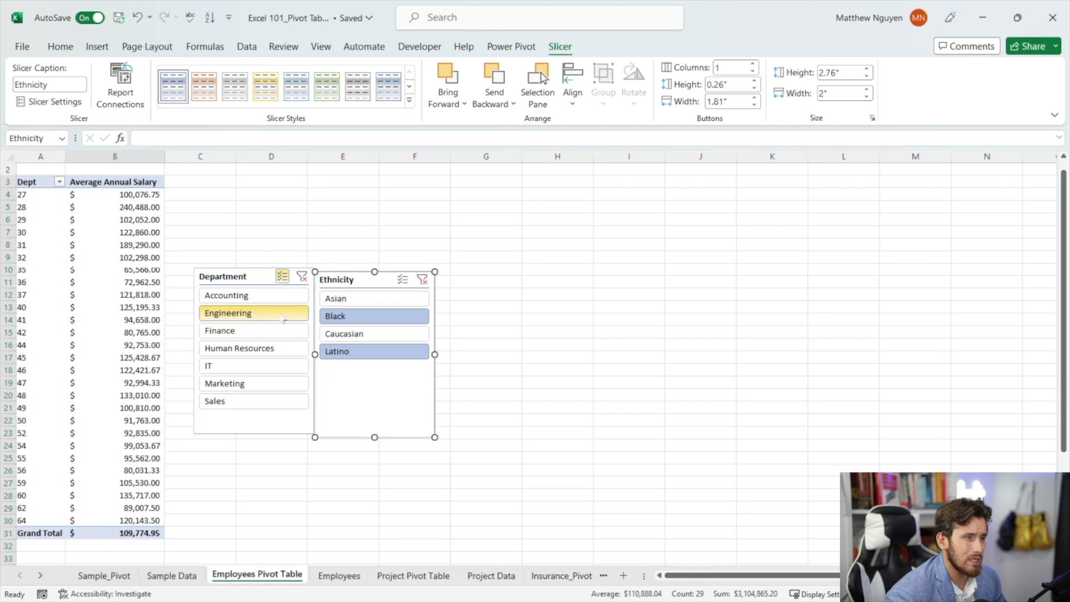
pyautogui.click(277, 296)
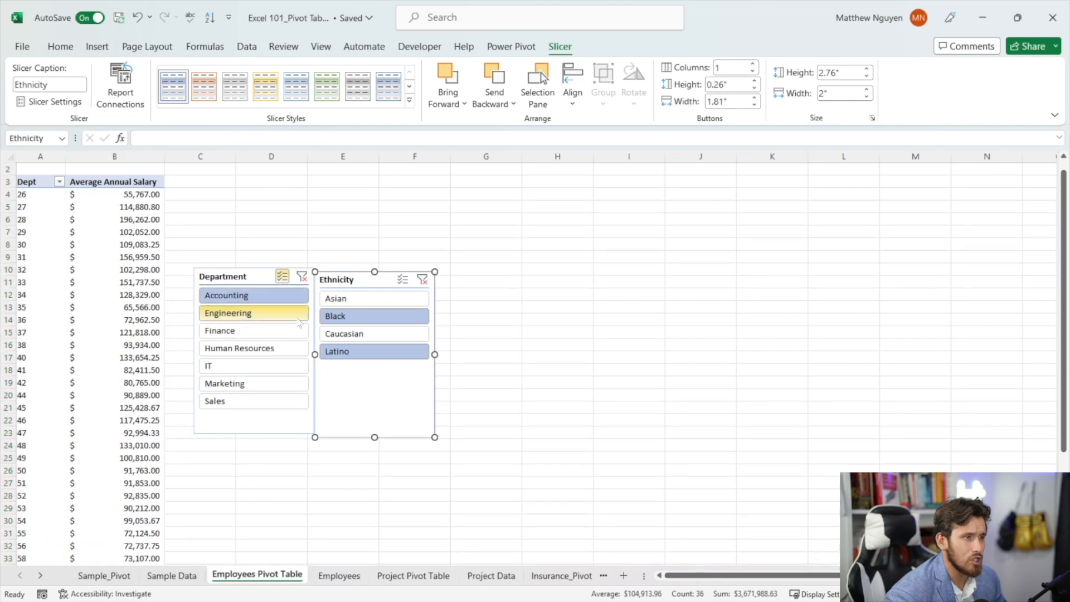
pyautogui.click(338, 321)
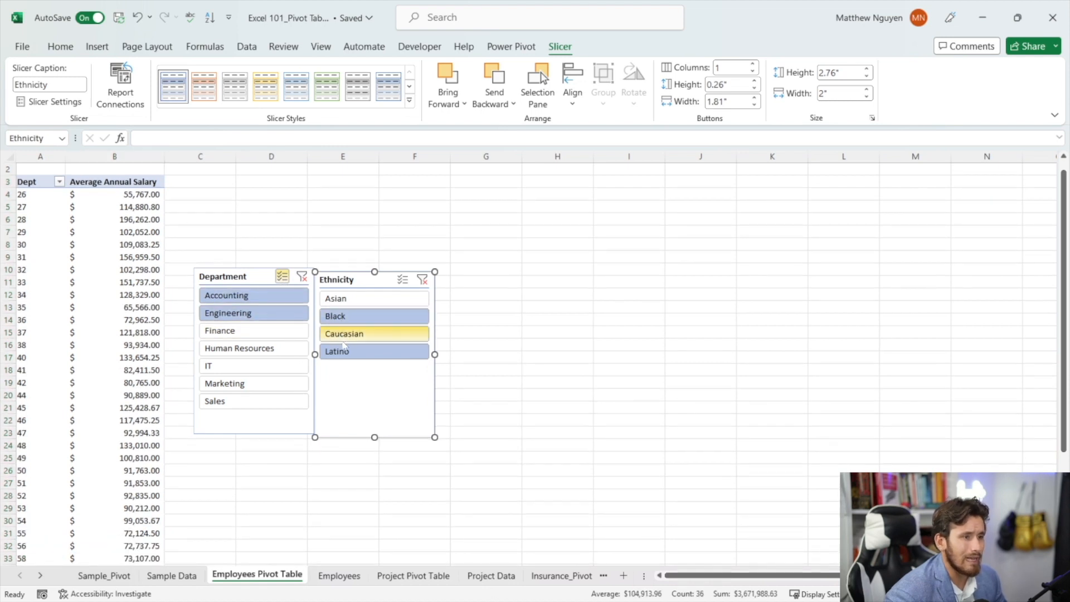
pyautogui.moveTo(331, 282); pyautogui.dragTo(333, 279)
pyautogui.click(258, 331)
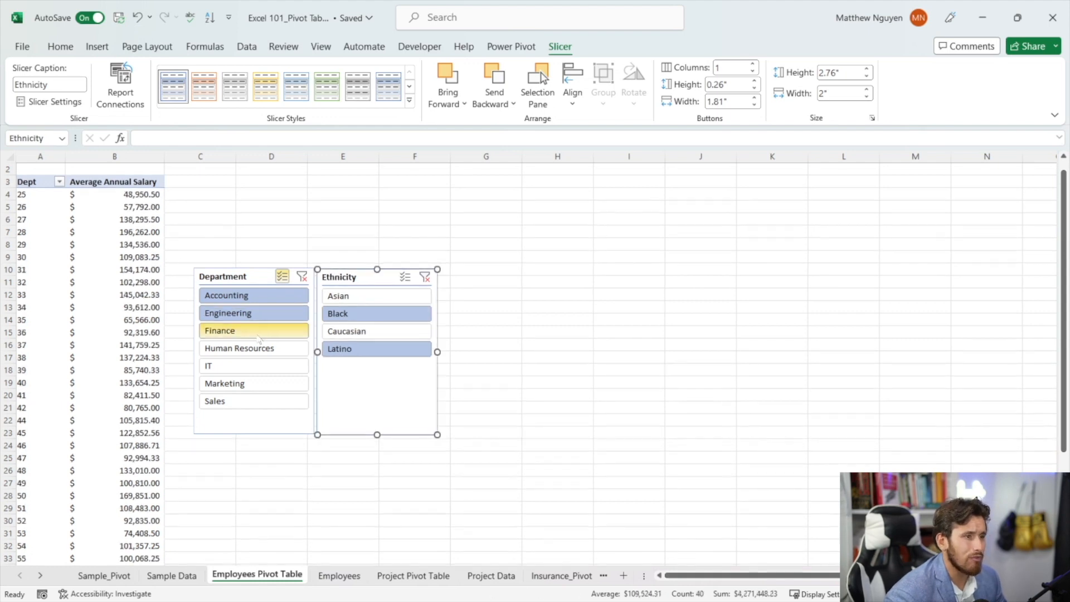
# Step: Filter the Ethnicity slicer to Caucasian only, enable its multi-select, and add Asian, Black and Latino
pyautogui.click(350, 332)
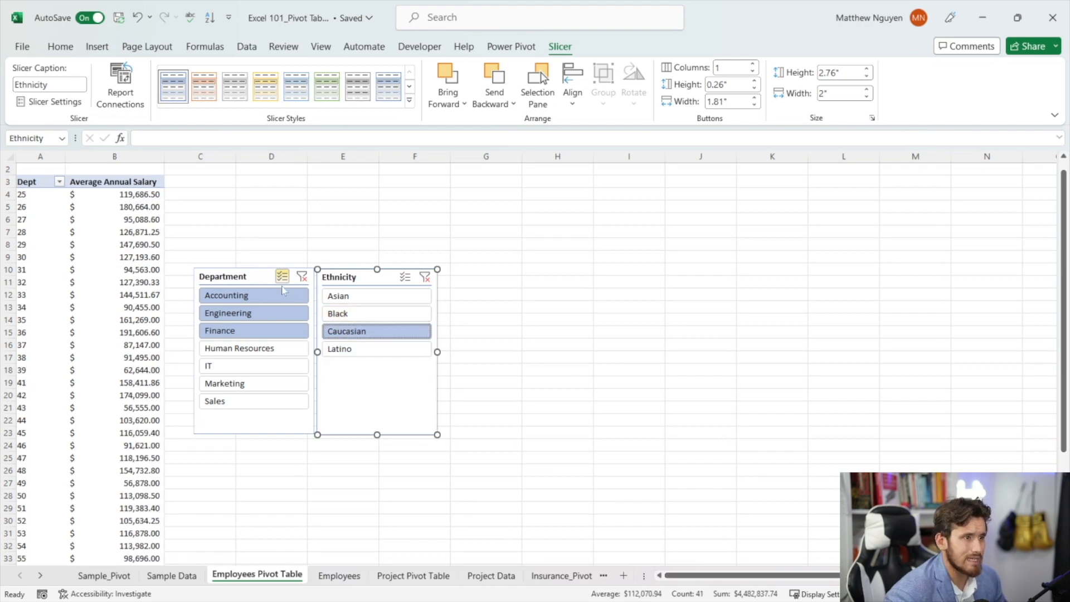
pyautogui.click(406, 277)
pyautogui.click(368, 296)
pyautogui.click(368, 313)
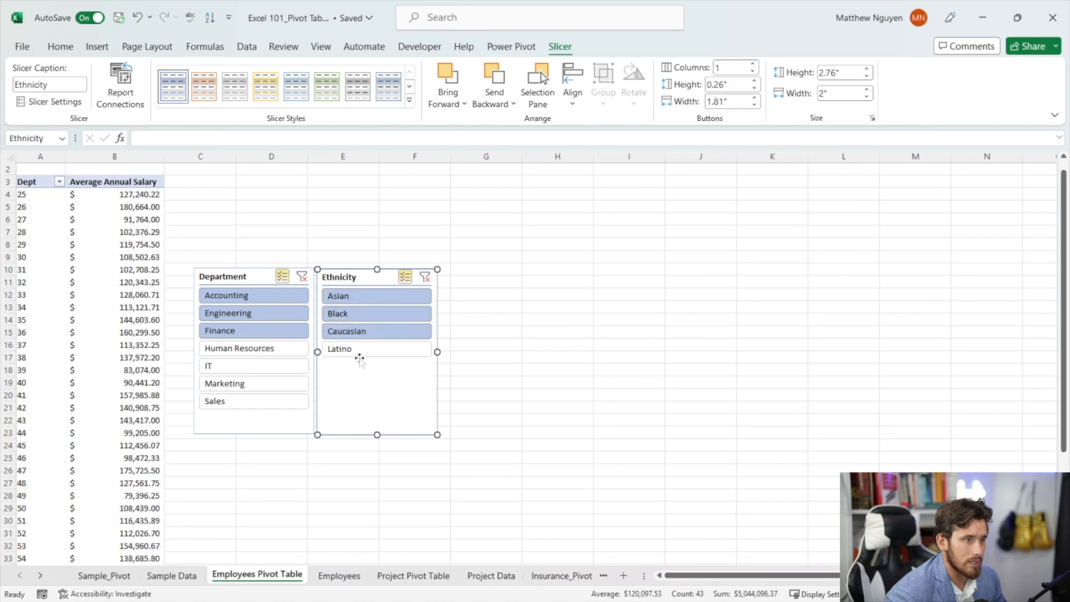
pyautogui.click(360, 350)
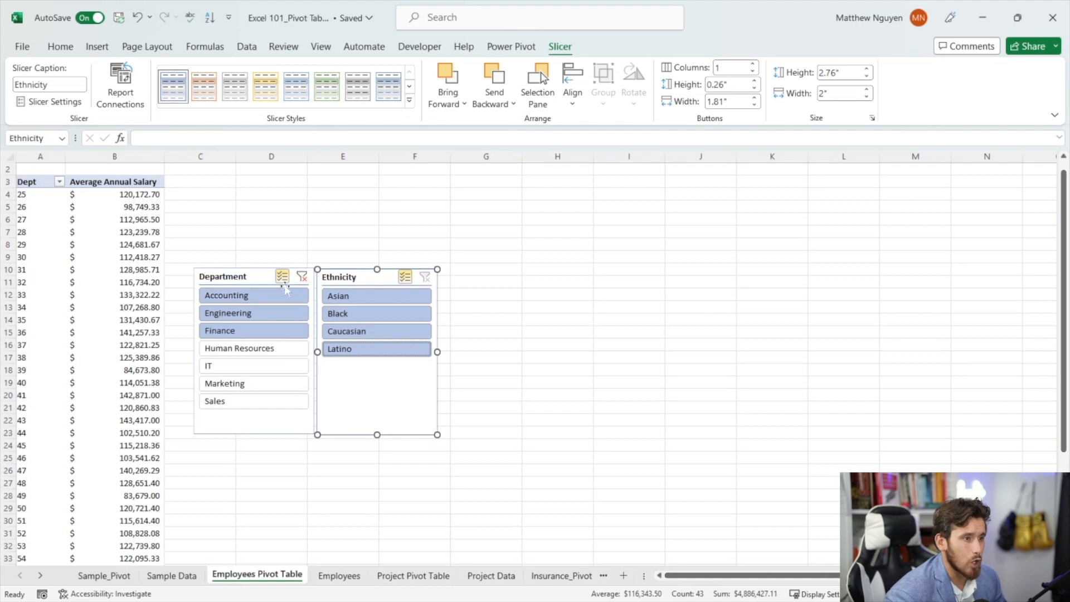
# Step: Clear the Department slicer's filter and move the Department and Ethnicity slicers up, side by side next to the PivotTable
pyautogui.click(301, 276)
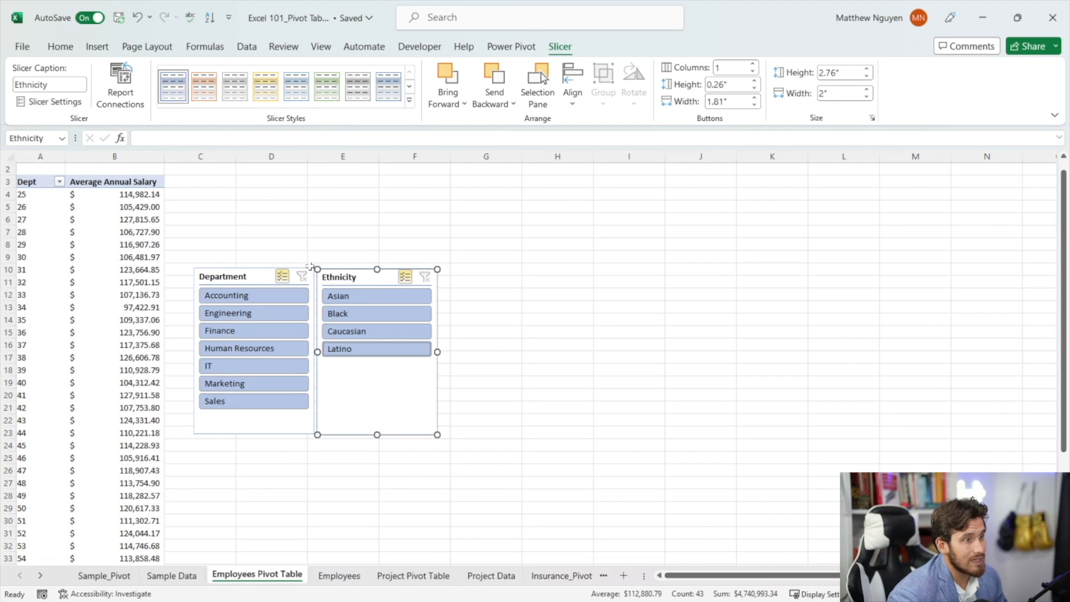
pyautogui.moveTo(249, 278); pyautogui.dragTo(240, 233)
pyautogui.click(378, 271)
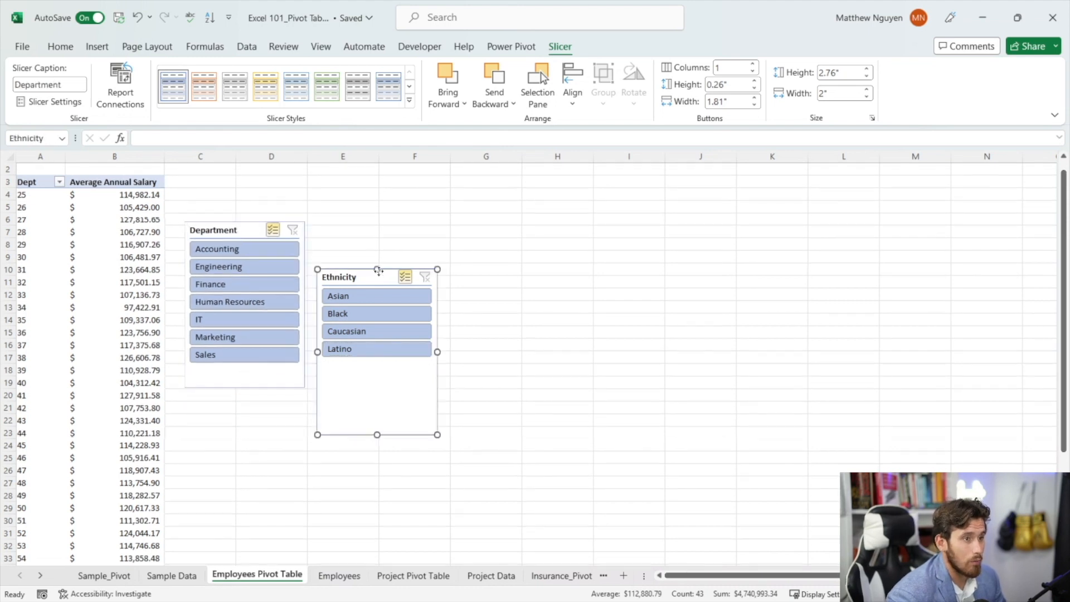
pyautogui.moveTo(379, 271); pyautogui.dragTo(380, 220)
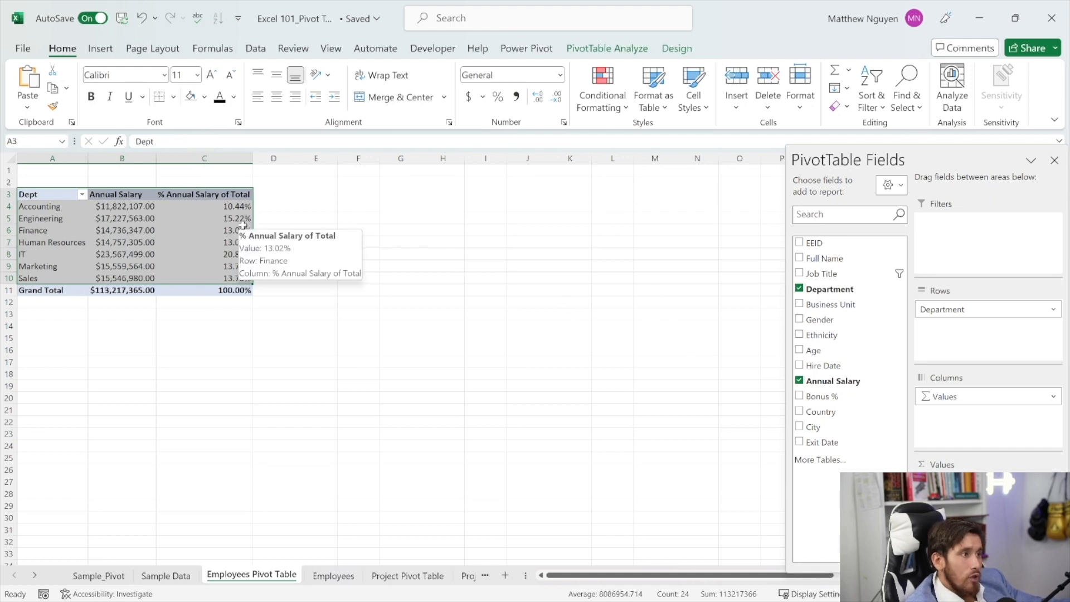
pyautogui.click(333, 576)
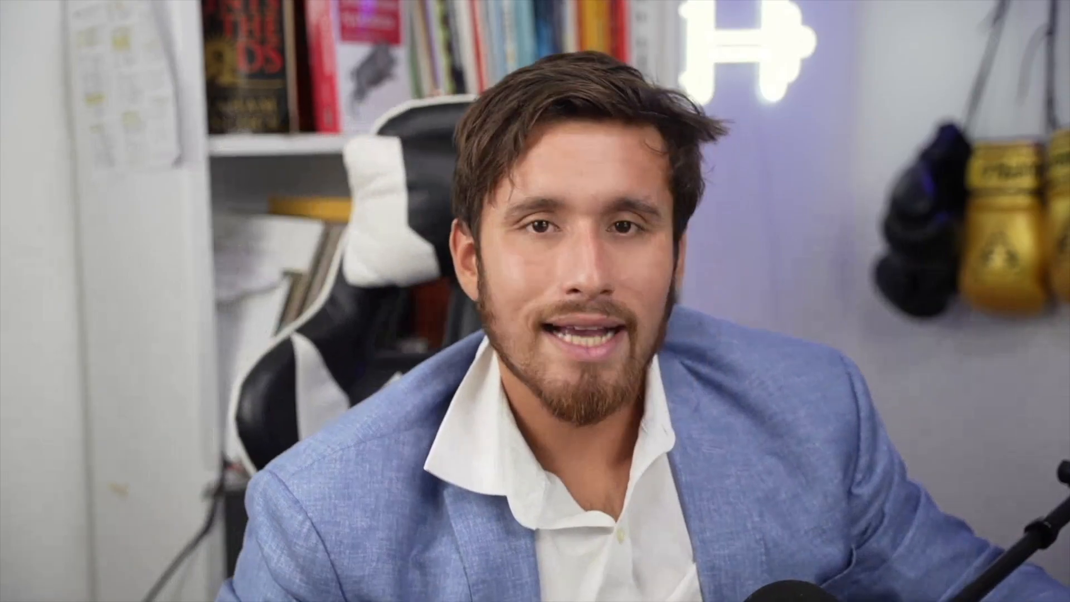